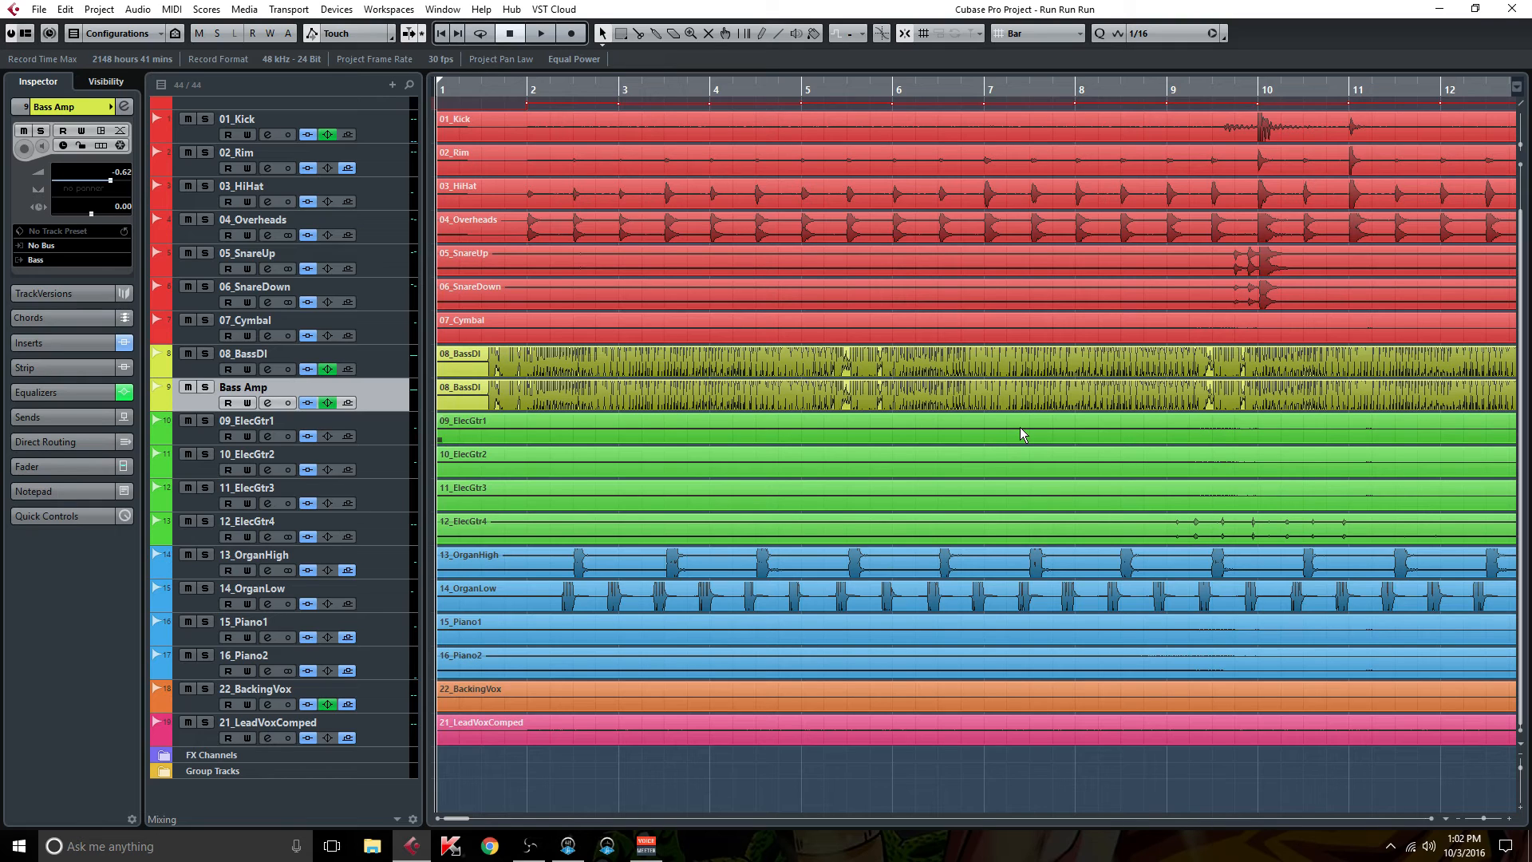
# Play the full mix from bar 1 through to about bar 116 and return the view to the start.
pyautogui.press('space')
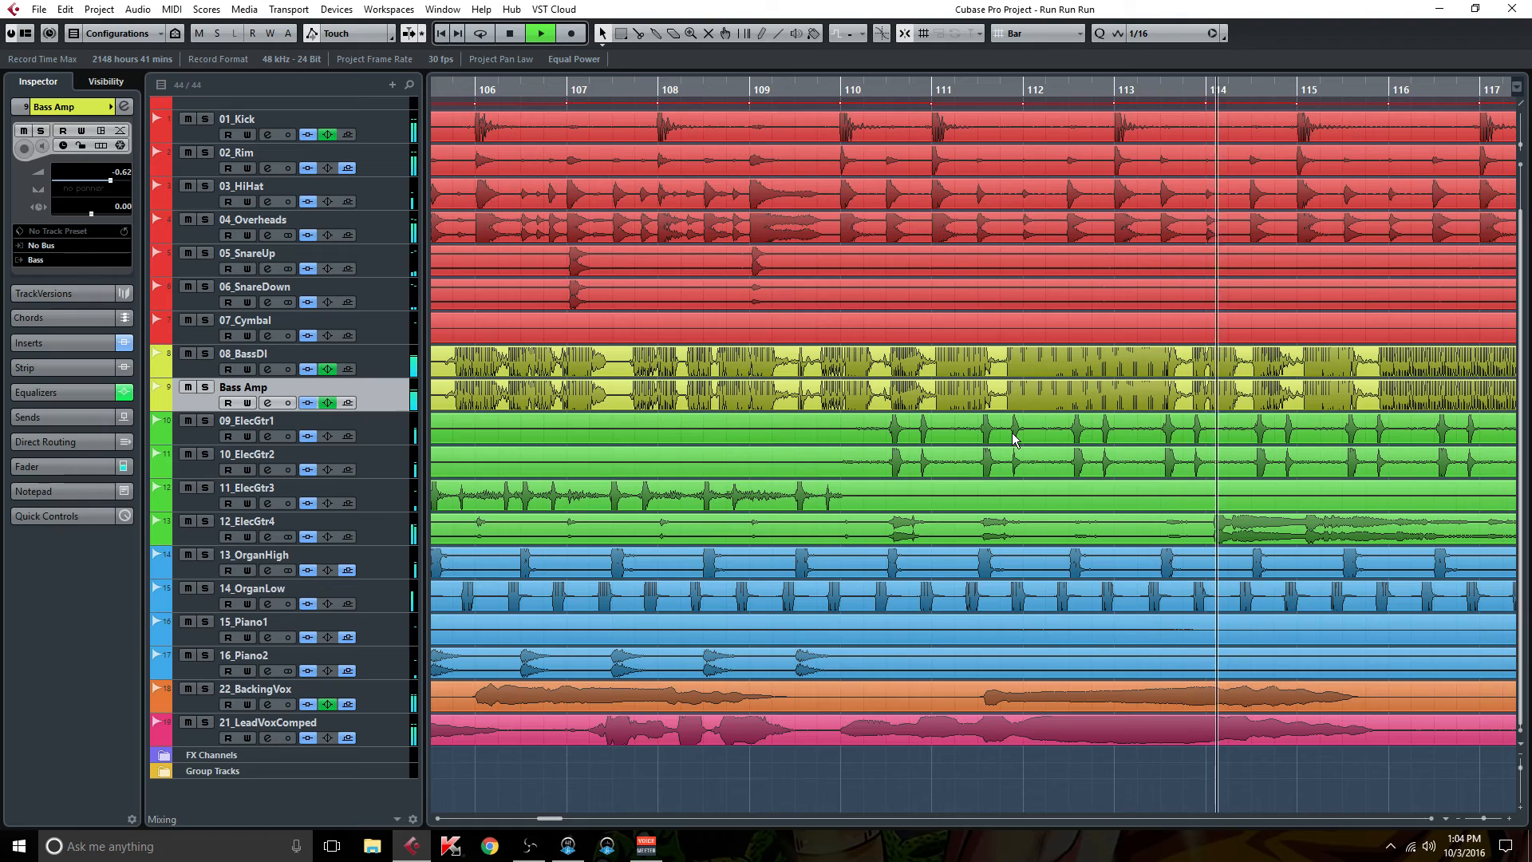
pyautogui.press('space')
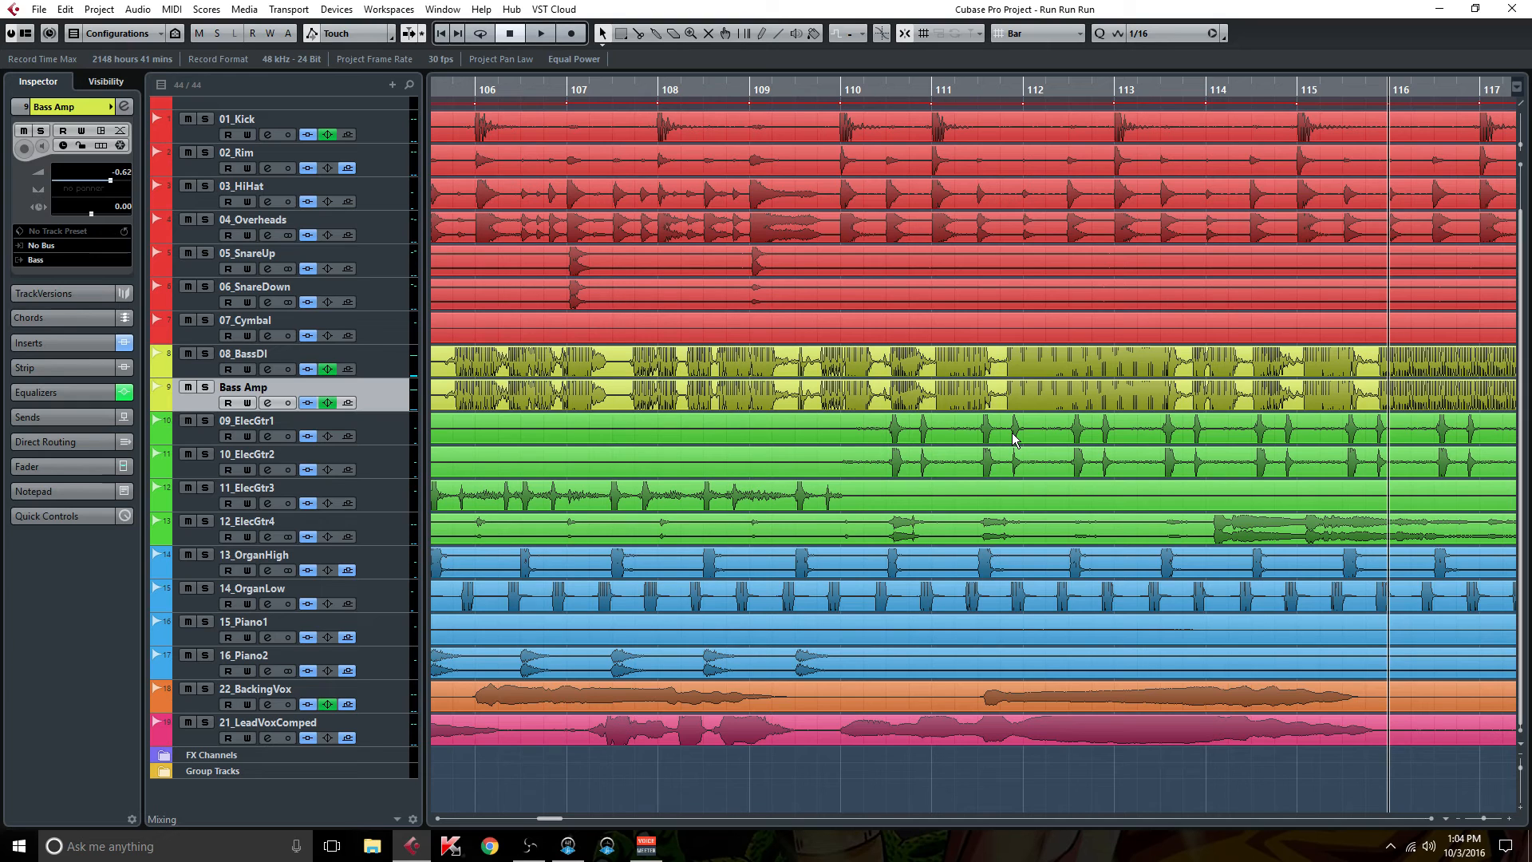
pyautogui.moveTo(550, 819); pyautogui.dragTo(397, 812)
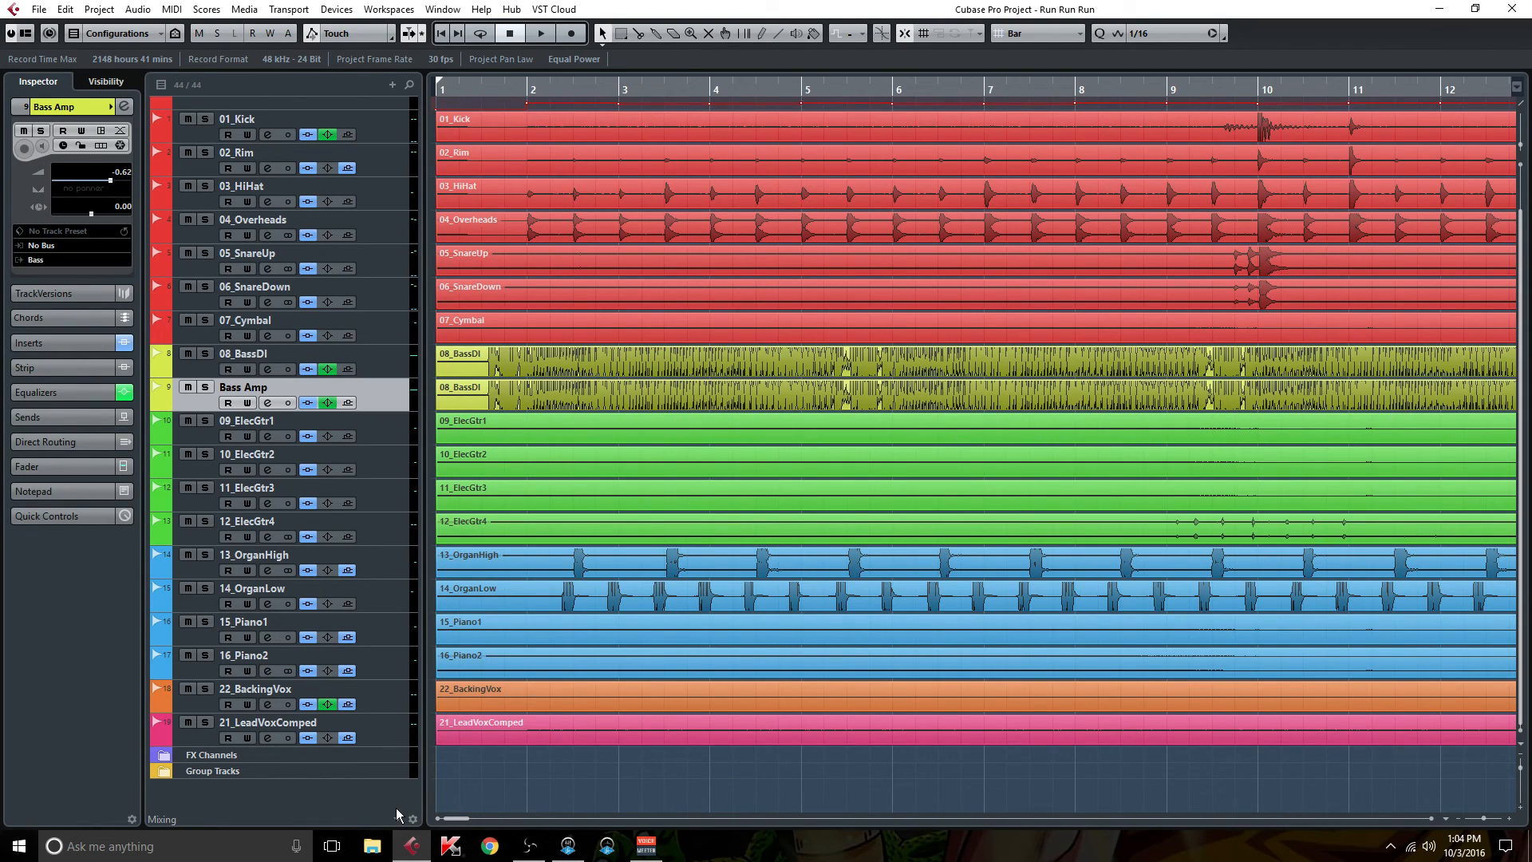
# View 15_Piano1's channel settings, and expand the FX Channels folder to reach the effect tracks.
pyautogui.click(267, 638)
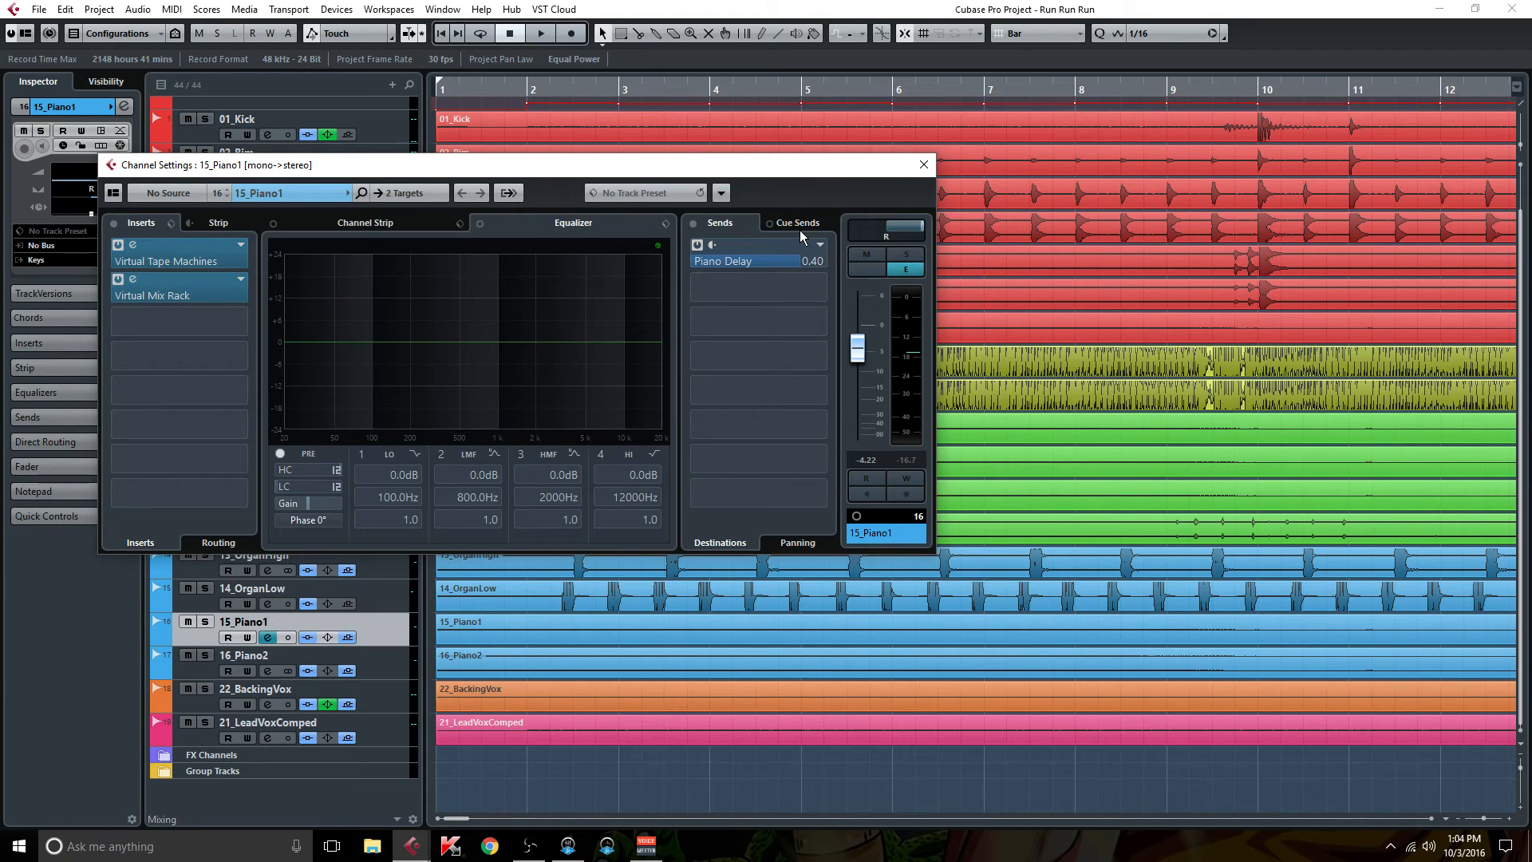
pyautogui.moveTo(849, 172); pyautogui.dragTo(1006, 139)
pyautogui.click(169, 774)
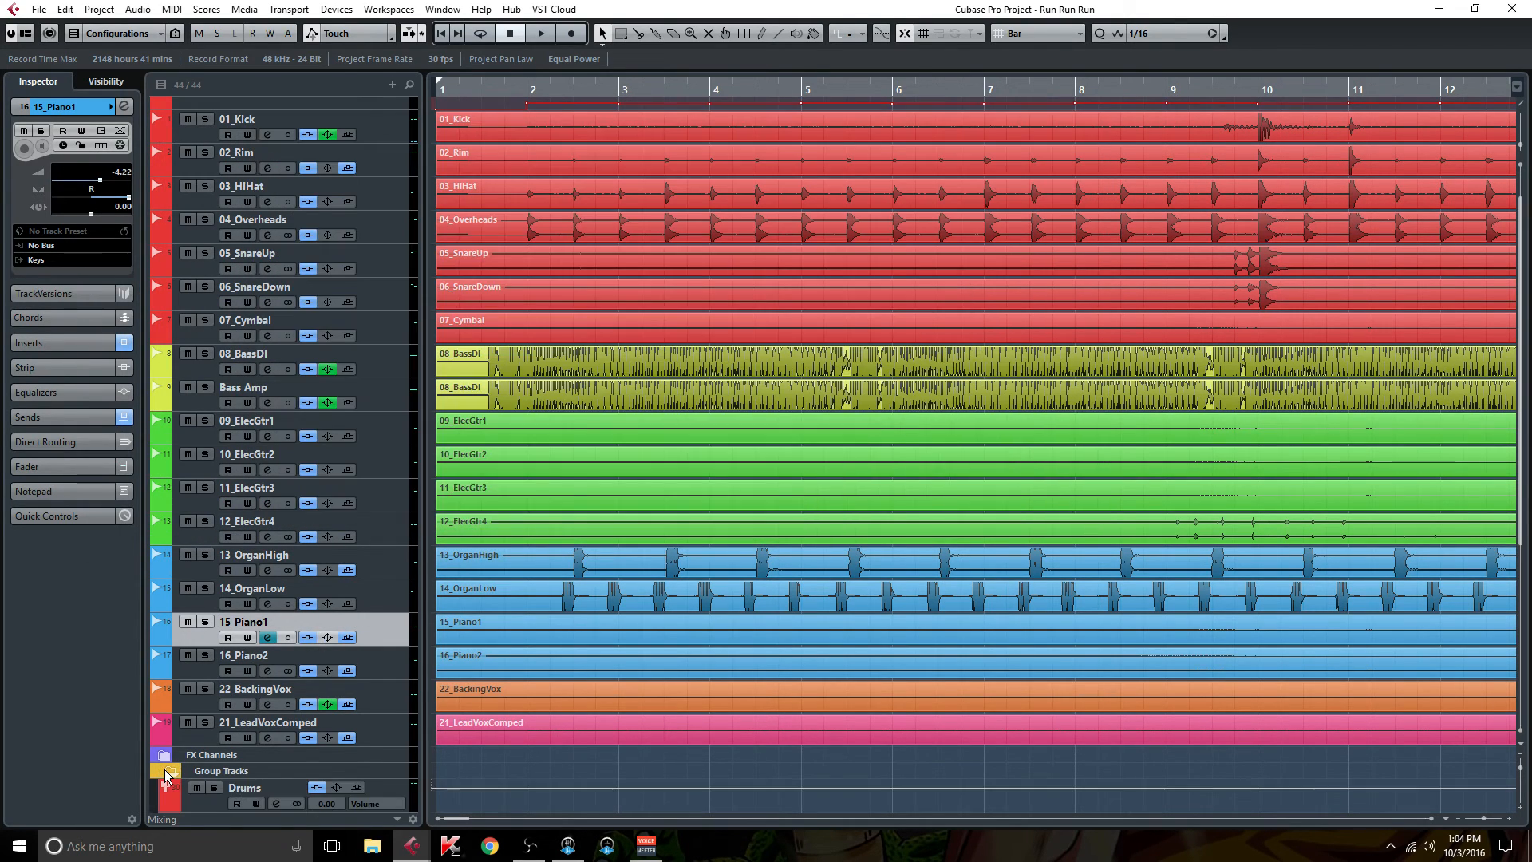
pyautogui.scroll(-5, 199, 774)
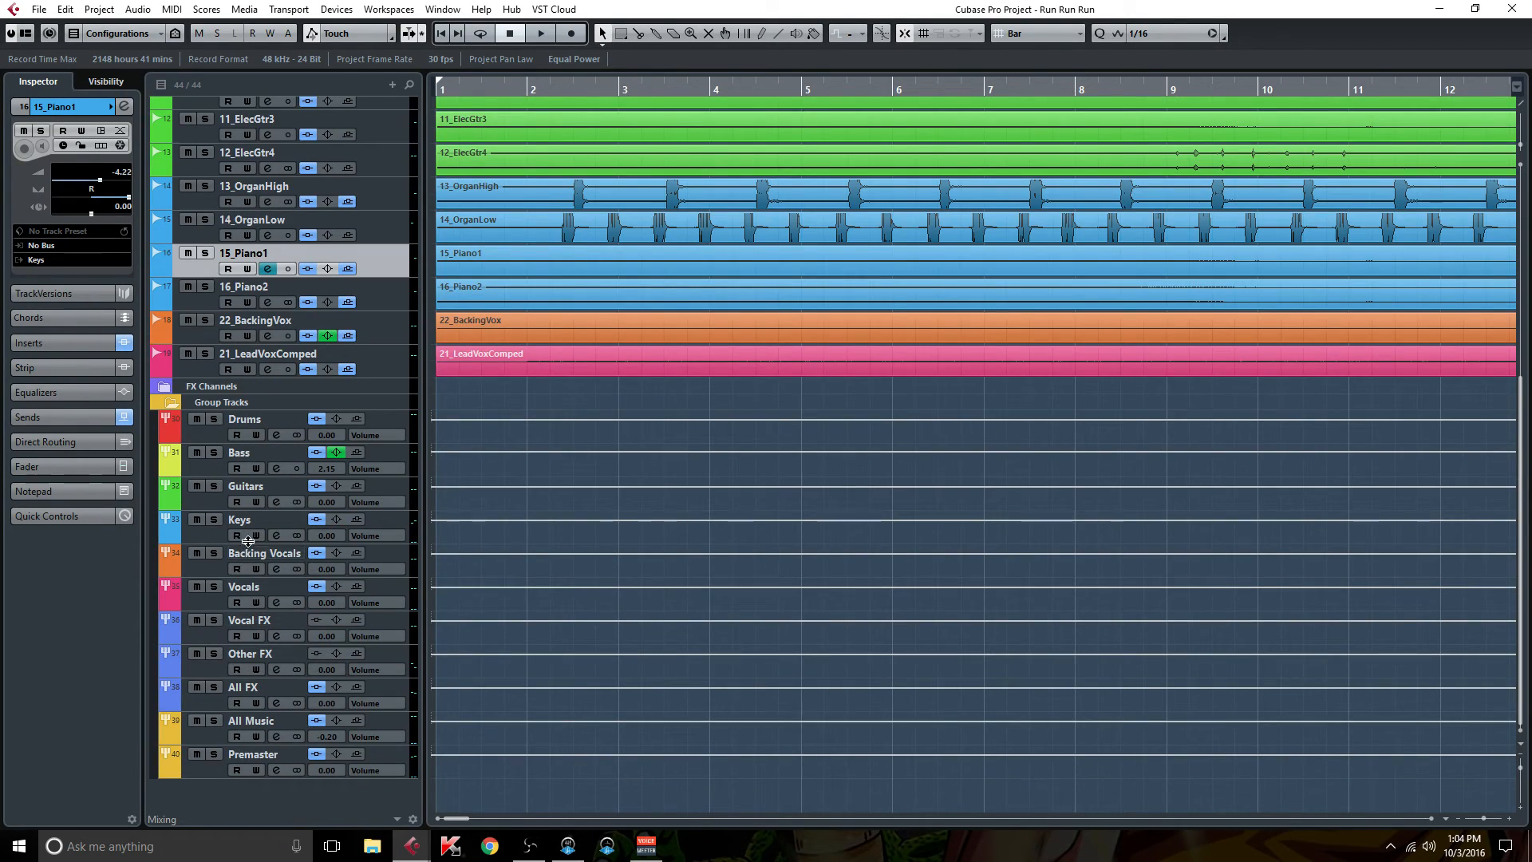
pyautogui.click(170, 404)
pyautogui.click(166, 757)
pyautogui.scroll(-5, 171, 759)
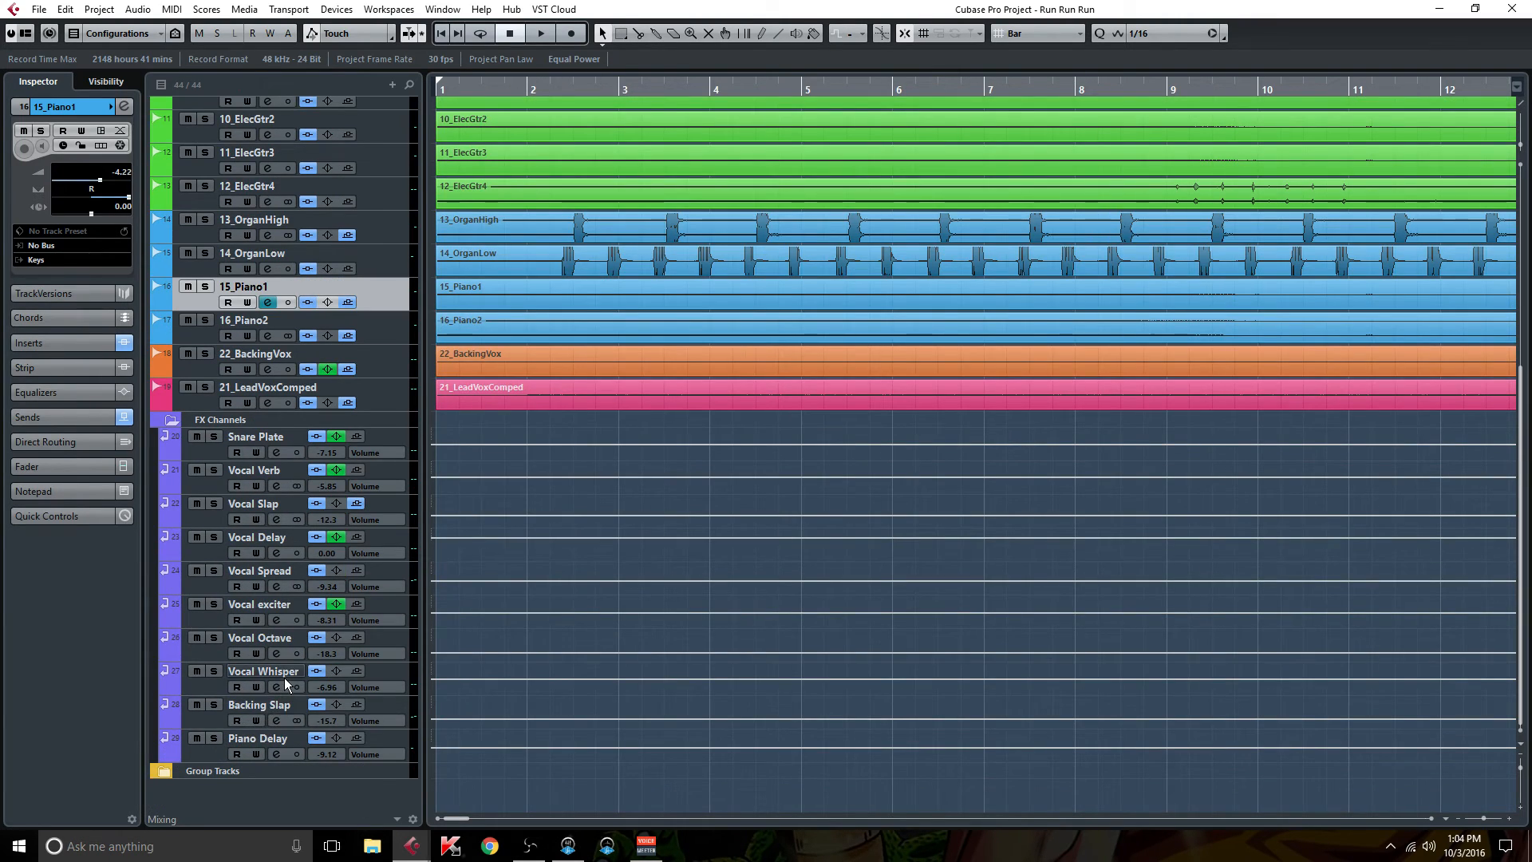
# Open the H-Delay Mono insert on the Piano Delay channel, leaving only the plug-in window open.
pyautogui.click(275, 753)
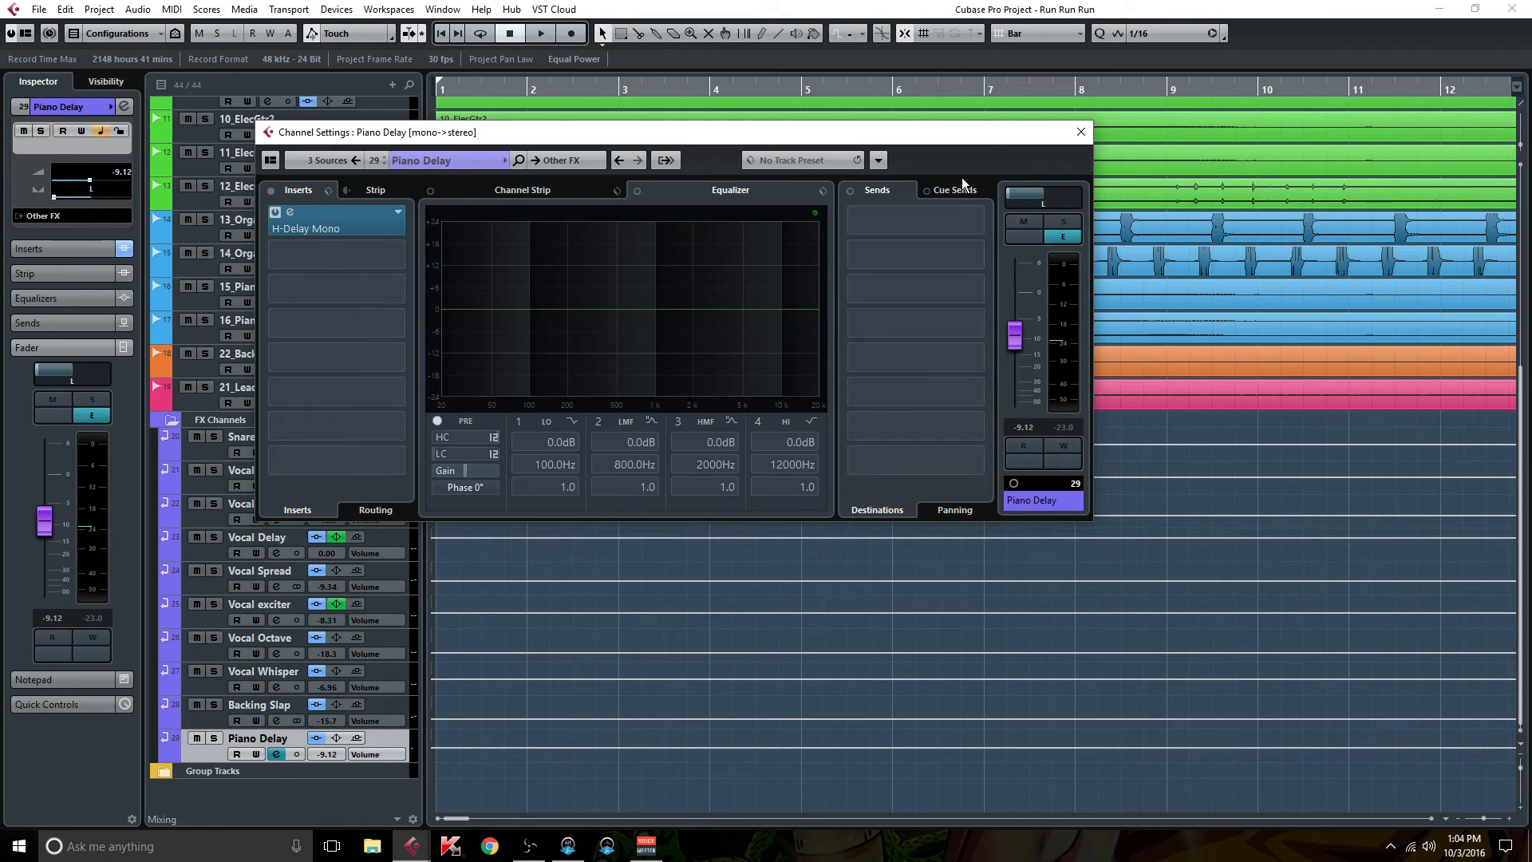
pyautogui.click(332, 228)
pyautogui.moveTo(759, 423); pyautogui.dragTo(1042, 533)
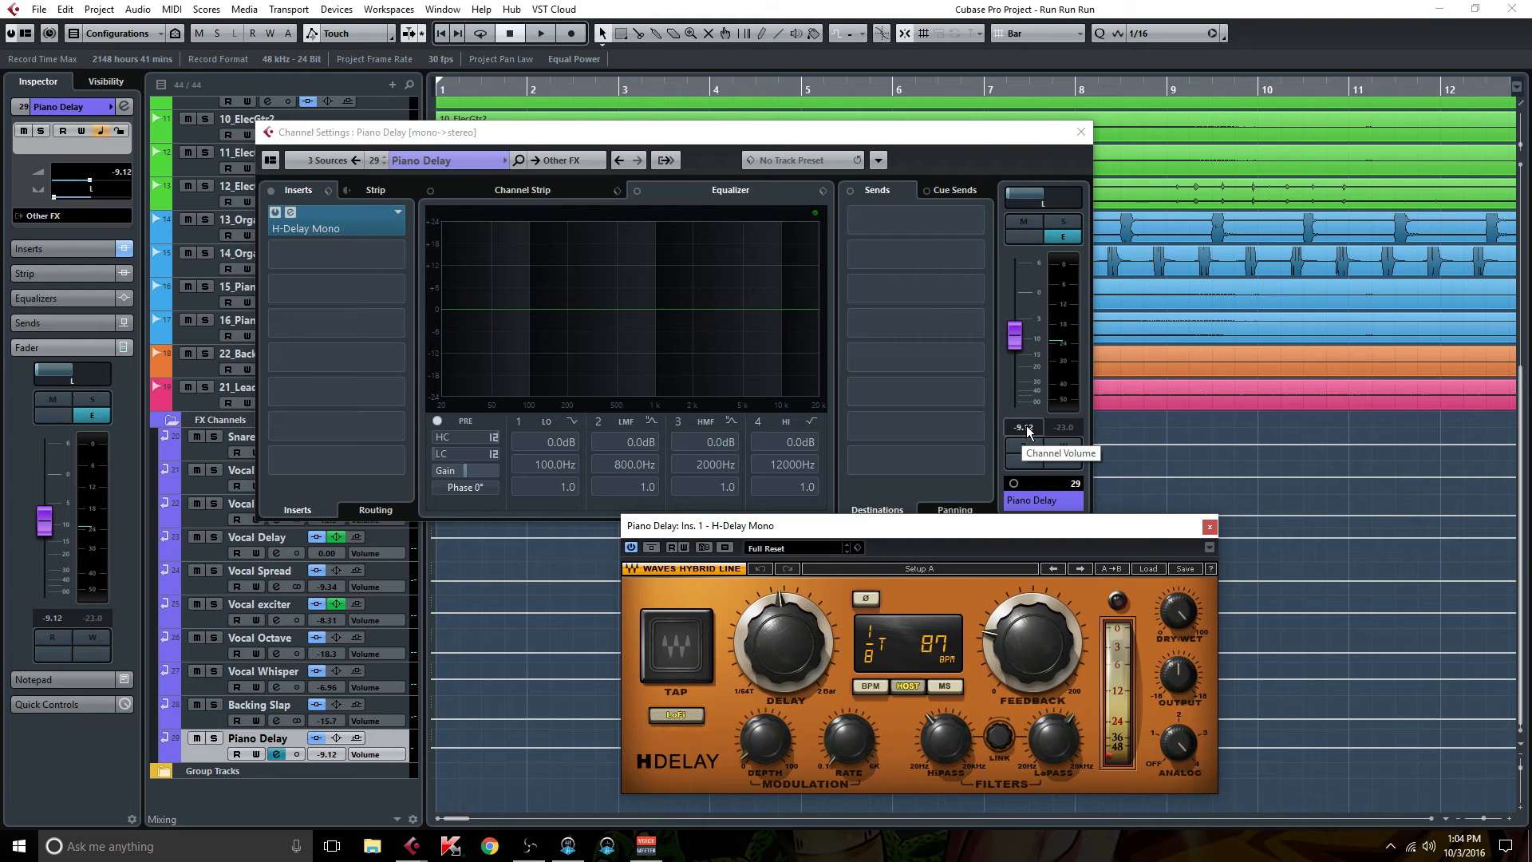
pyautogui.click(1079, 134)
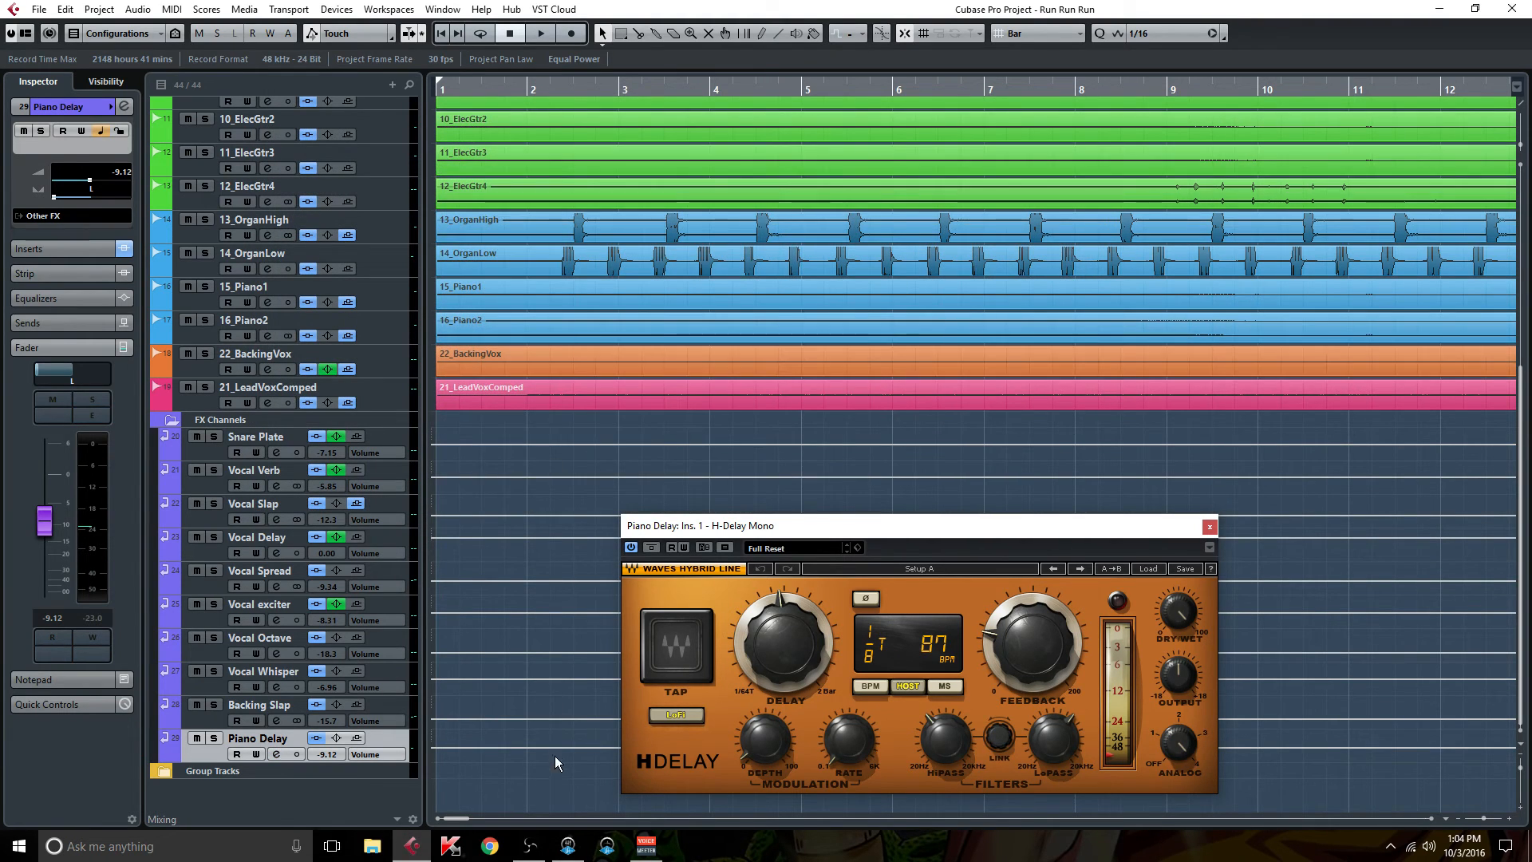
# Solo 15_Piano1 and listen to its passage around bars 165 to 173.
pyautogui.moveTo(458, 824); pyautogui.dragTo(513, 824)
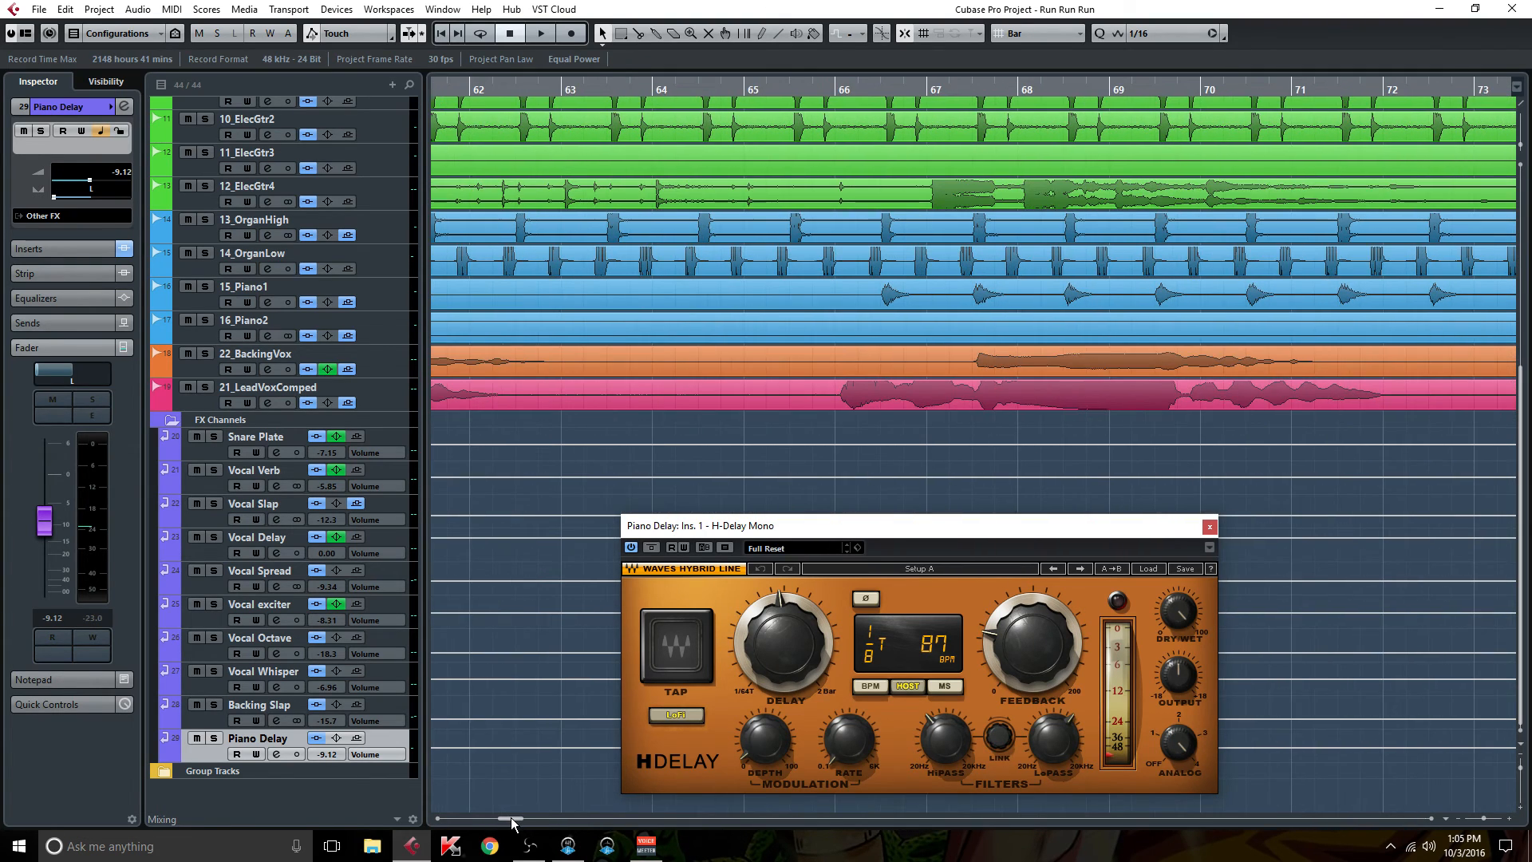
pyautogui.click(205, 287)
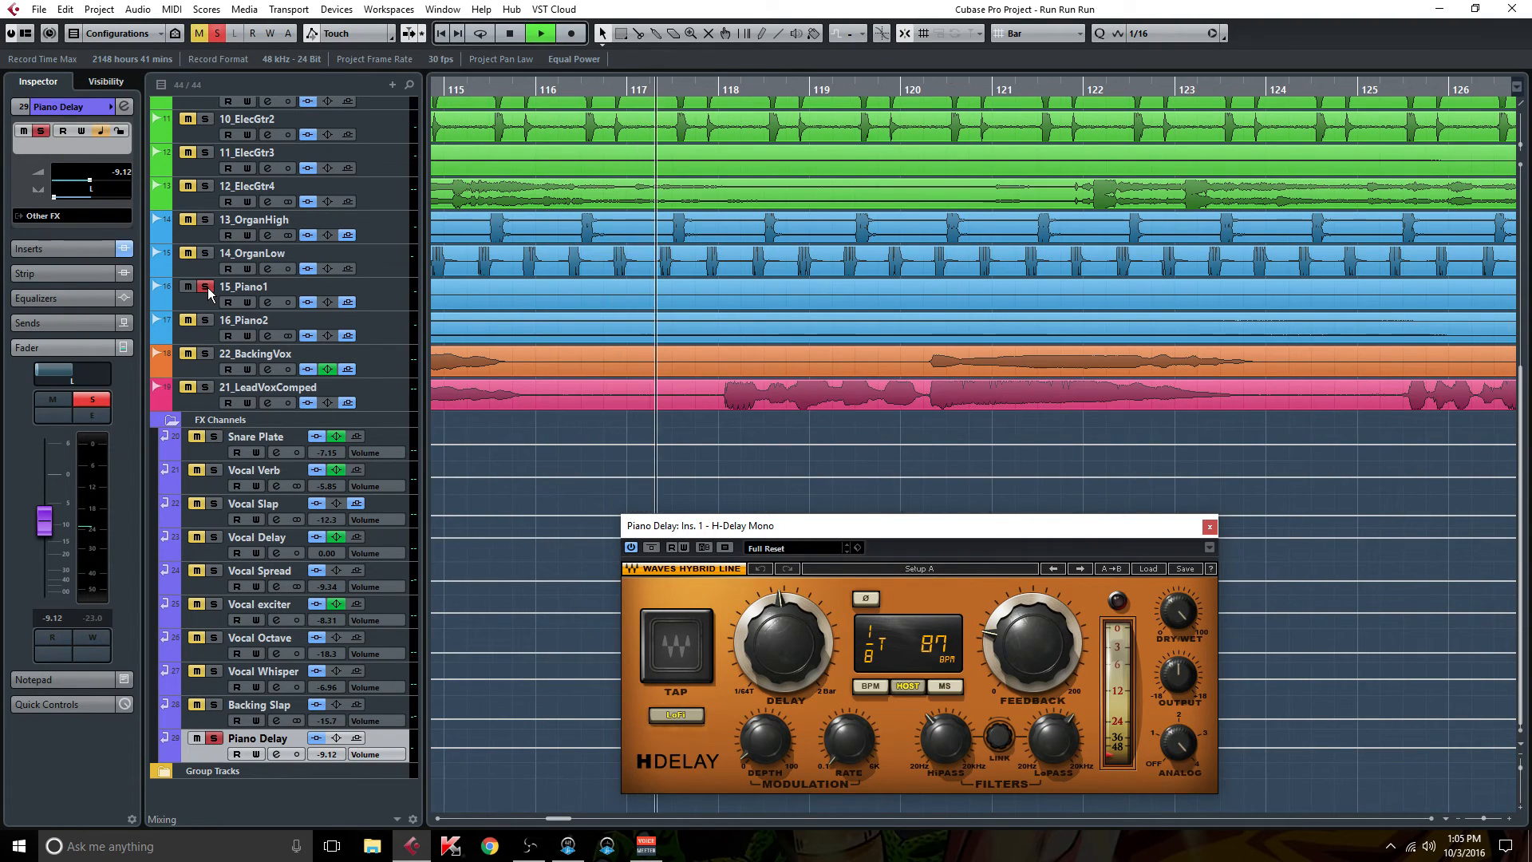
pyautogui.moveTo(557, 819); pyautogui.dragTo(592, 817)
pyautogui.click(539, 86)
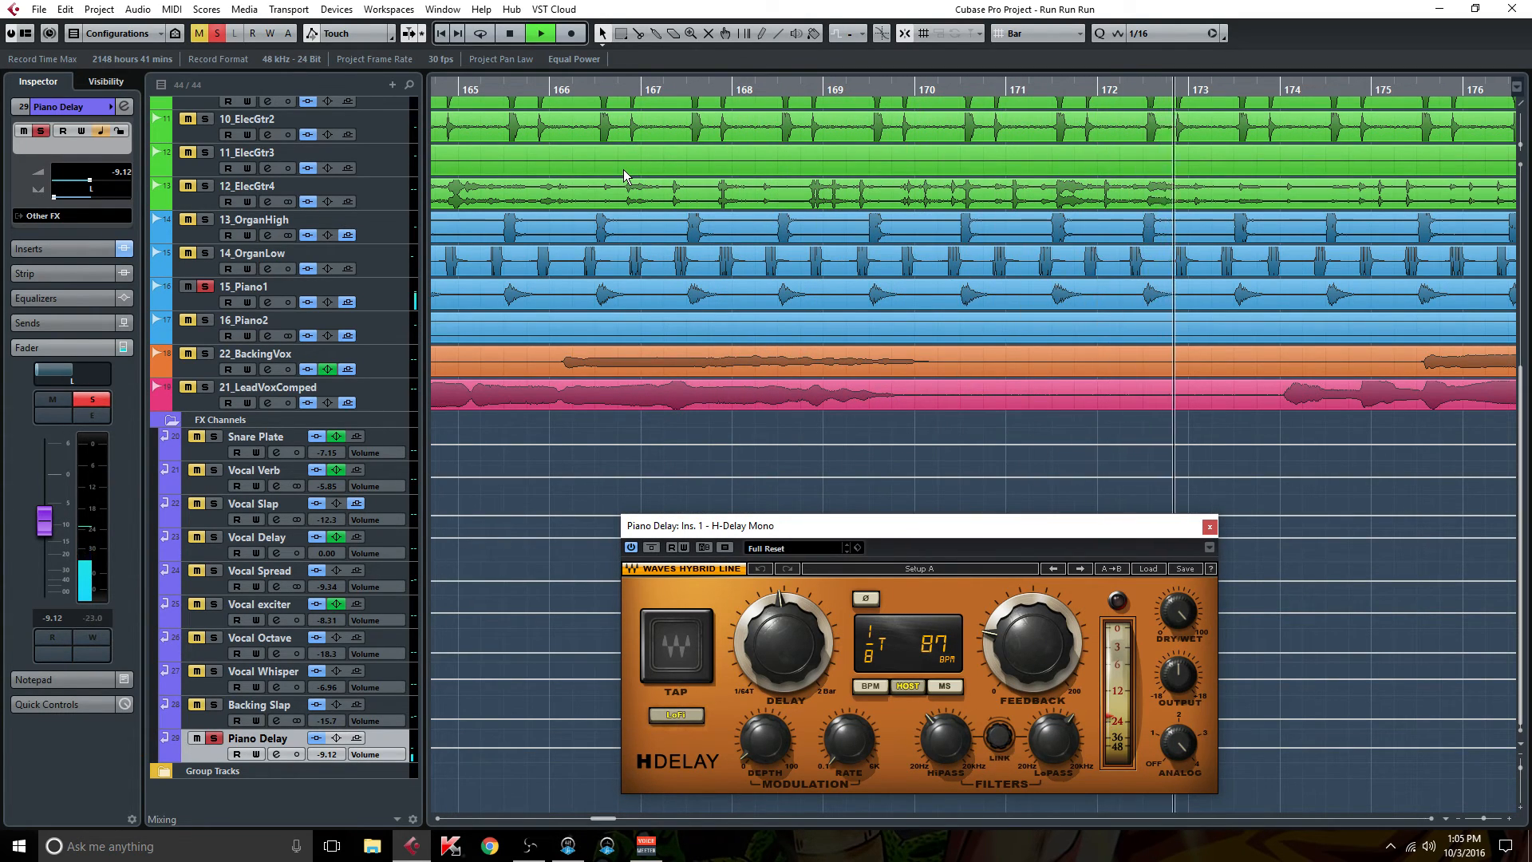
pyautogui.press('space')
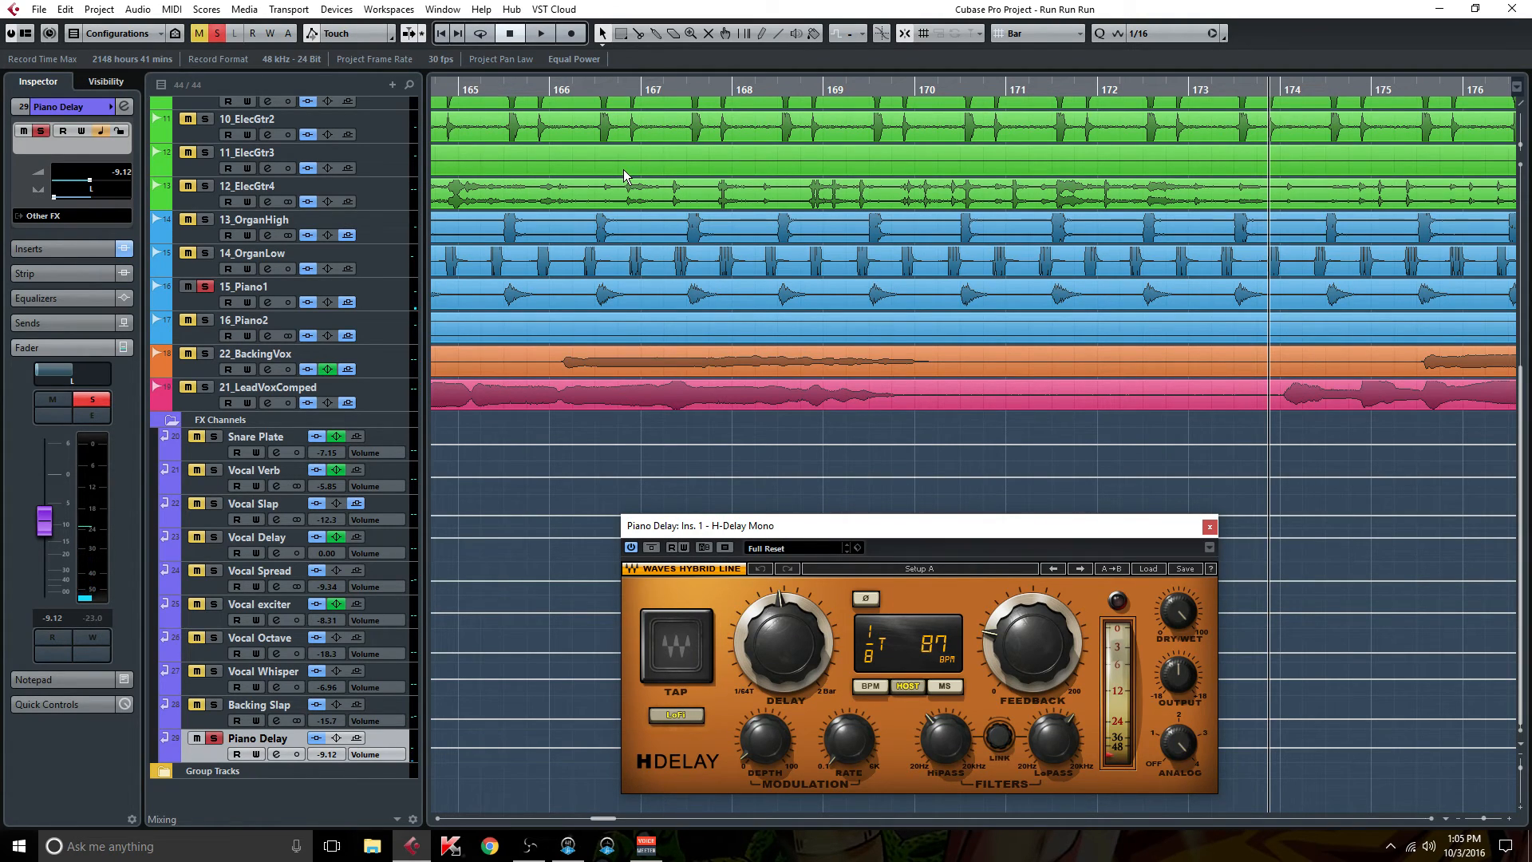
# Examine the modulation controls of the H-Delay plug-in and close its window.
pyautogui.moveTo(969, 529); pyautogui.dragTo(961, 470)
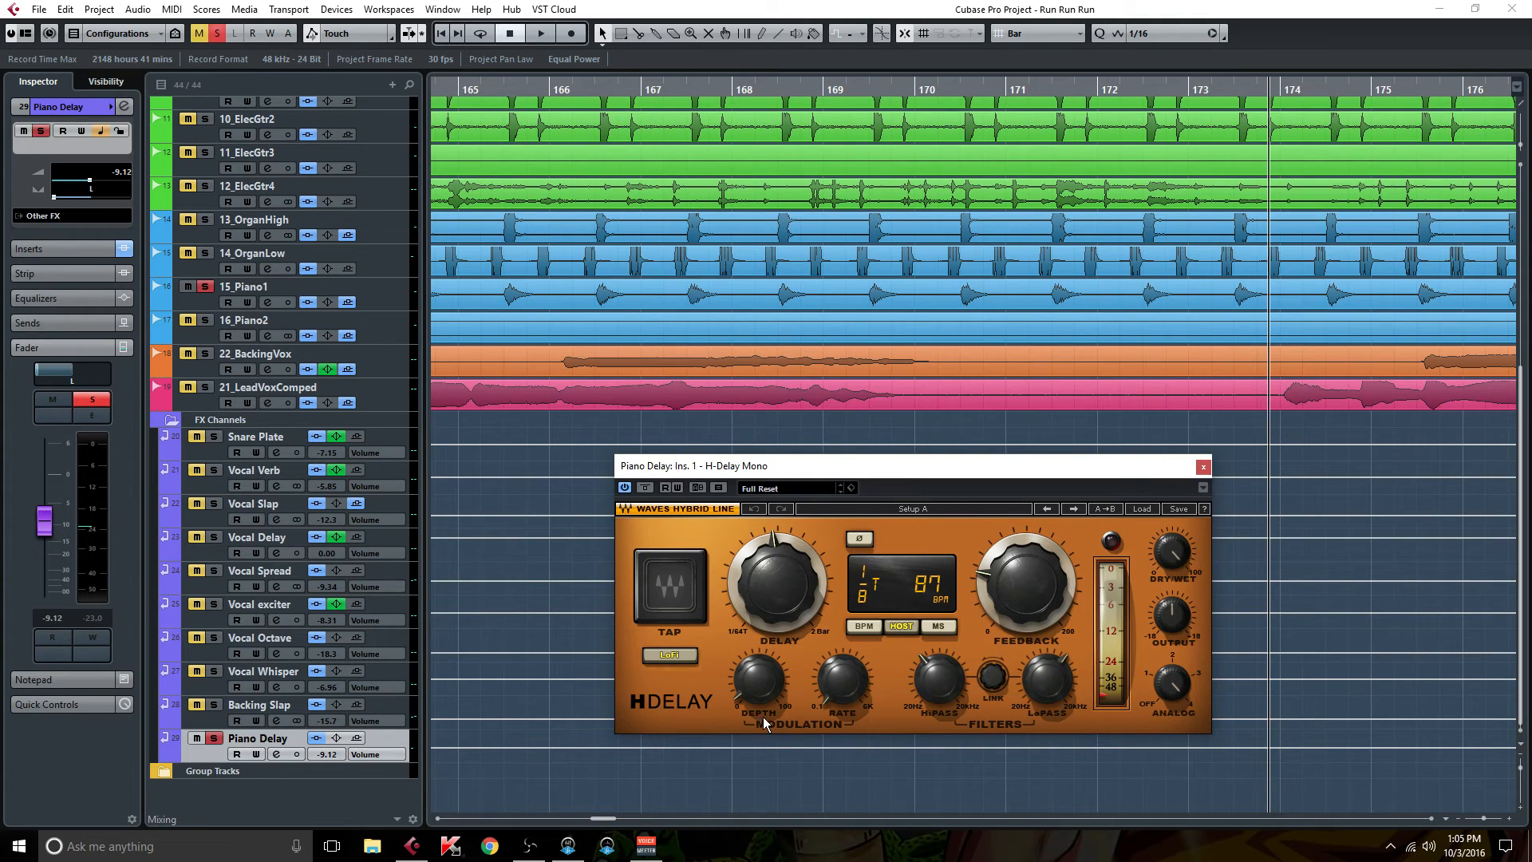
pyautogui.moveTo(756, 694)
pyautogui.click(1204, 468)
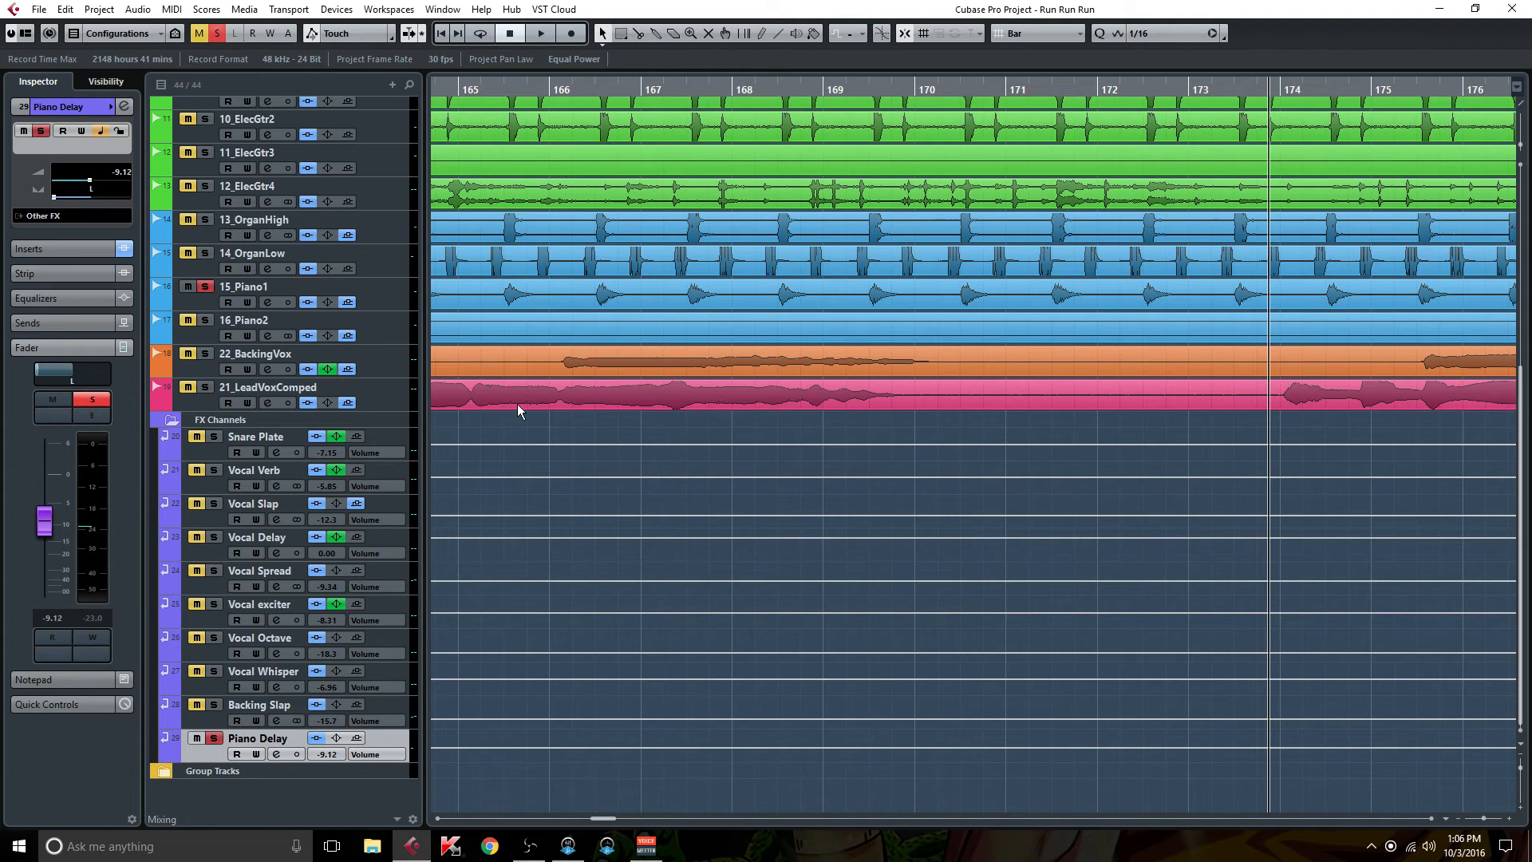
# Open the Virtual Tape Machines insert on 15_Piano1 and show its calibration and Wow & Flutter settings.
pyautogui.click(269, 301)
pyautogui.click(342, 228)
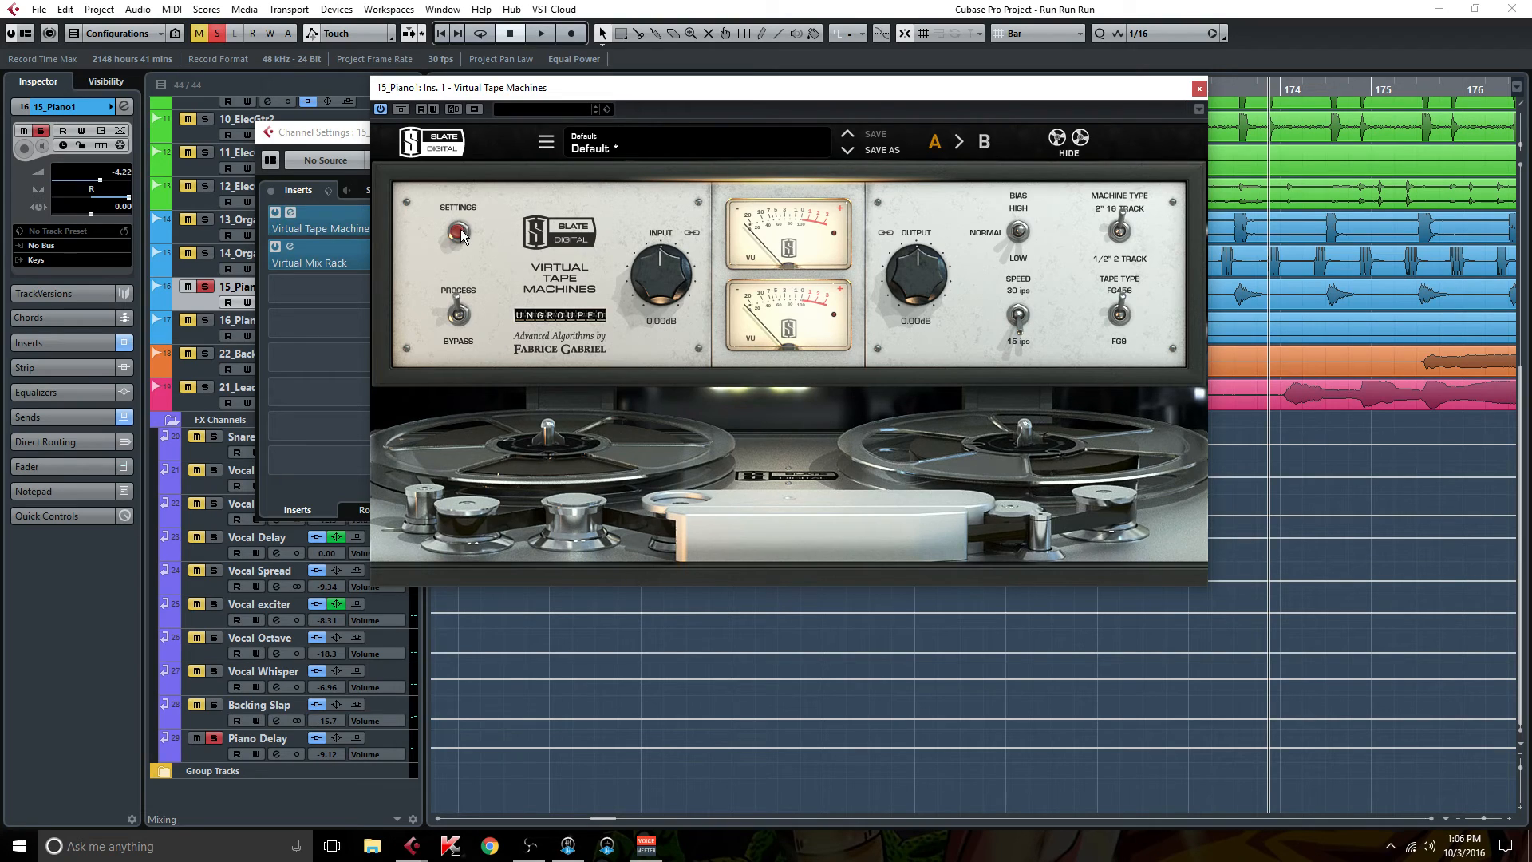
pyautogui.click(460, 231)
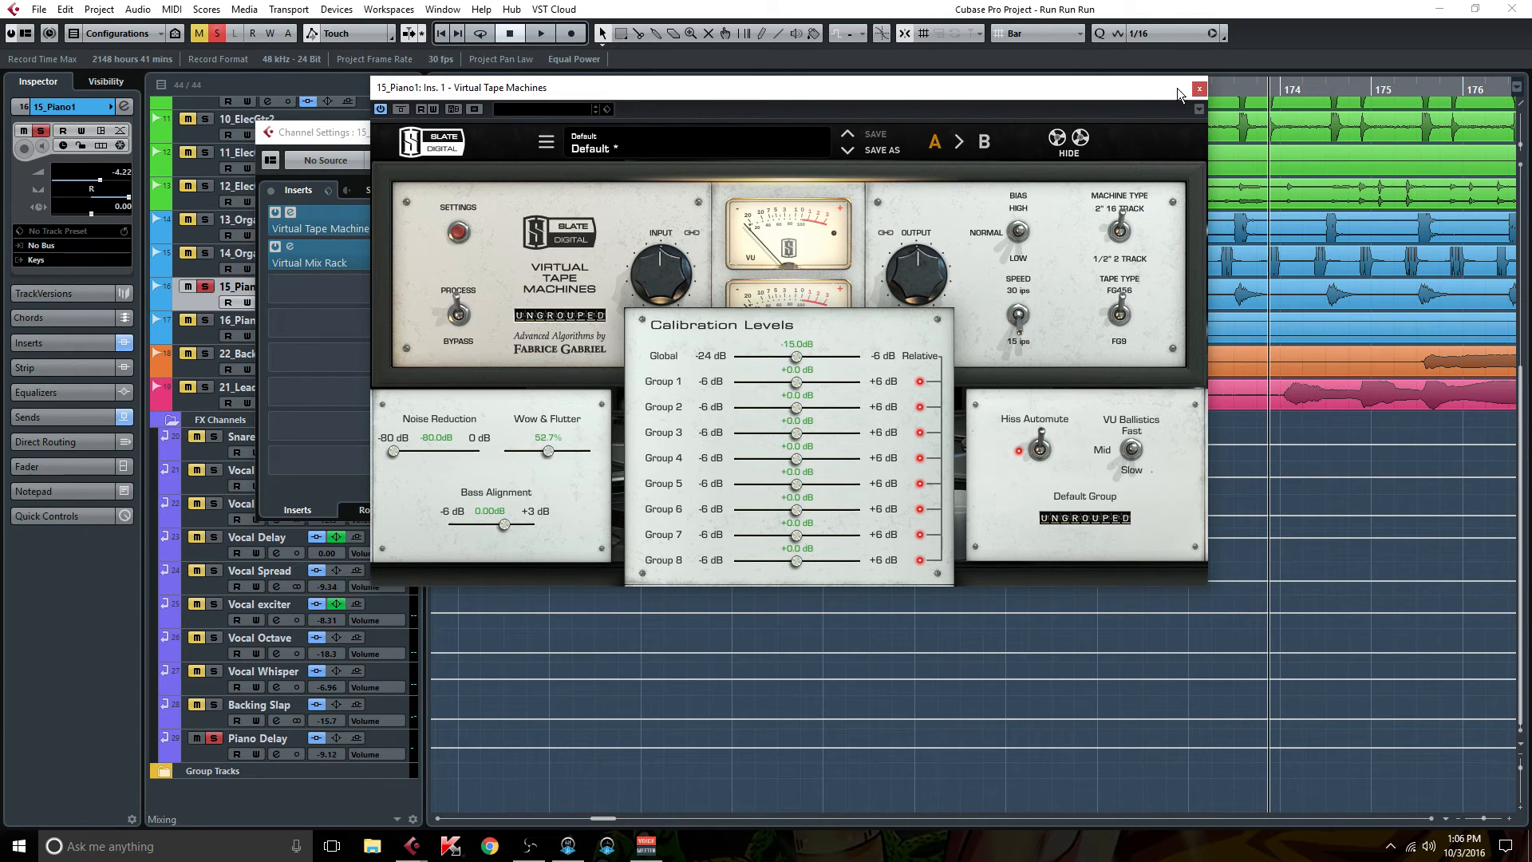
pyautogui.moveTo(324, 134); pyautogui.dragTo(463, 603)
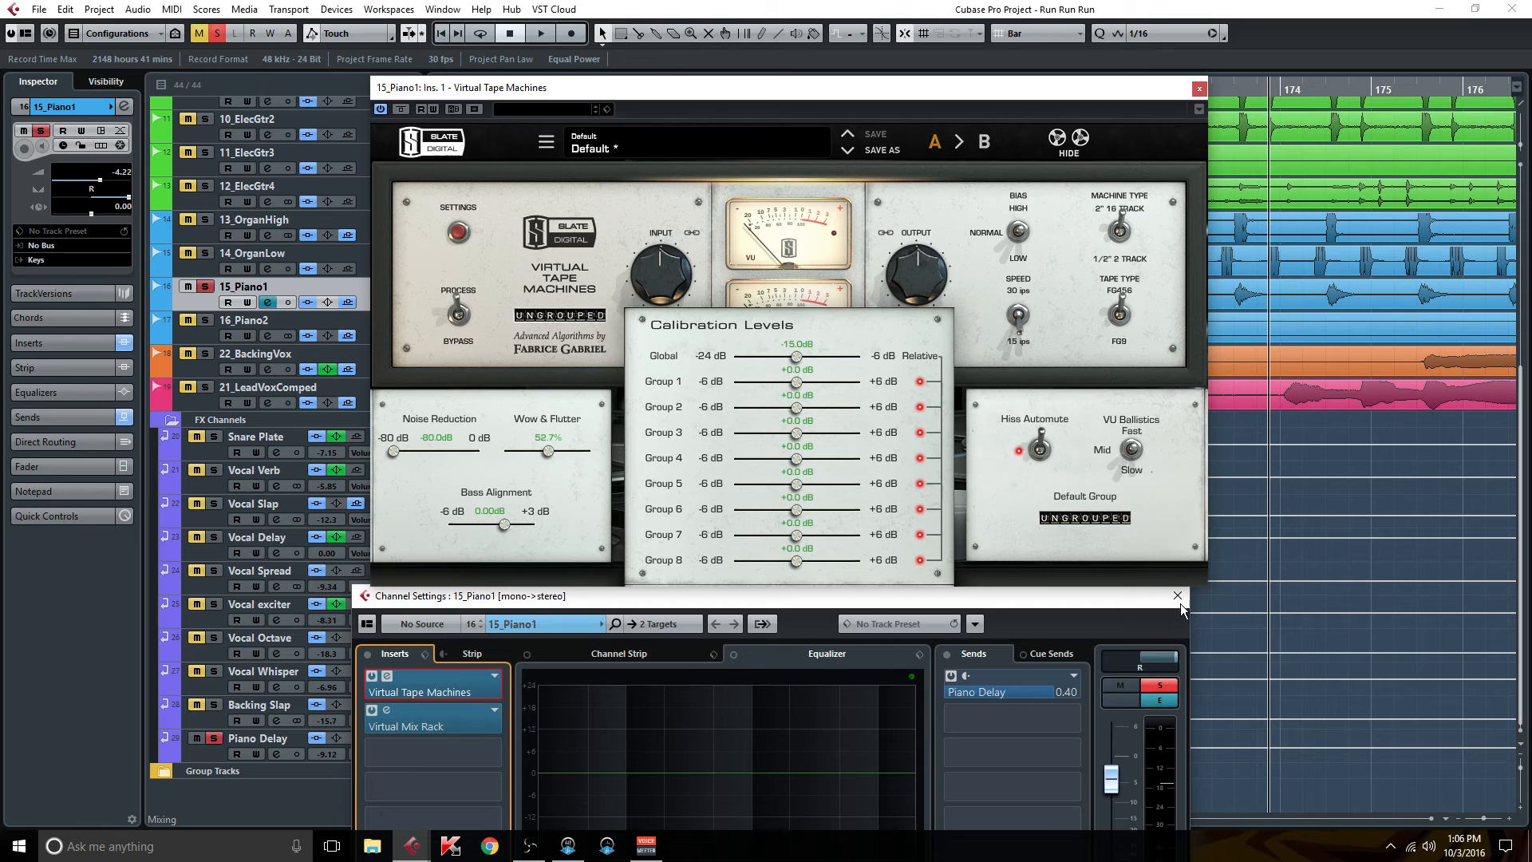
pyautogui.click(1186, 604)
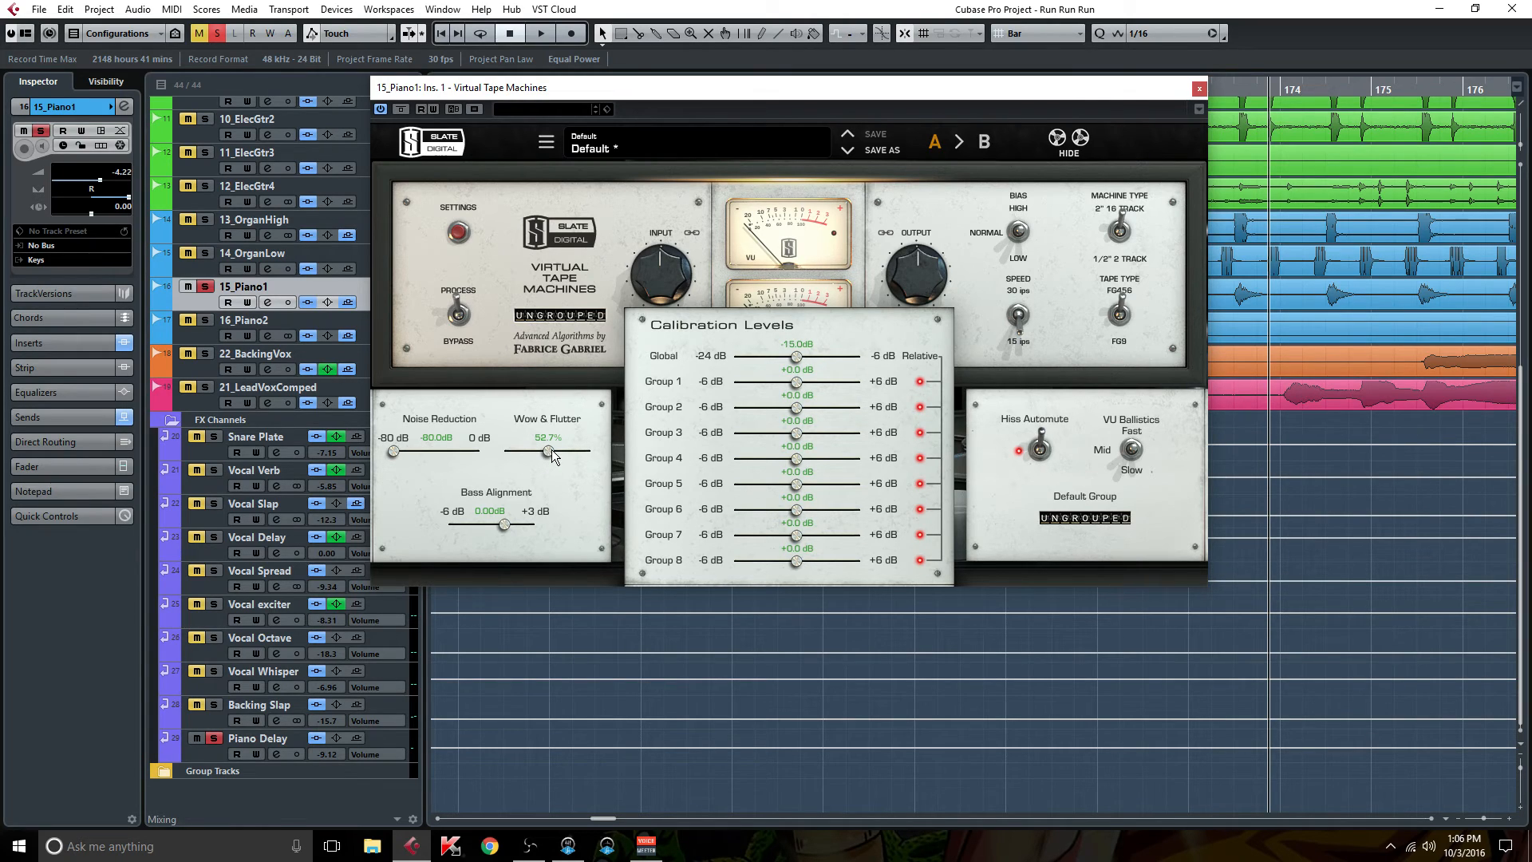
# During playback, bypass the sends on 15_Piano1 and set the tape machine's Wow & Flutter to 0.00%.
pyautogui.press('space')
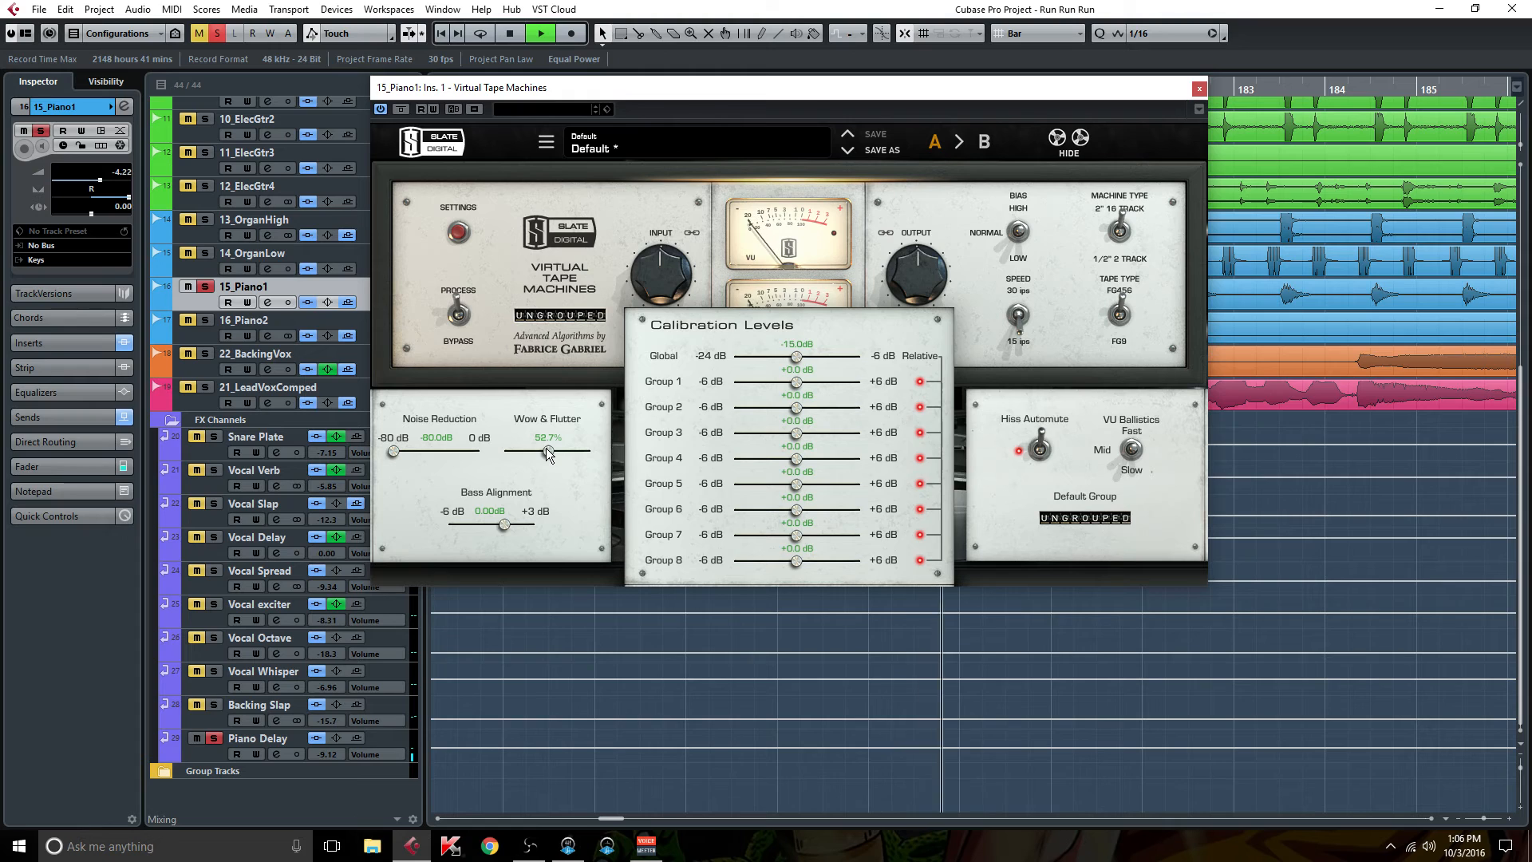
pyautogui.click(267, 302)
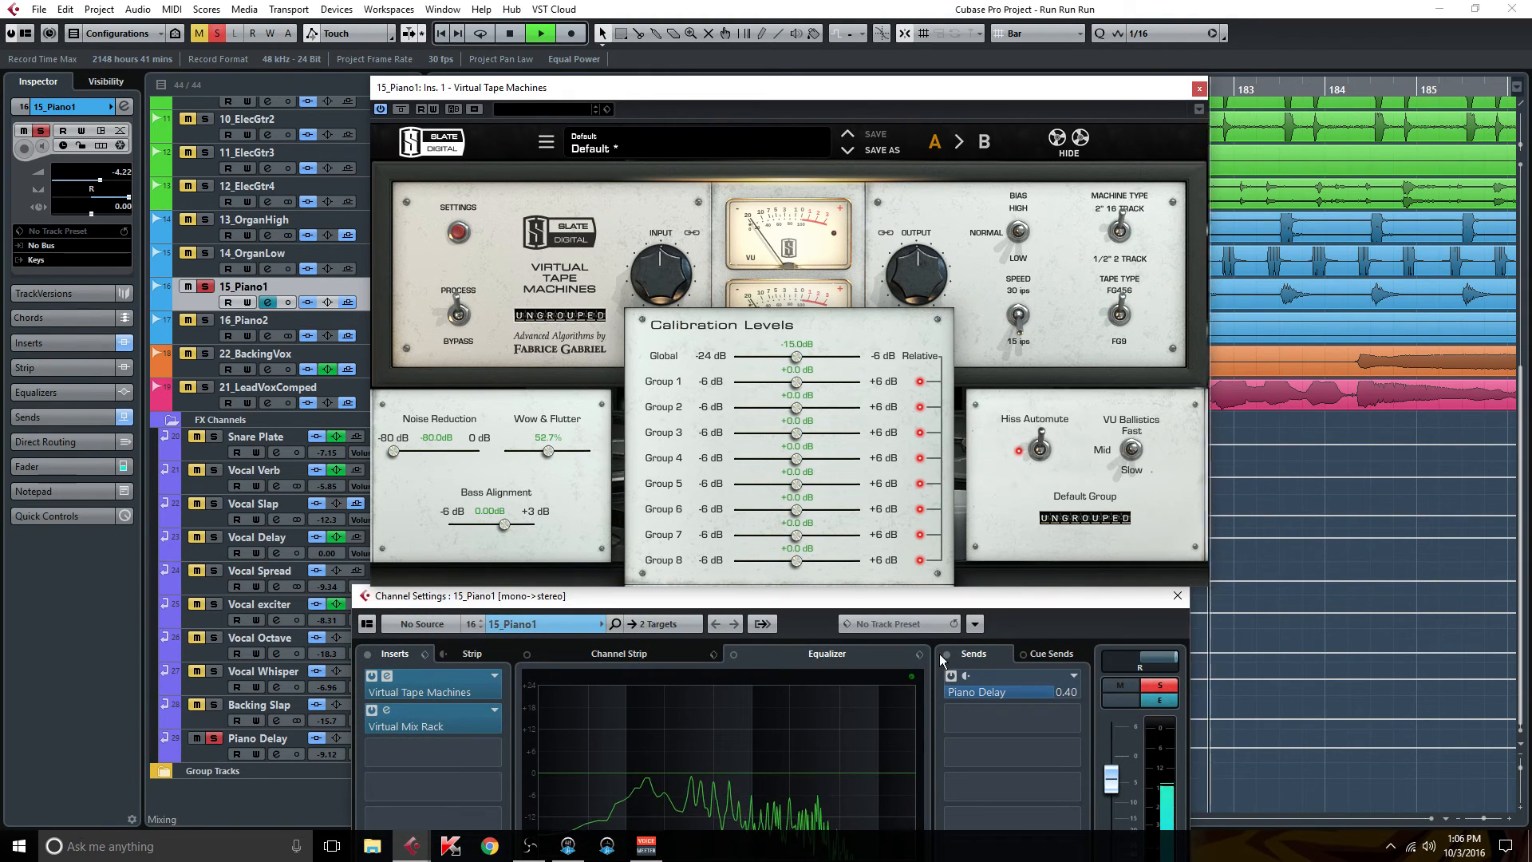
pyautogui.moveTo(547, 451); pyautogui.dragTo(485, 452)
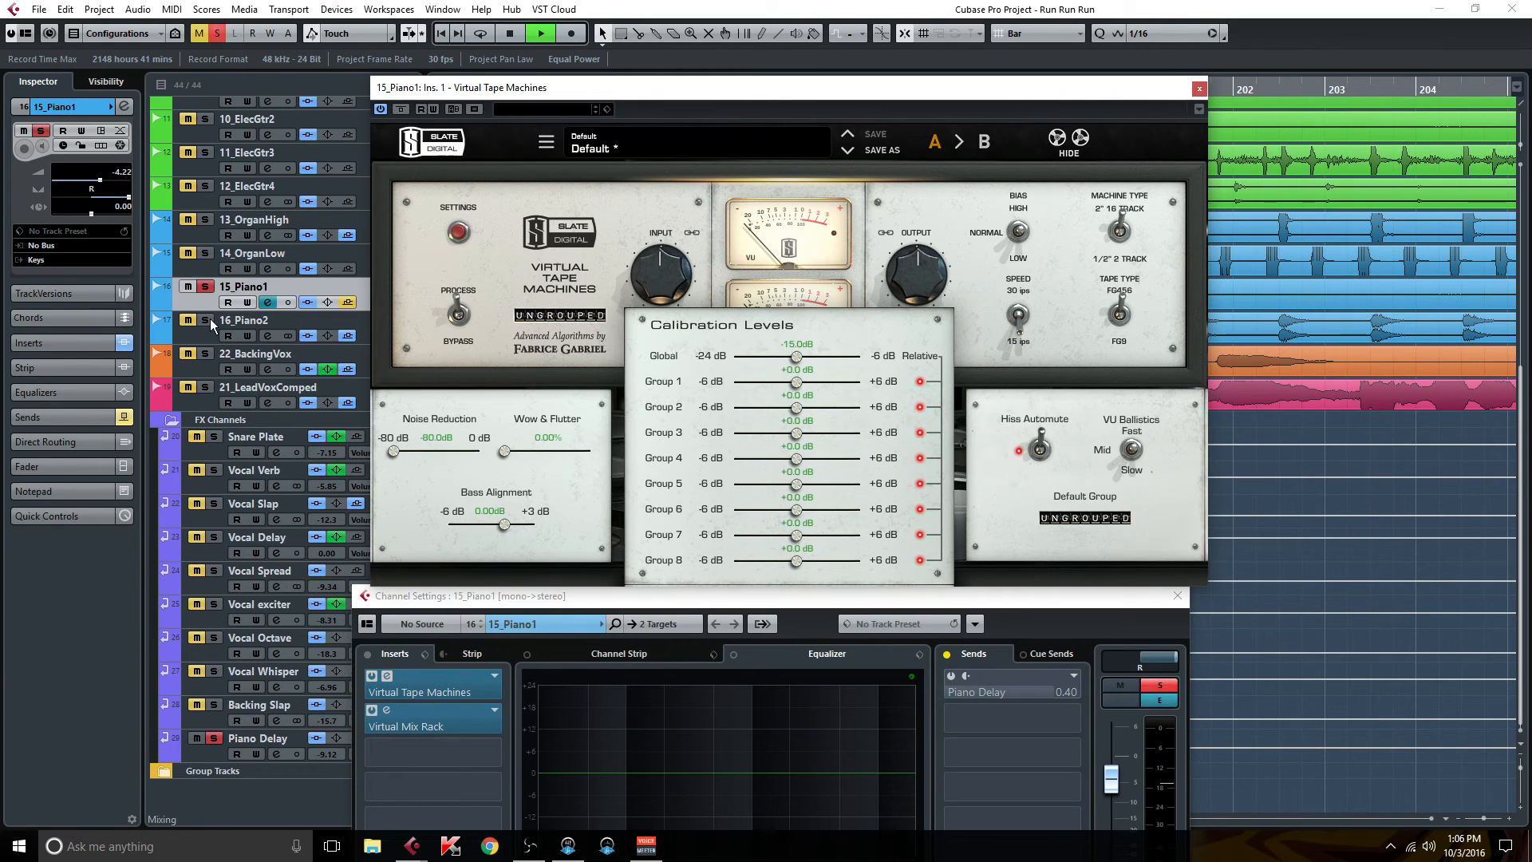
# Replay 15_Piano1 from around bar 158 and set the tape machine's Wow & Flutter to 100%.
pyautogui.moveTo(1045, 94); pyautogui.dragTo(1071, 192)
pyautogui.moveTo(558, 595); pyautogui.dragTo(556, 280)
pyautogui.moveTo(630, 818); pyautogui.dragTo(598, 817)
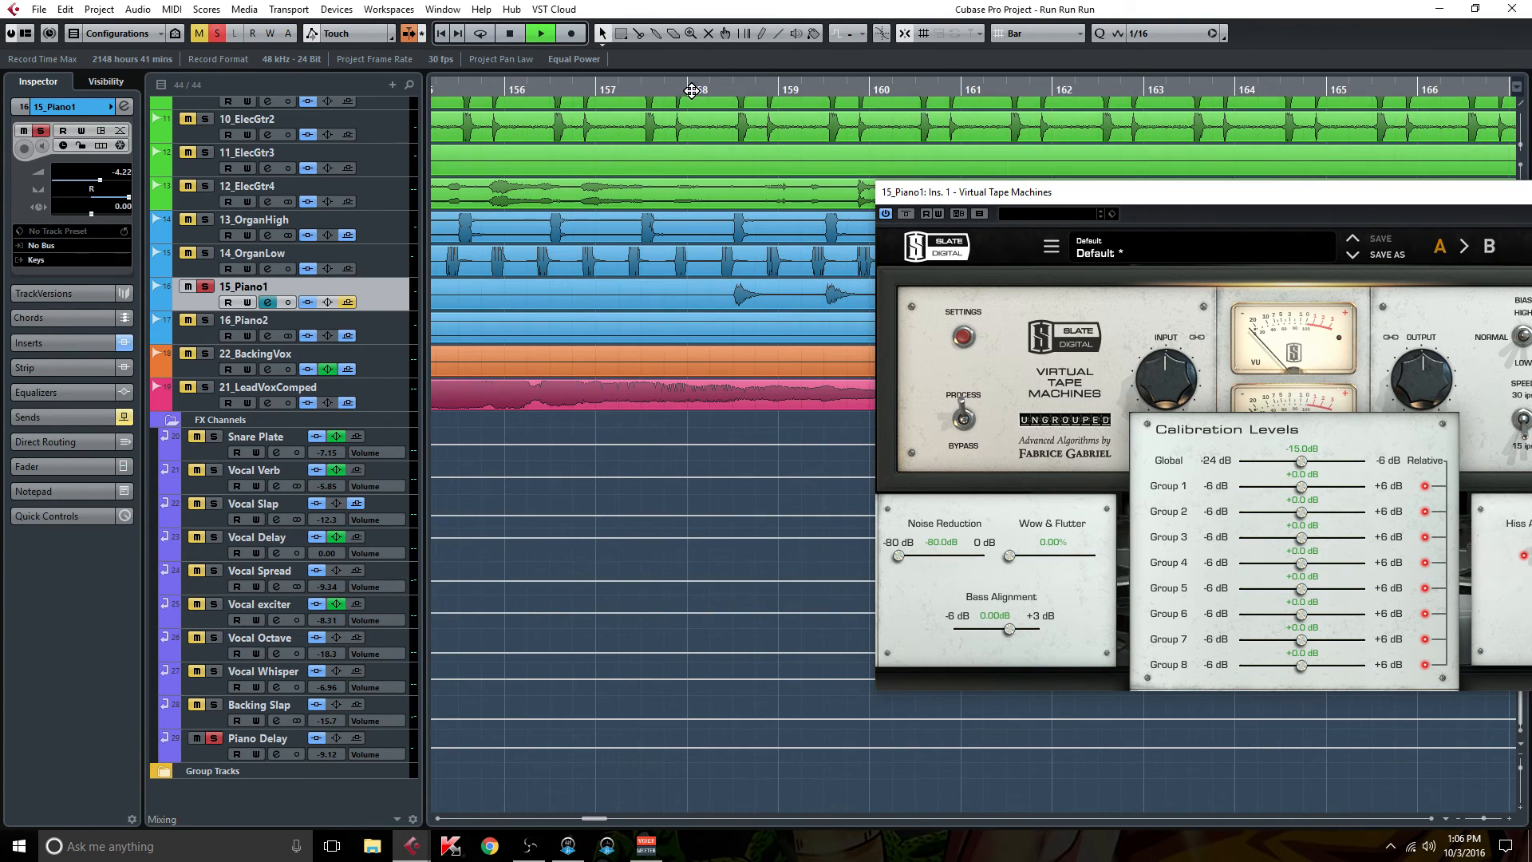
pyautogui.moveTo(1127, 195); pyautogui.dragTo(690, 185)
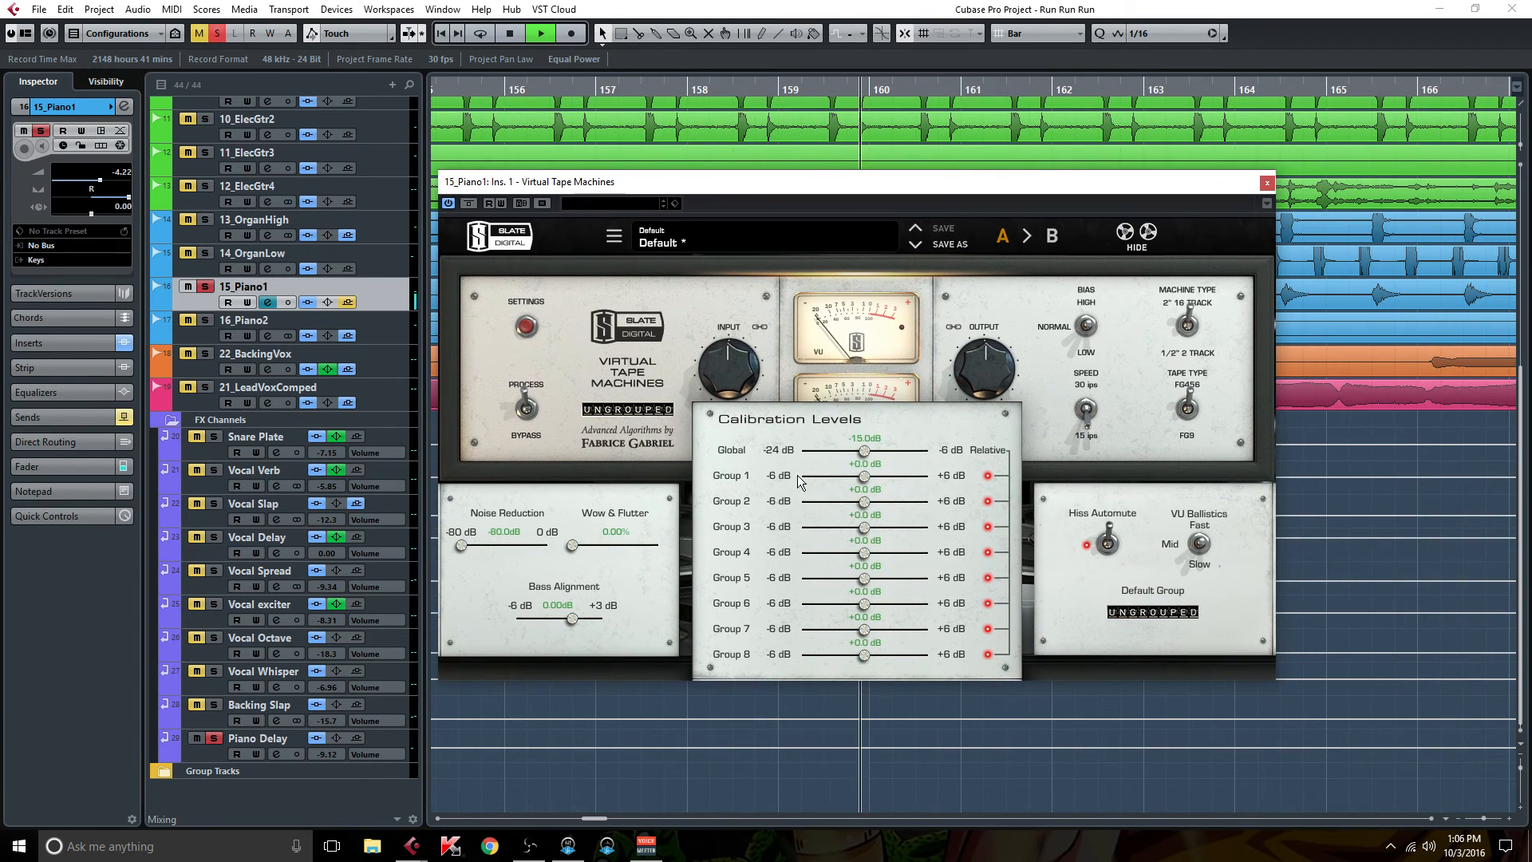
pyautogui.moveTo(572, 547); pyautogui.dragTo(668, 545)
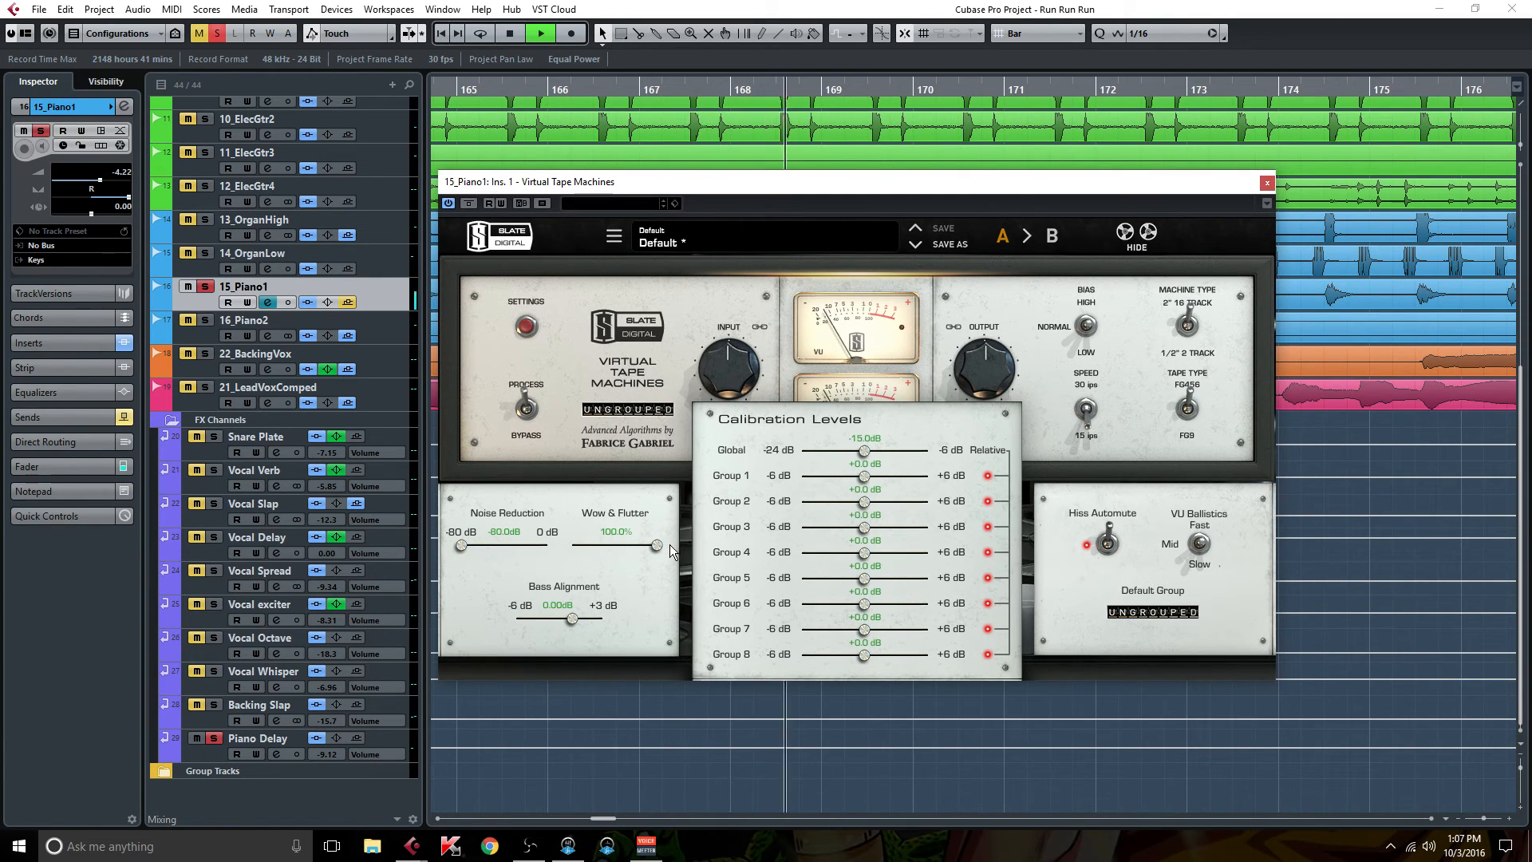
pyautogui.moveTo(656, 549)
pyautogui.mouseDown()
pyautogui.moveTo(565, 550)
pyautogui.moveTo(664, 562)
pyautogui.mouseUp()
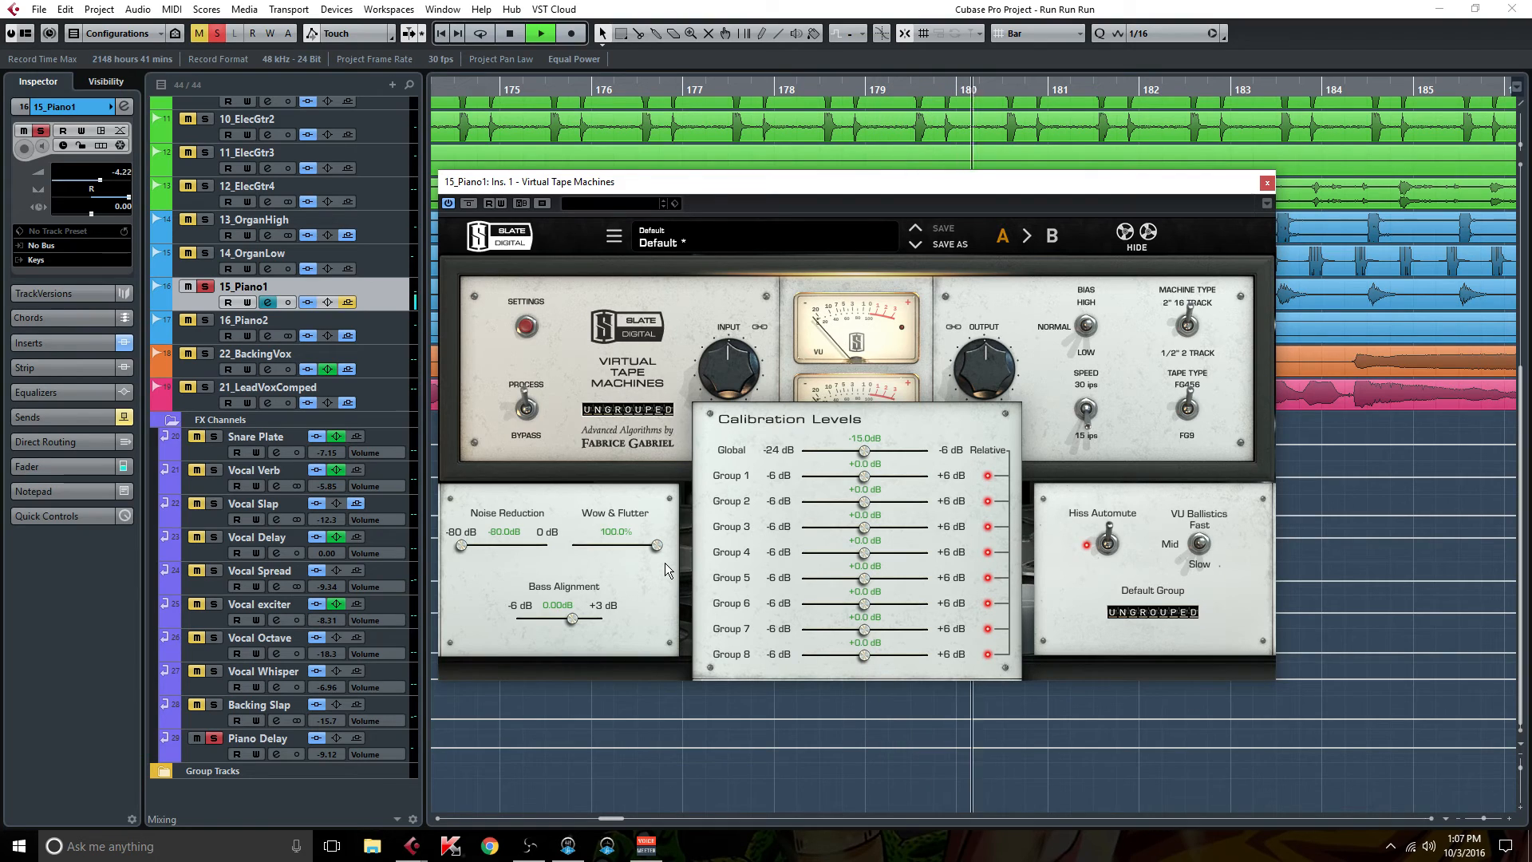
# Set Wow & Flutter to 52.7% and close the Virtual Tape Machines plug-in, with playback stopped.
pyautogui.moveTo(663, 562); pyautogui.dragTo(618, 549)
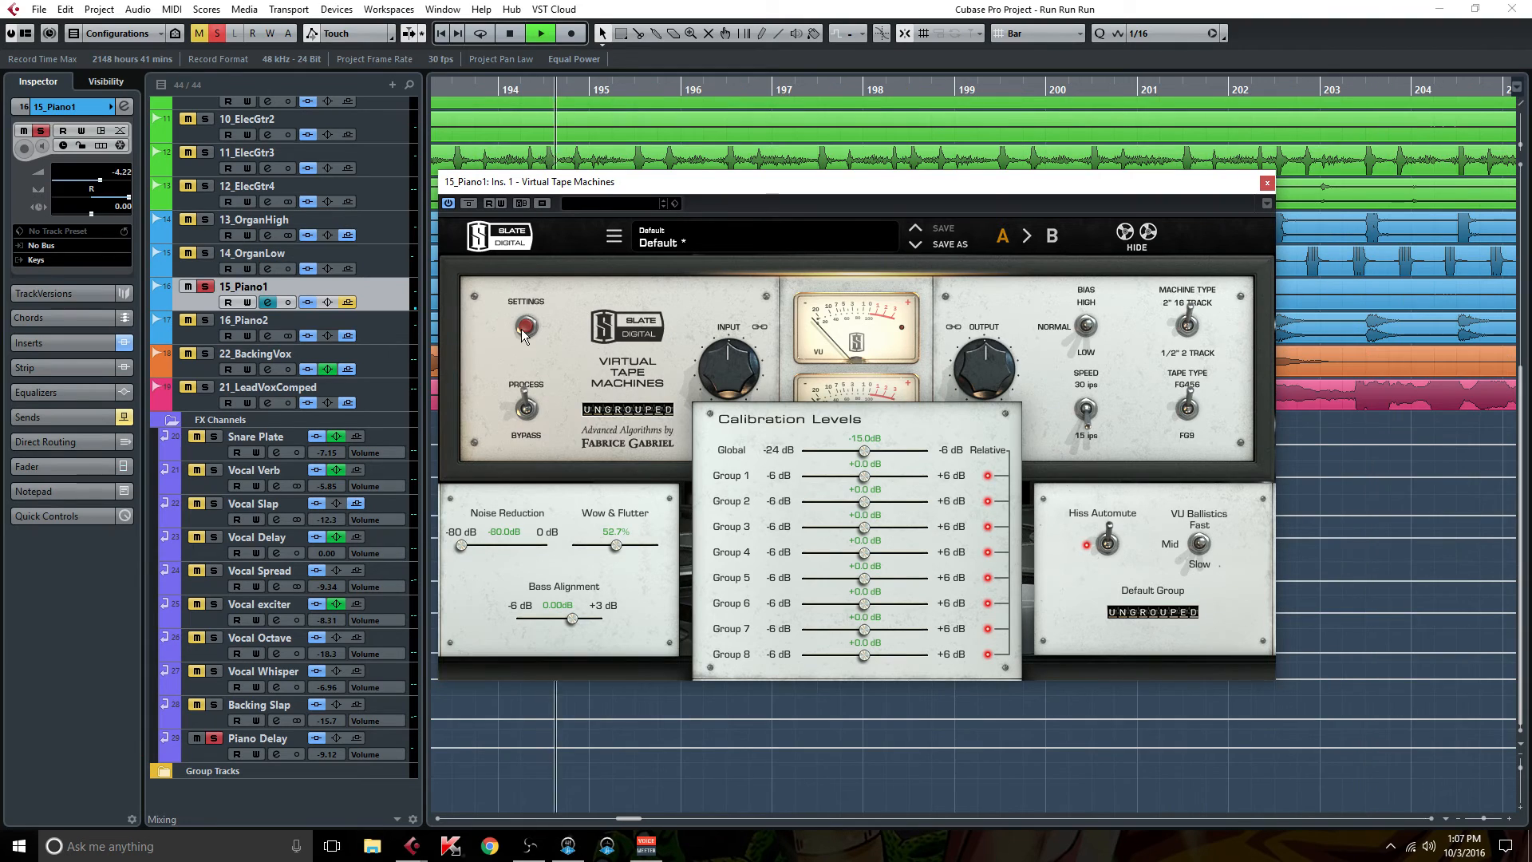
pyautogui.click(526, 326)
pyautogui.click(1267, 184)
pyautogui.press('space')
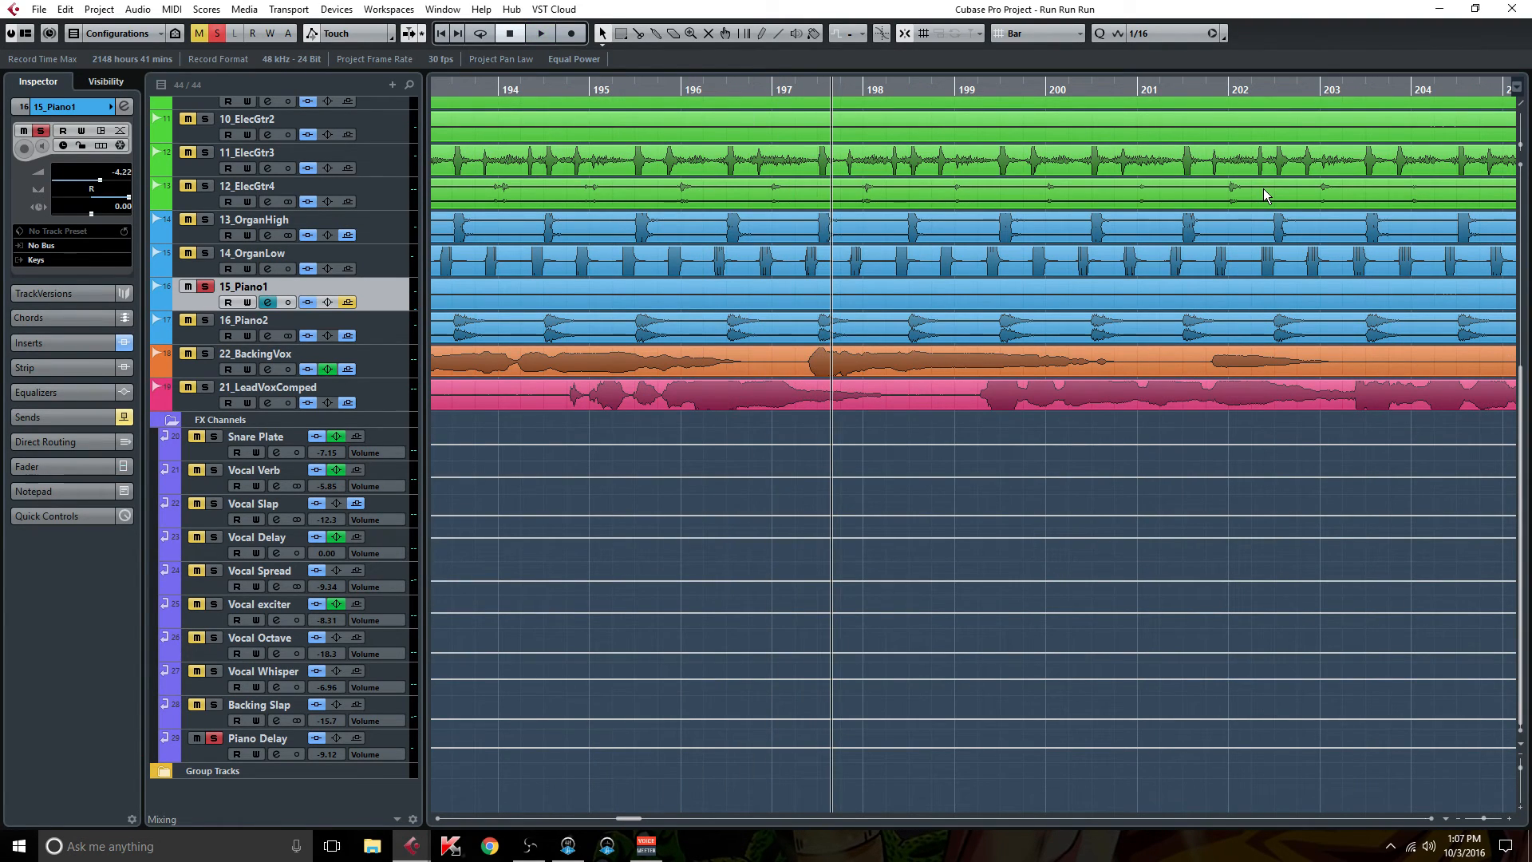
# Solo 16_Piano2, 14_OrganLow and 13_OrganHigh, and take 15_Piano1 out of solo.
pyautogui.click(207, 321)
pyautogui.click(206, 254)
pyautogui.click(205, 220)
pyautogui.click(205, 287)
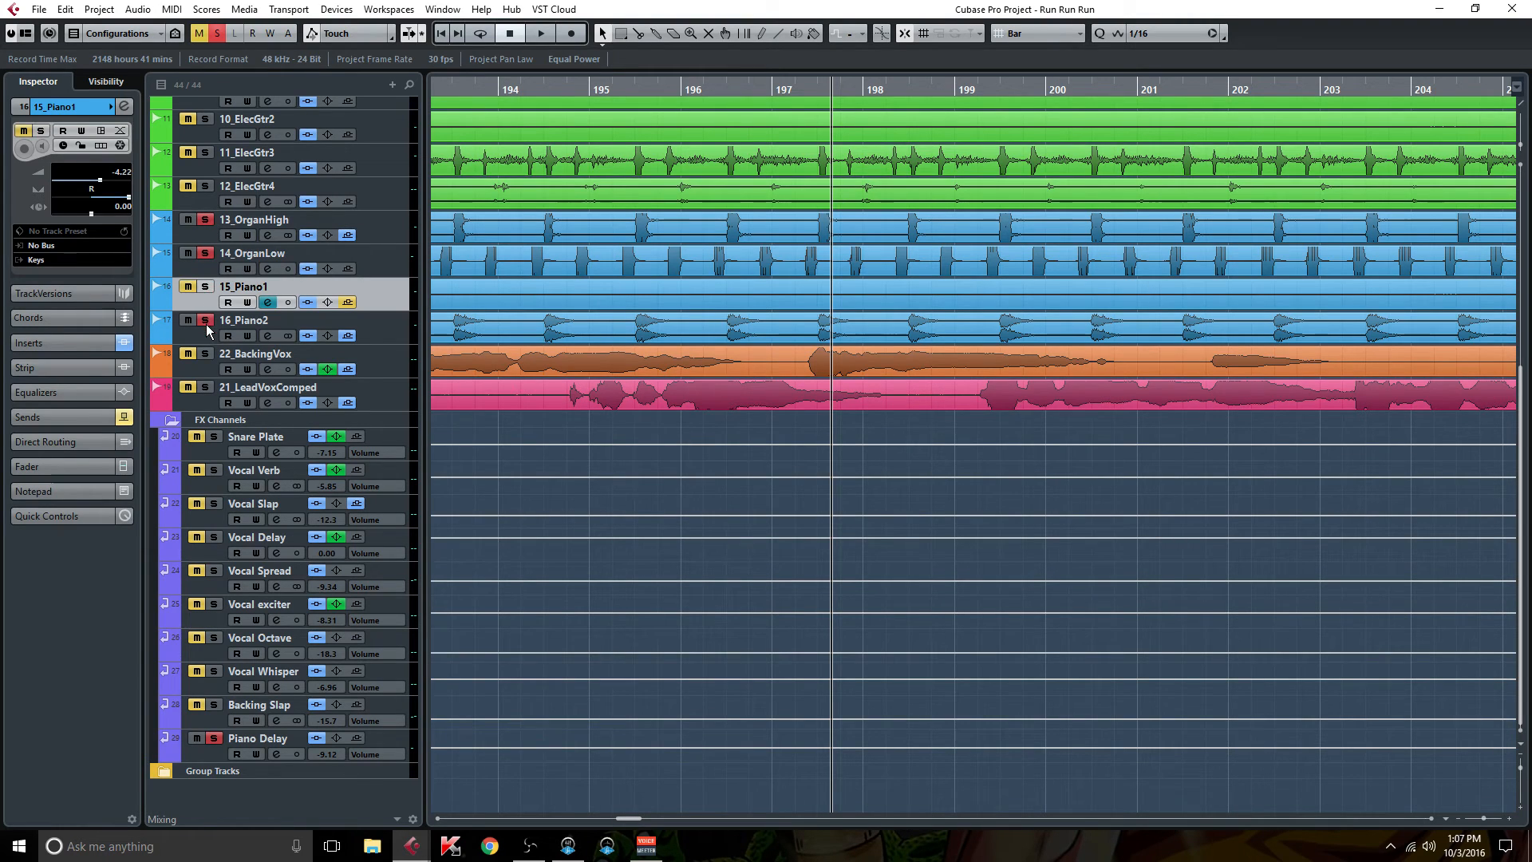
# View the Virtual Mix Rack insert on 14_OrganLow and close its window.
pyautogui.click(268, 268)
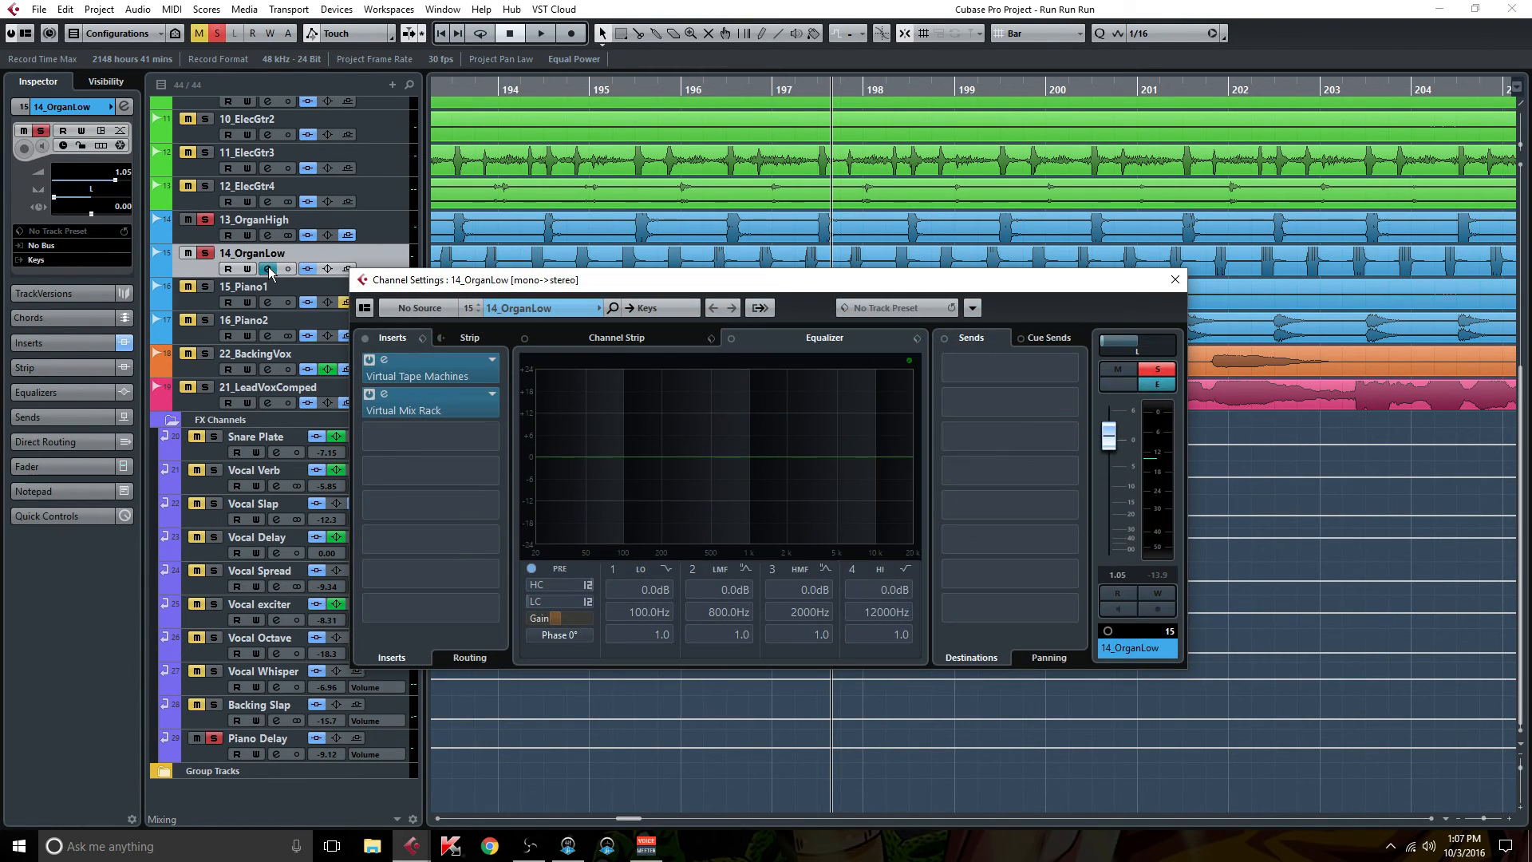
pyautogui.click(418, 408)
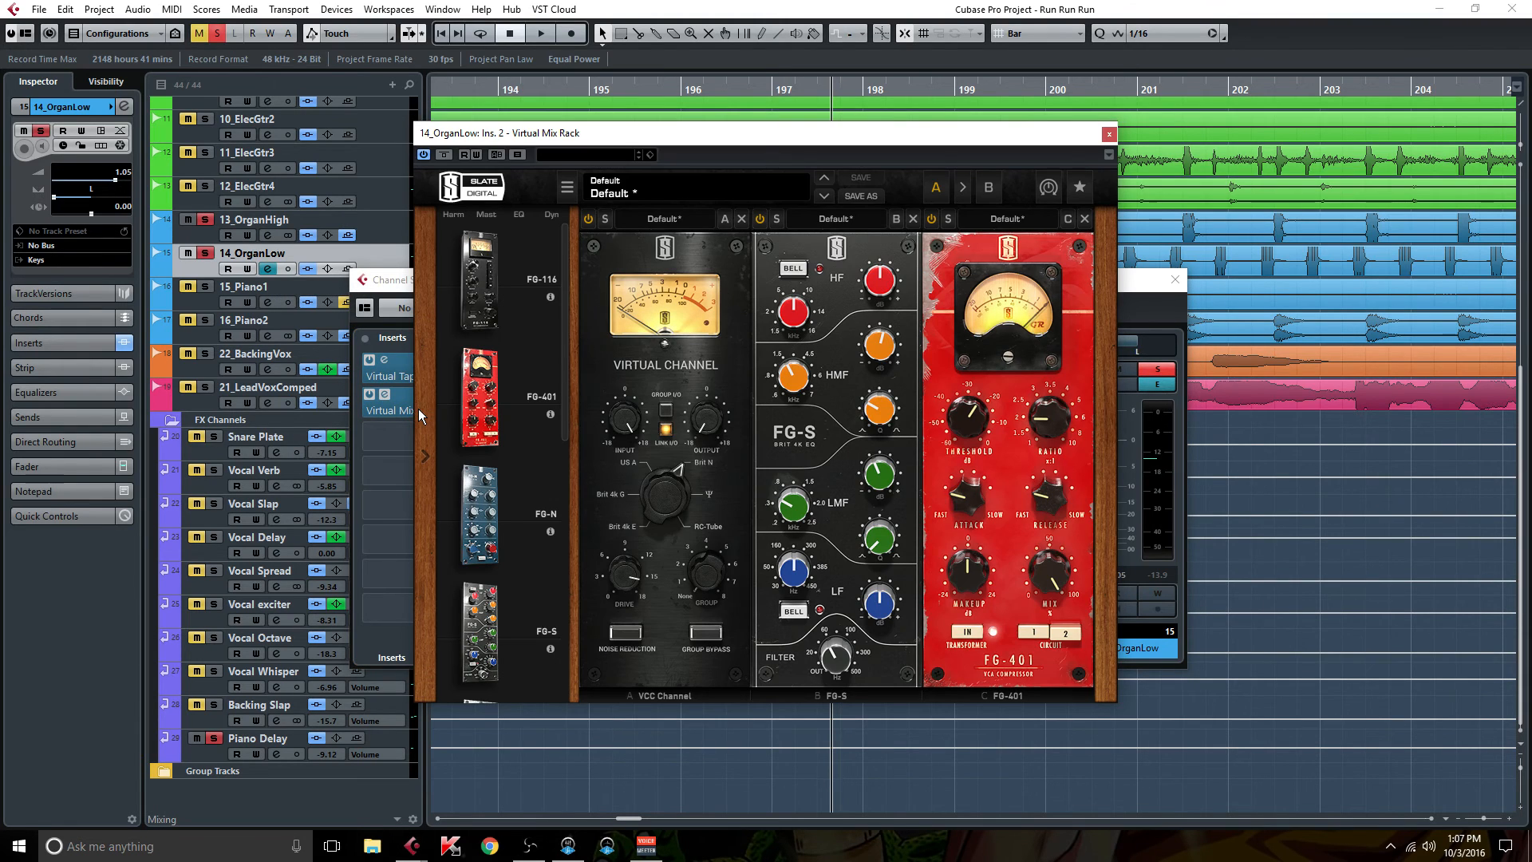
pyautogui.click(1109, 133)
# Open the Virtual Mix Rack insert on 13_OrganHigh and play back the soloed keys to hear its processing.
pyautogui.click(271, 236)
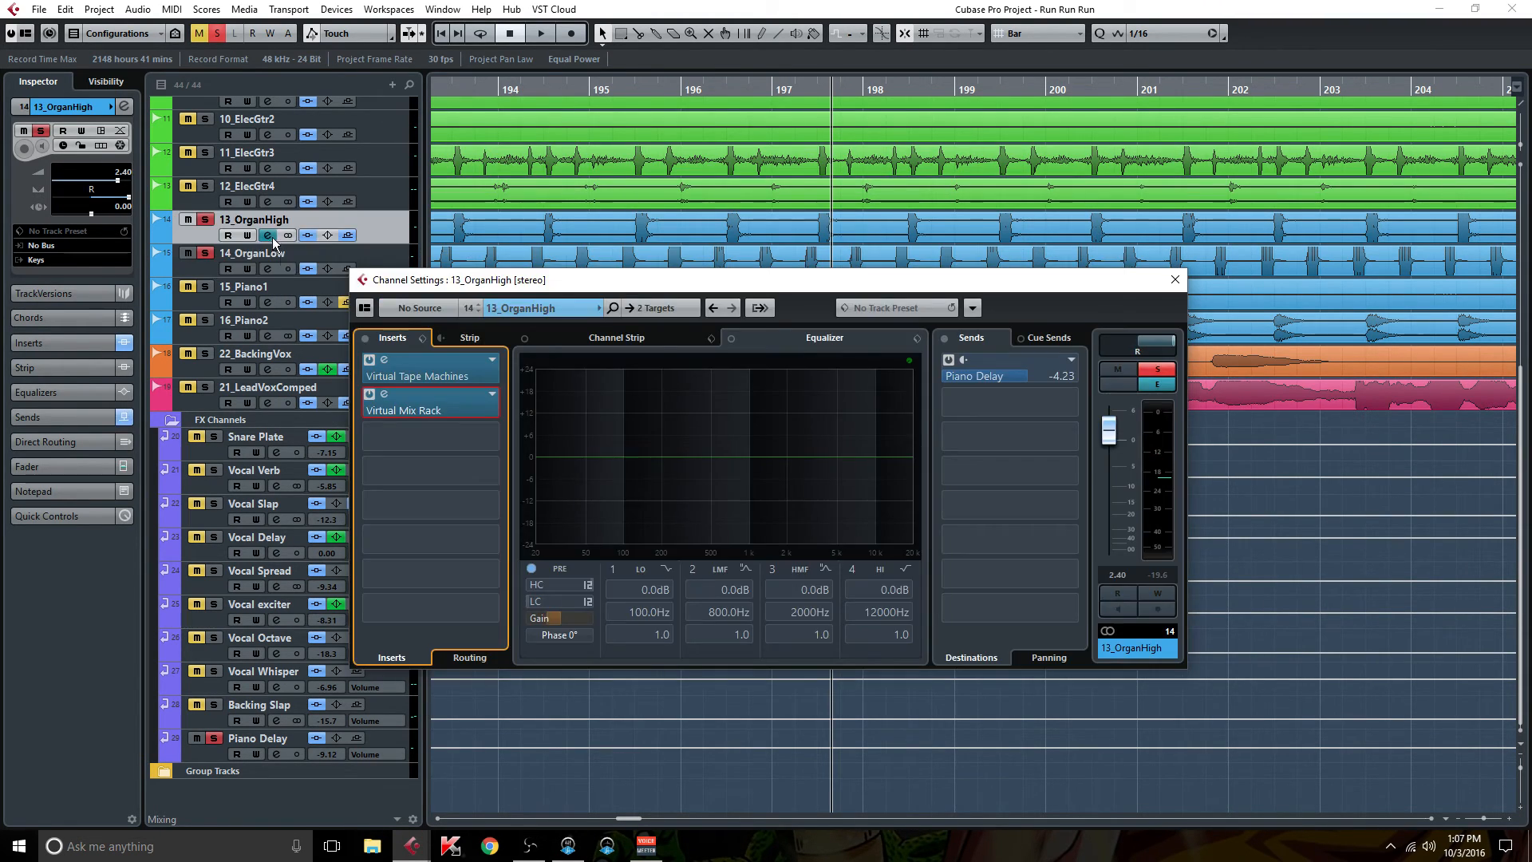
pyautogui.click(418, 409)
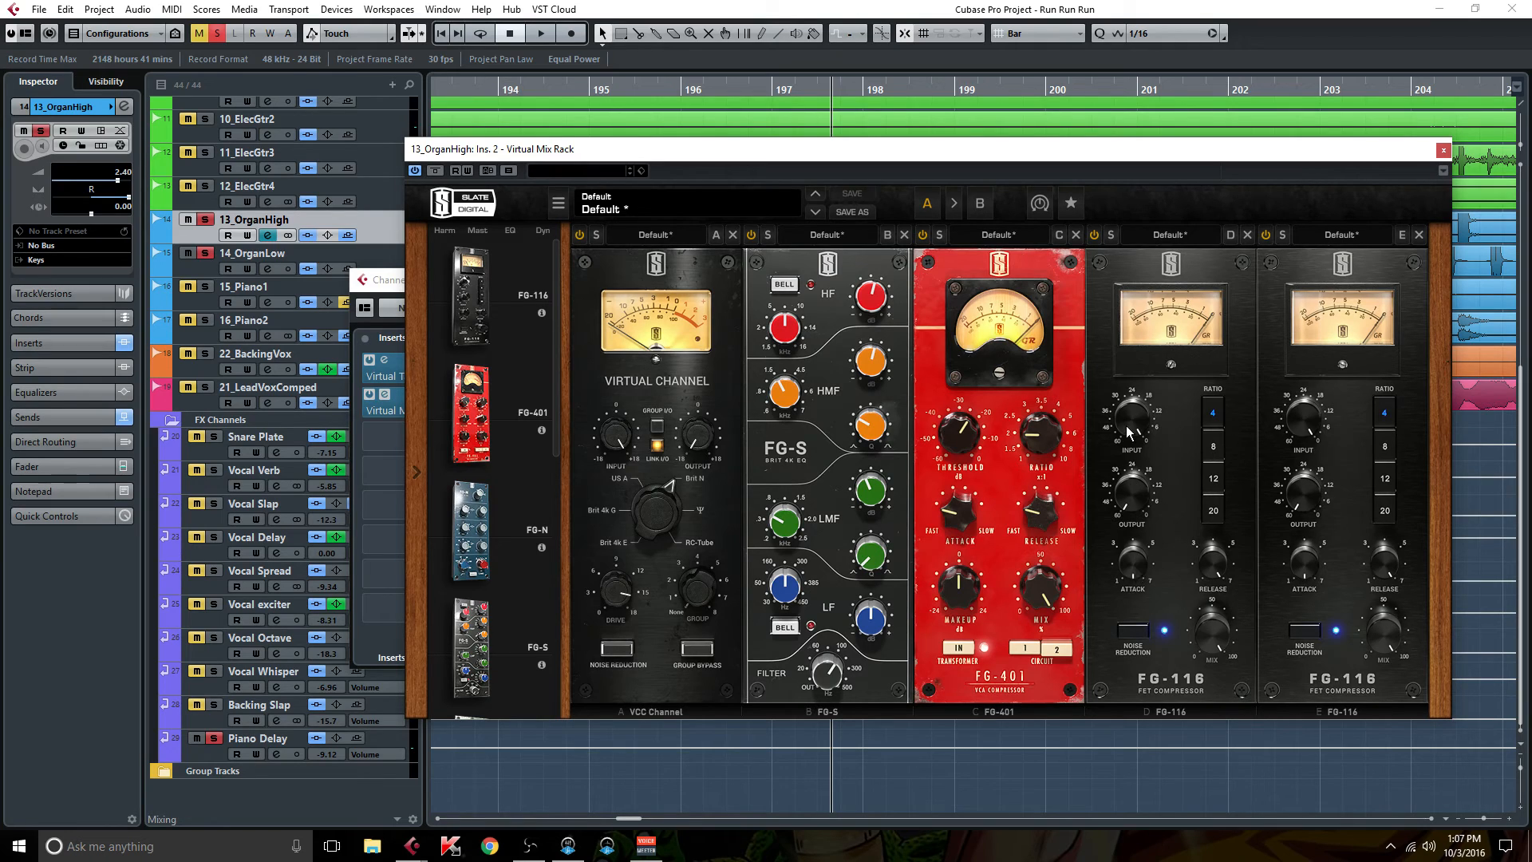
pyautogui.moveTo(1152, 396)
pyautogui.press('space')
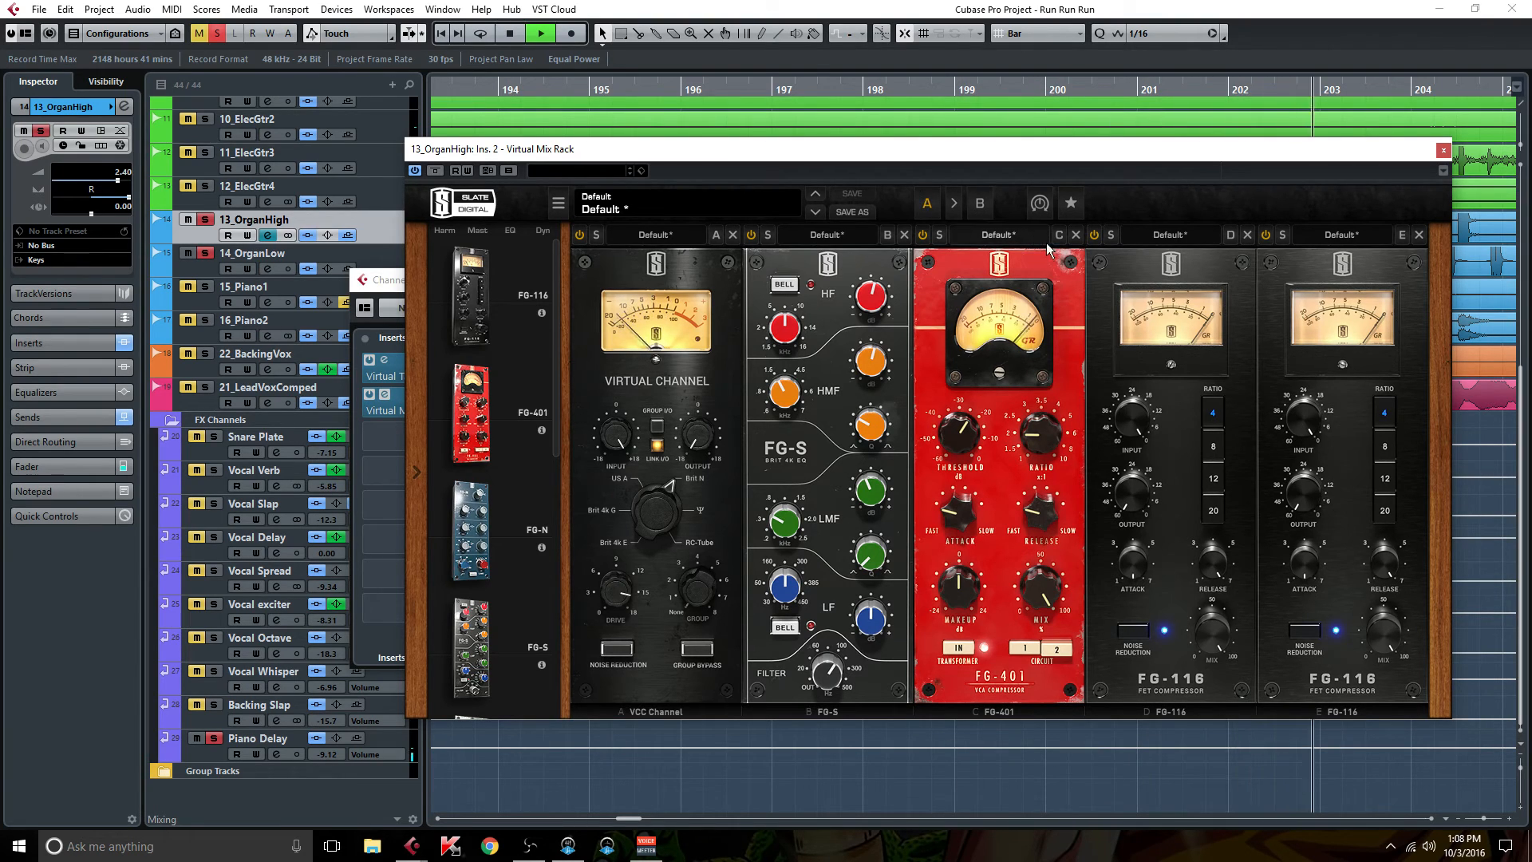
# Compare 13_OrganHigh with the two FG-116 compressors in Virtual Mix Rack switched off and on, and close the plug-in window.
pyautogui.click(1094, 235)
pyautogui.click(1266, 235)
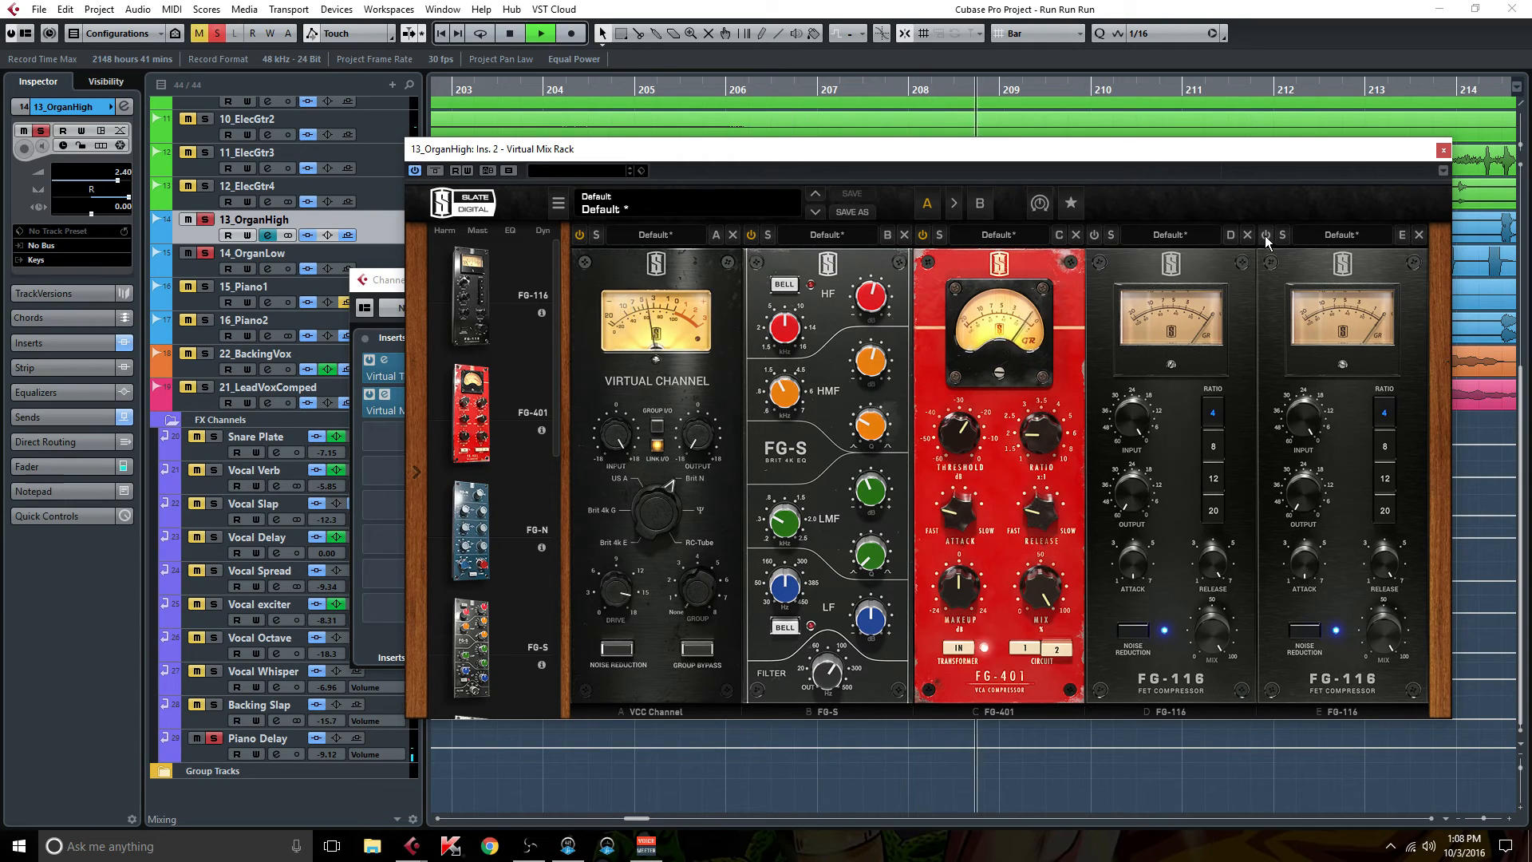
pyautogui.click(1266, 236)
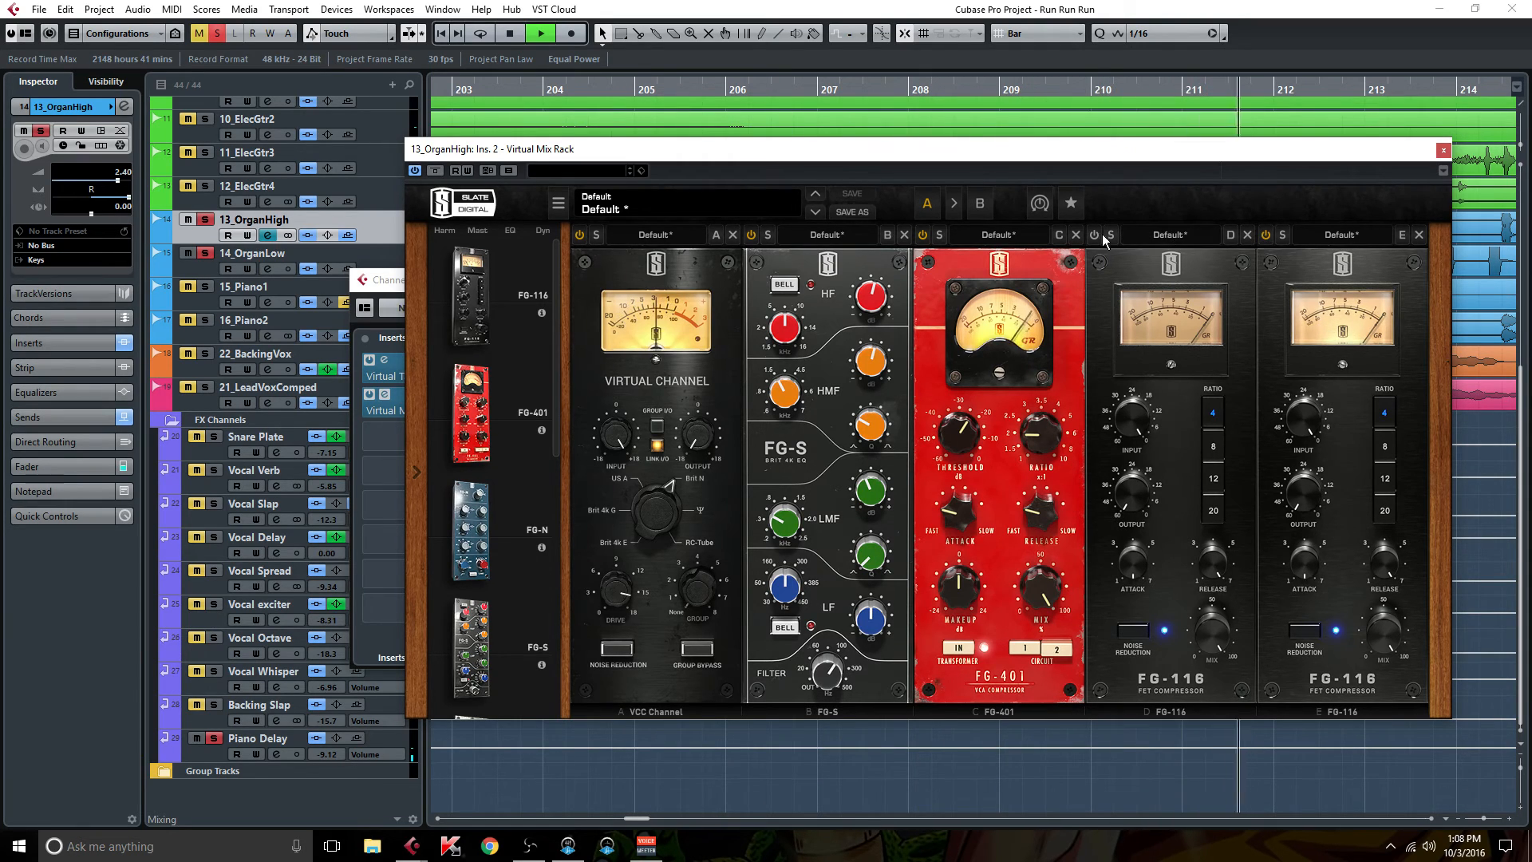
pyautogui.click(1096, 236)
pyautogui.click(191, 253)
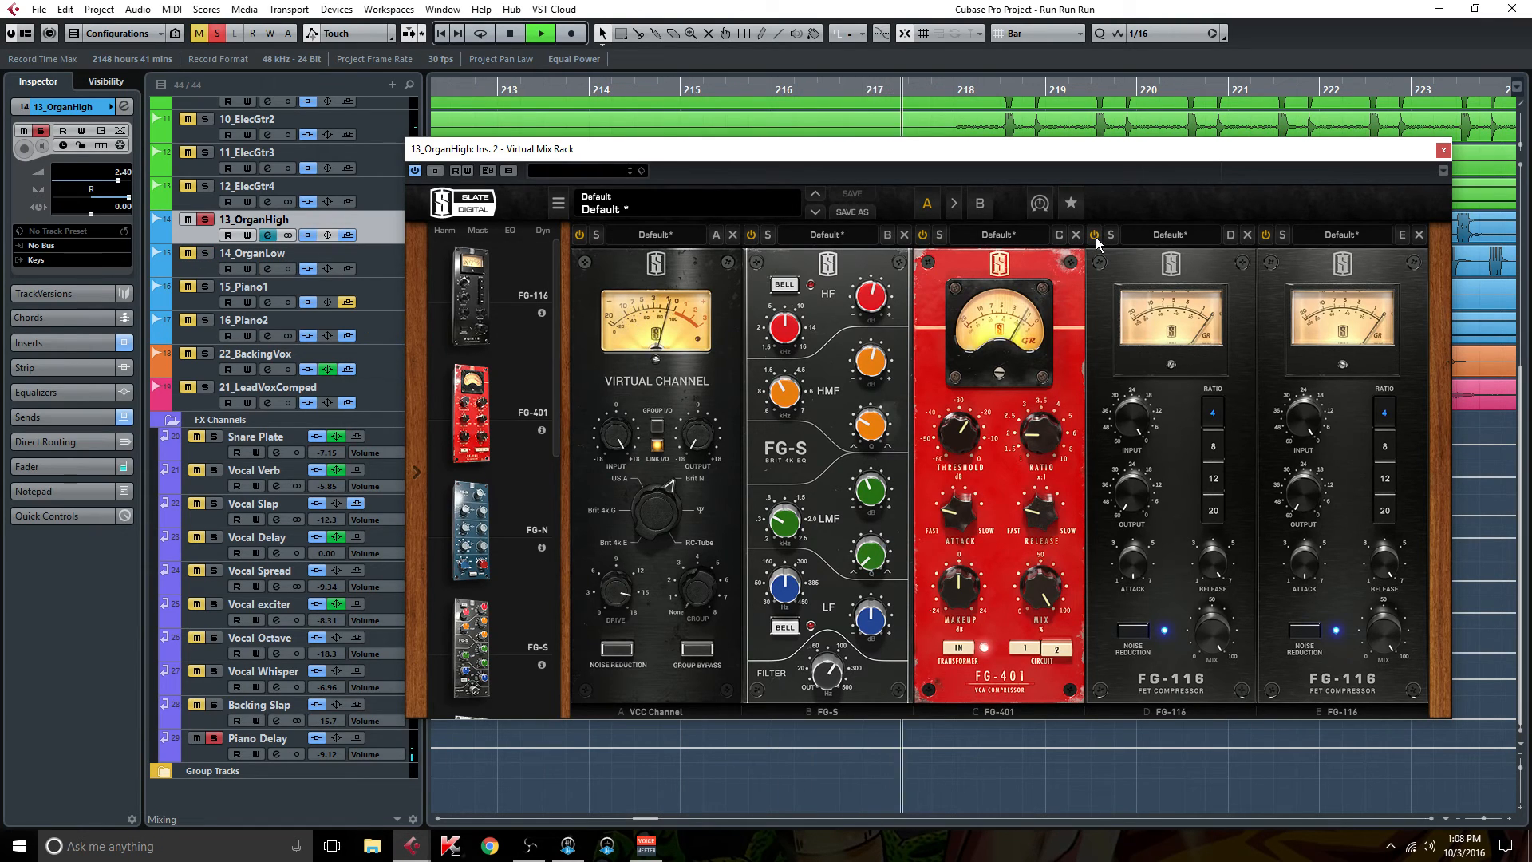
pyautogui.click(1095, 235)
pyautogui.click(1266, 234)
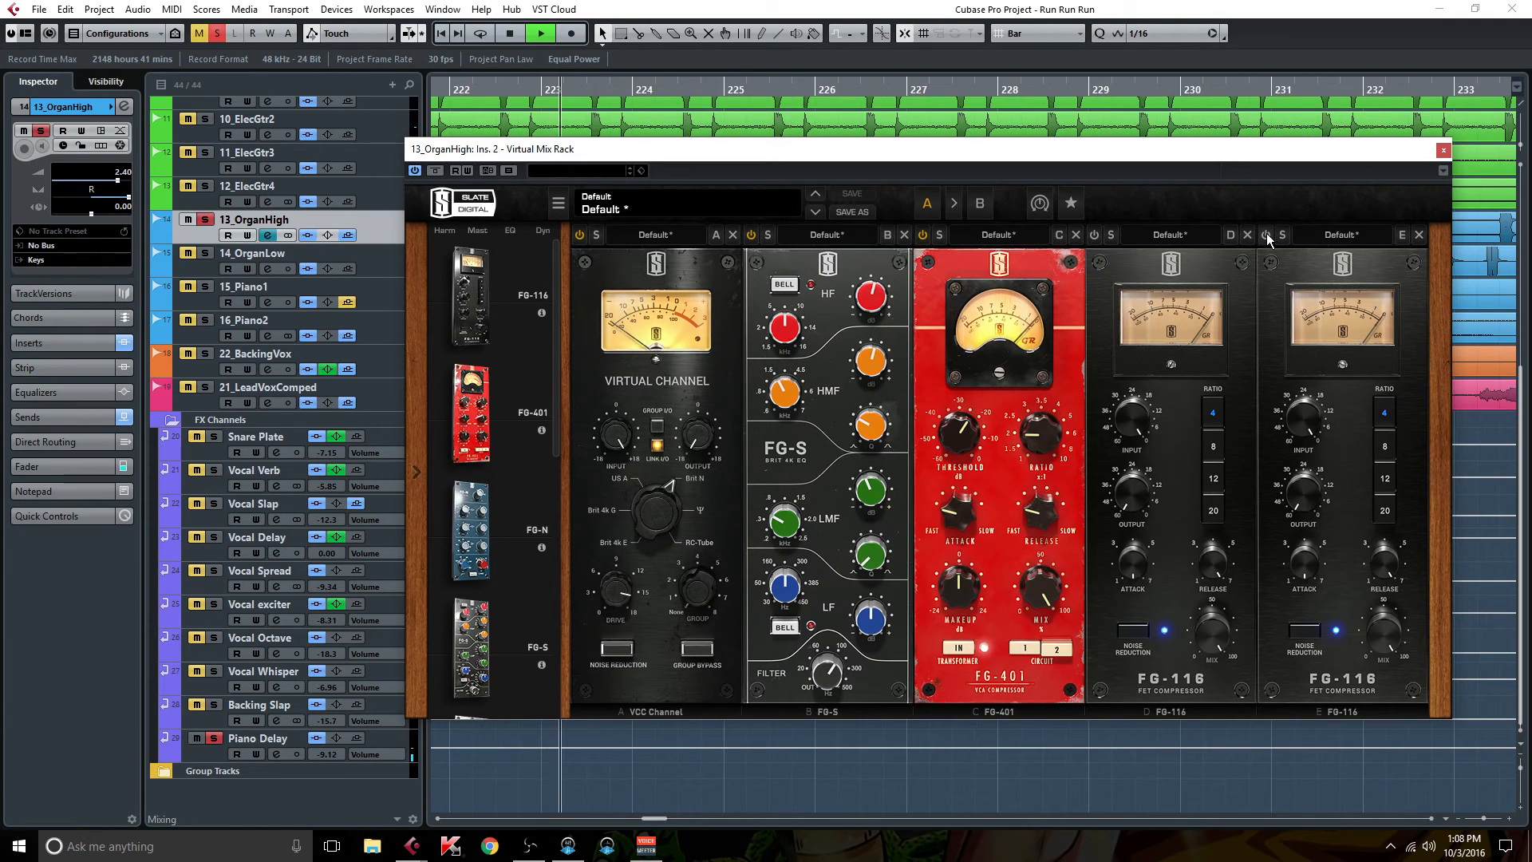
pyautogui.click(1266, 235)
pyautogui.click(1094, 236)
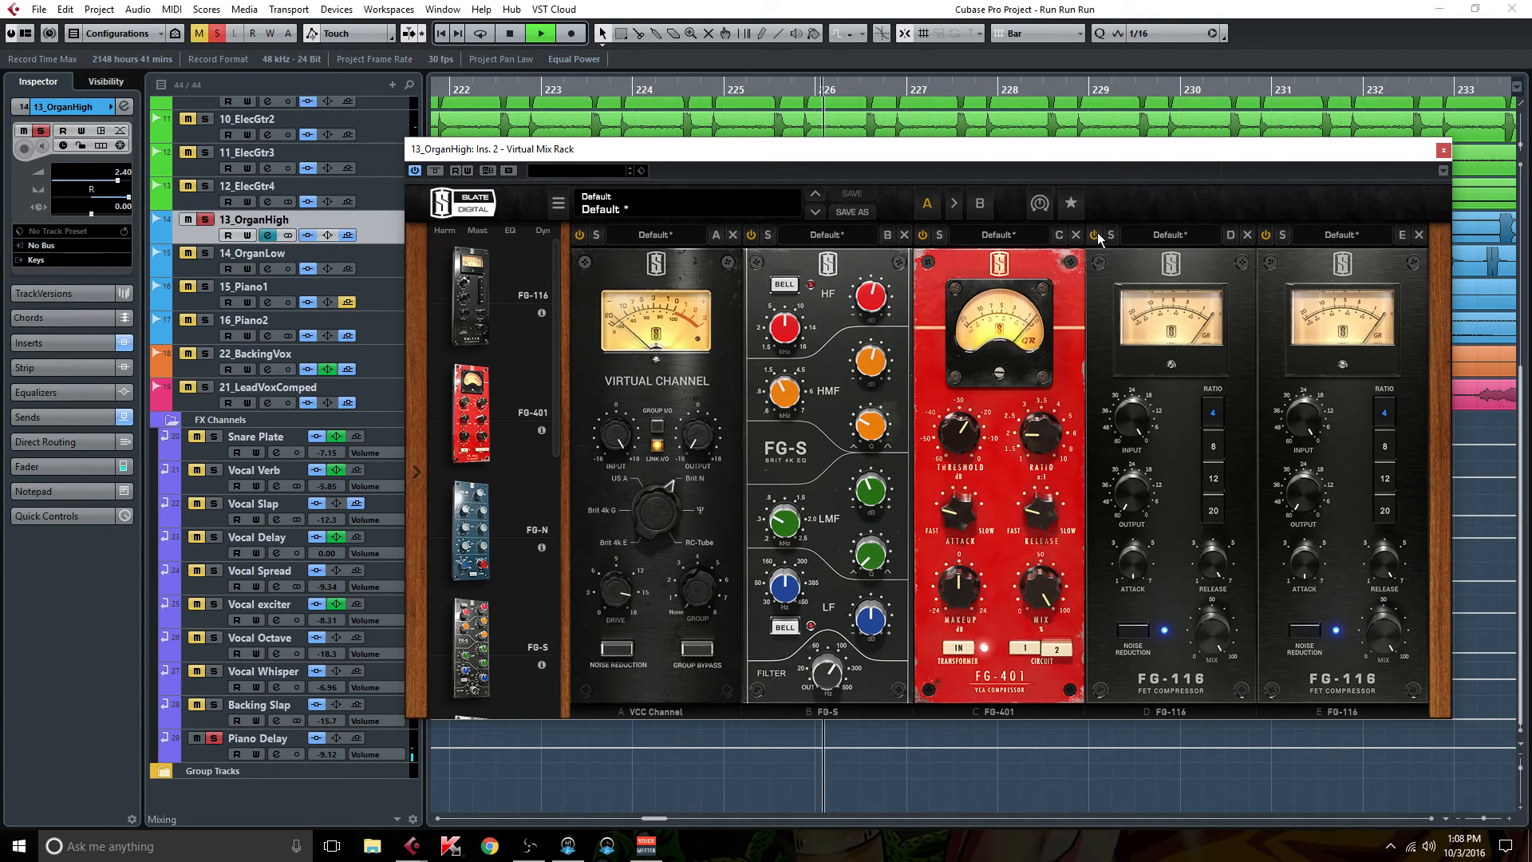
pyautogui.click(1443, 150)
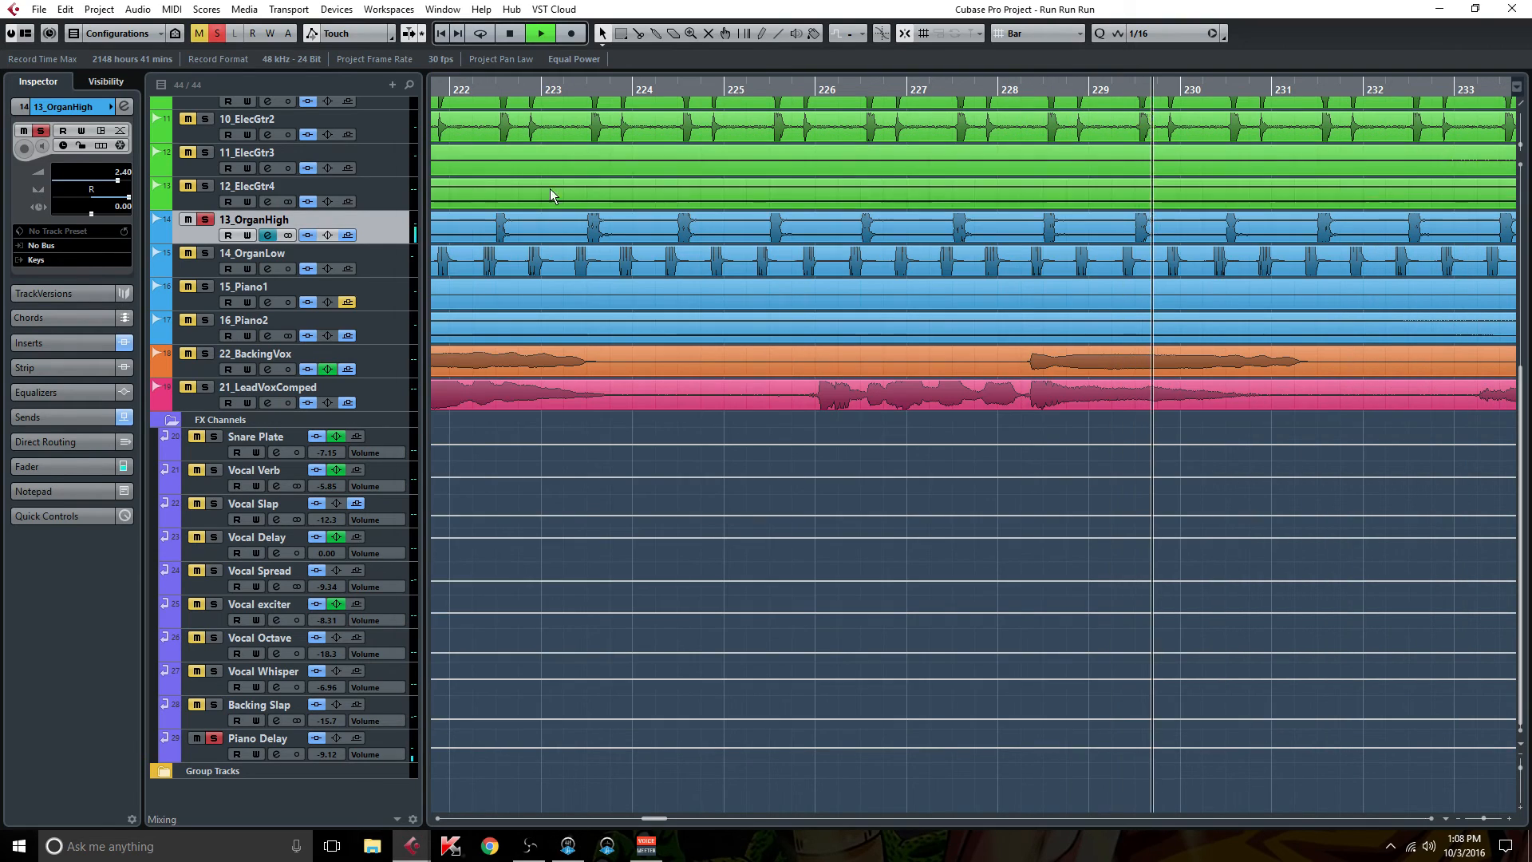
# Stop playback, solo 14_OrganLow together with 13_OrganHigh, and compare the channel settings of both organ tracks.
pyautogui.click(271, 233)
pyautogui.press('space')
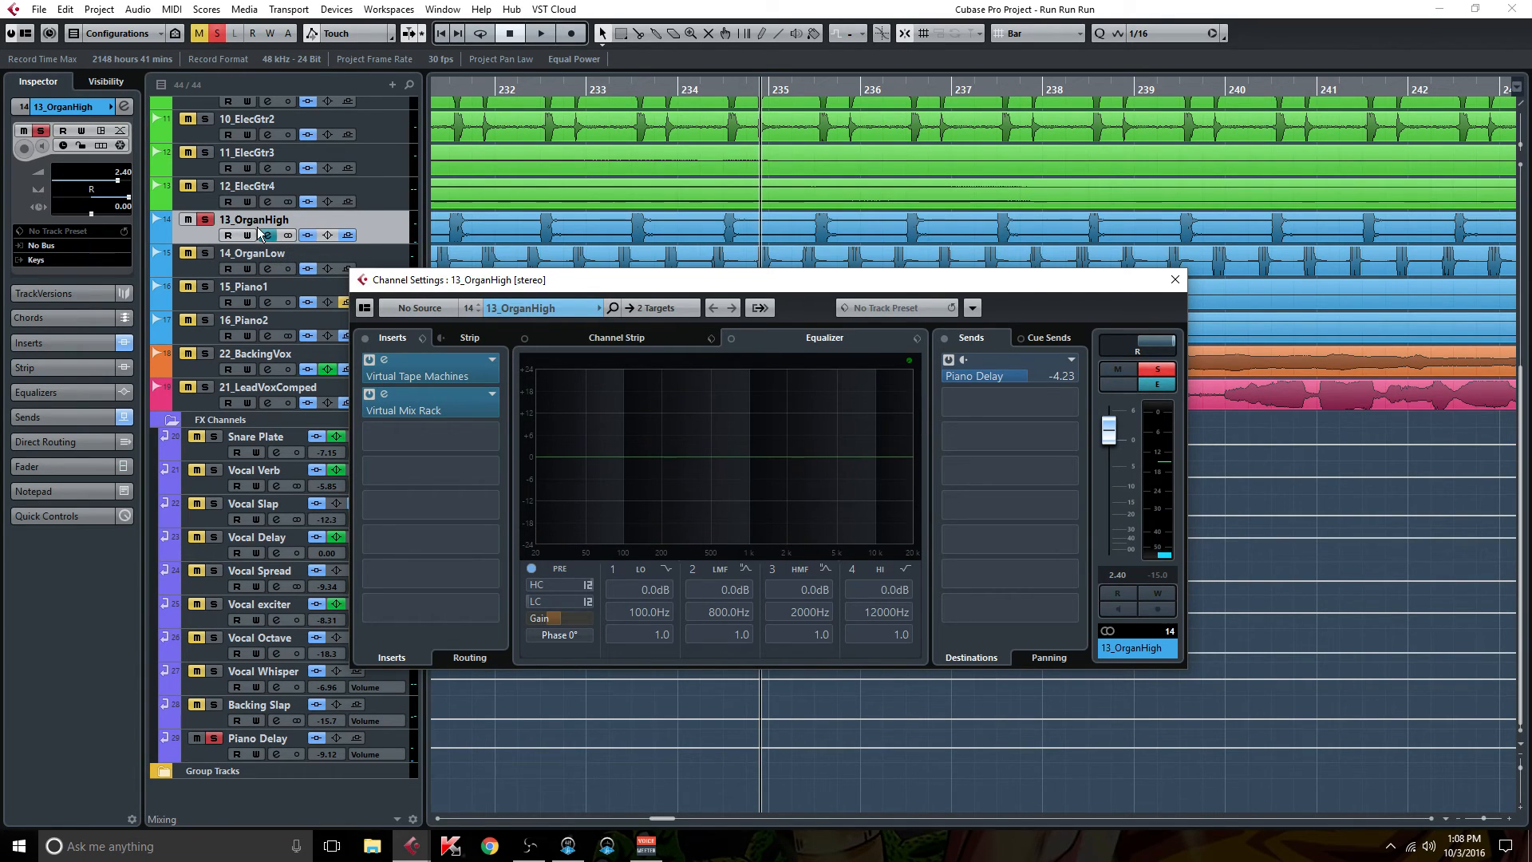
pyautogui.click(205, 253)
pyautogui.click(268, 268)
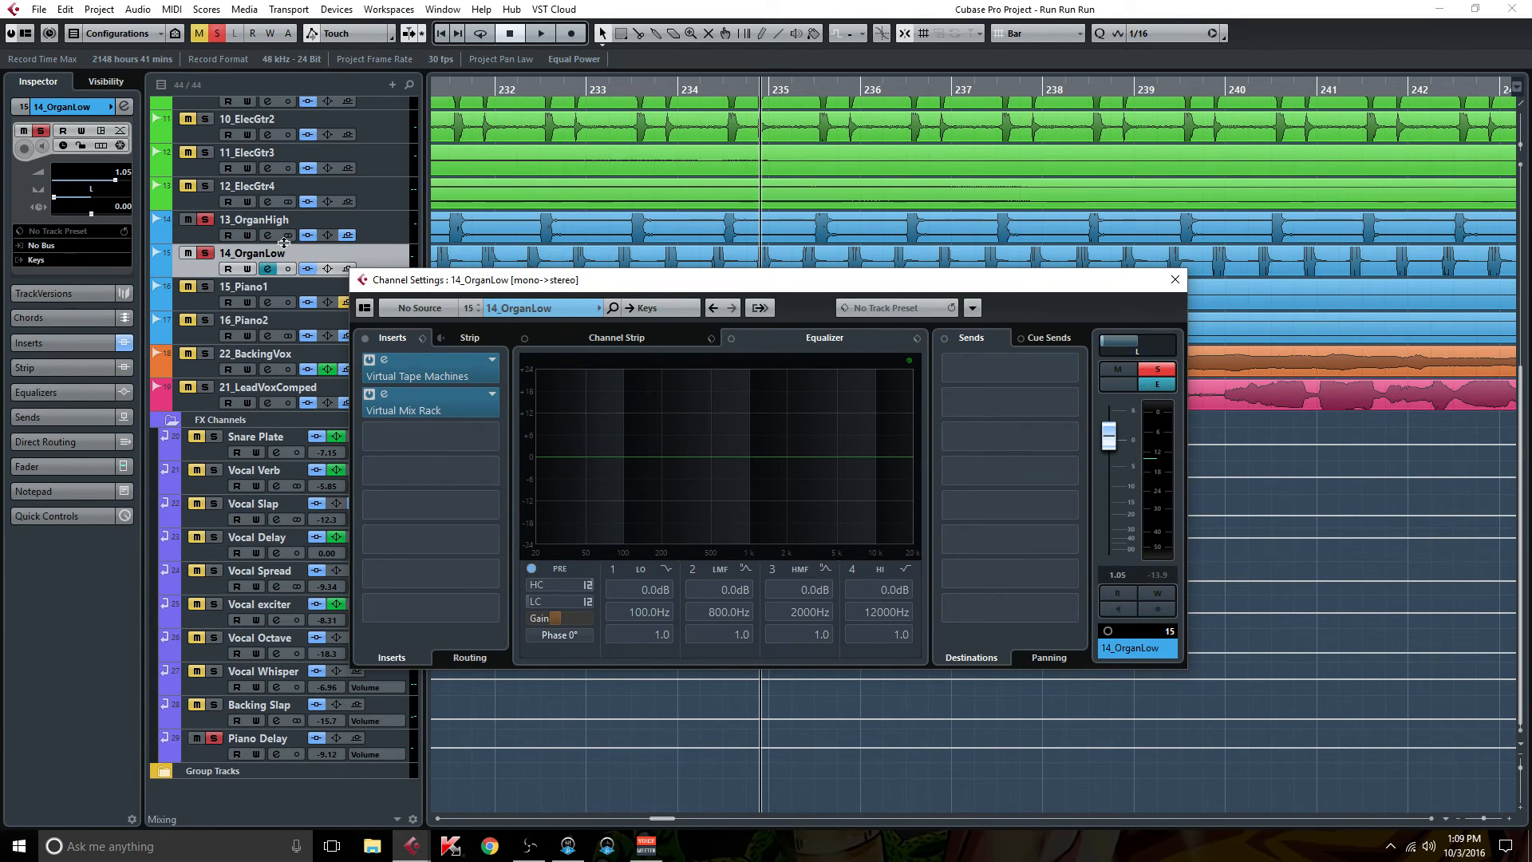
pyautogui.click(269, 236)
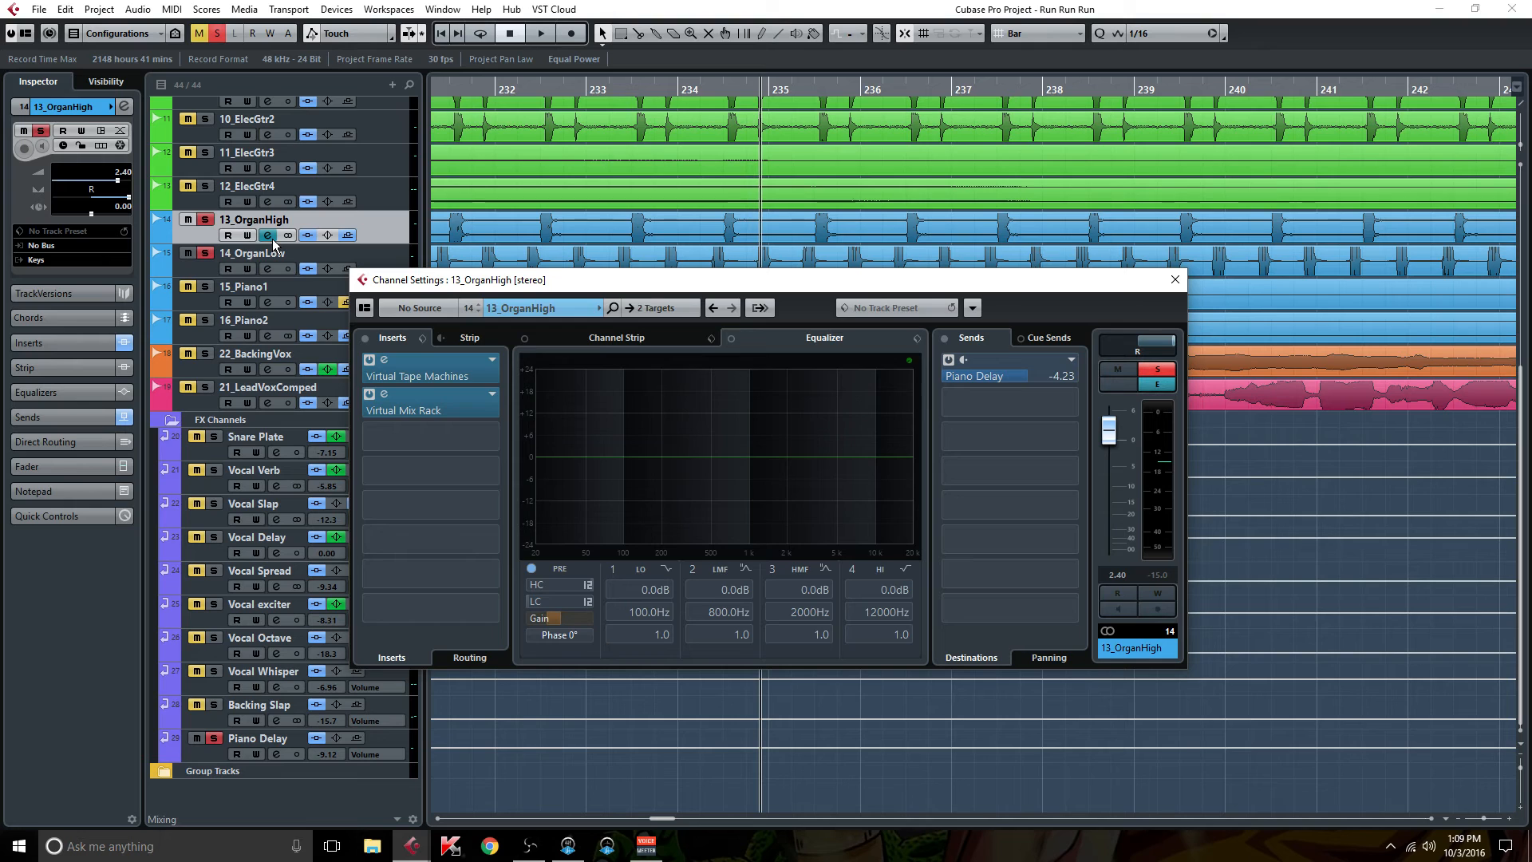
# Play back the two soloed organ tracks together, stop, and close the 13_OrganHigh channel settings.
pyautogui.press('space')
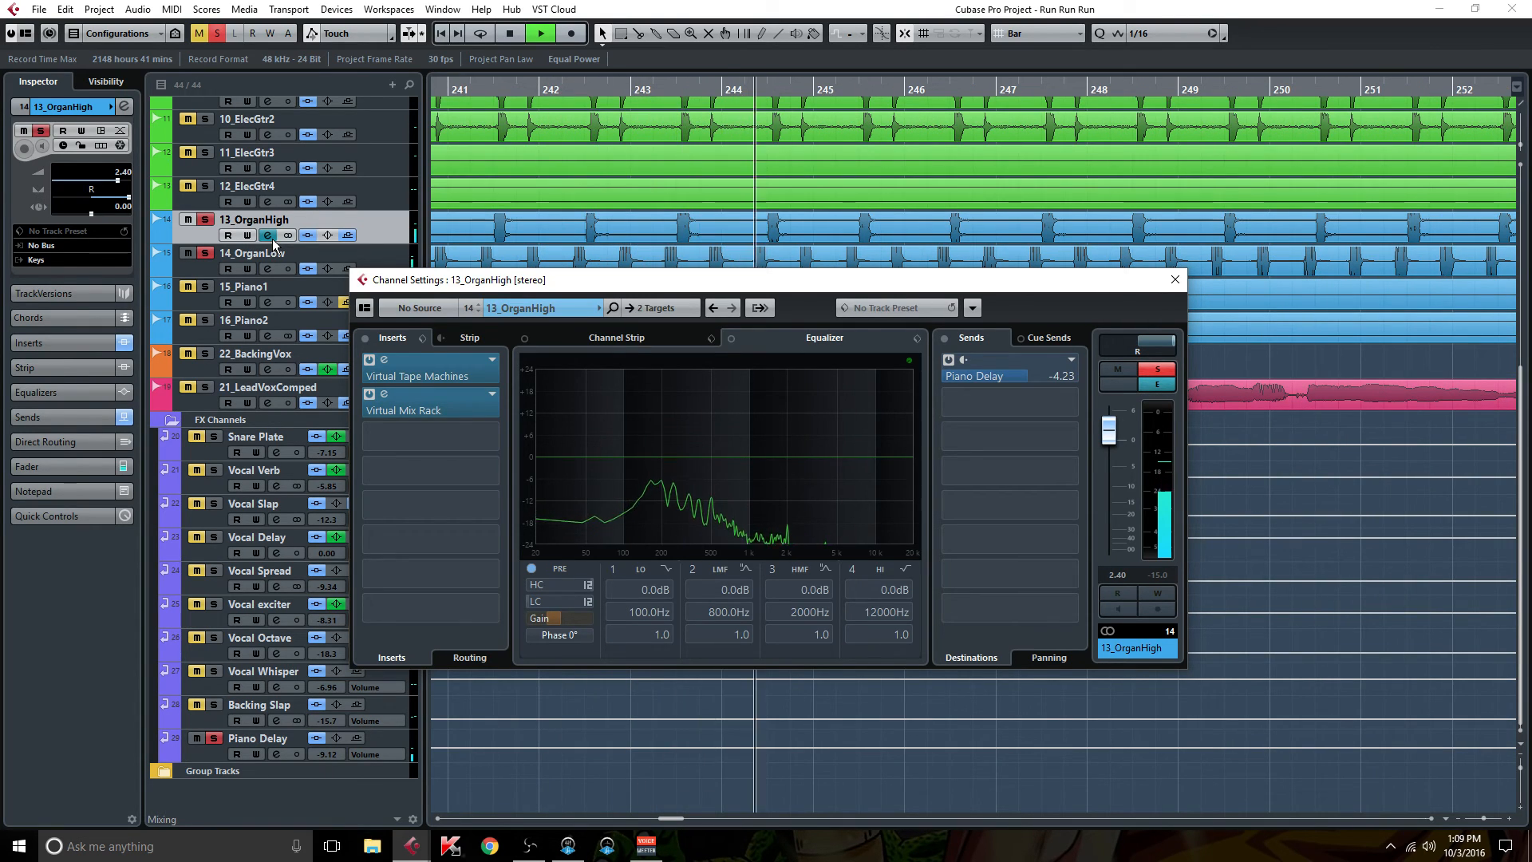
pyautogui.press('space')
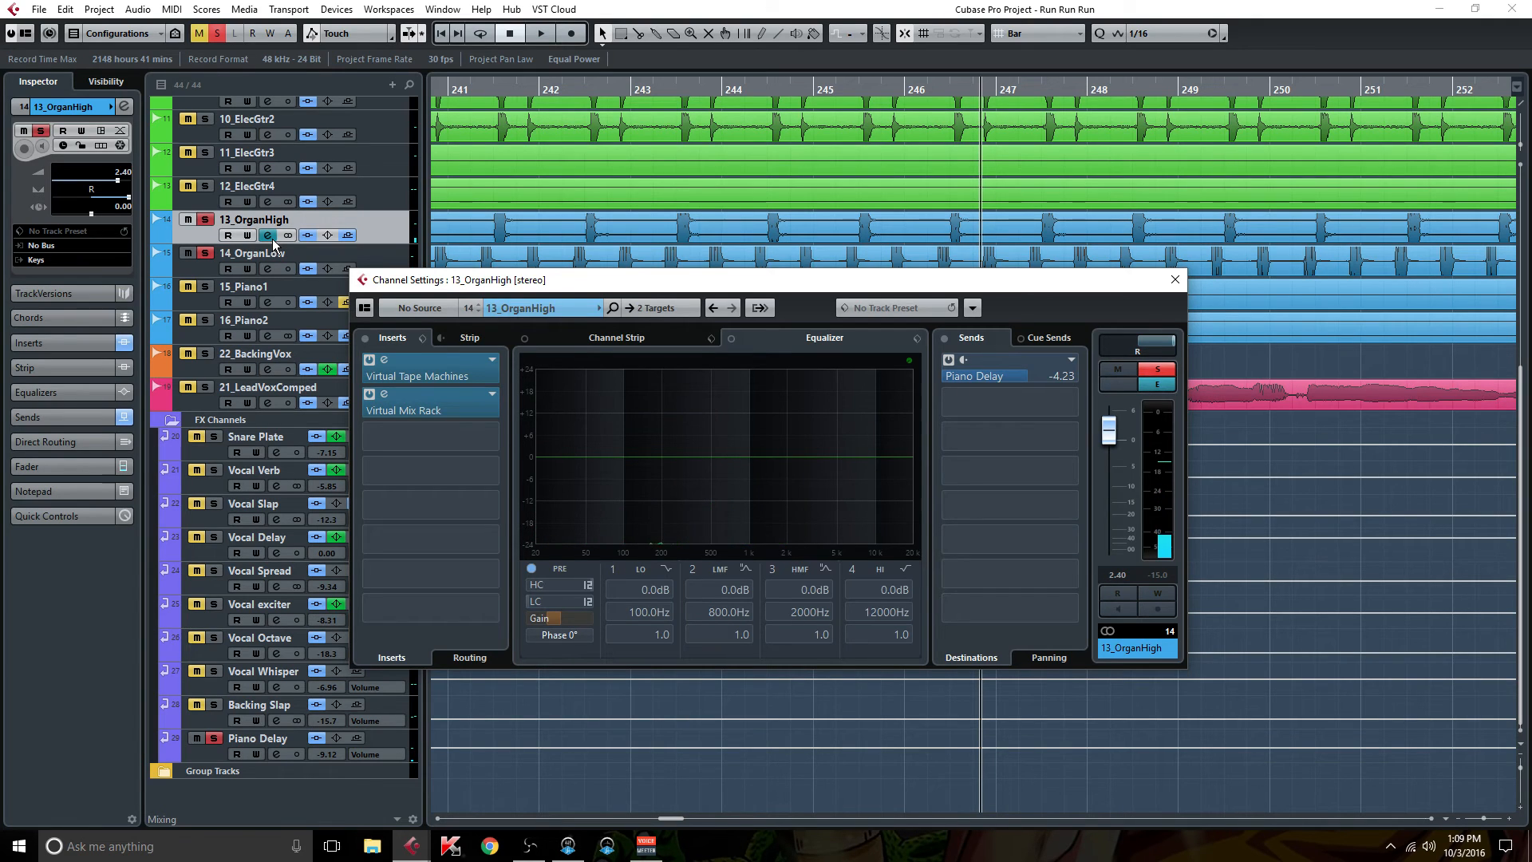
pyautogui.click(1174, 279)
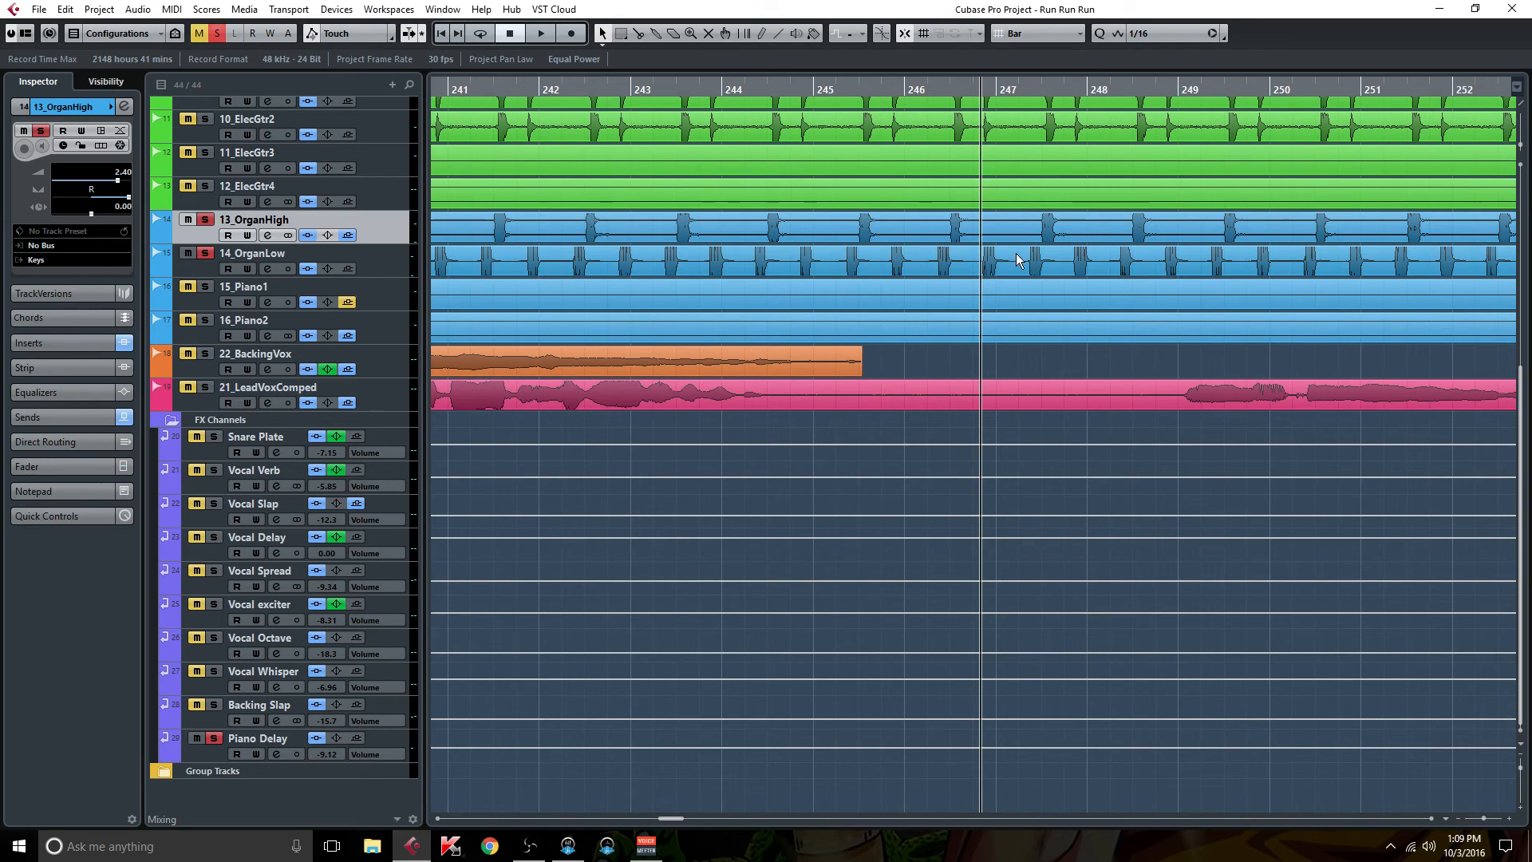
# Take all tracks out of solo and place the playback cursor at bar 25.
pyautogui.click(205, 221)
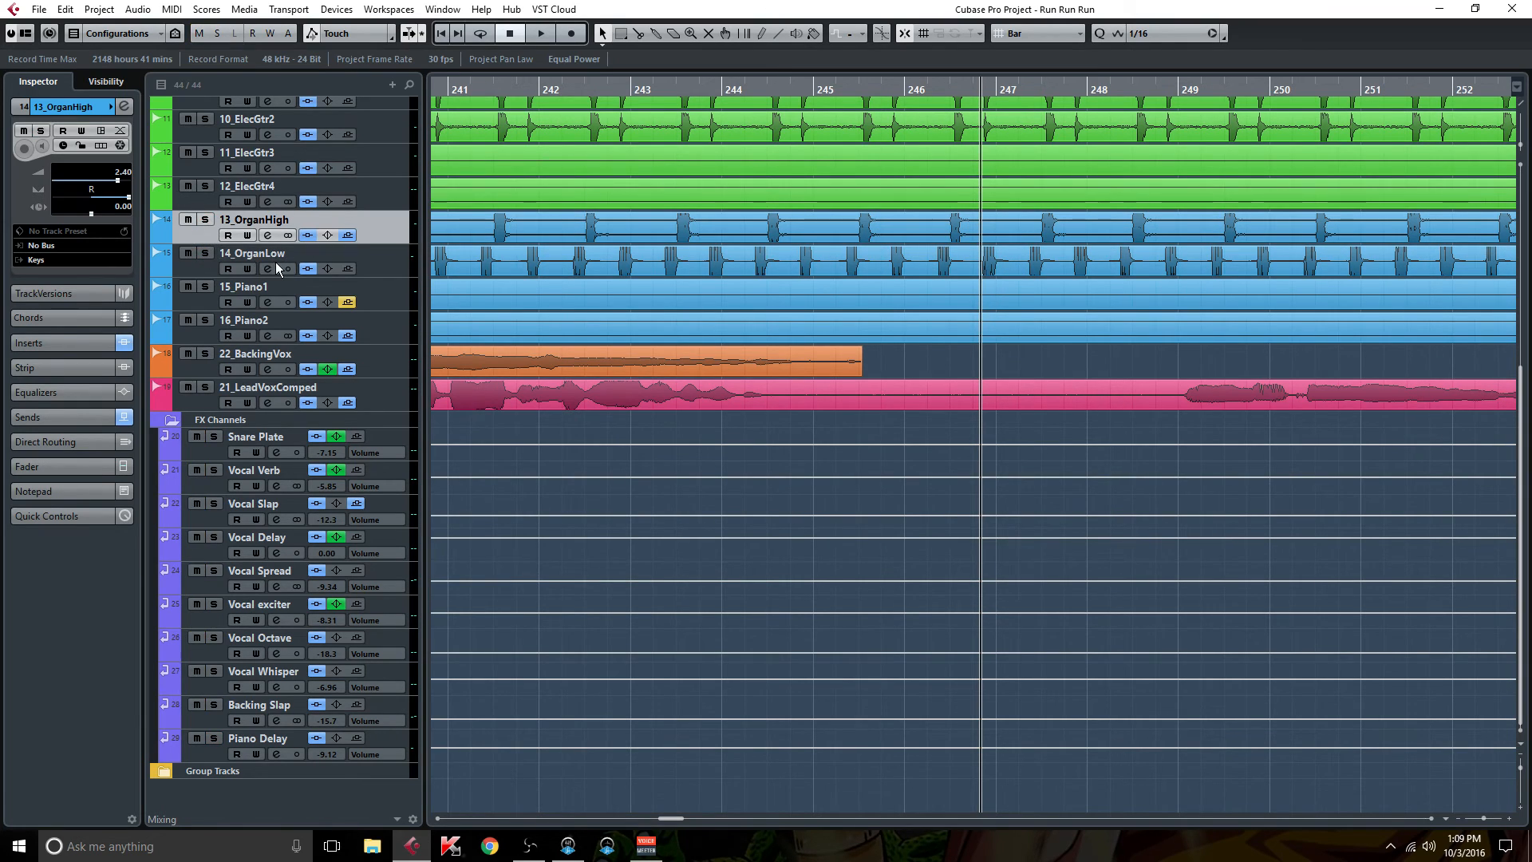
pyautogui.scroll(5, 275, 262)
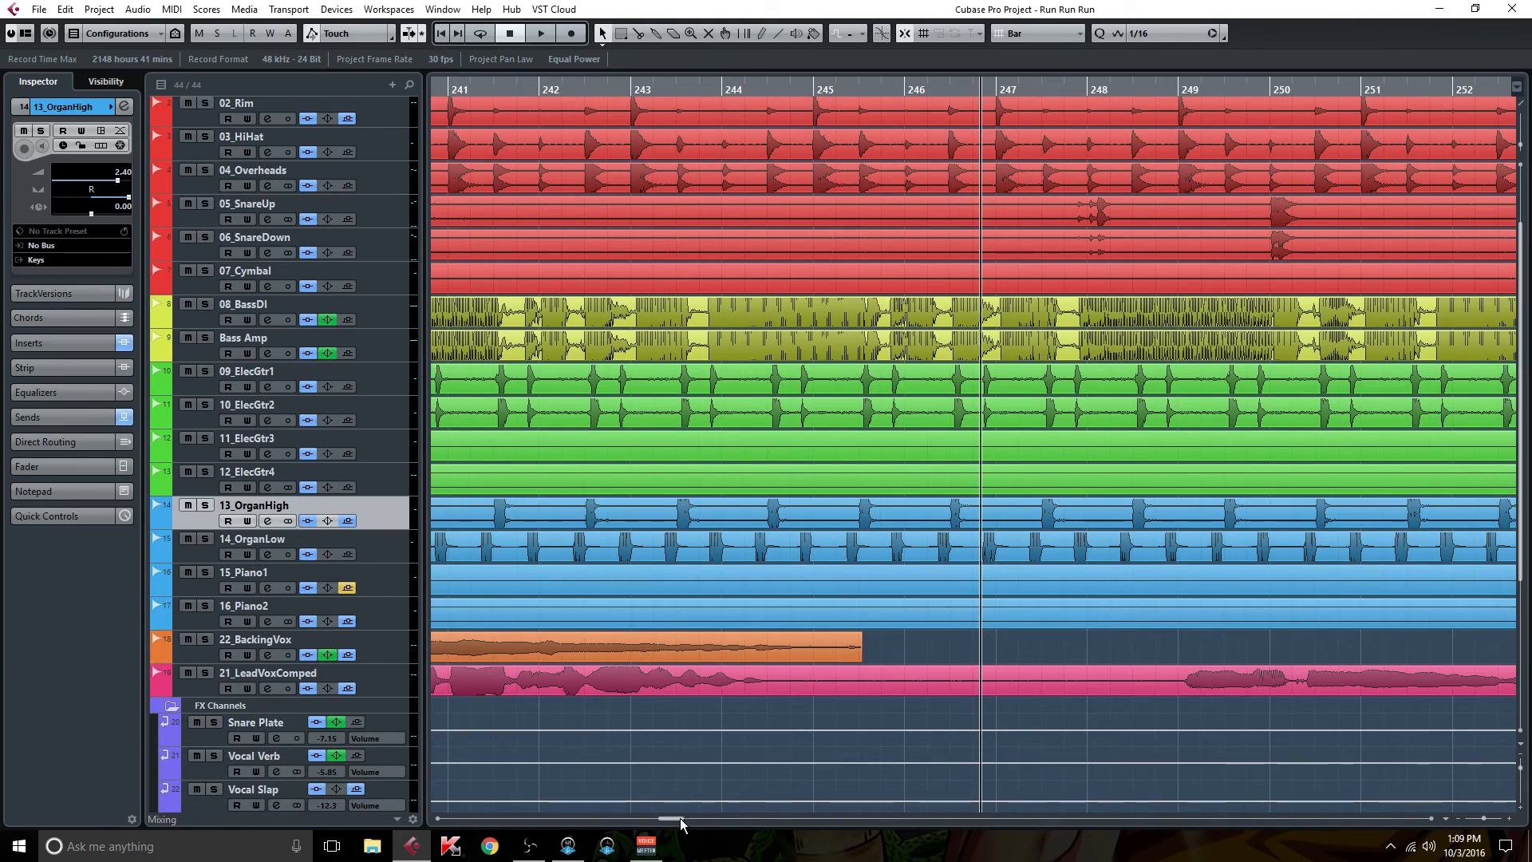
pyautogui.moveTo(670, 819); pyautogui.dragTo(589, 818)
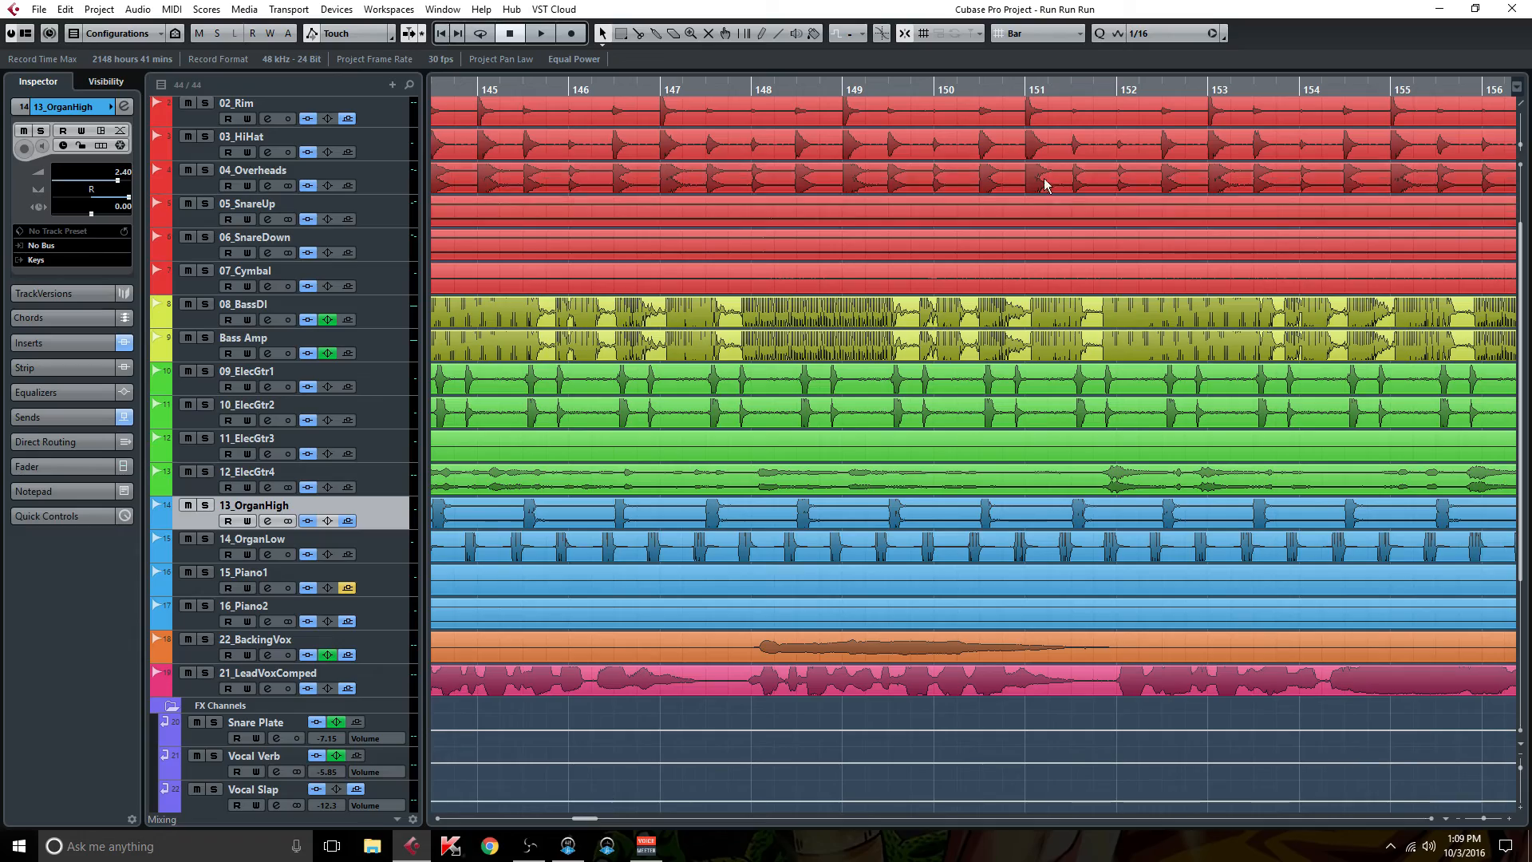
pyautogui.moveTo(591, 819); pyautogui.dragTo(482, 824)
pyautogui.click(1080, 85)
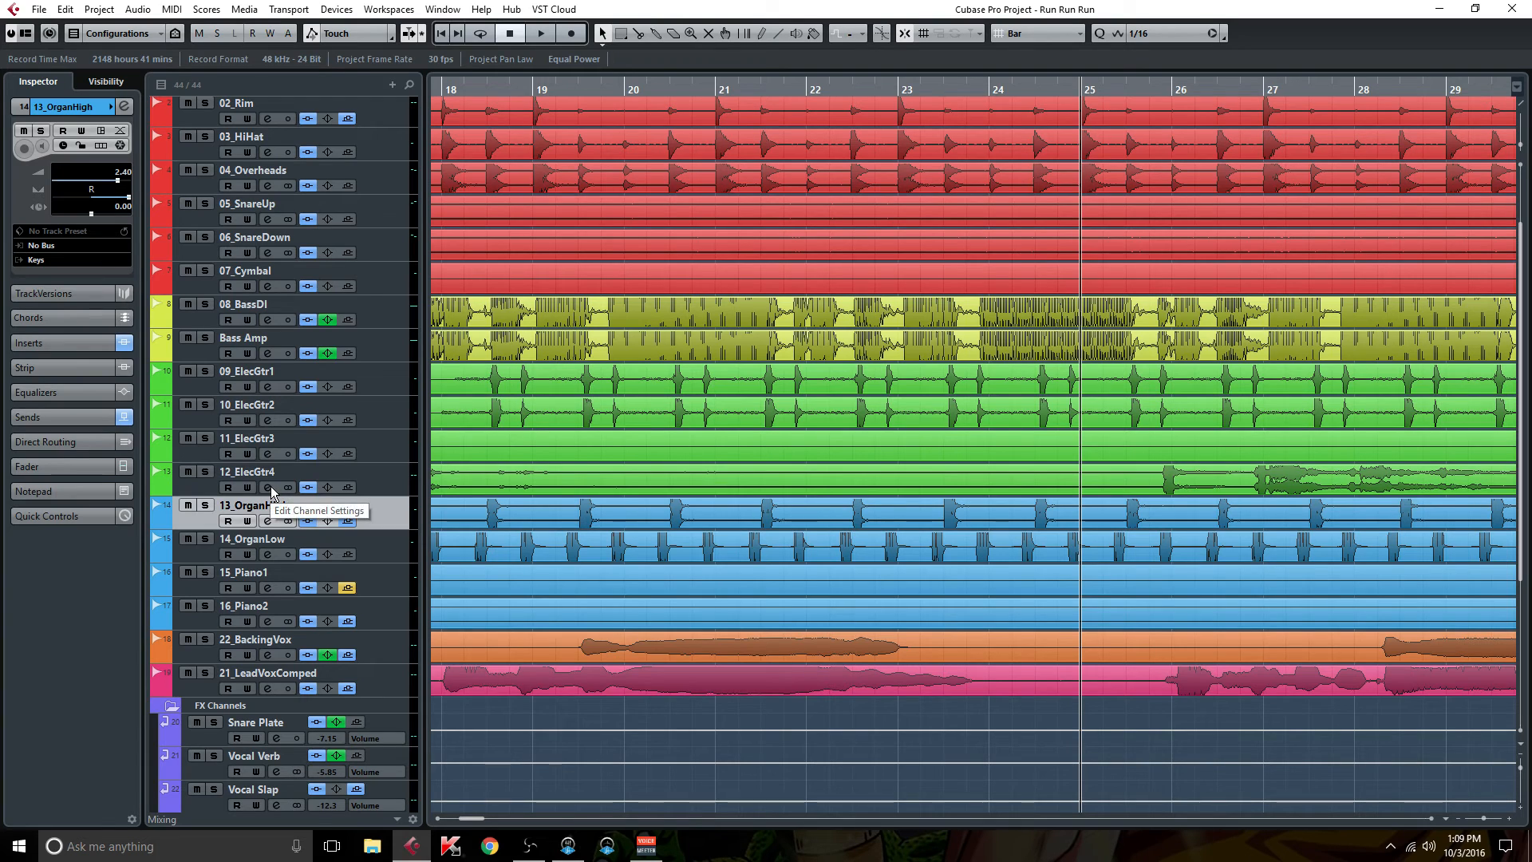
# View the channel settings of the electric guitar tracks from 09_ElecGtr1 through 12_ElecGtr4.
pyautogui.click(268, 387)
pyautogui.click(268, 387)
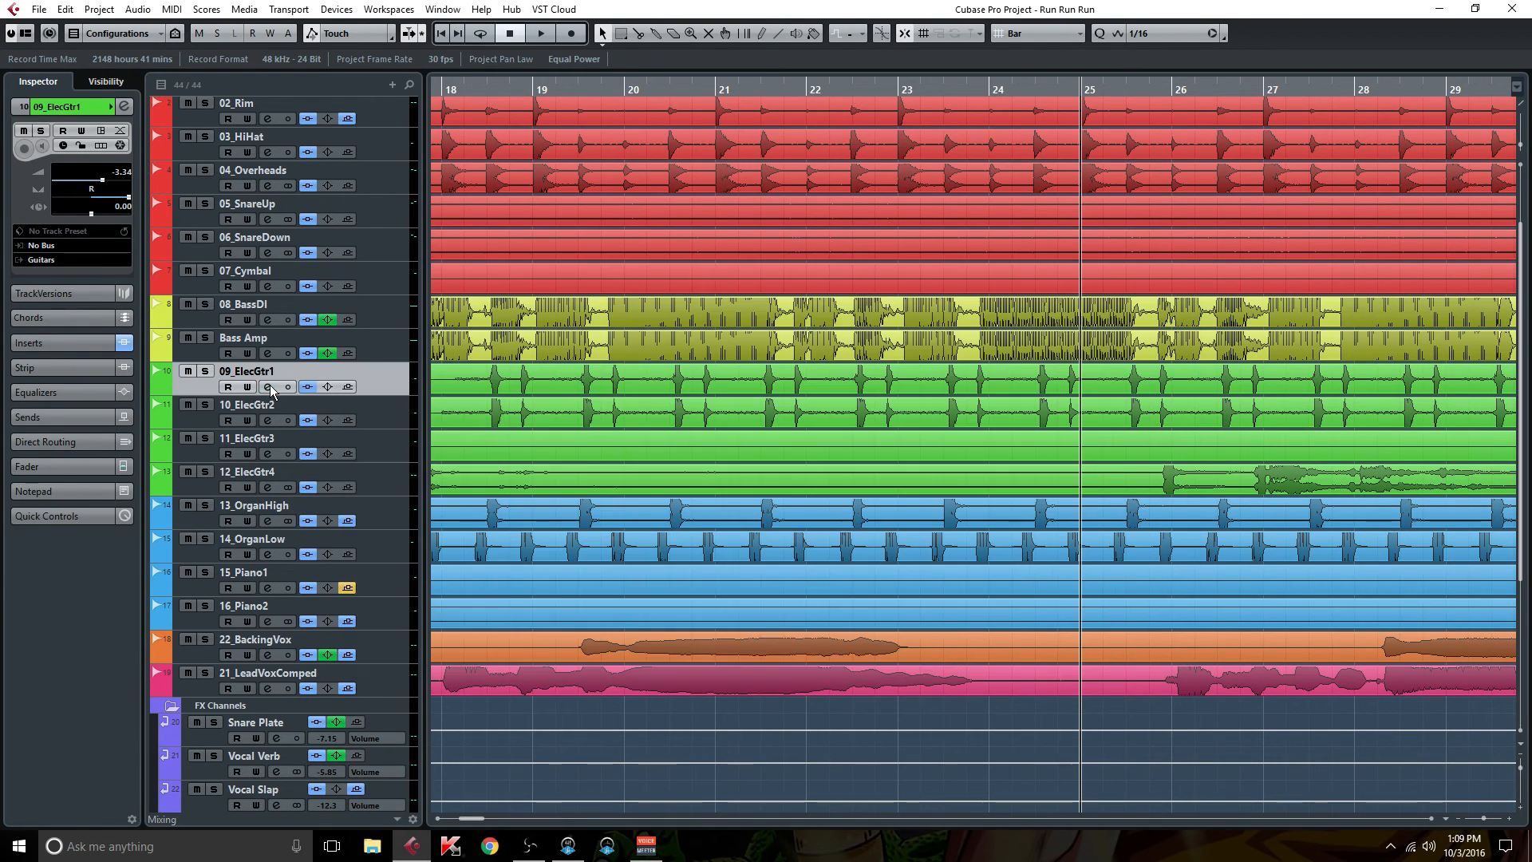
pyautogui.click(268, 421)
pyautogui.click(268, 454)
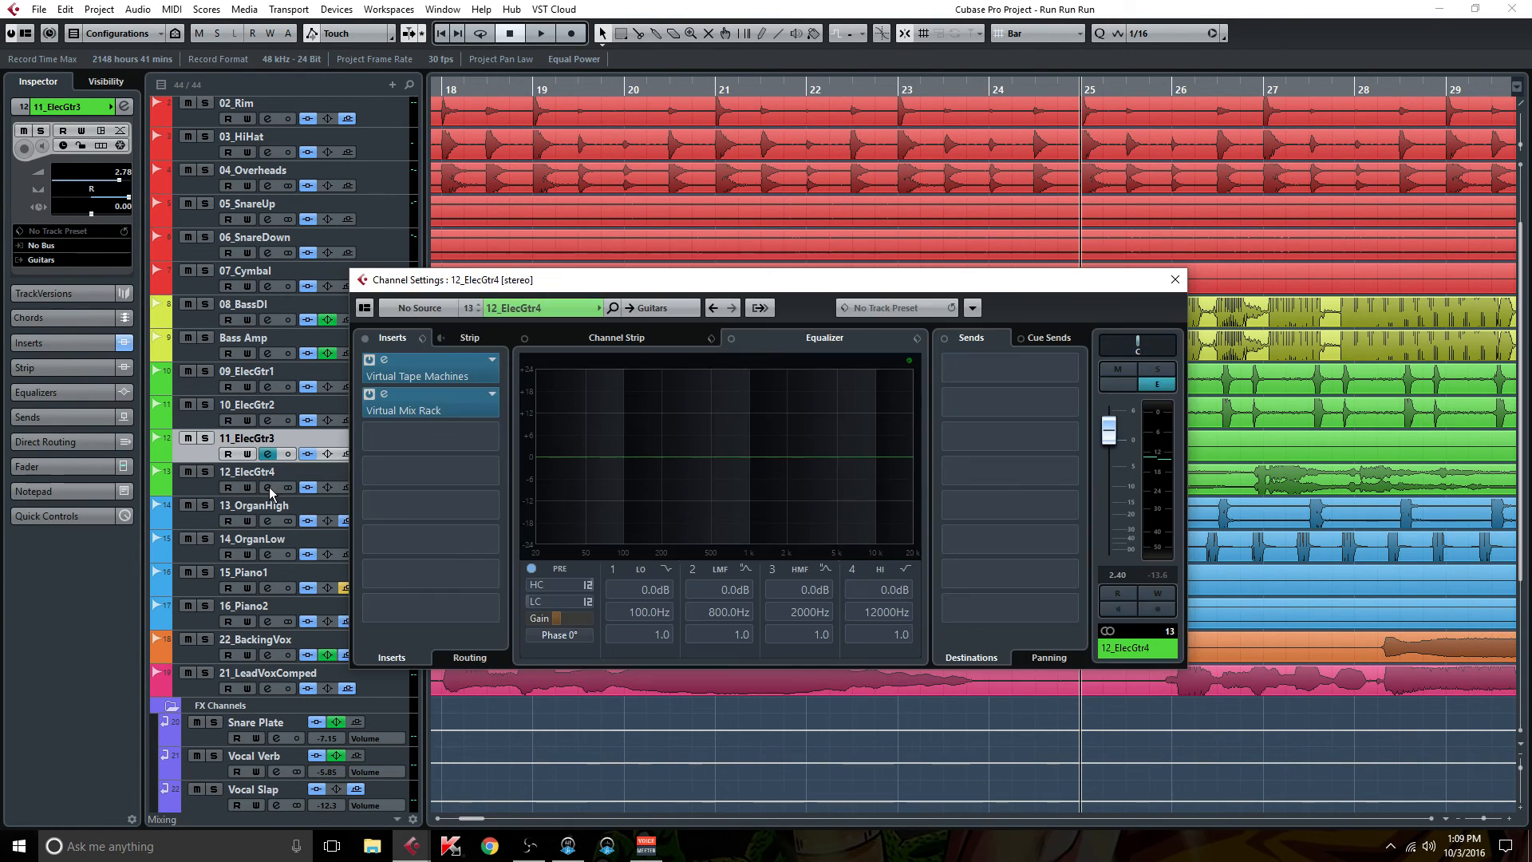
pyautogui.click(268, 488)
# Solo 12_ElecGtr4 to review its inserts and sound, close its channel settings, and take it out of solo.
pyautogui.click(205, 472)
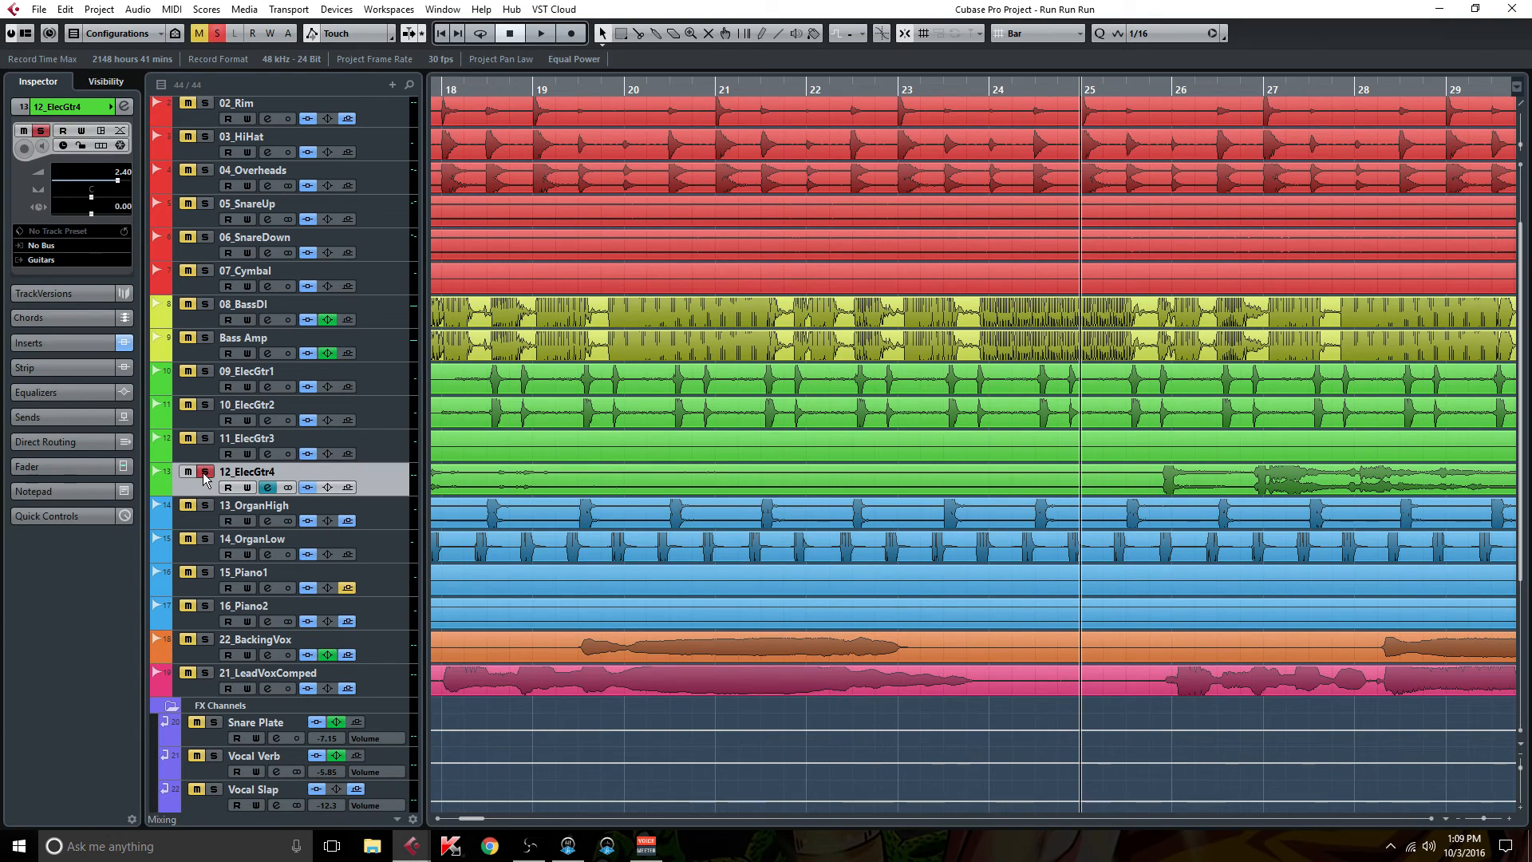
pyautogui.click(268, 488)
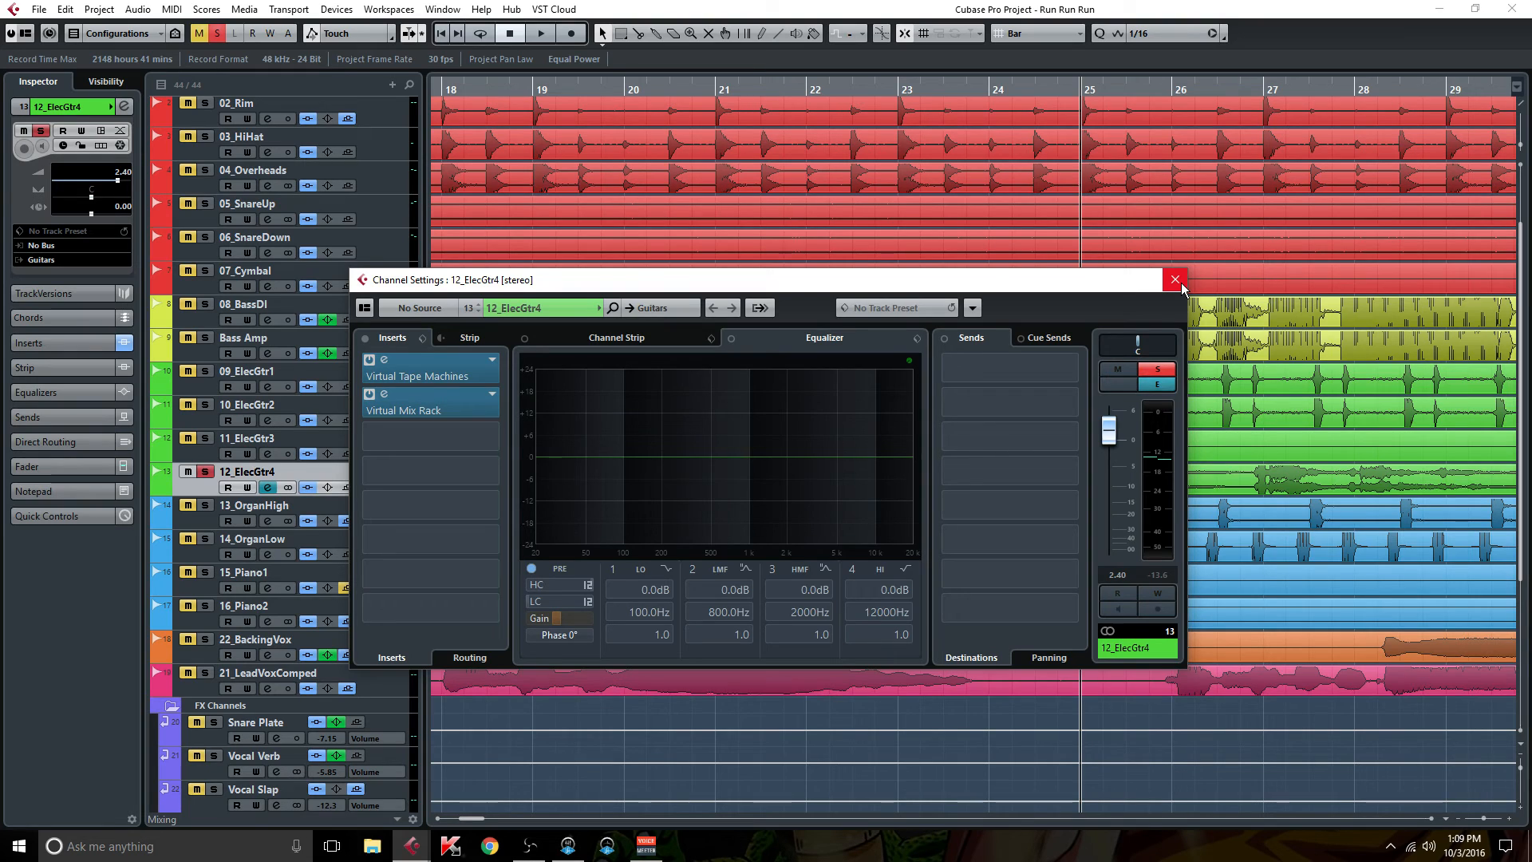
pyautogui.click(1175, 280)
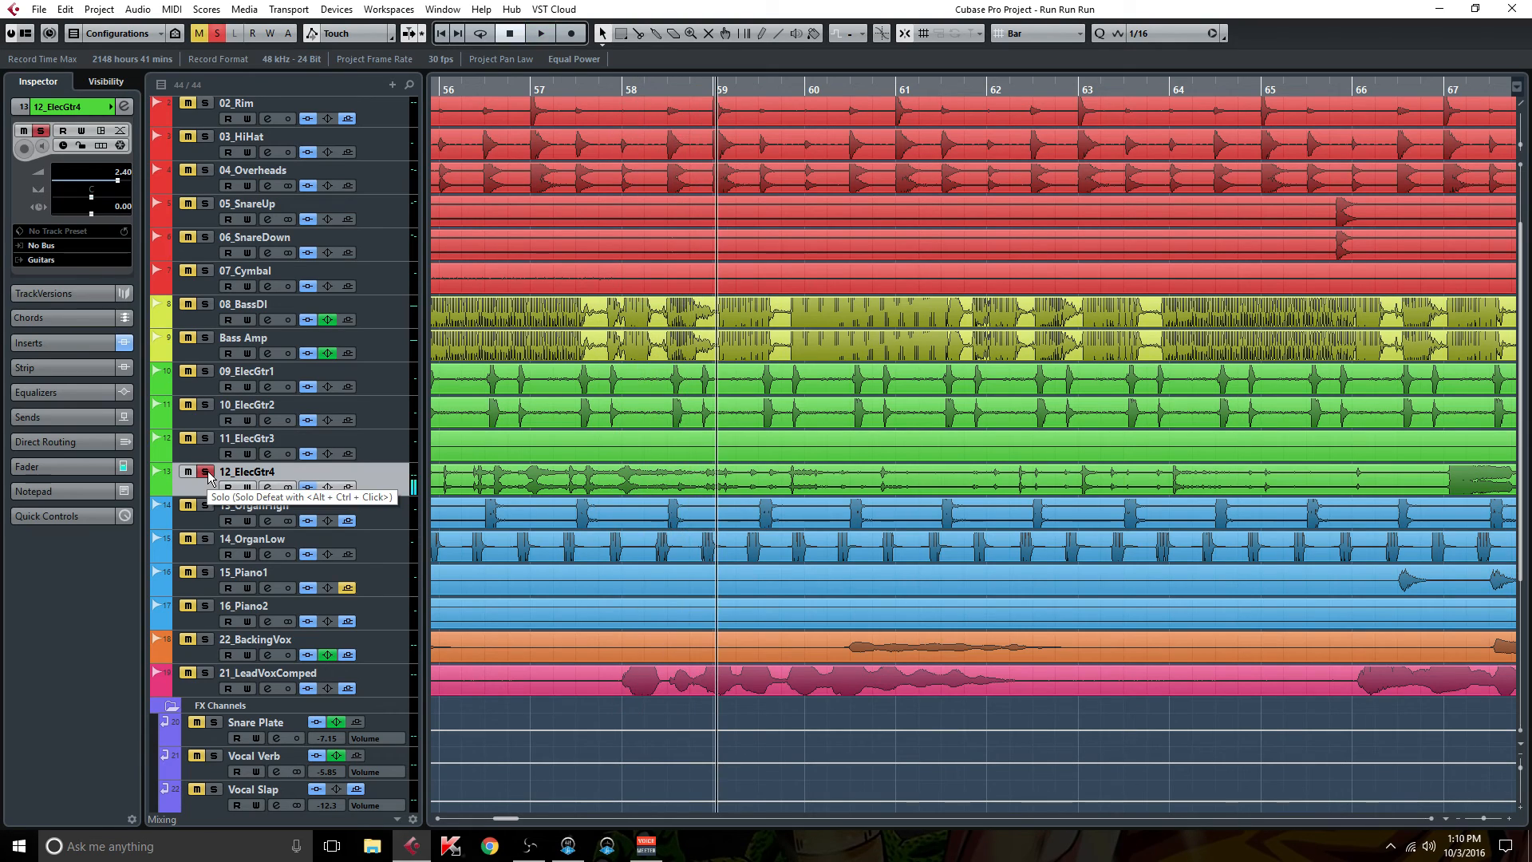
pyautogui.click(206, 472)
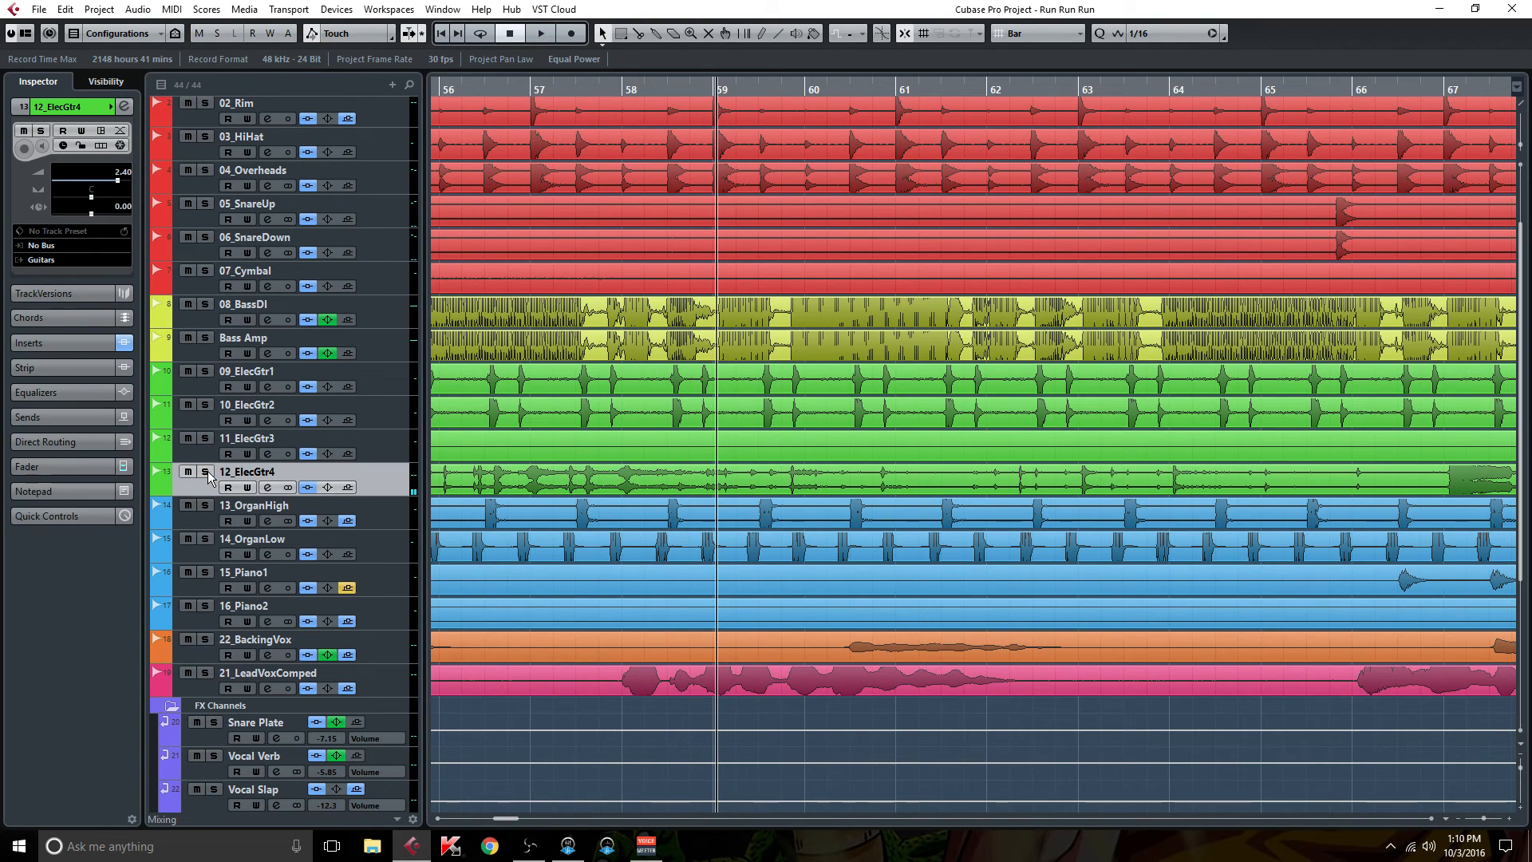
# Open the channel settings of 03_HiHat and its Phaser insert.
pyautogui.scroll(-5, 208, 476)
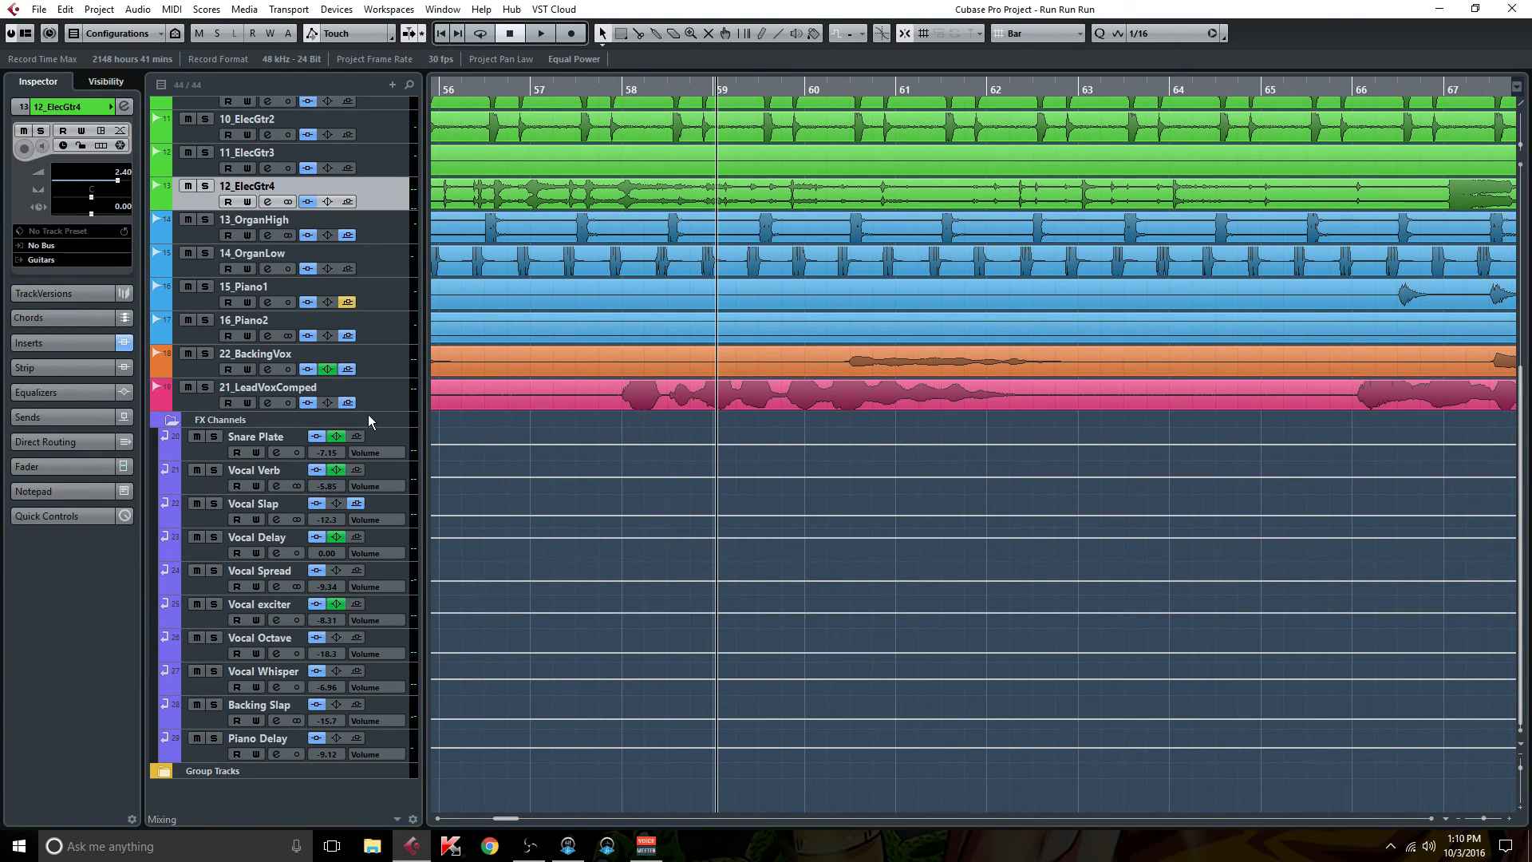
pyautogui.scroll(7, 170, 423)
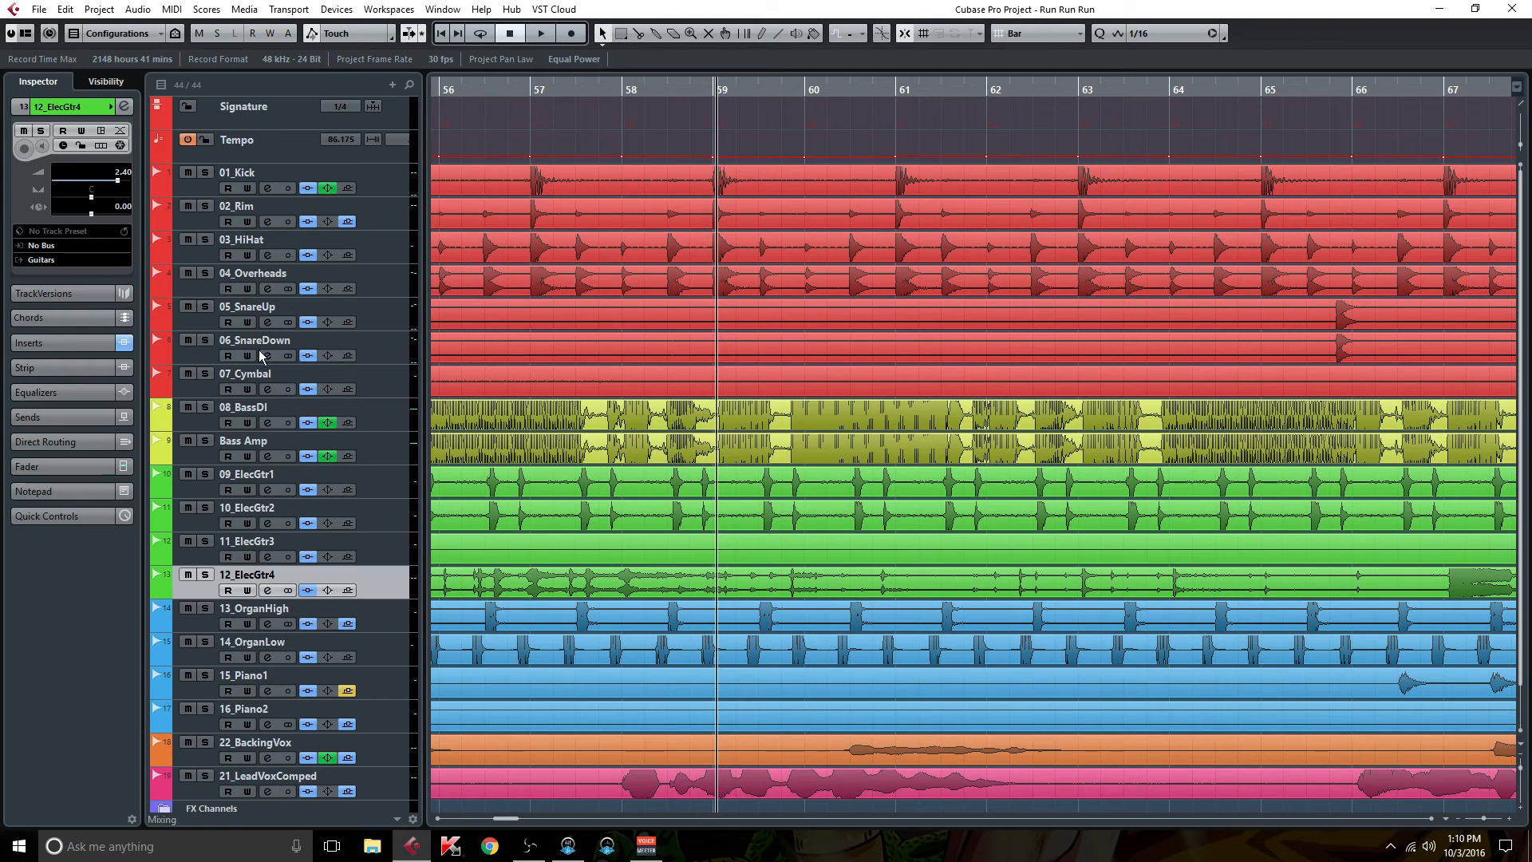
pyautogui.click(268, 255)
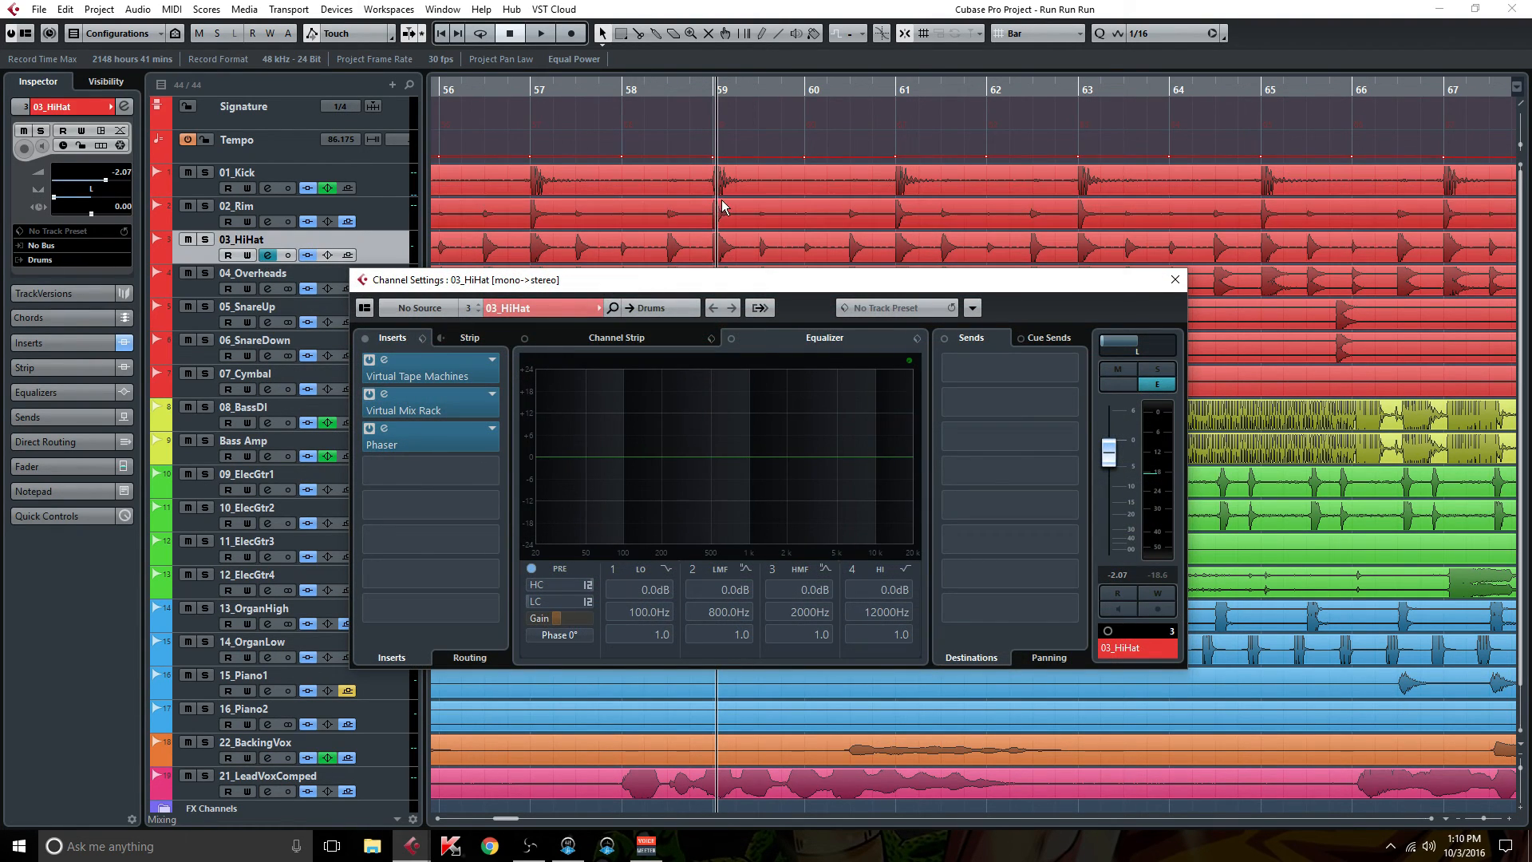
pyautogui.click(433, 440)
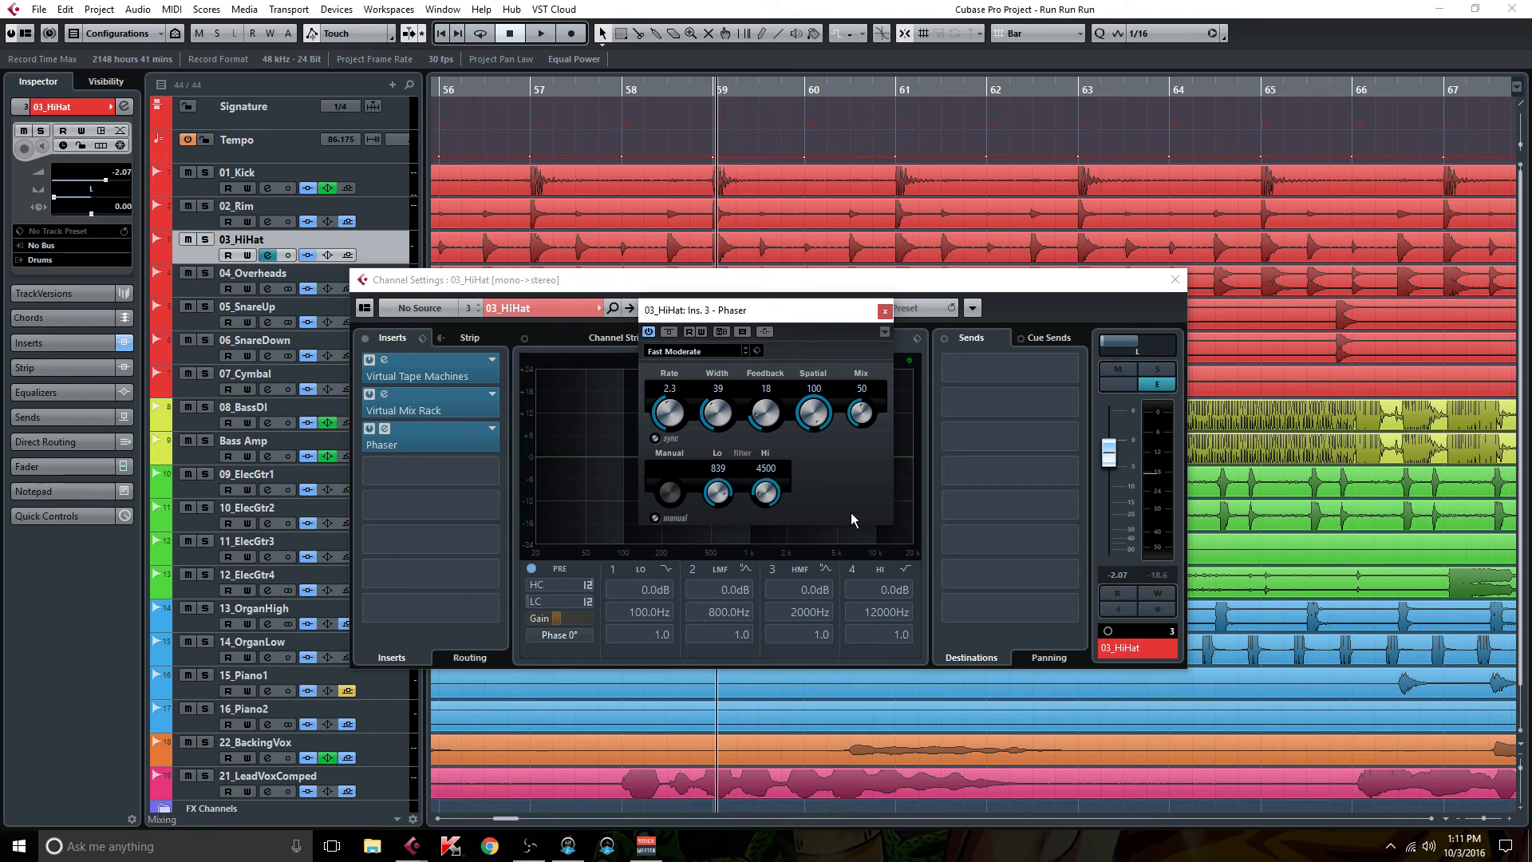
# Solo 03_HiHat during playback, raise the Phaser Mix to 100, and compare the effect with it bypassed.
pyautogui.click(1158, 369)
pyautogui.click(1159, 370)
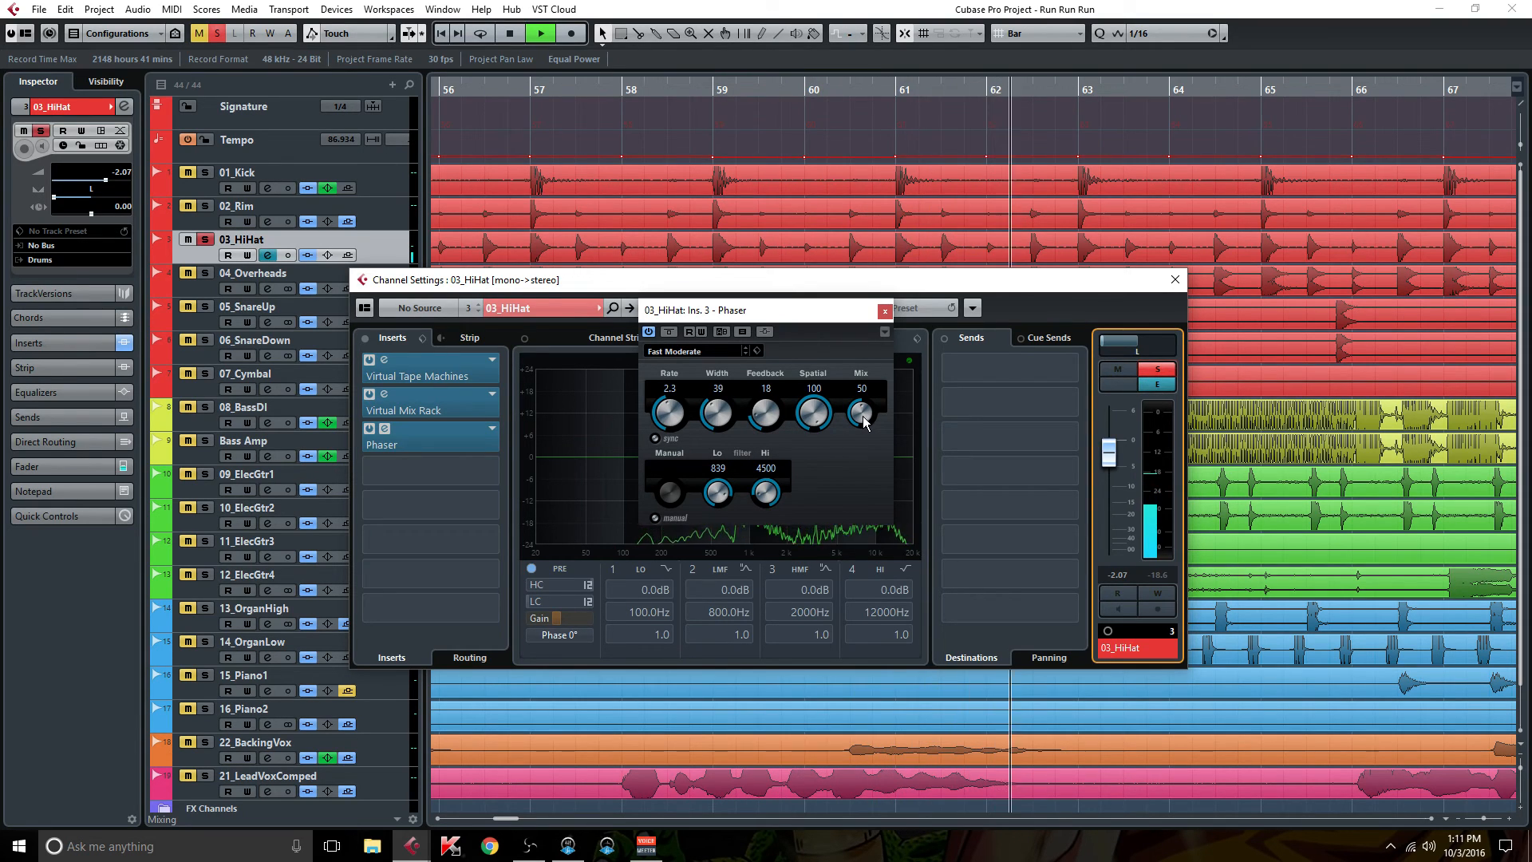
pyautogui.moveTo(862, 411); pyautogui.dragTo(873, 327)
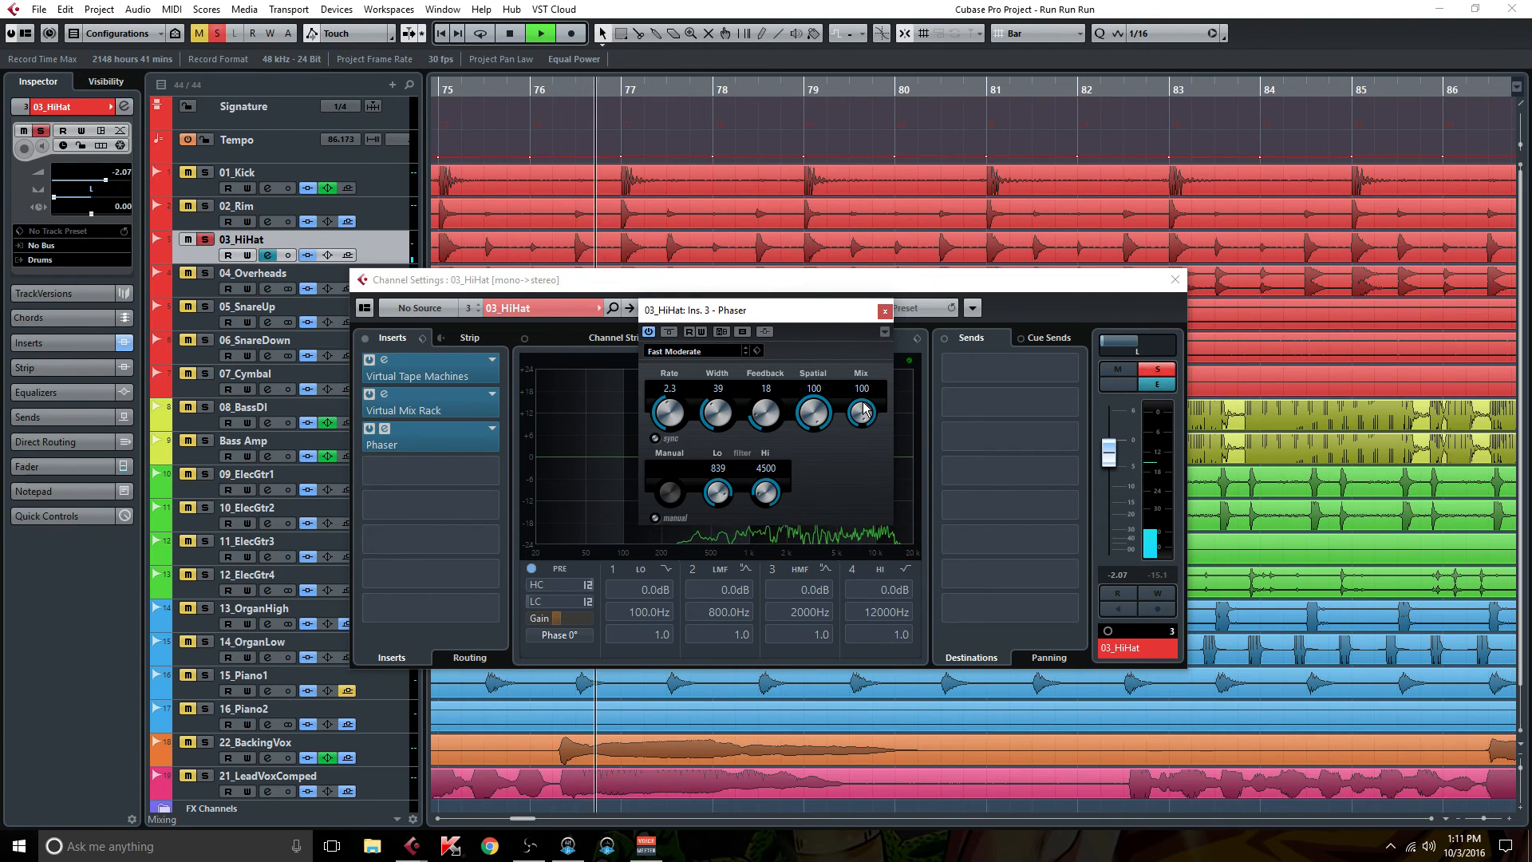
pyautogui.moveTo(864, 411); pyautogui.dragTo(893, 301)
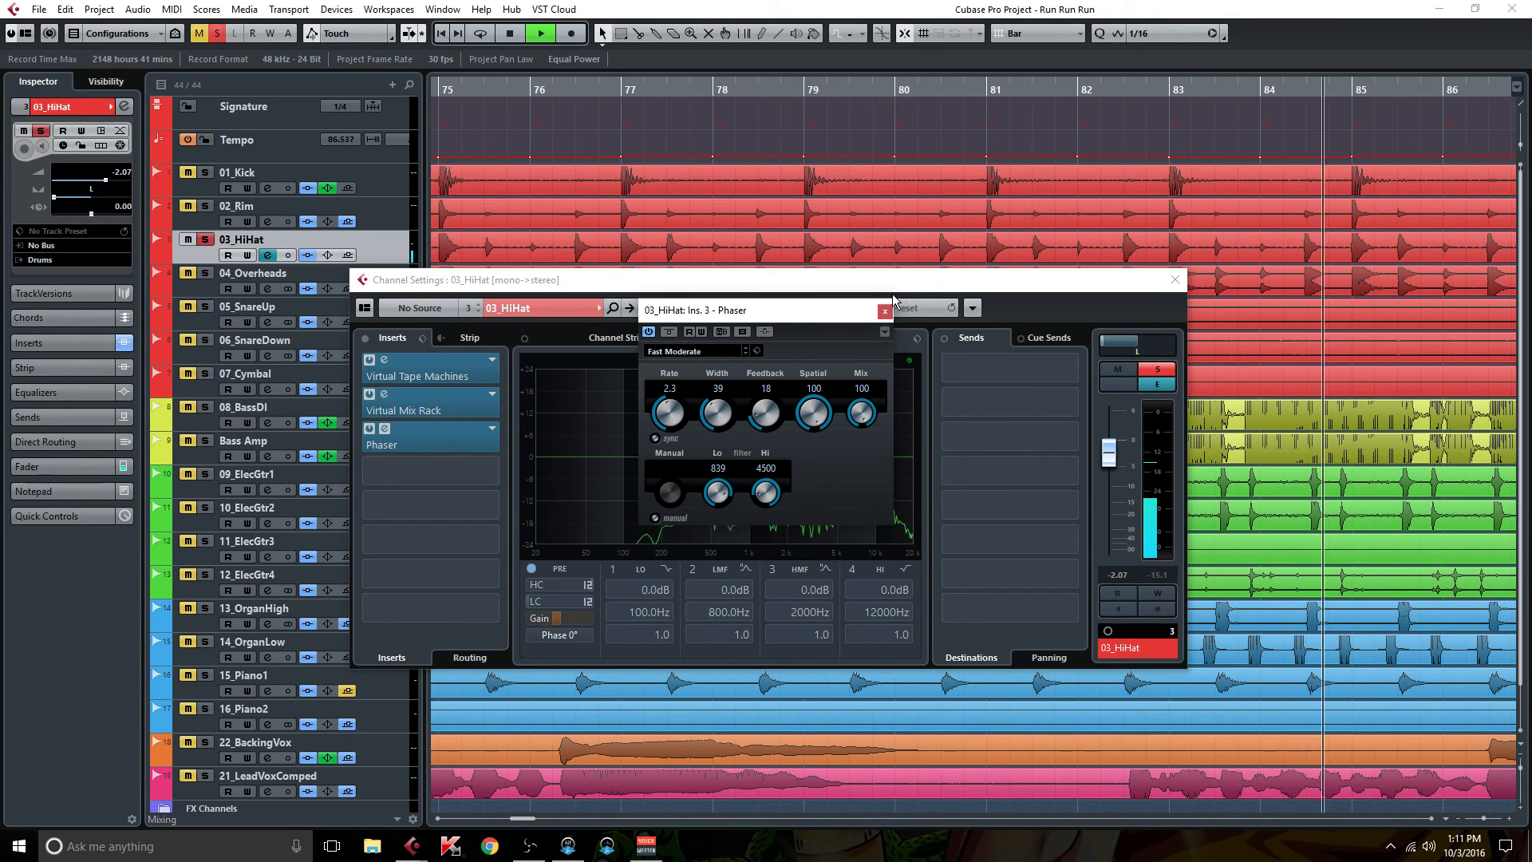
pyautogui.click(670, 334)
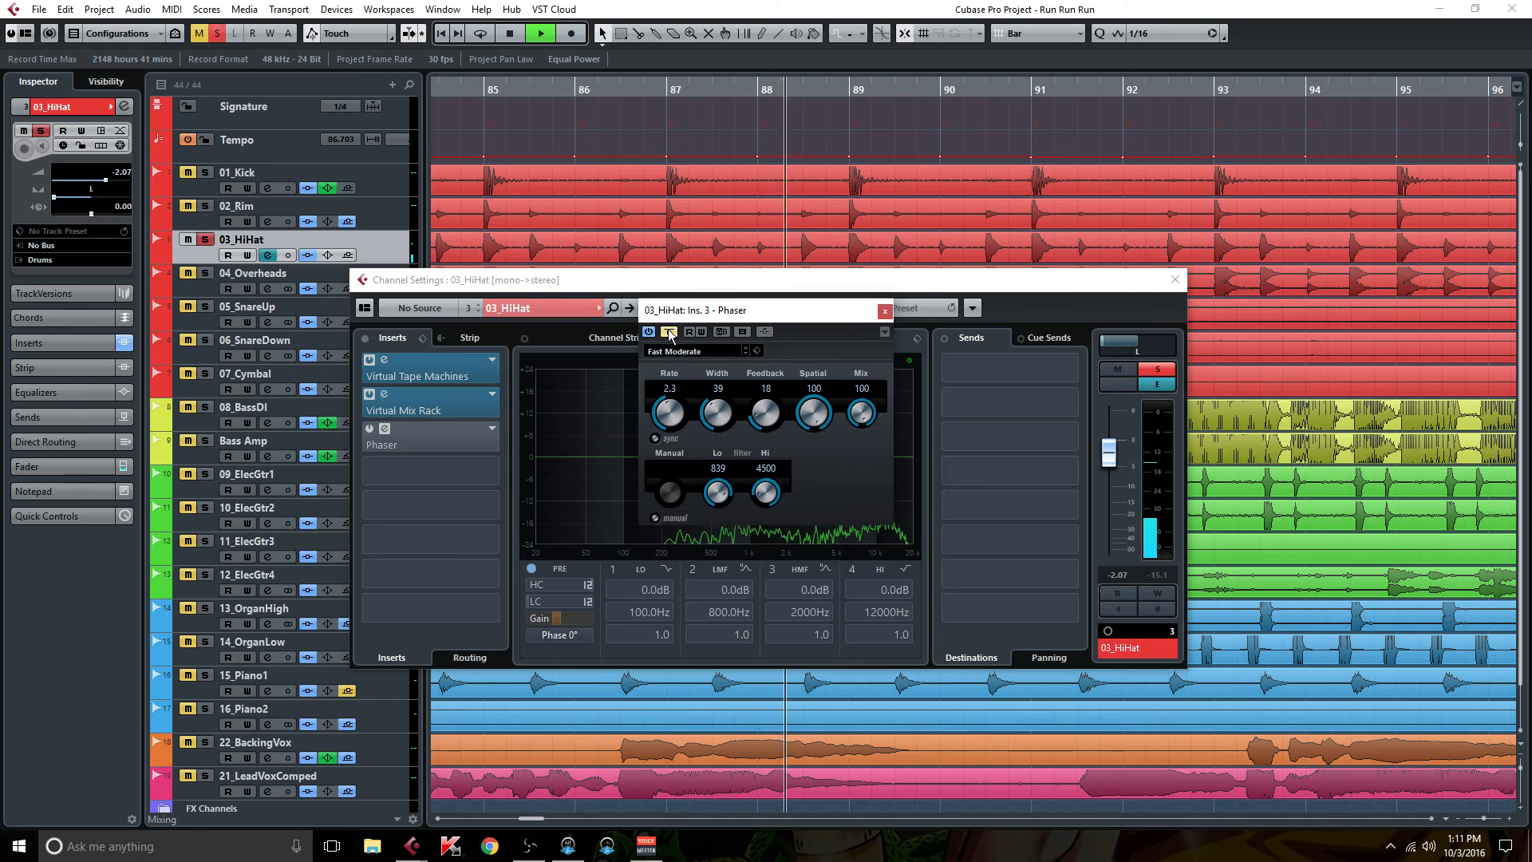
pyautogui.click(669, 333)
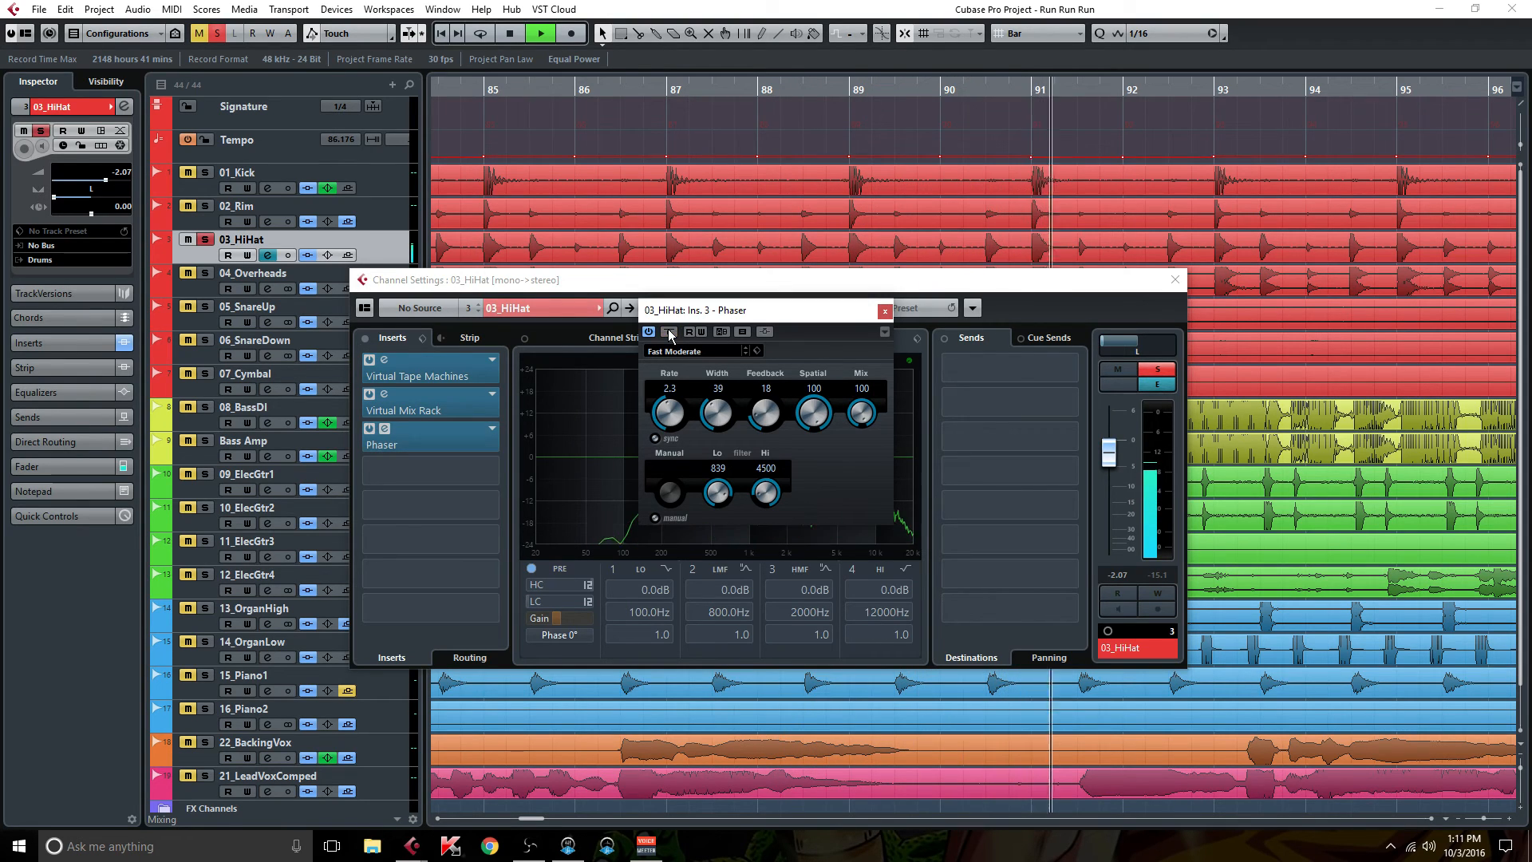
# Set the Phaser Mix to 50 and compare the hi-hat with the effect bypassed and active.
pyautogui.moveTo(861, 413); pyautogui.dragTo(857, 487)
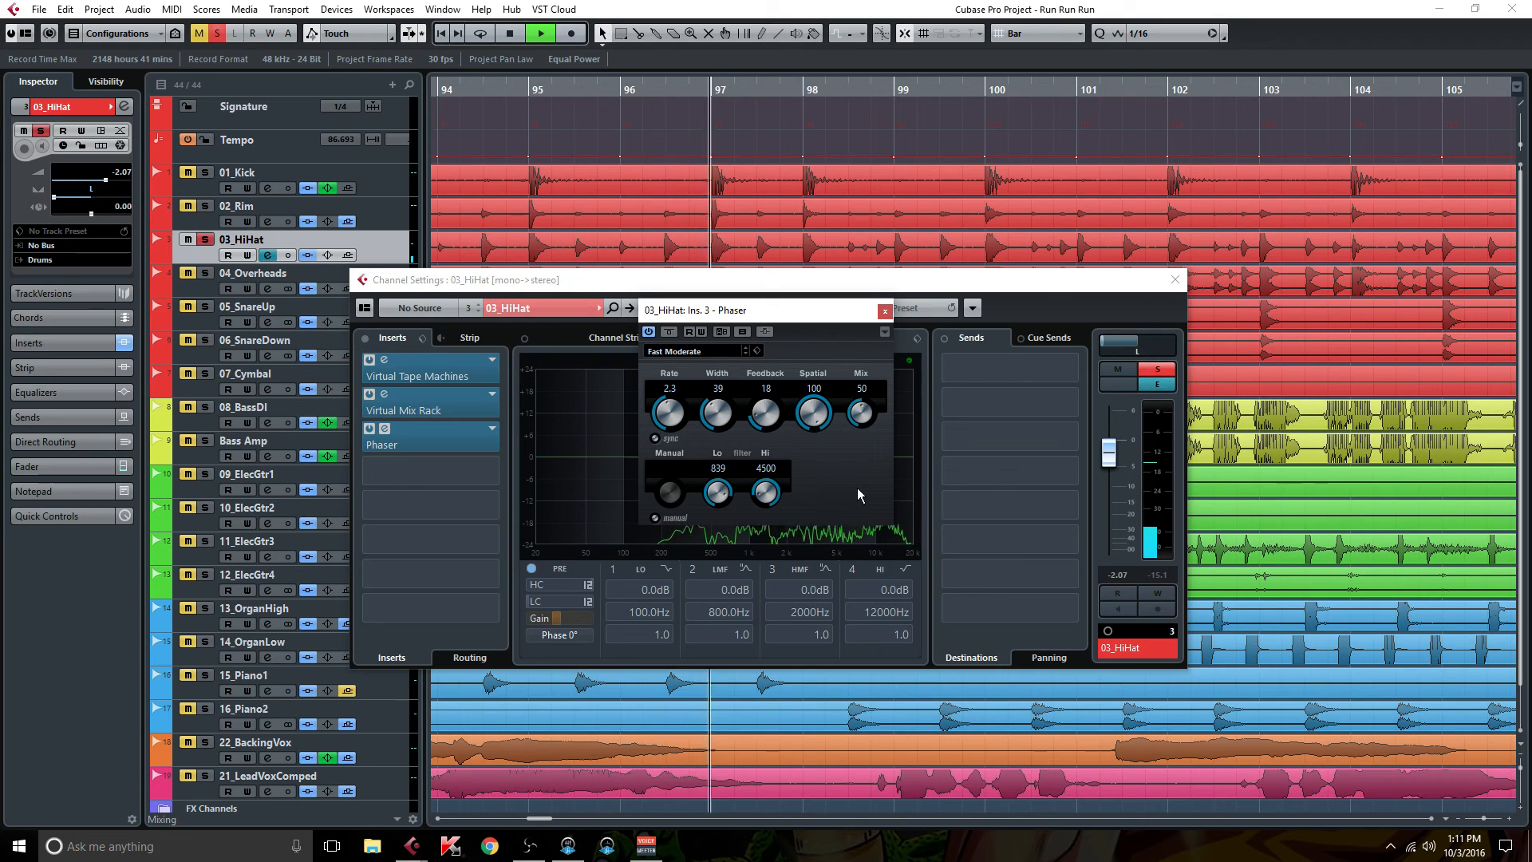
pyautogui.click(670, 334)
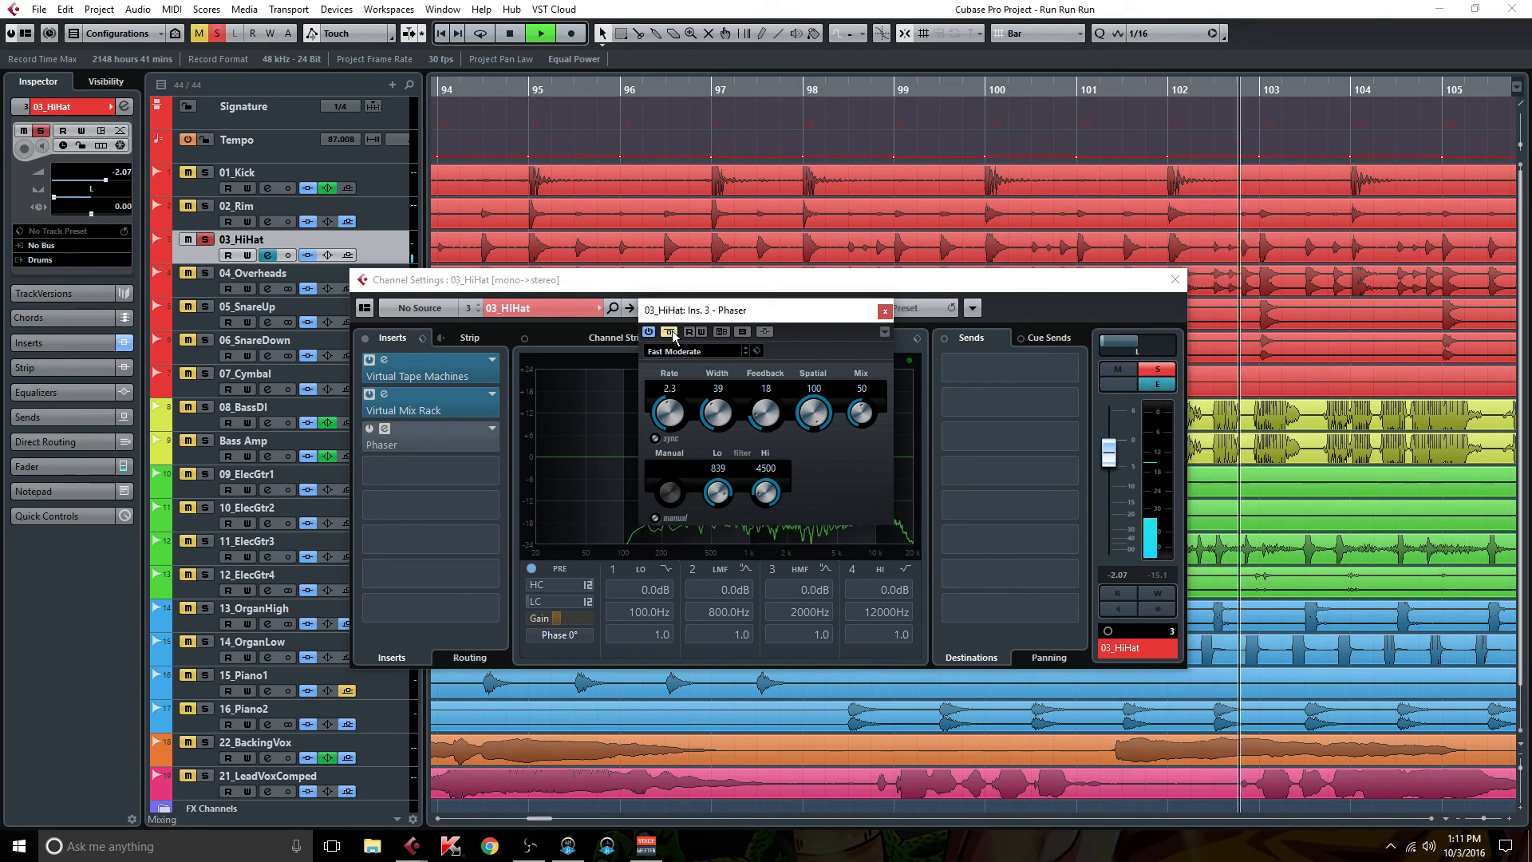
pyautogui.click(670, 333)
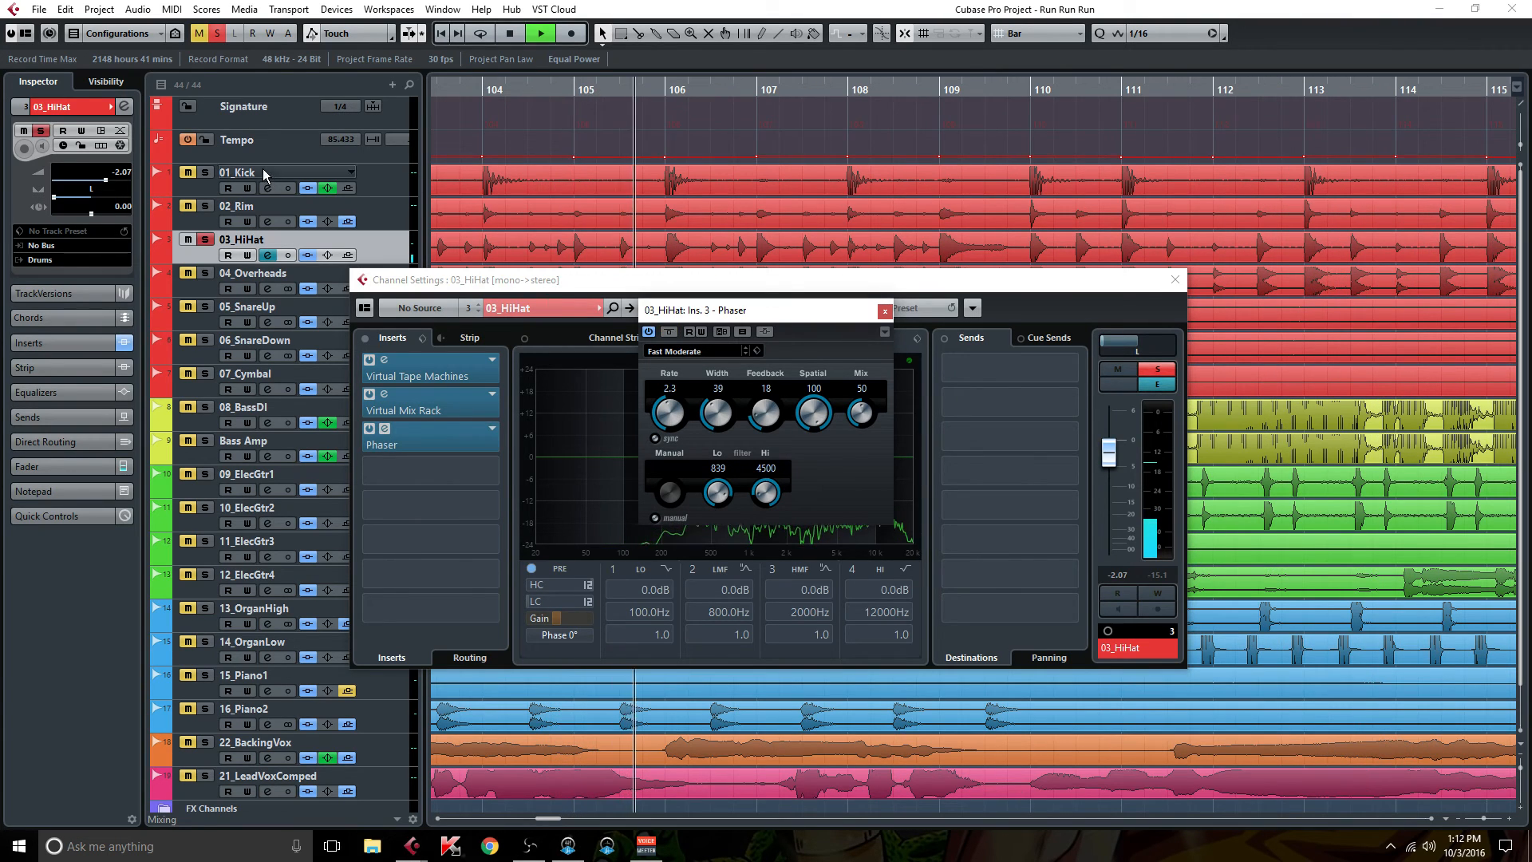
# Solo the other drum tracks, 01_Kick through 07_Cymbal, to hear the phased hi-hat within the full kit.
pyautogui.click(214, 261)
pyautogui.moveTo(205, 273); pyautogui.dragTo(210, 373)
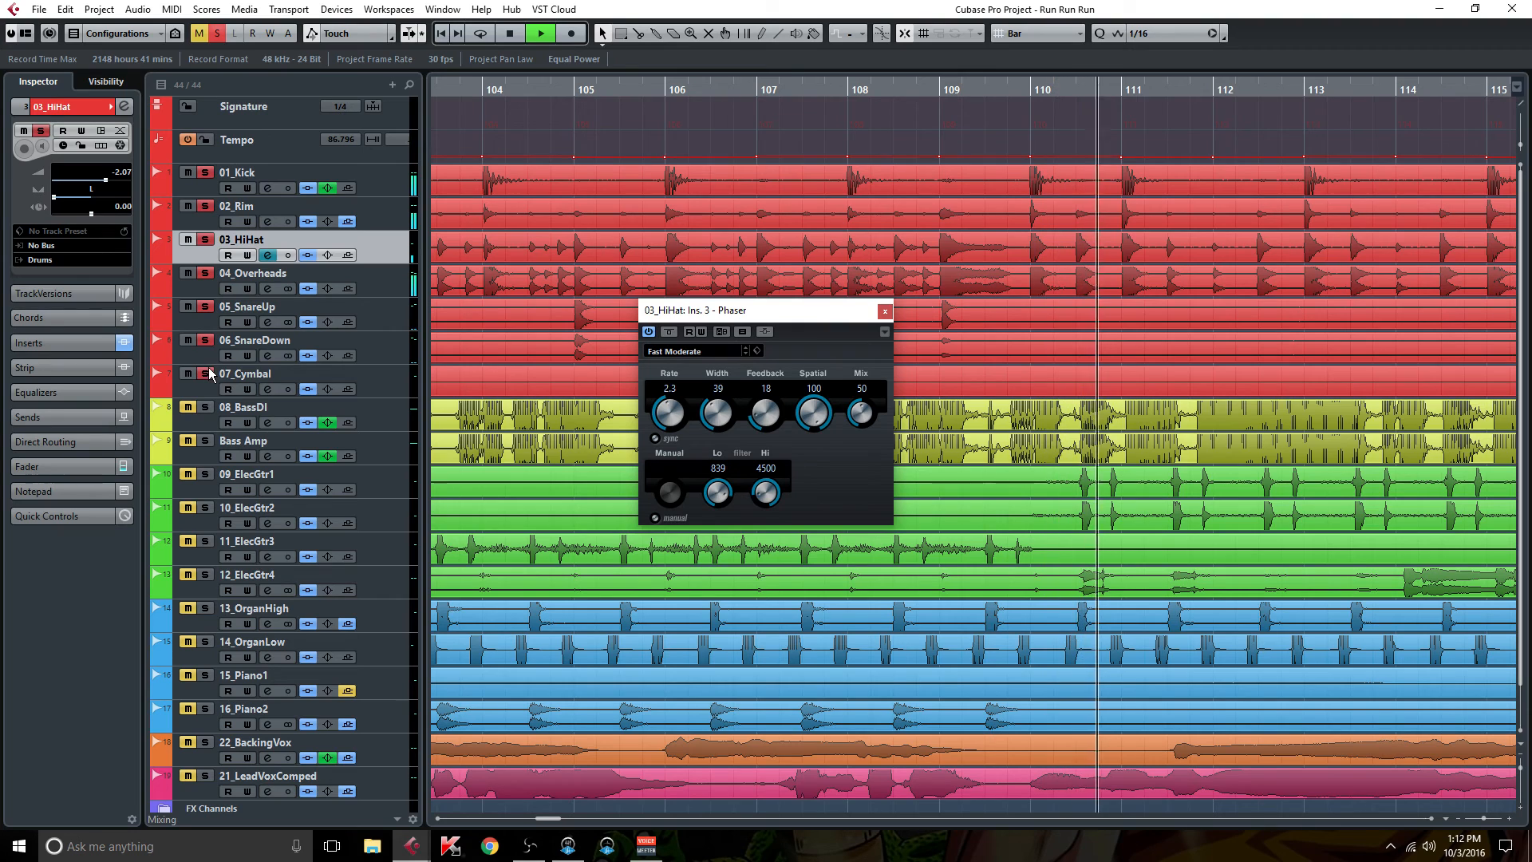
# Bypass the 03_HiHat Phaser to compare it in the drum mix, close its editor, and stop playback with all solos cleared.
pyautogui.click(670, 333)
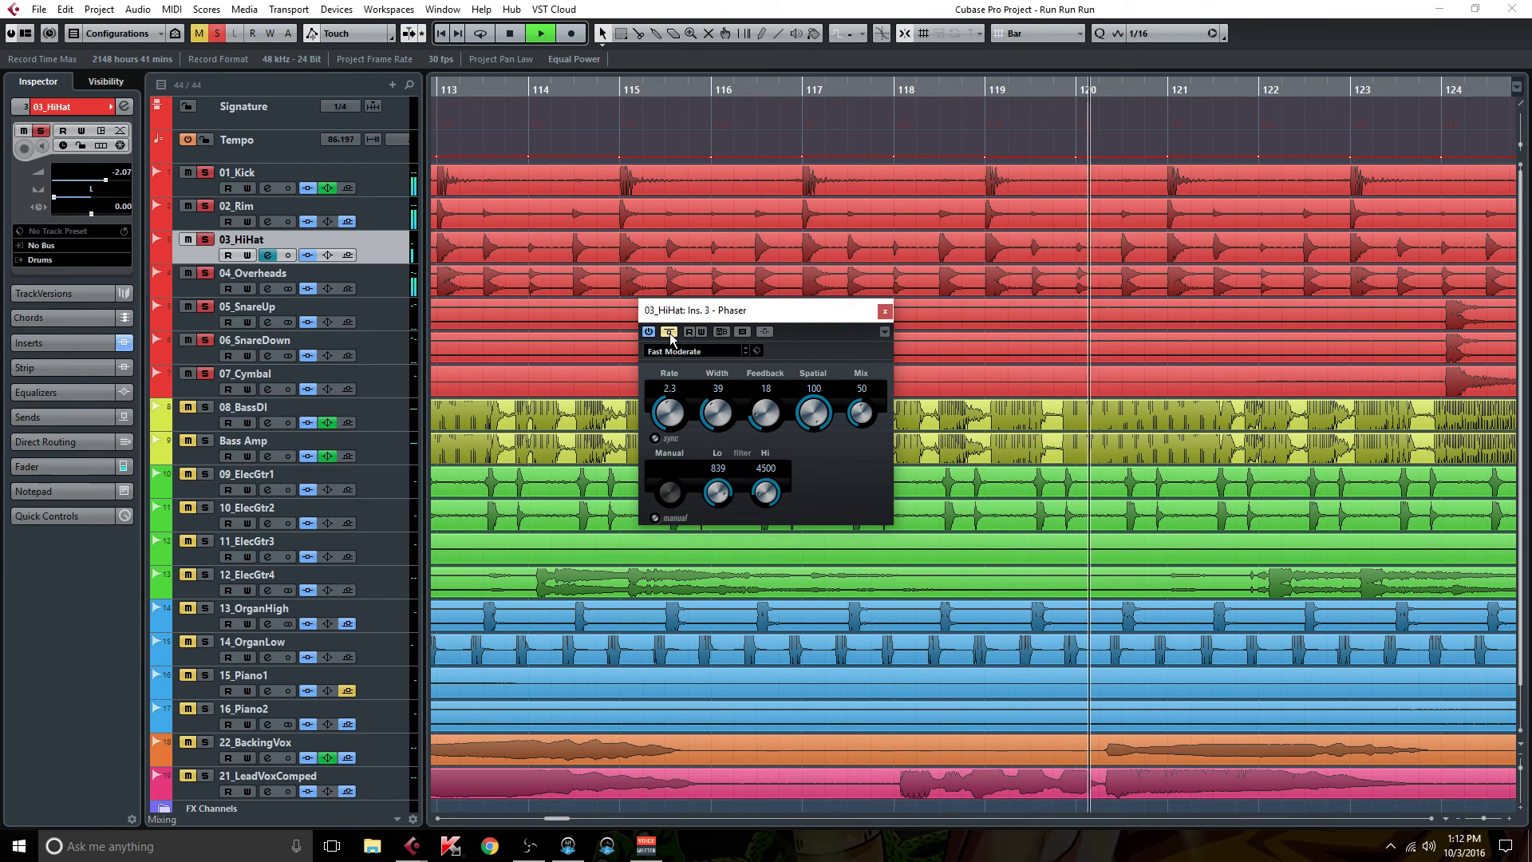
pyautogui.click(884, 311)
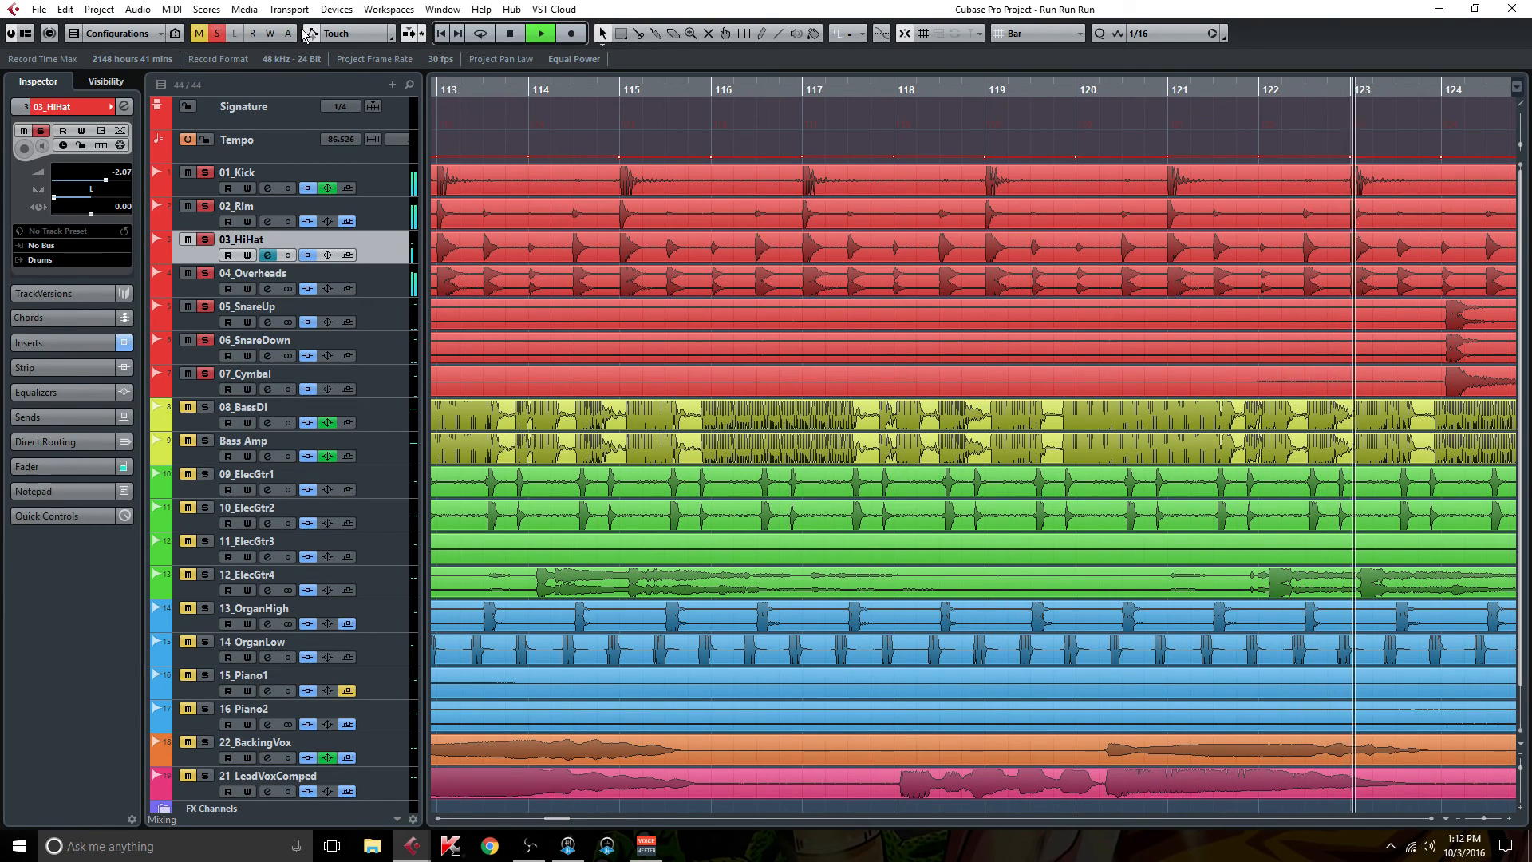
pyautogui.click(217, 33)
pyautogui.press('space')
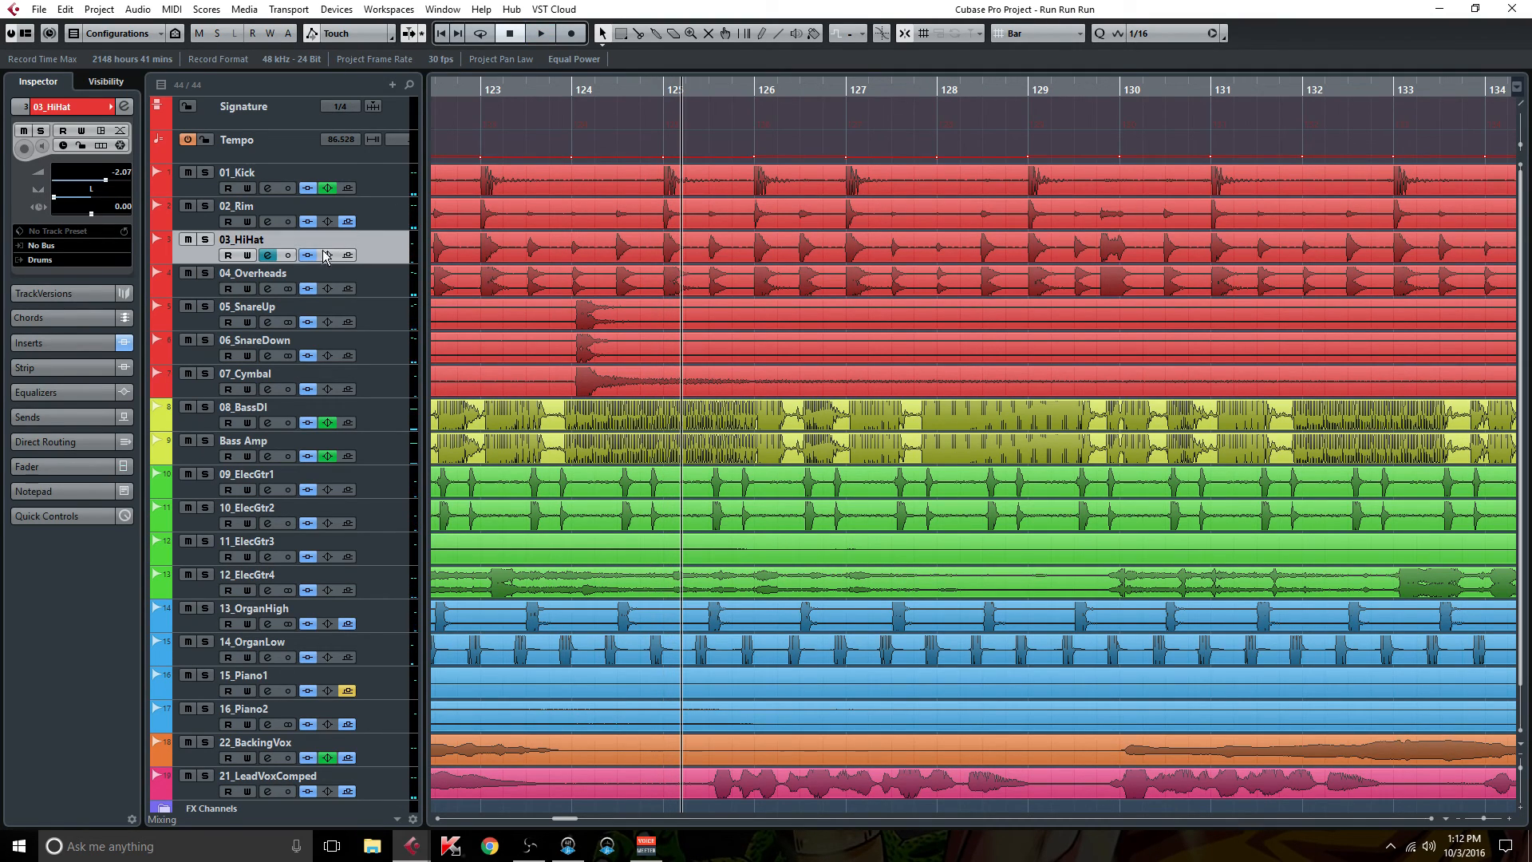
# Review the insert chain in the 03_HiHat channel settings and close the window.
pyautogui.click(268, 254)
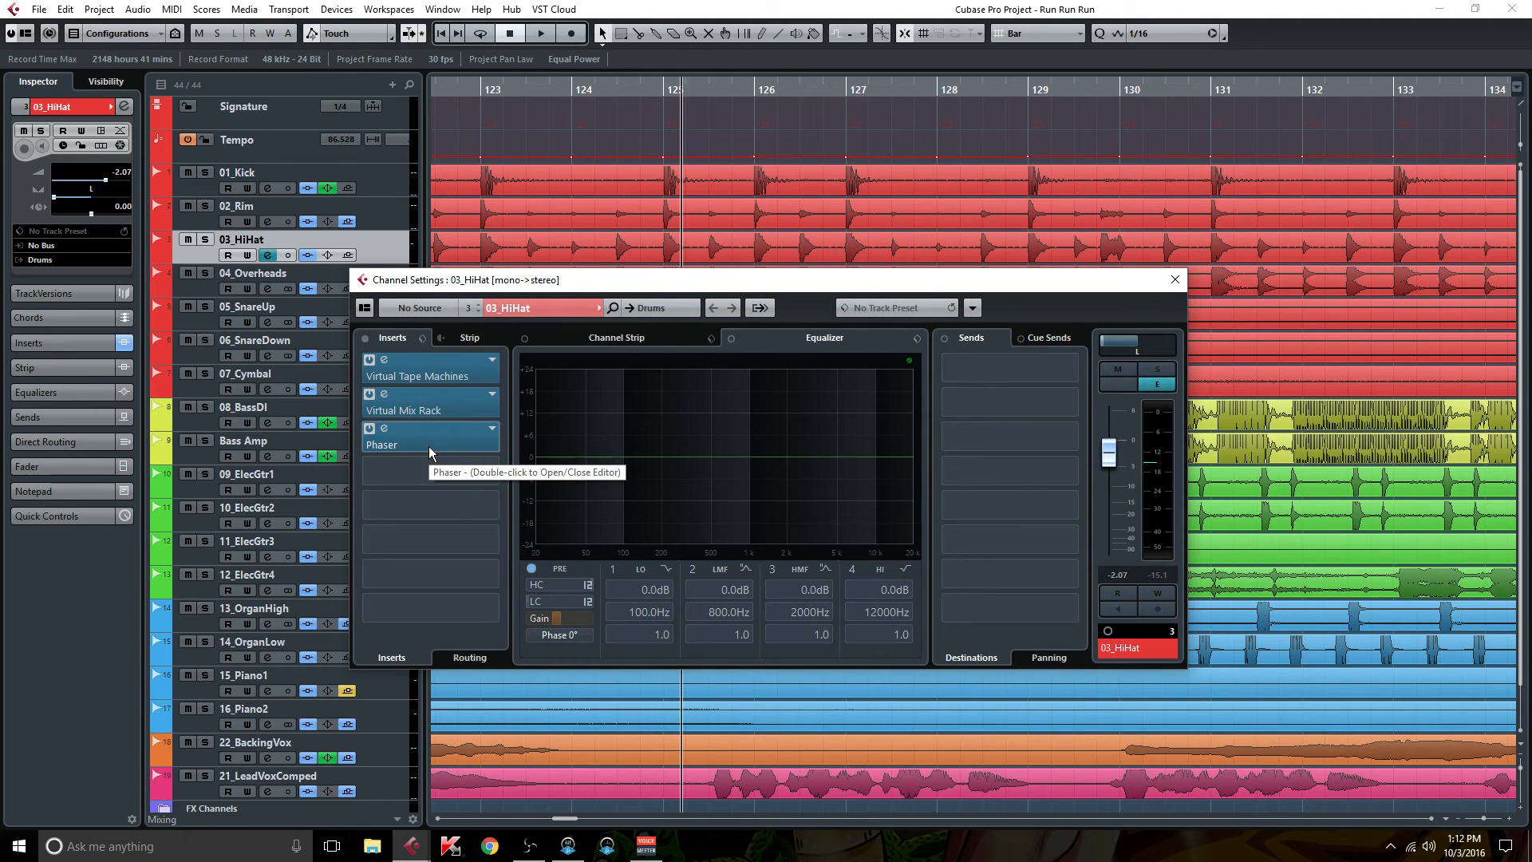
pyautogui.click(205, 282)
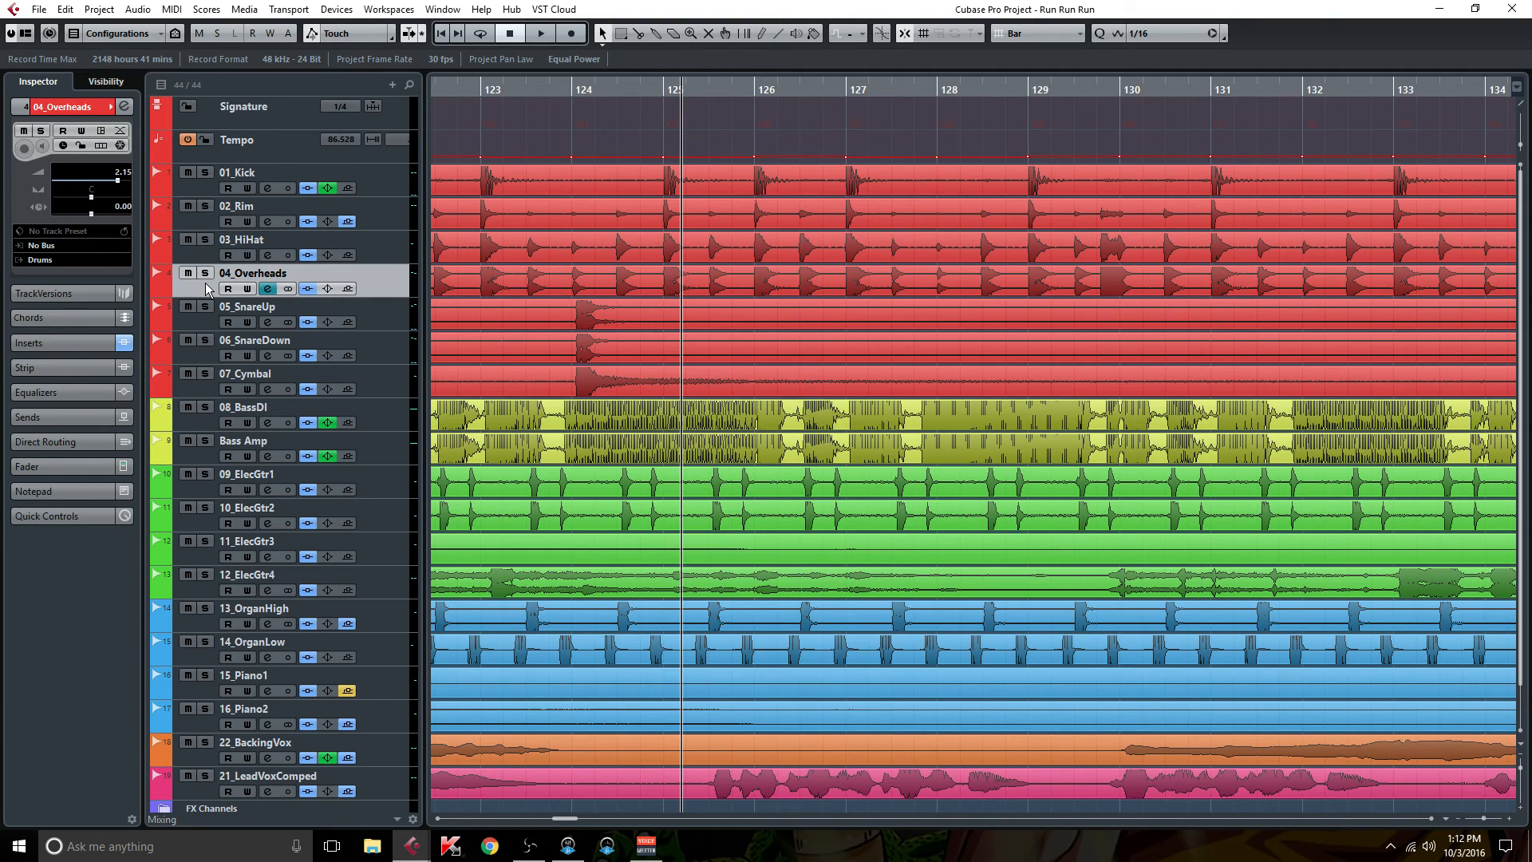
pyautogui.click(268, 255)
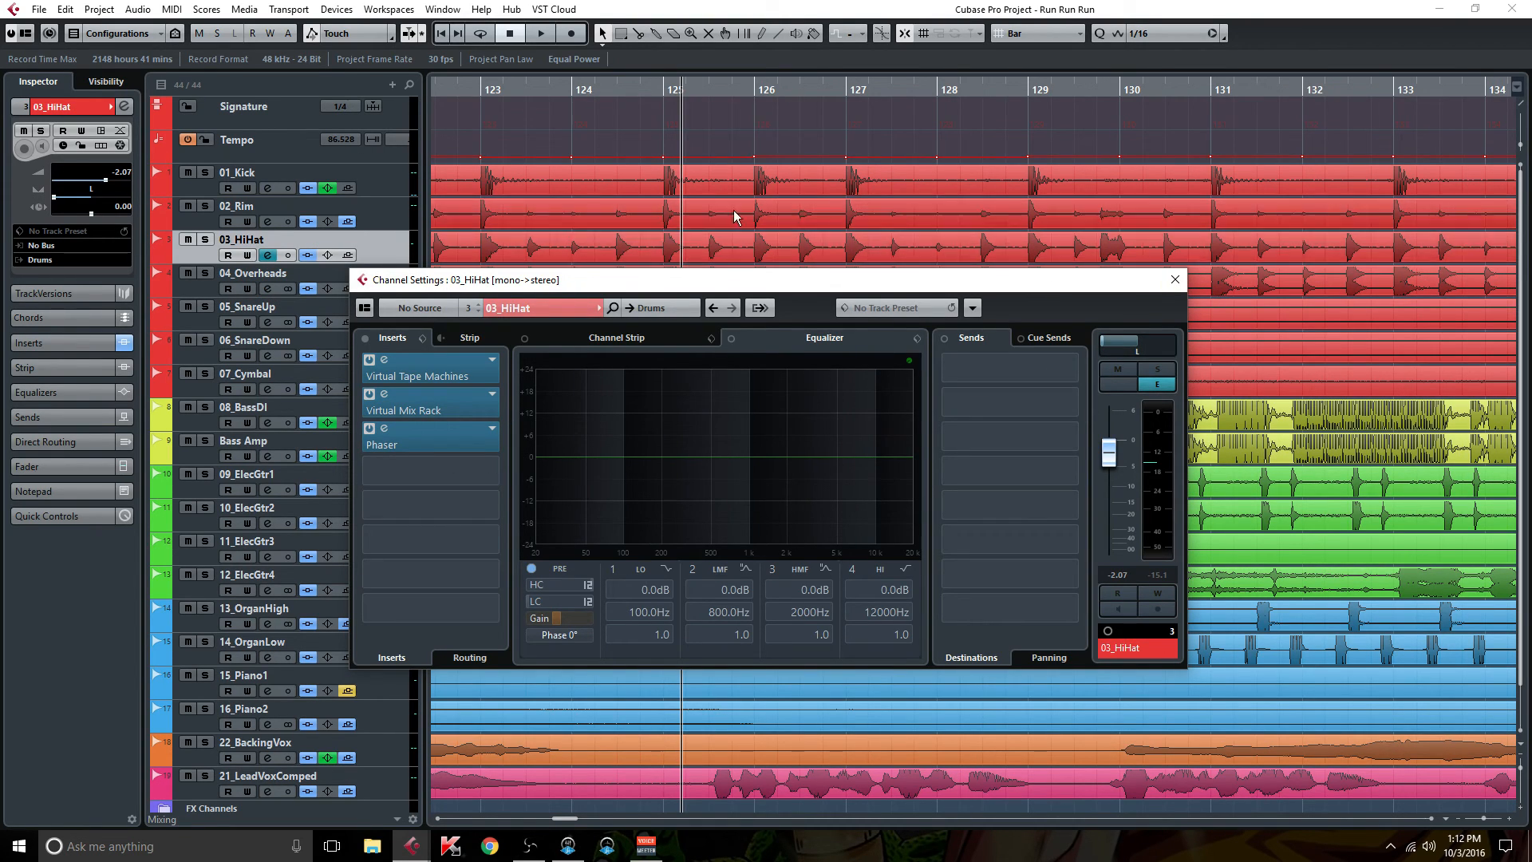
pyautogui.click(1173, 281)
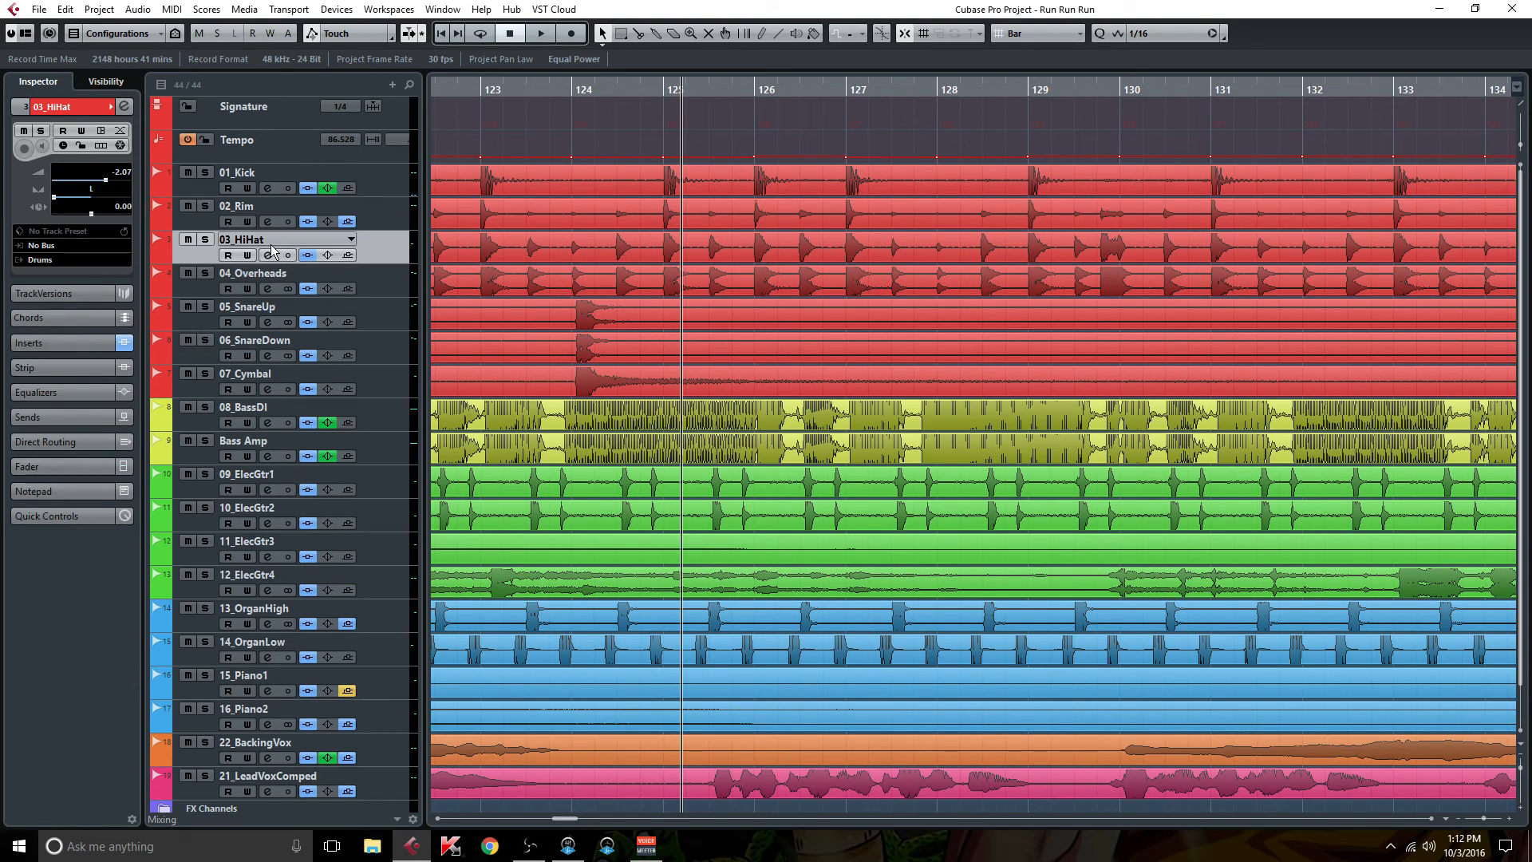
# Open the 22_BackingVox channel settings and examine the UAD EMT 140 plate reverb behind the Vocal Verb send.
pyautogui.scroll(-2, 378, 430)
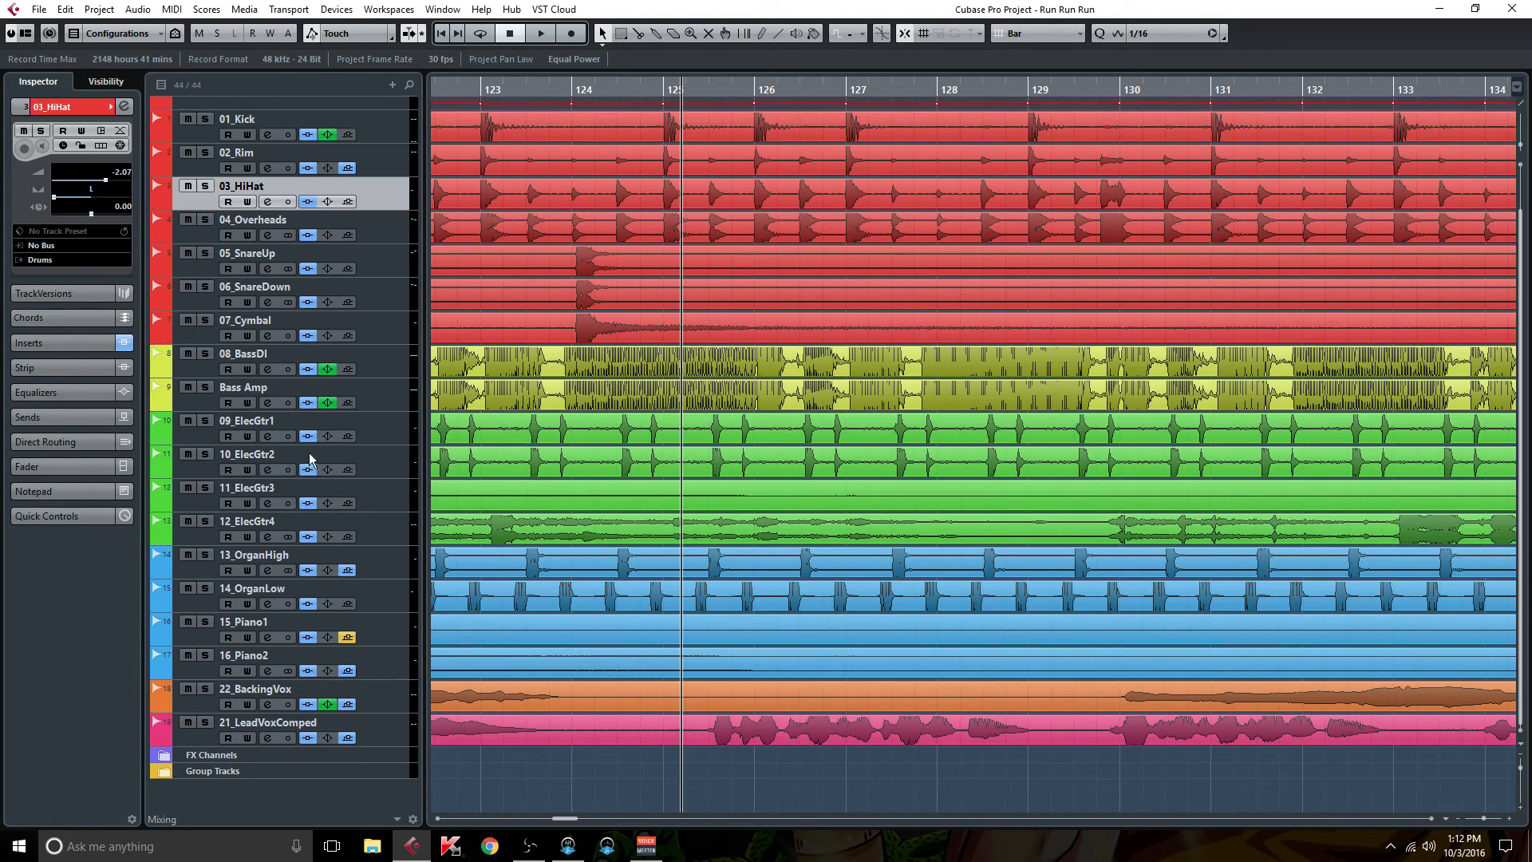
pyautogui.click(269, 705)
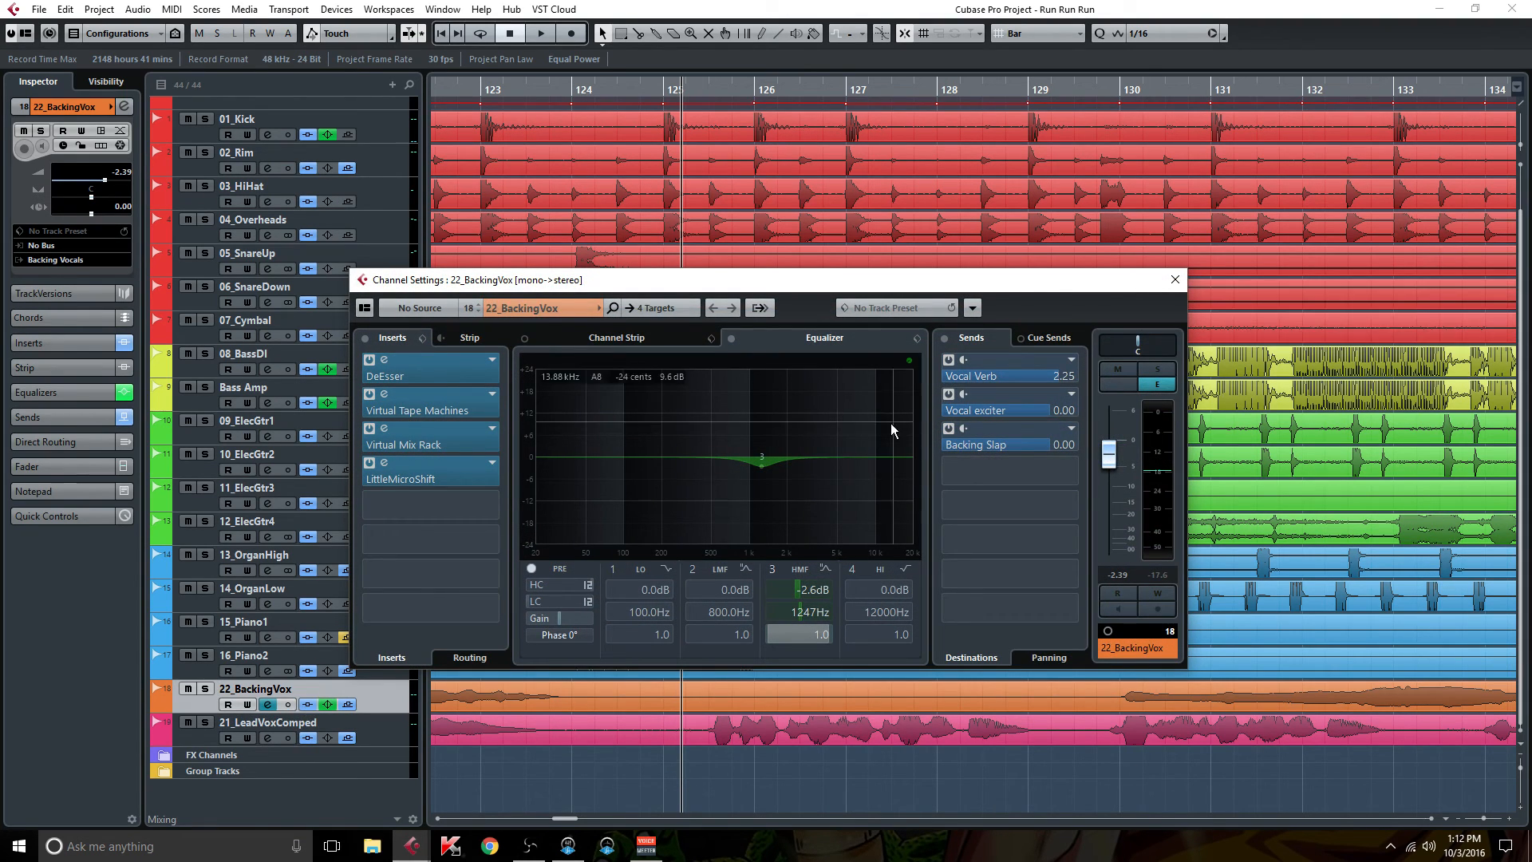
pyautogui.rightClick(1028, 376)
pyautogui.click(1085, 528)
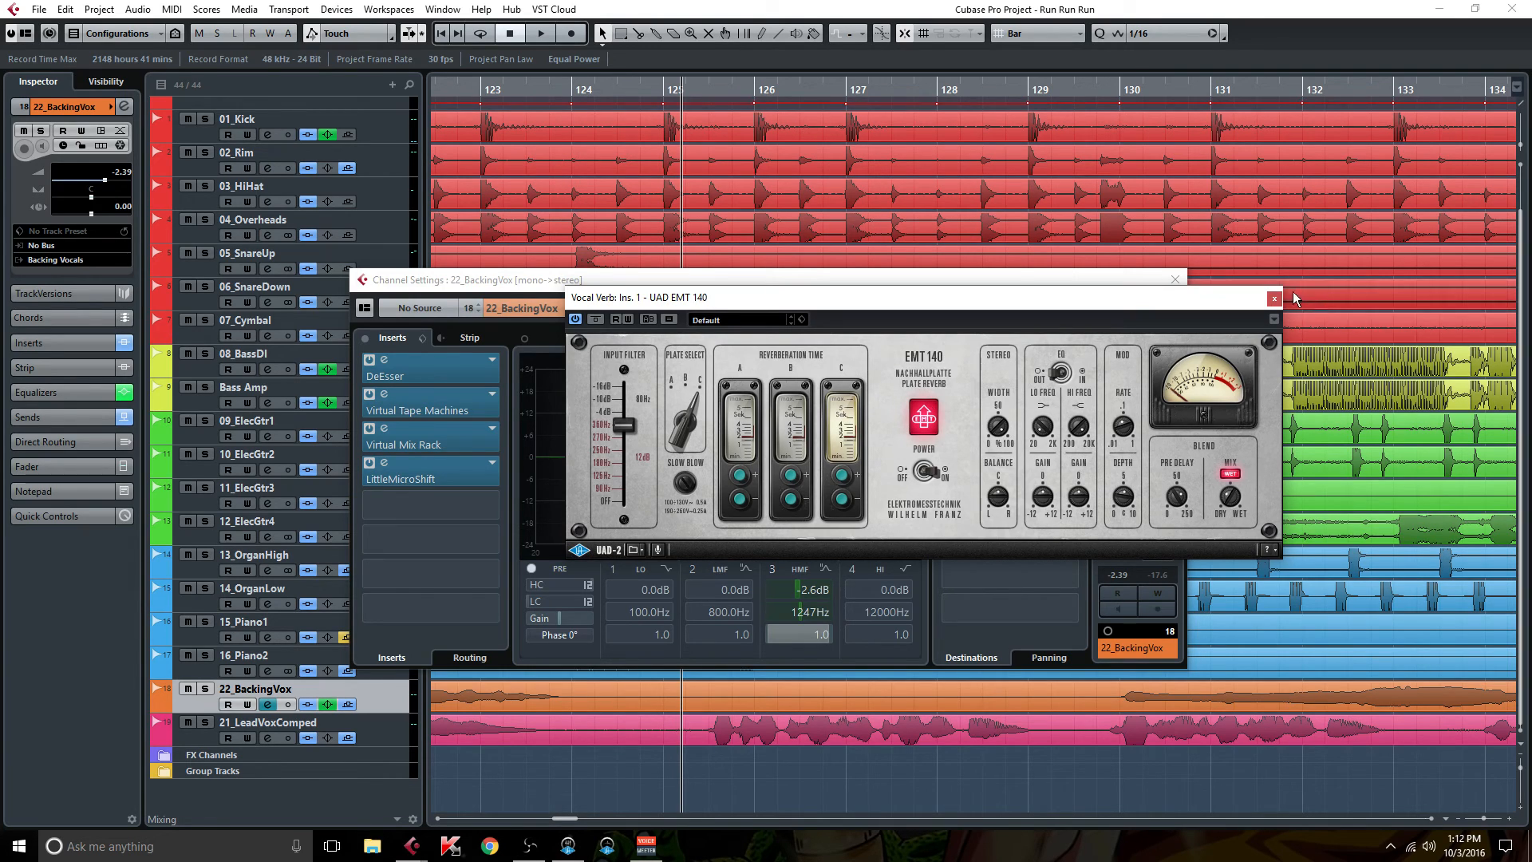
pyautogui.click(1273, 298)
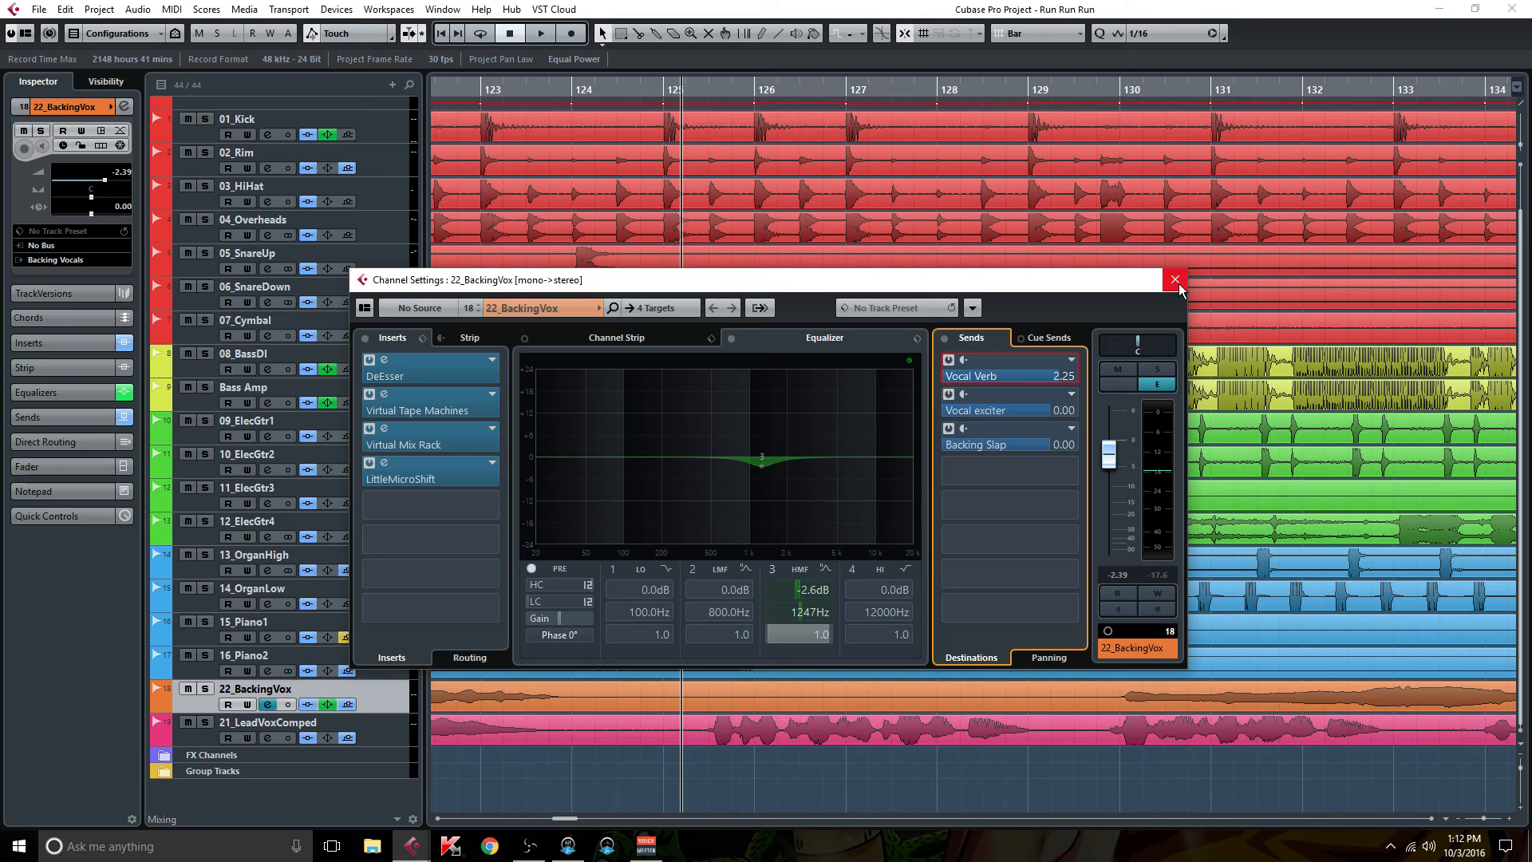
# Examine the Aphex Vintage Exciter Mono used by the Vocal exciter send on 22_BackingVox.
pyautogui.rightClick(997, 410)
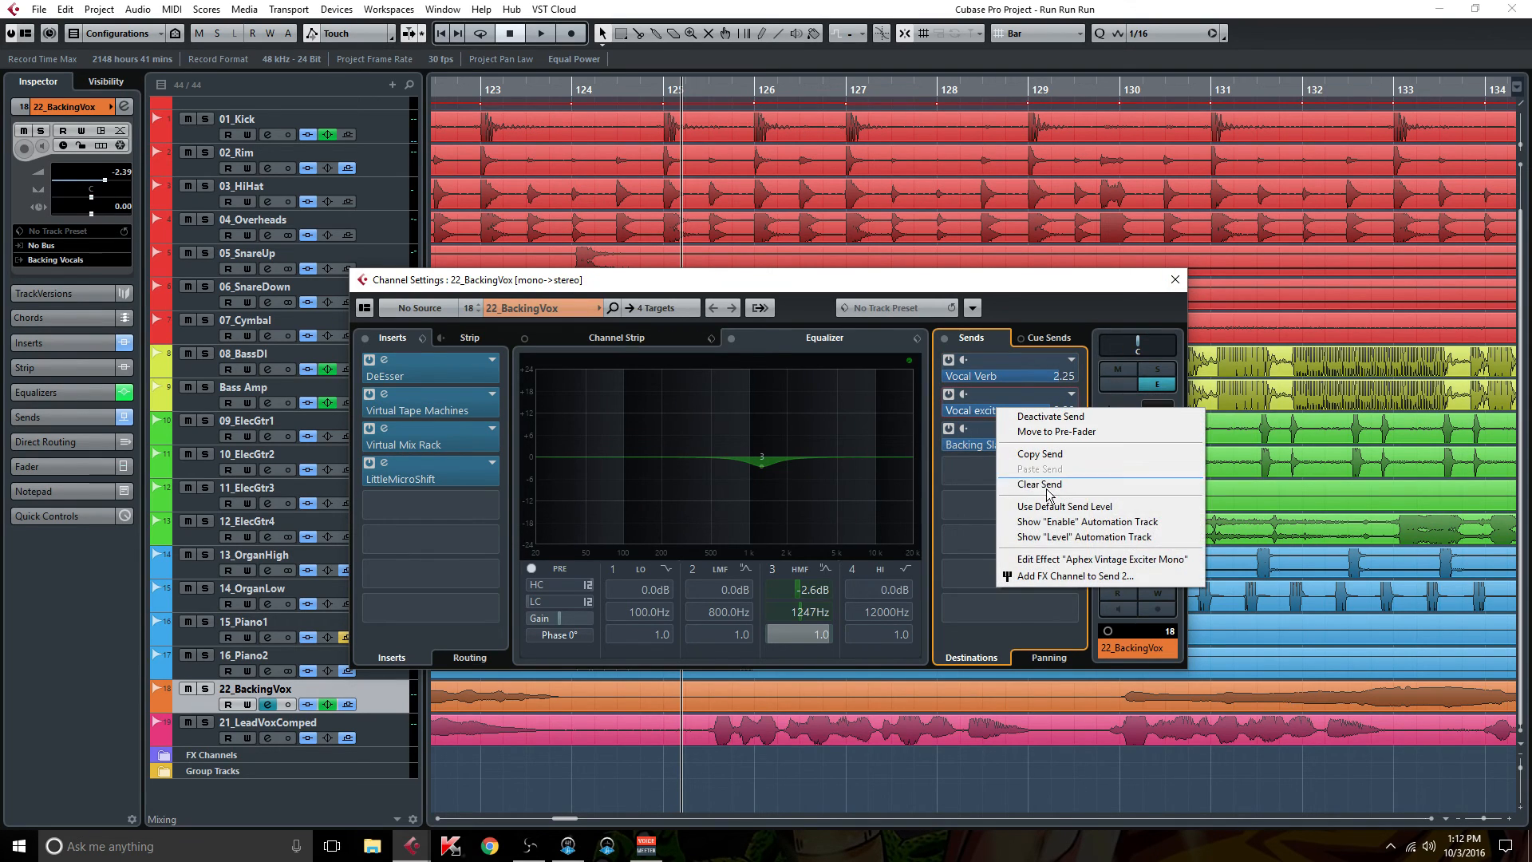
pyautogui.click(1074, 560)
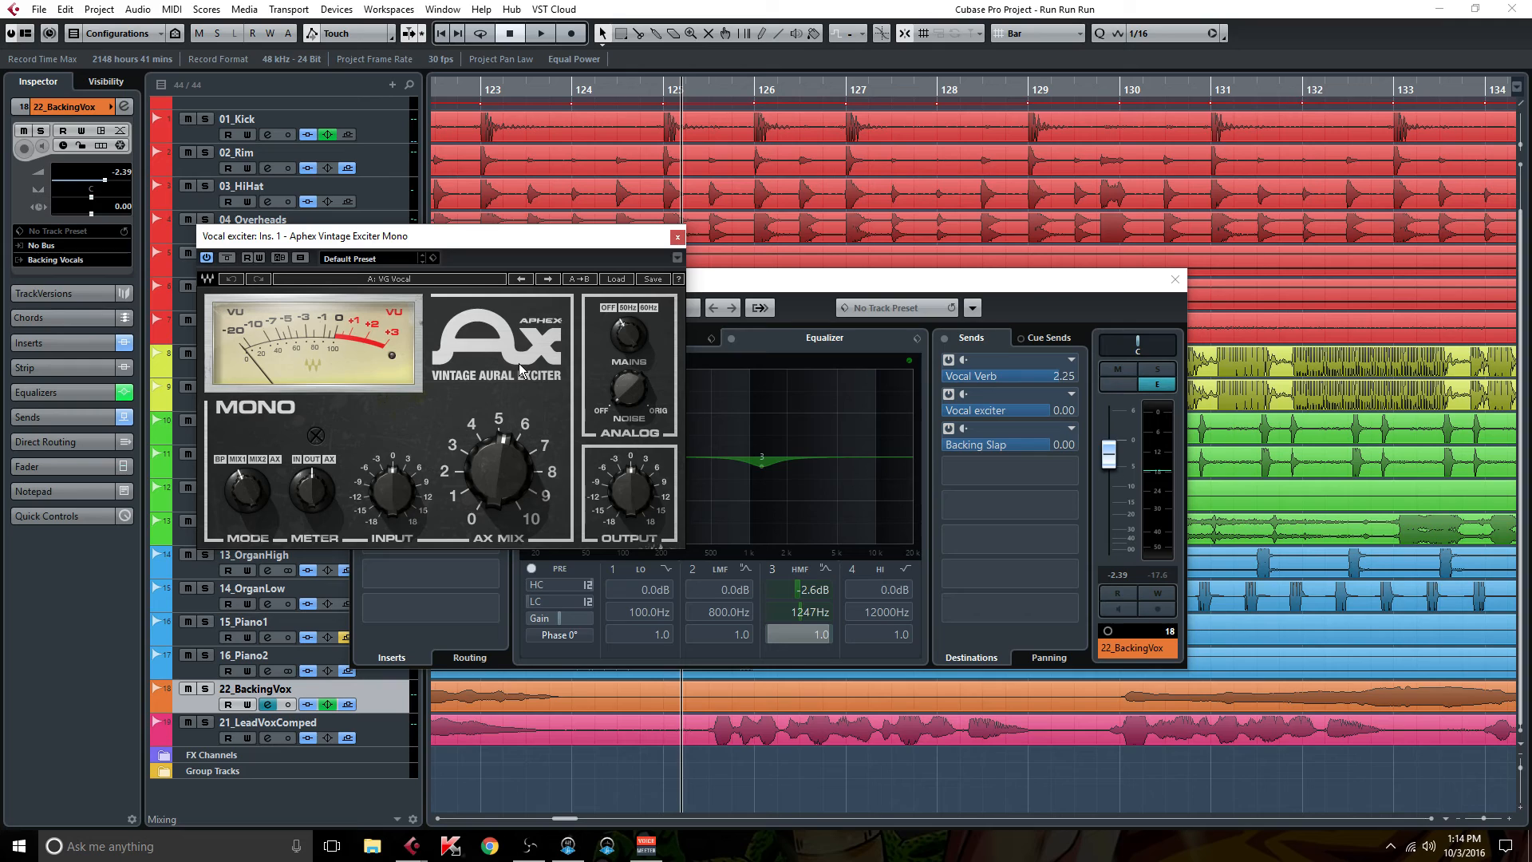
pyautogui.click(677, 237)
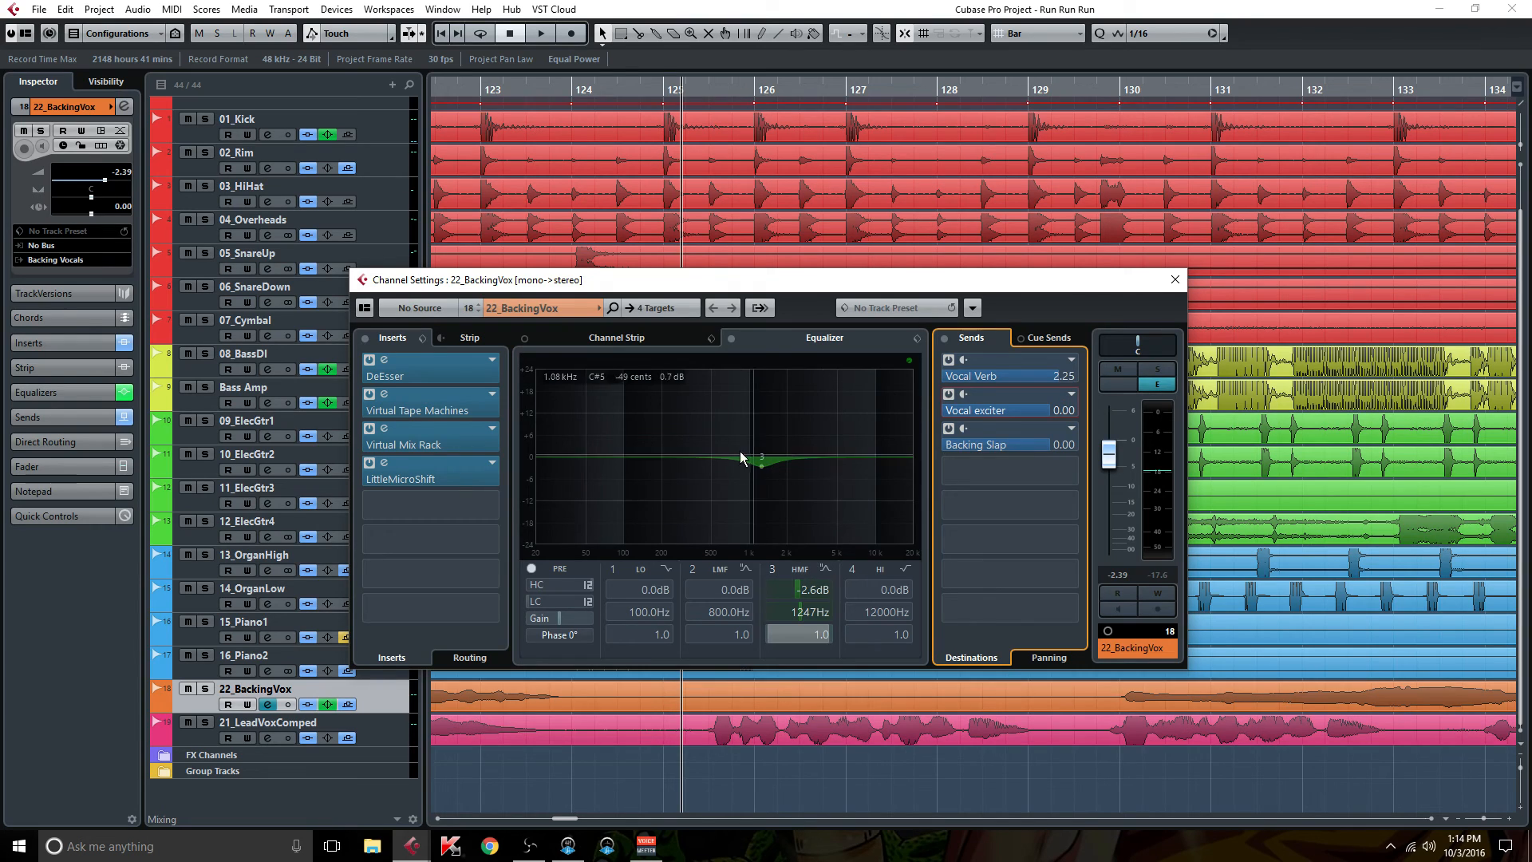
# Examine the Replika delay behind the Backing Slap send, and close the 22_BackingVox channel settings.
pyautogui.rightClick(1002, 444)
pyautogui.click(1097, 596)
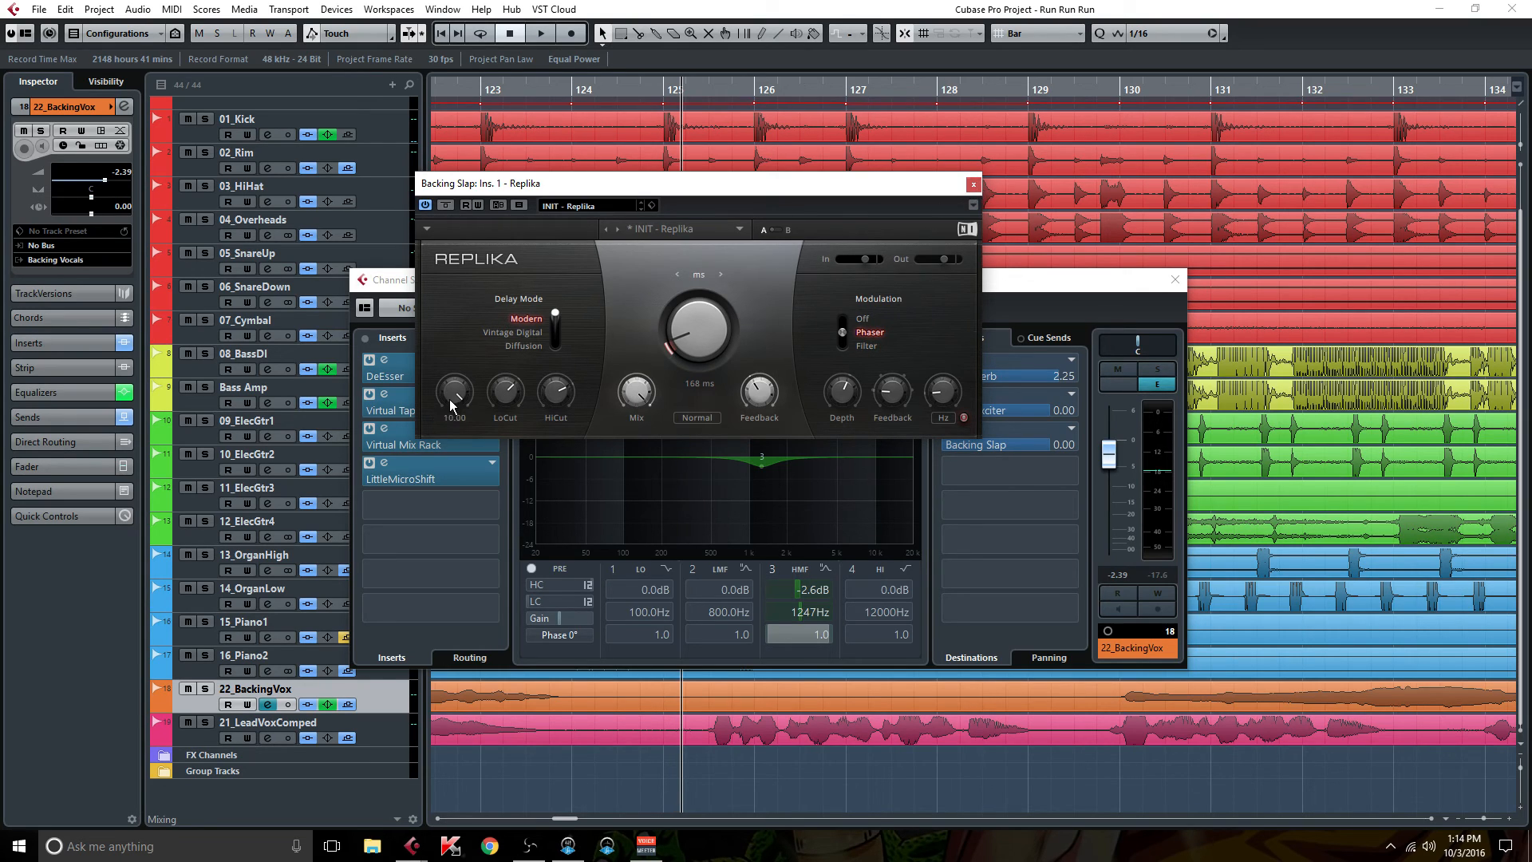
pyautogui.click(974, 185)
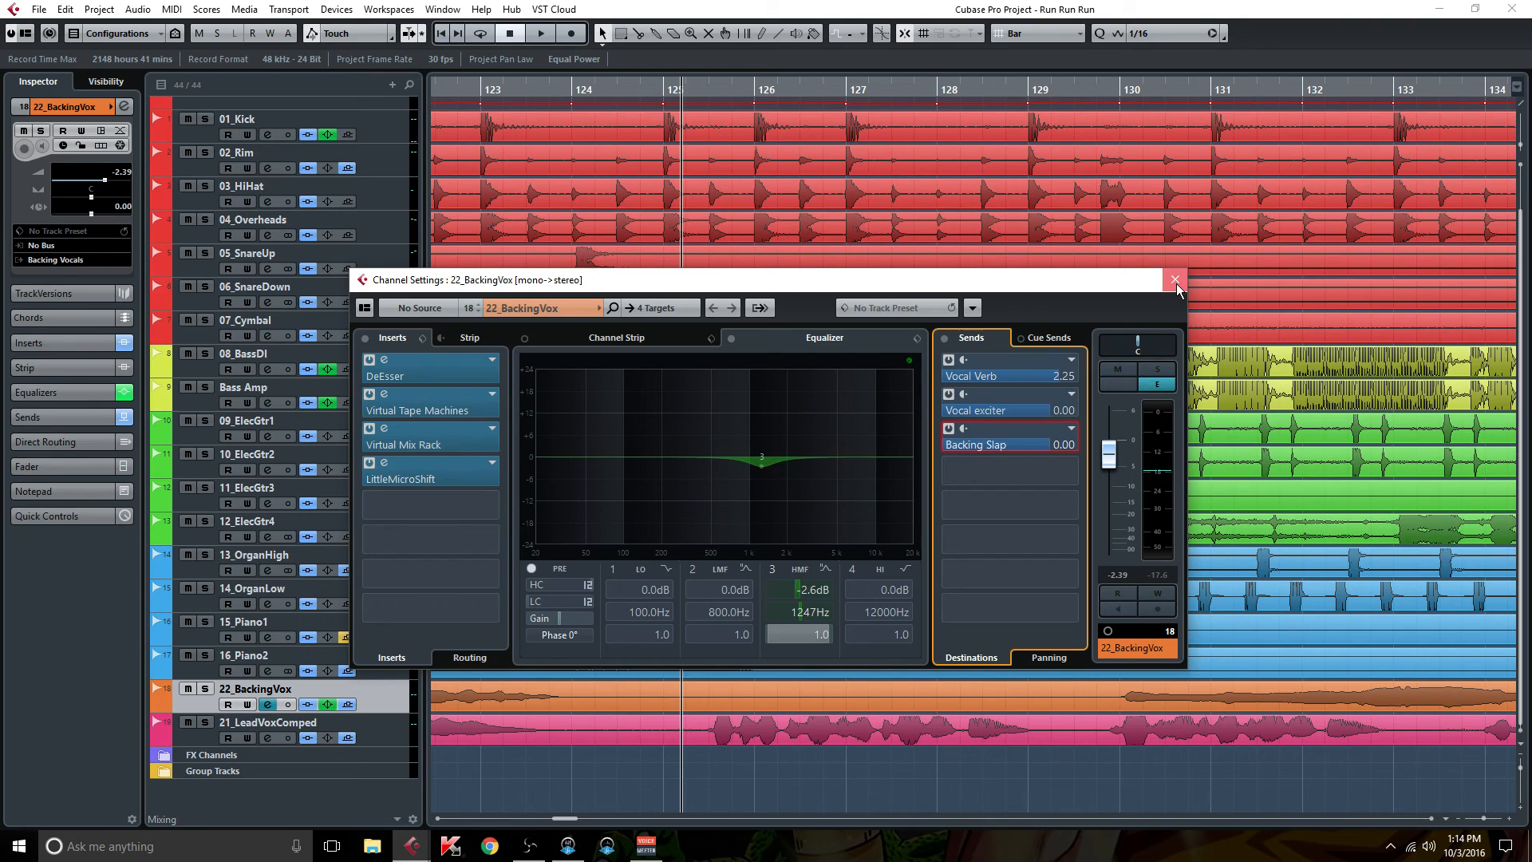
pyautogui.click(1174, 281)
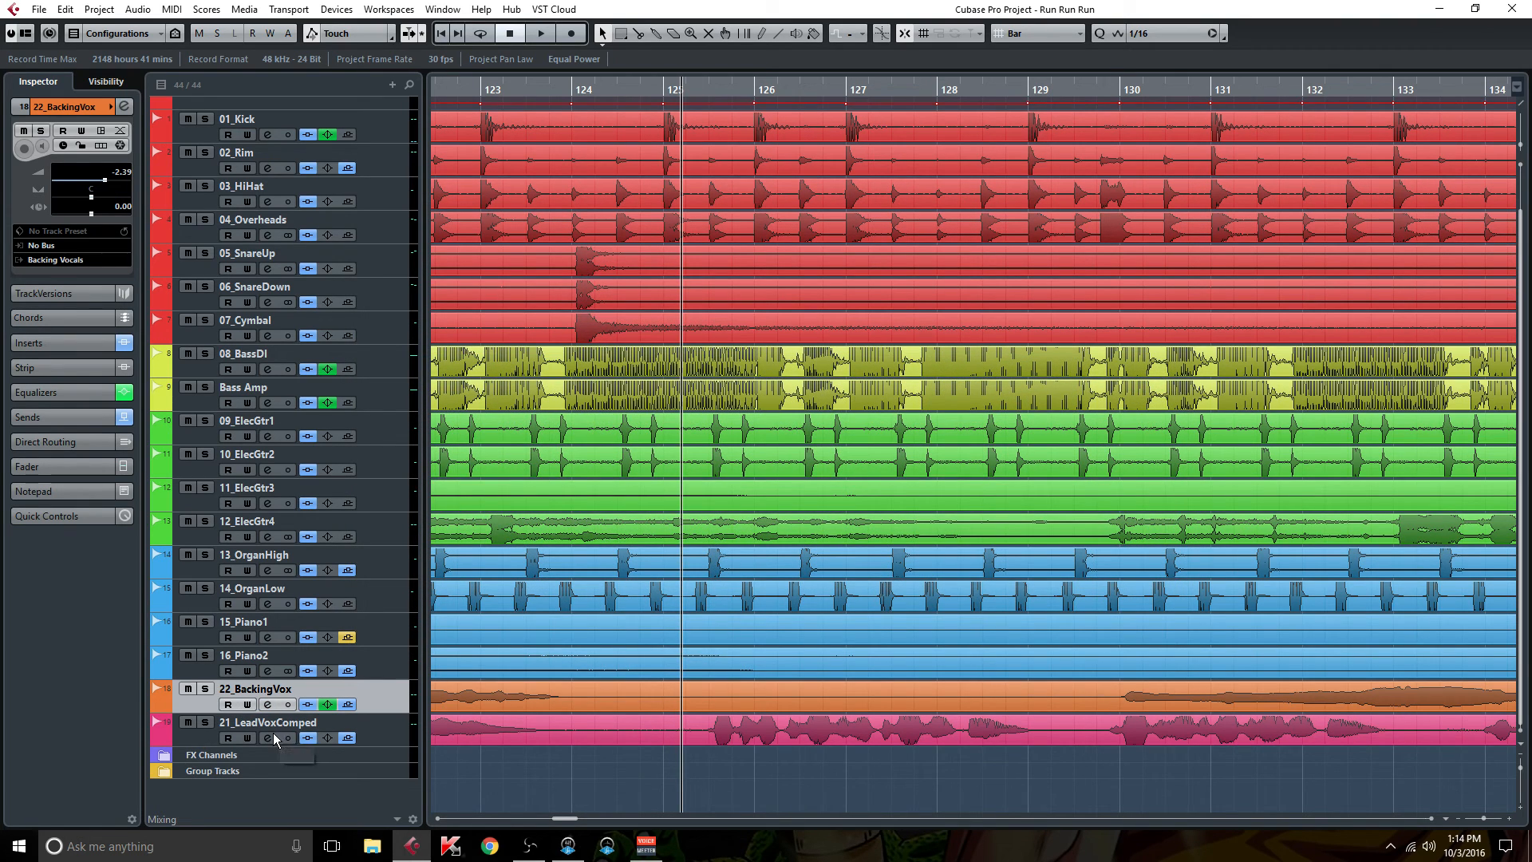
# Inspect the UAD EMT 140 reverb behind the Snare Plate send in the 02_Rim channel settings.
pyautogui.click(270, 271)
pyautogui.click(268, 167)
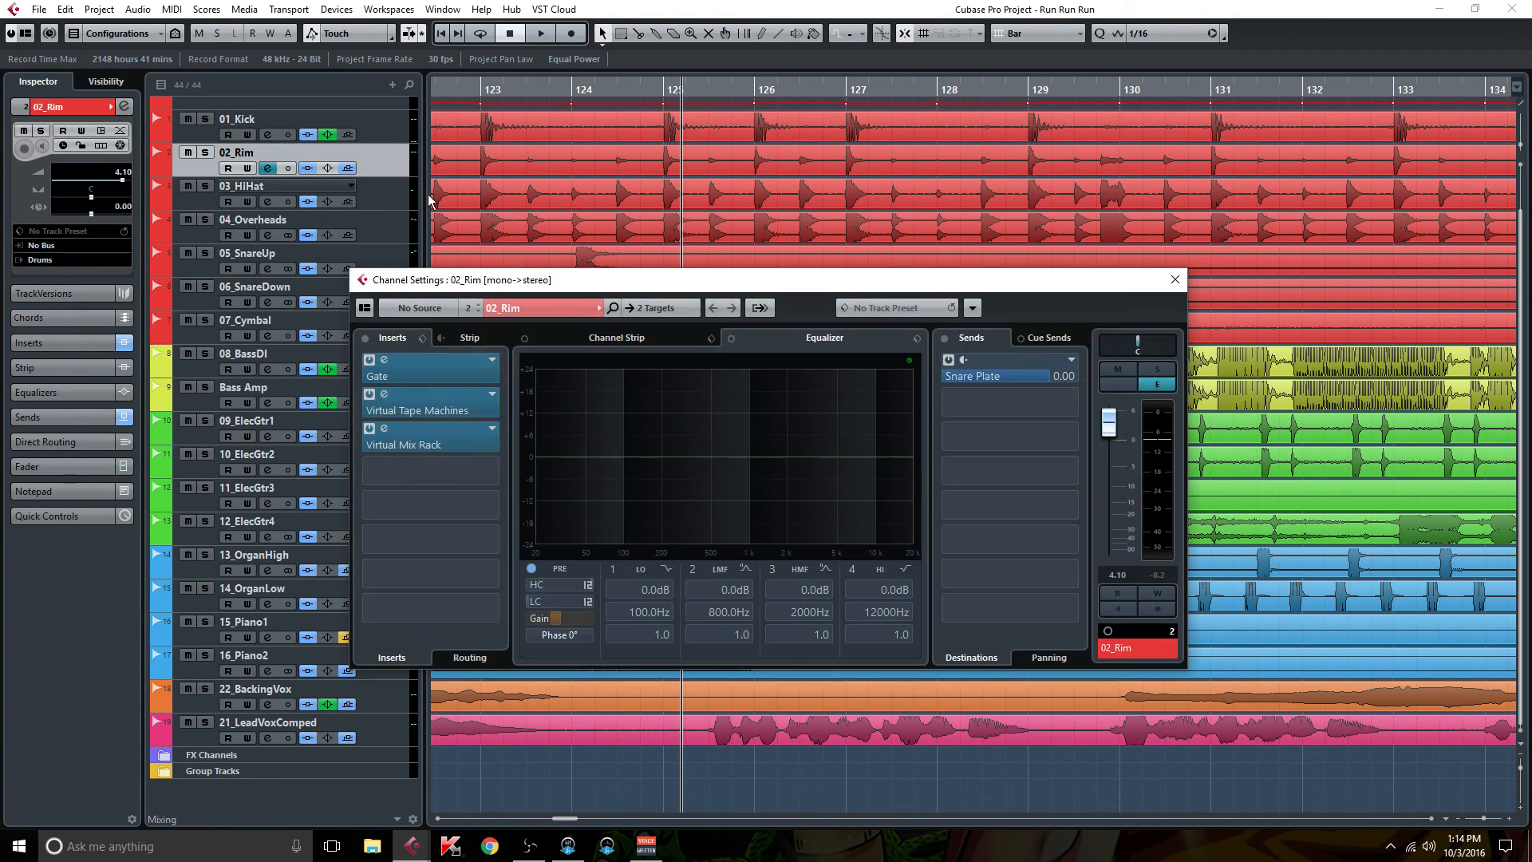
pyautogui.rightClick(997, 377)
pyautogui.click(1071, 528)
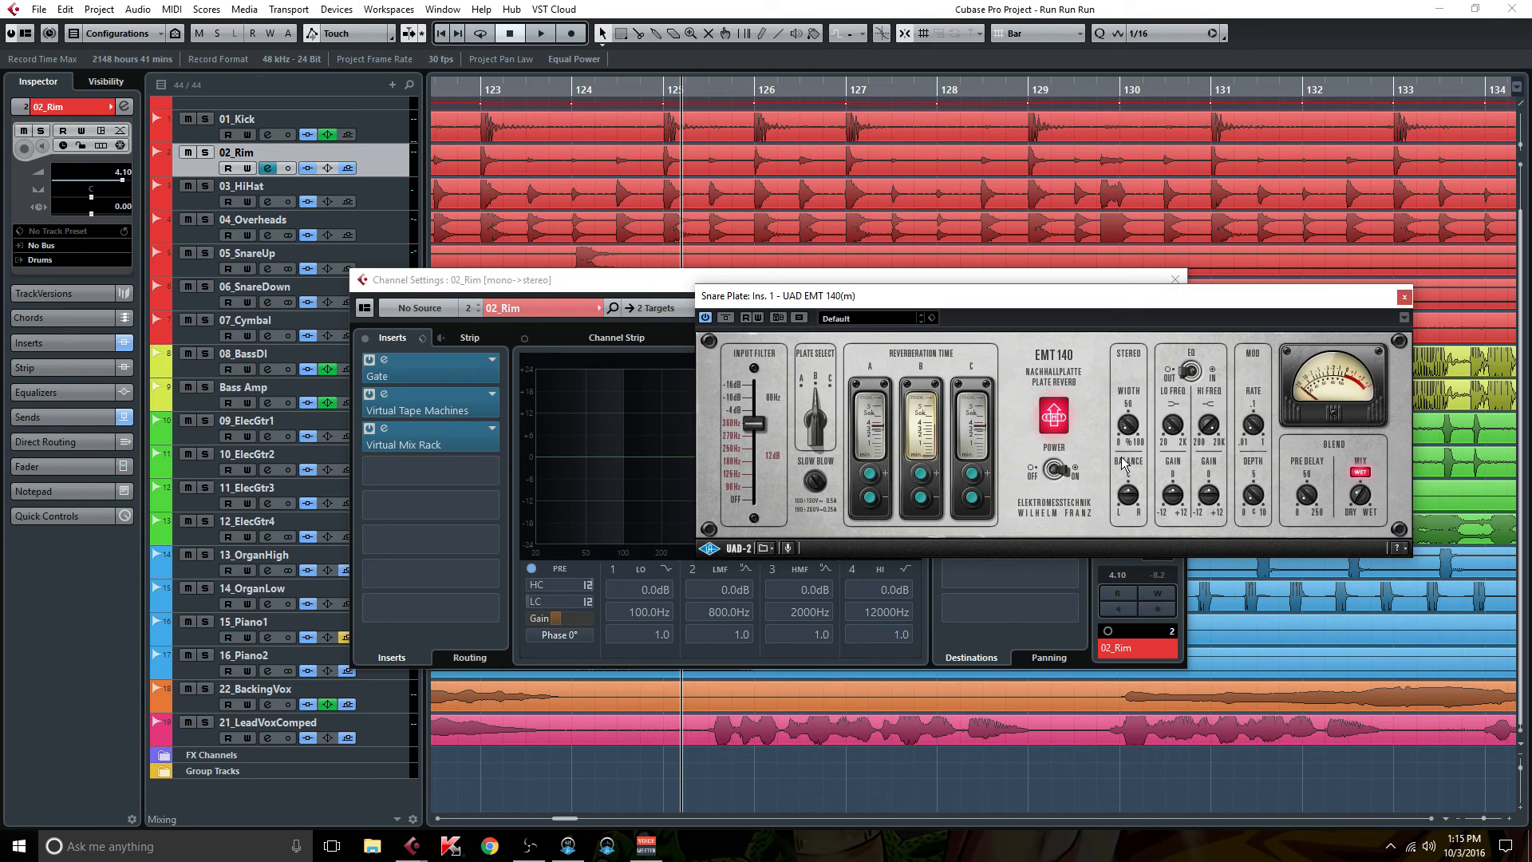
pyautogui.click(1404, 298)
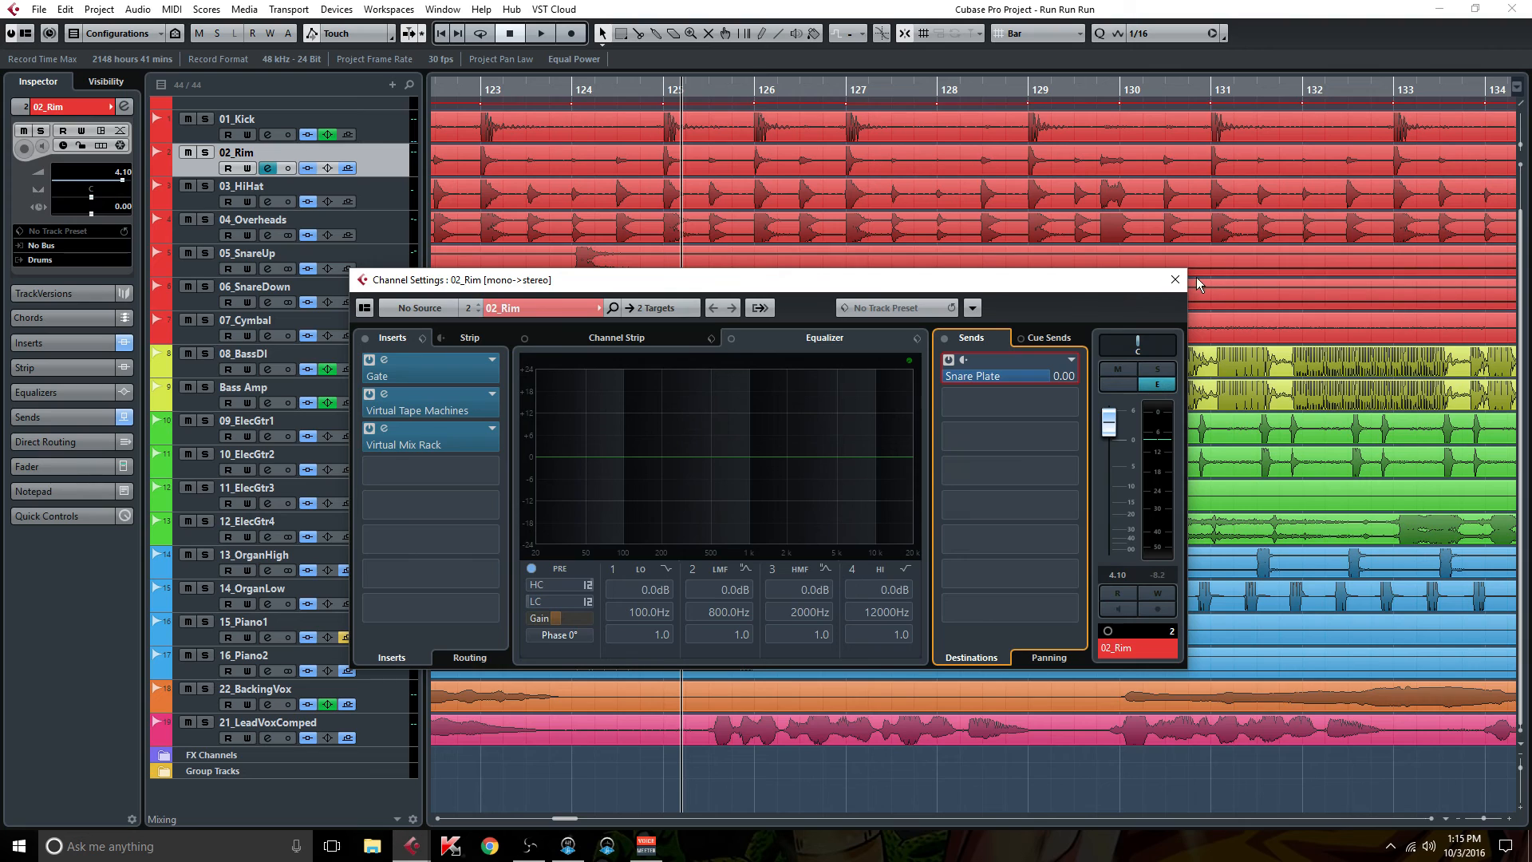
pyautogui.click(1175, 280)
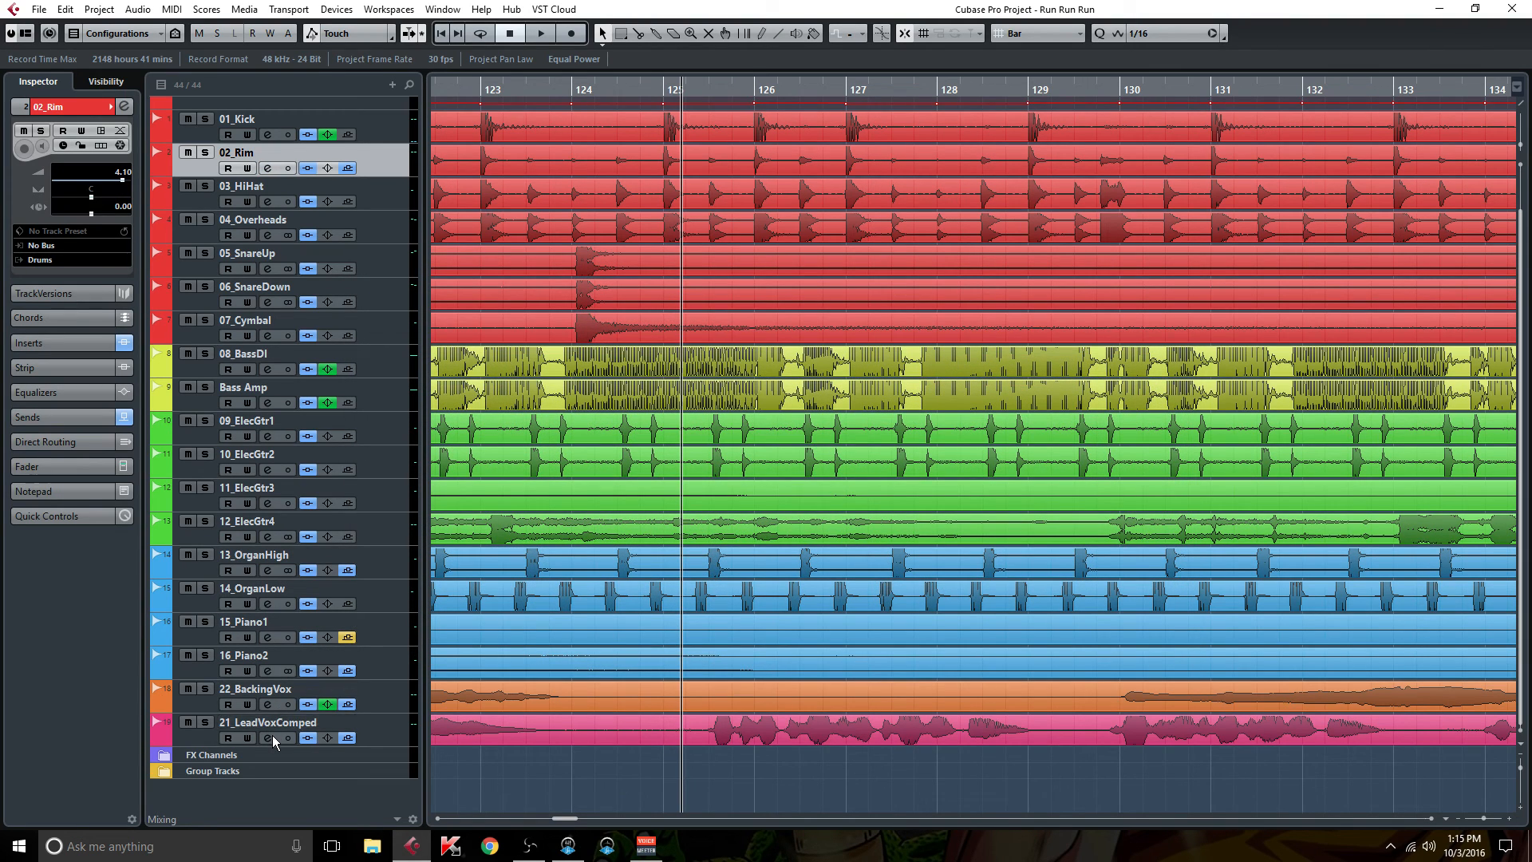
# Solo 02_Rim during playback and compare its sound with the Snare Plate send deactivated and active.
pyautogui.click(205, 151)
pyautogui.press('space')
pyautogui.click(267, 168)
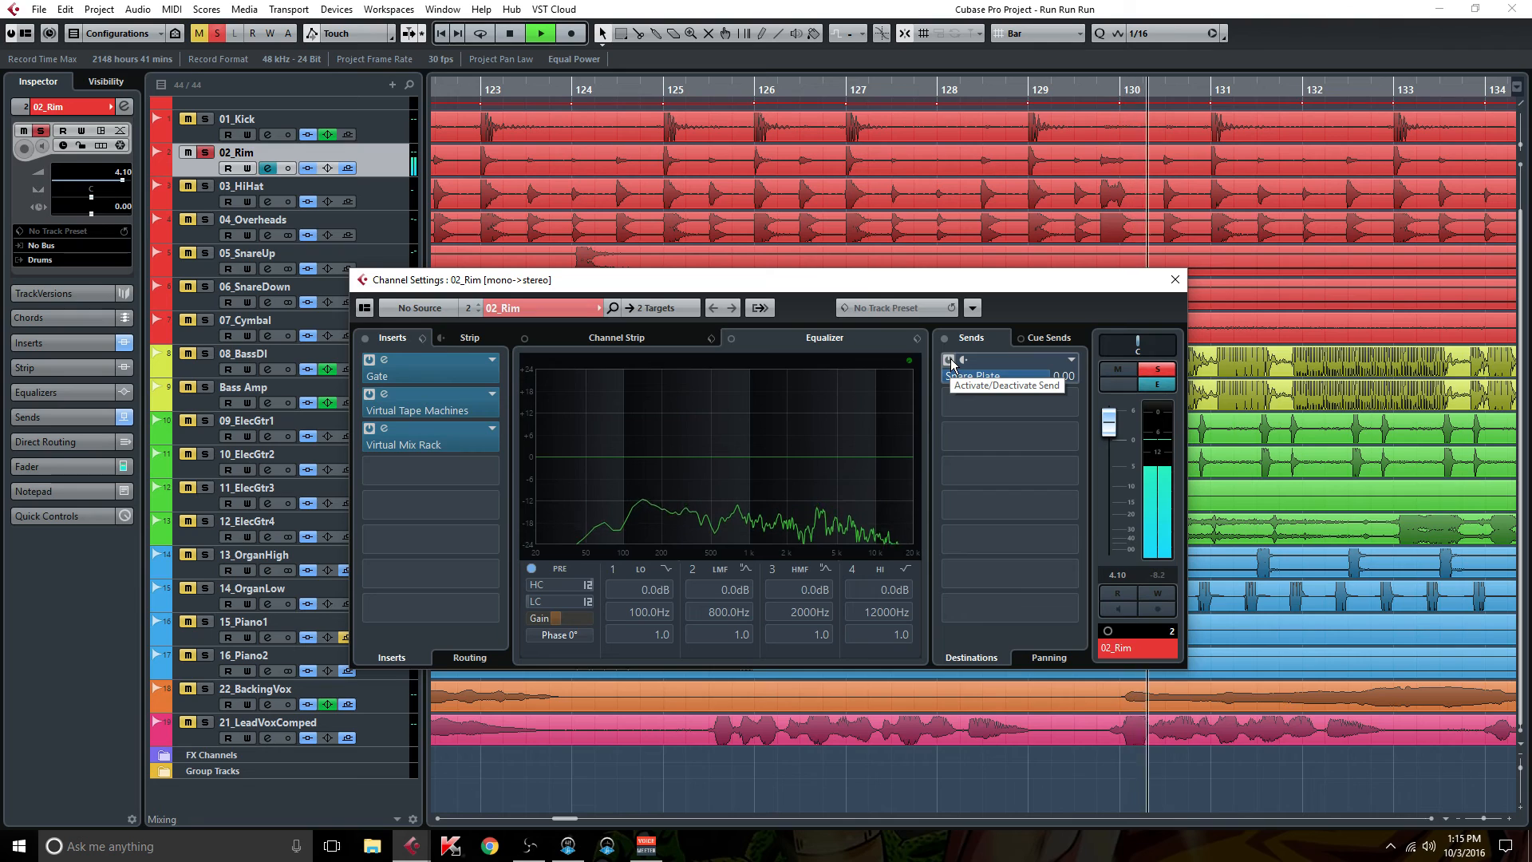
pyautogui.click(950, 359)
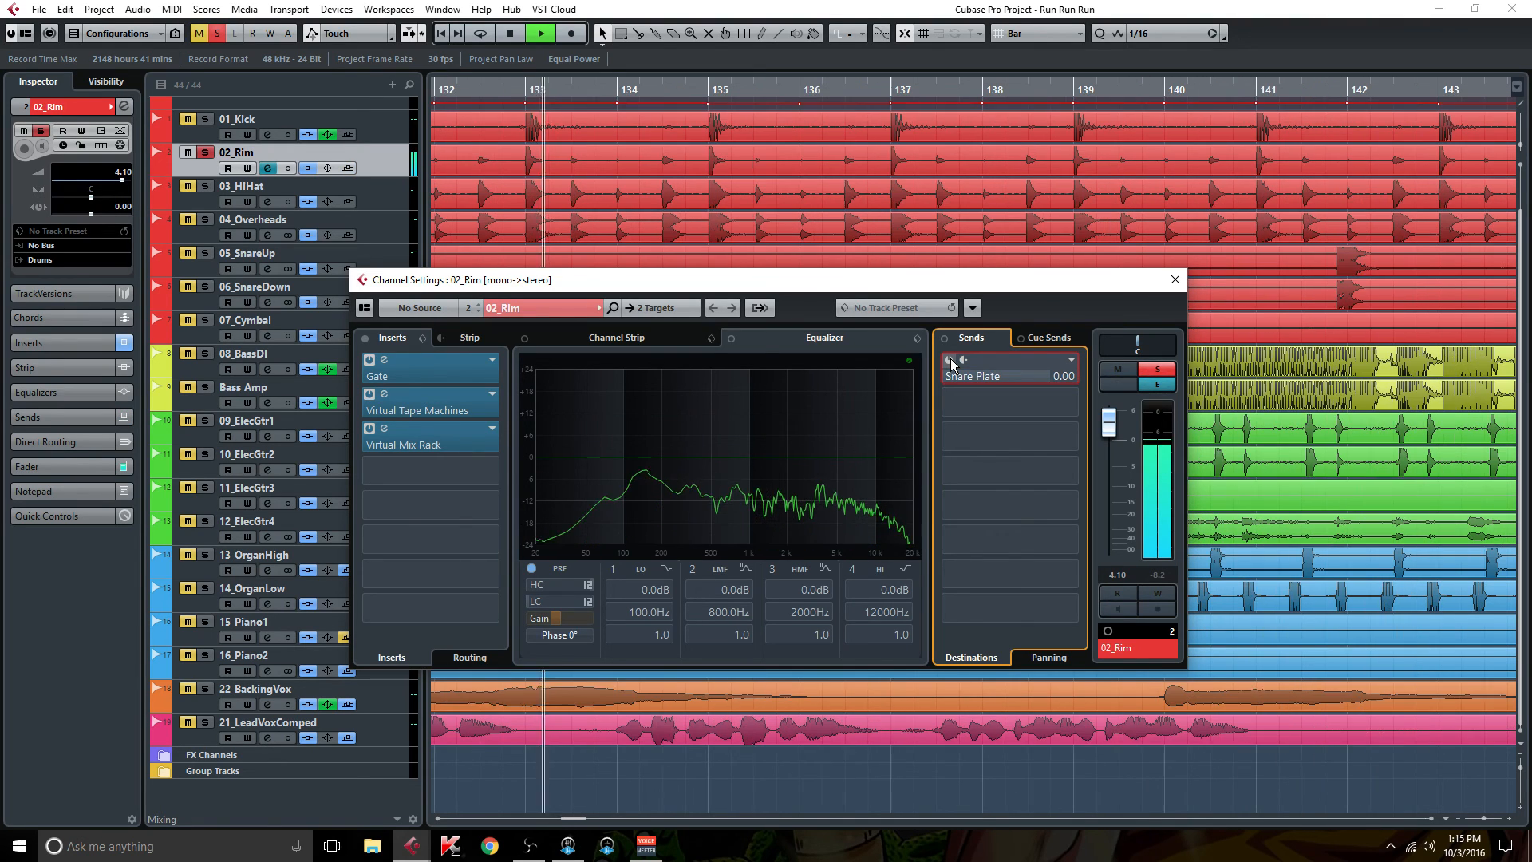
pyautogui.click(950, 358)
pyautogui.click(950, 358)
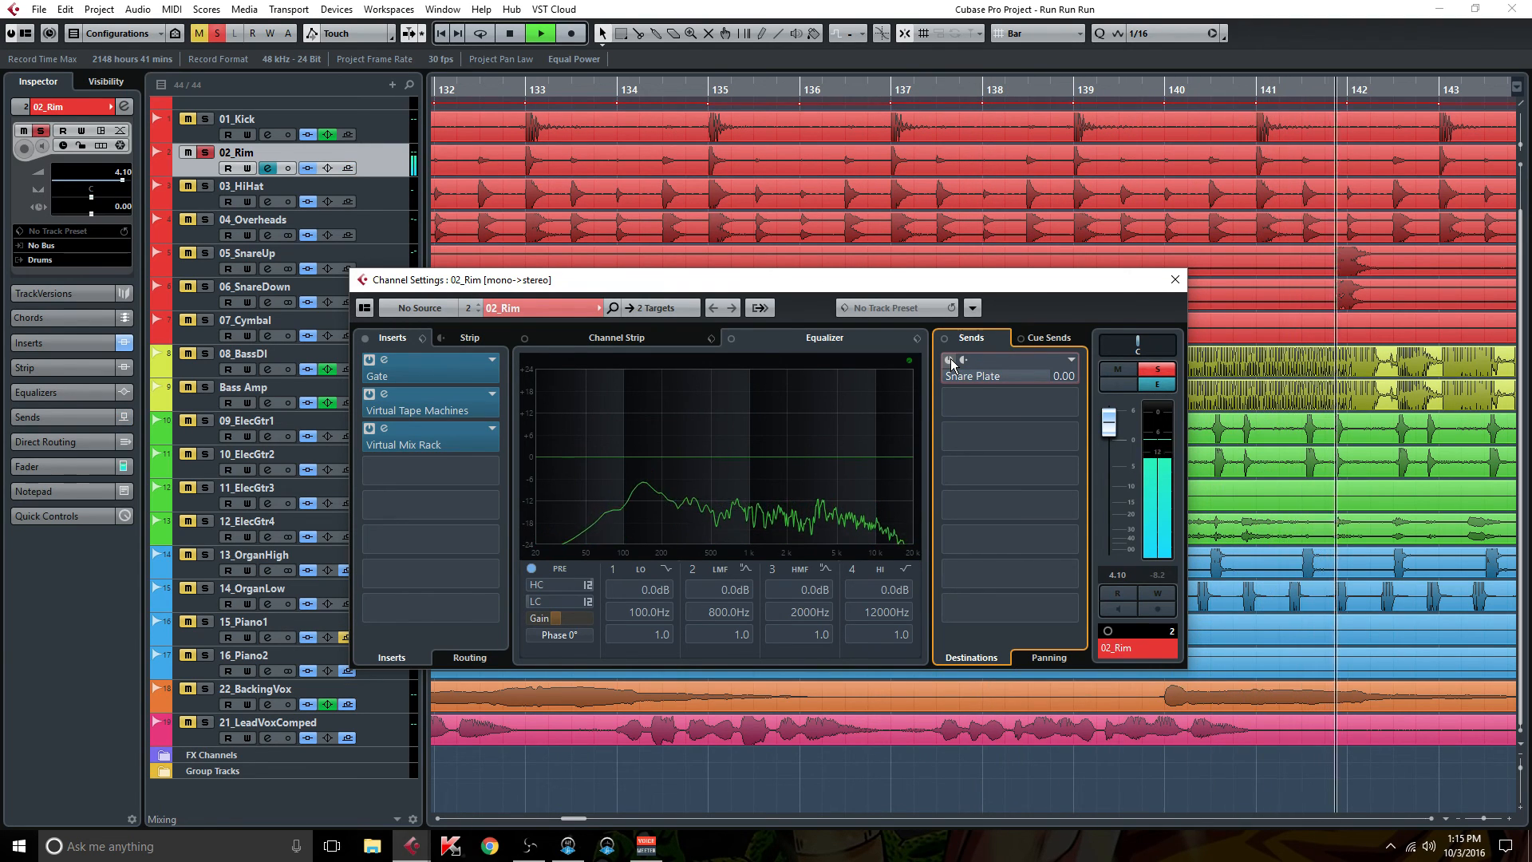
pyautogui.click(950, 358)
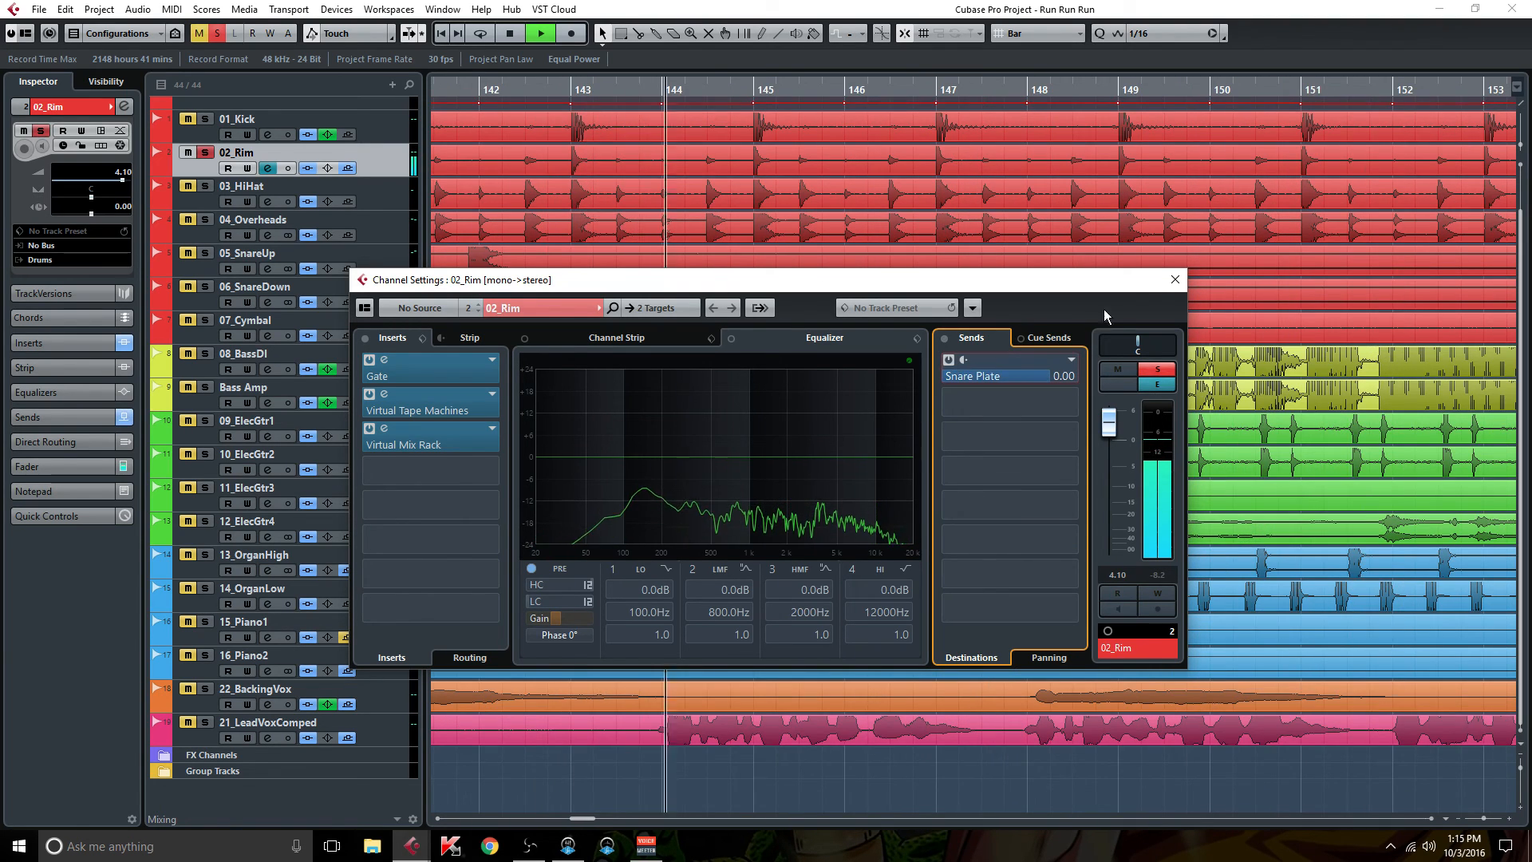
pyautogui.press('space')
pyautogui.click(1174, 280)
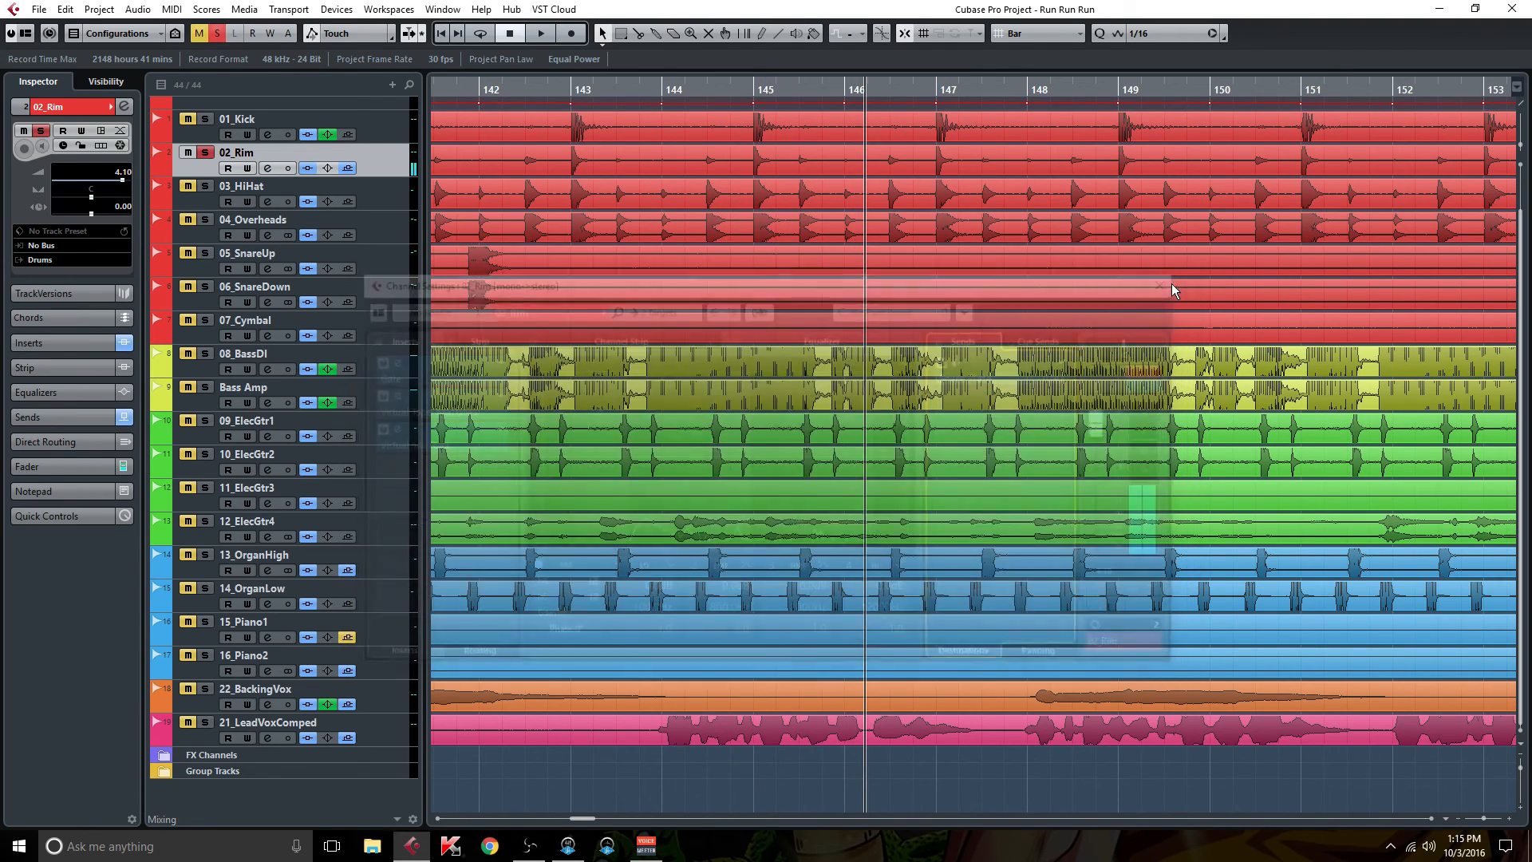
# Re-enable the bypassed sends on 15_Piano1 and take 02_Rim out of solo.
pyautogui.click(348, 637)
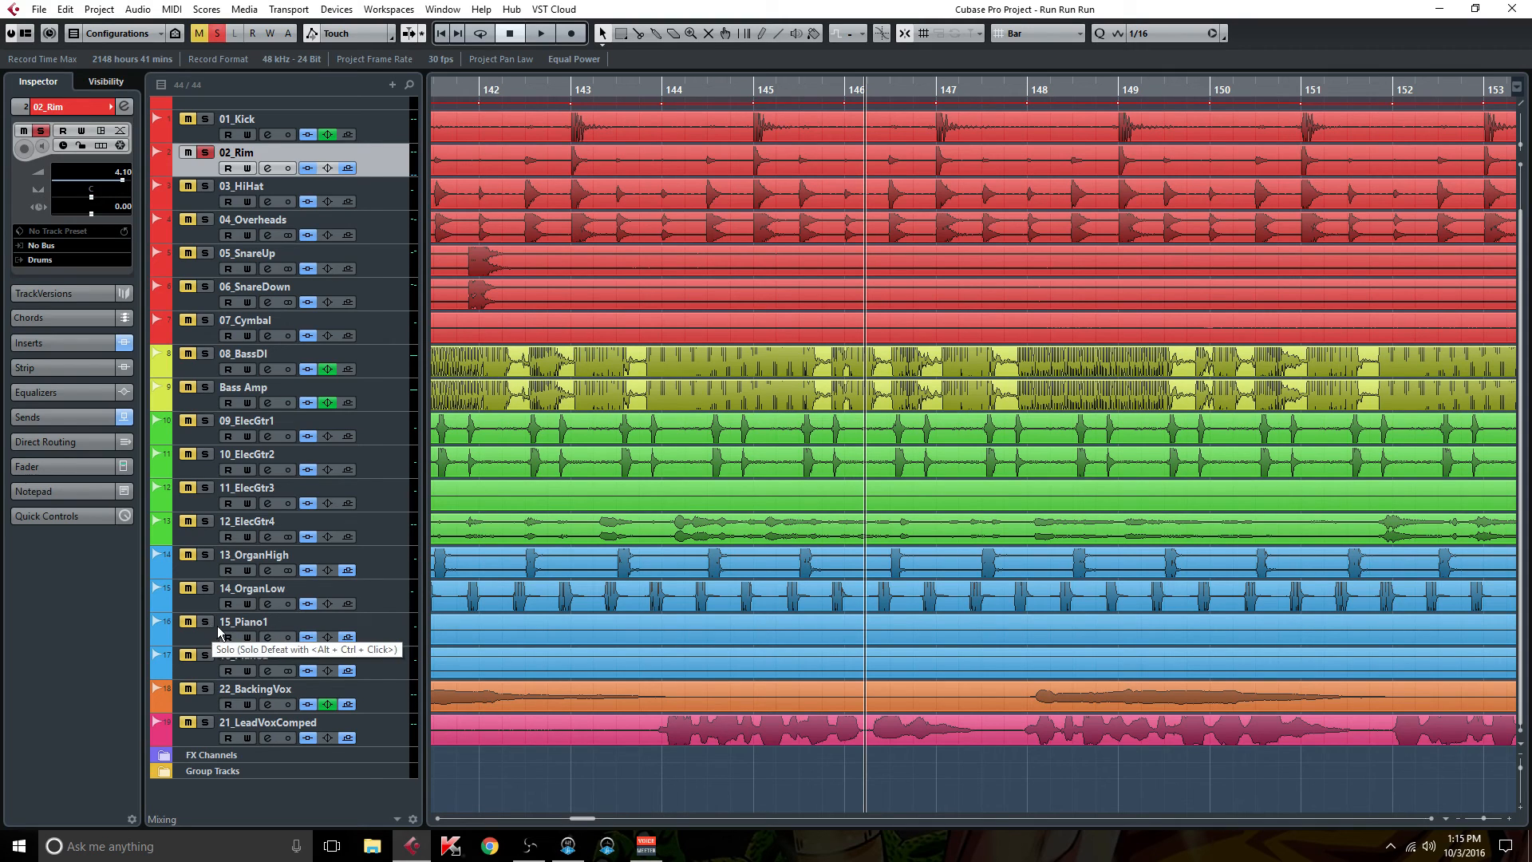
pyautogui.click(206, 153)
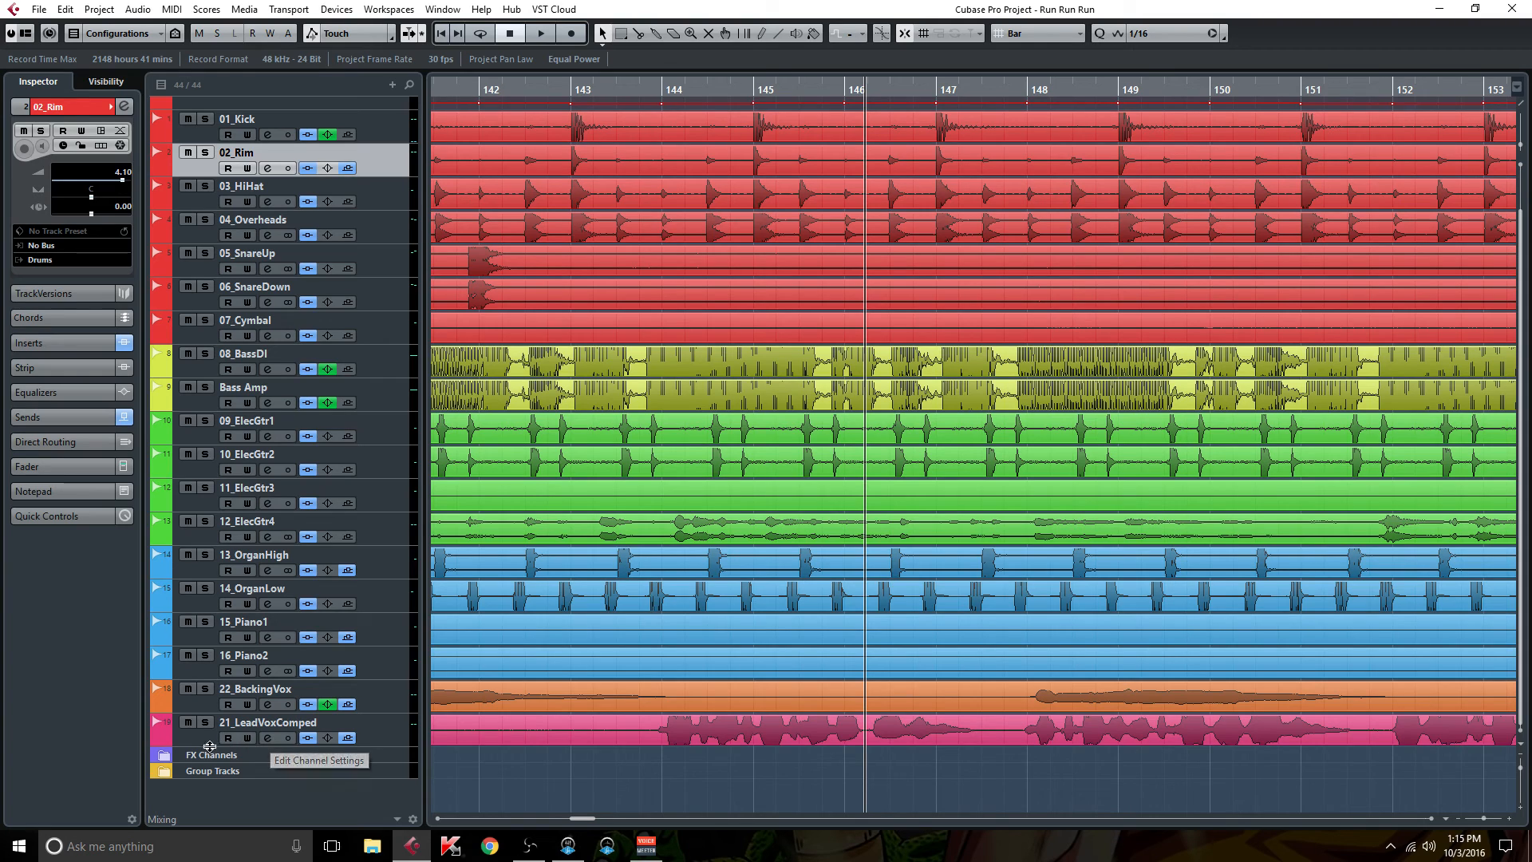
# Open the 21_LeadVoxComped channel settings, solo the vocal during playback, and compare it with all sends bypassed and active.
pyautogui.click(268, 738)
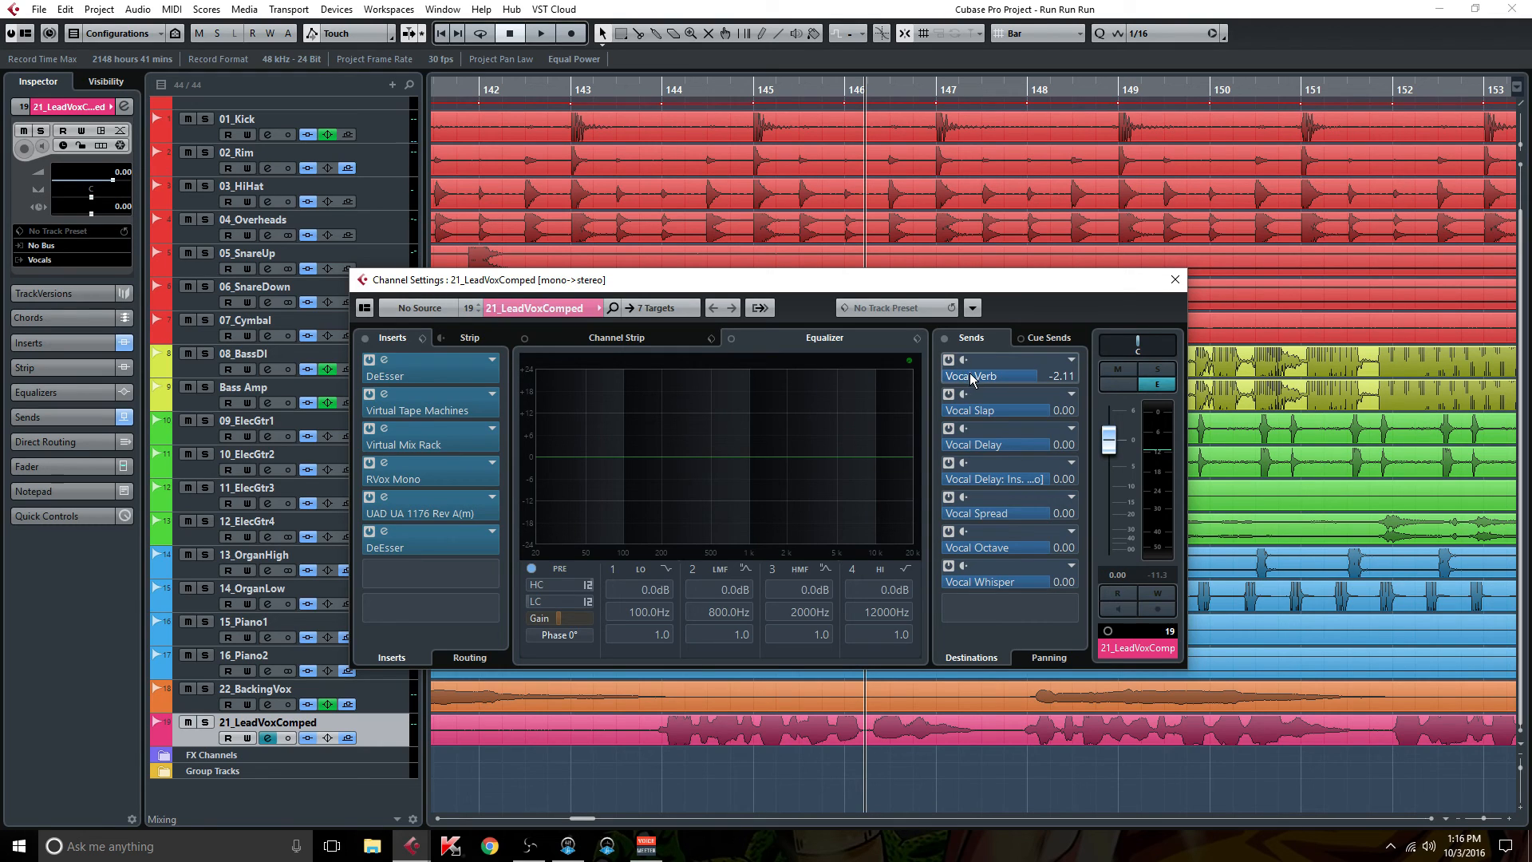
pyautogui.press('space')
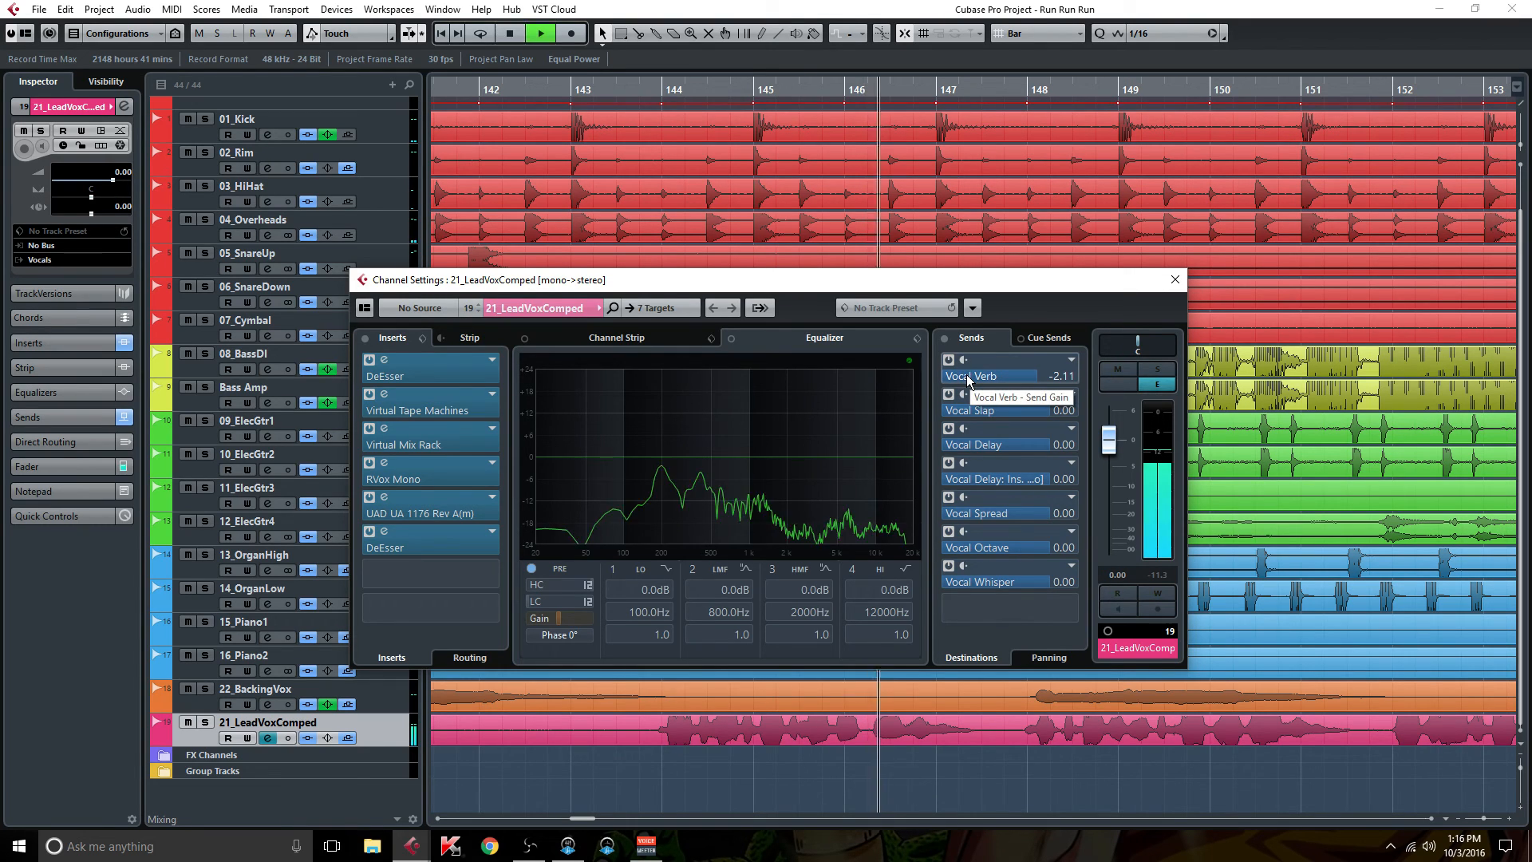
pyautogui.click(1160, 370)
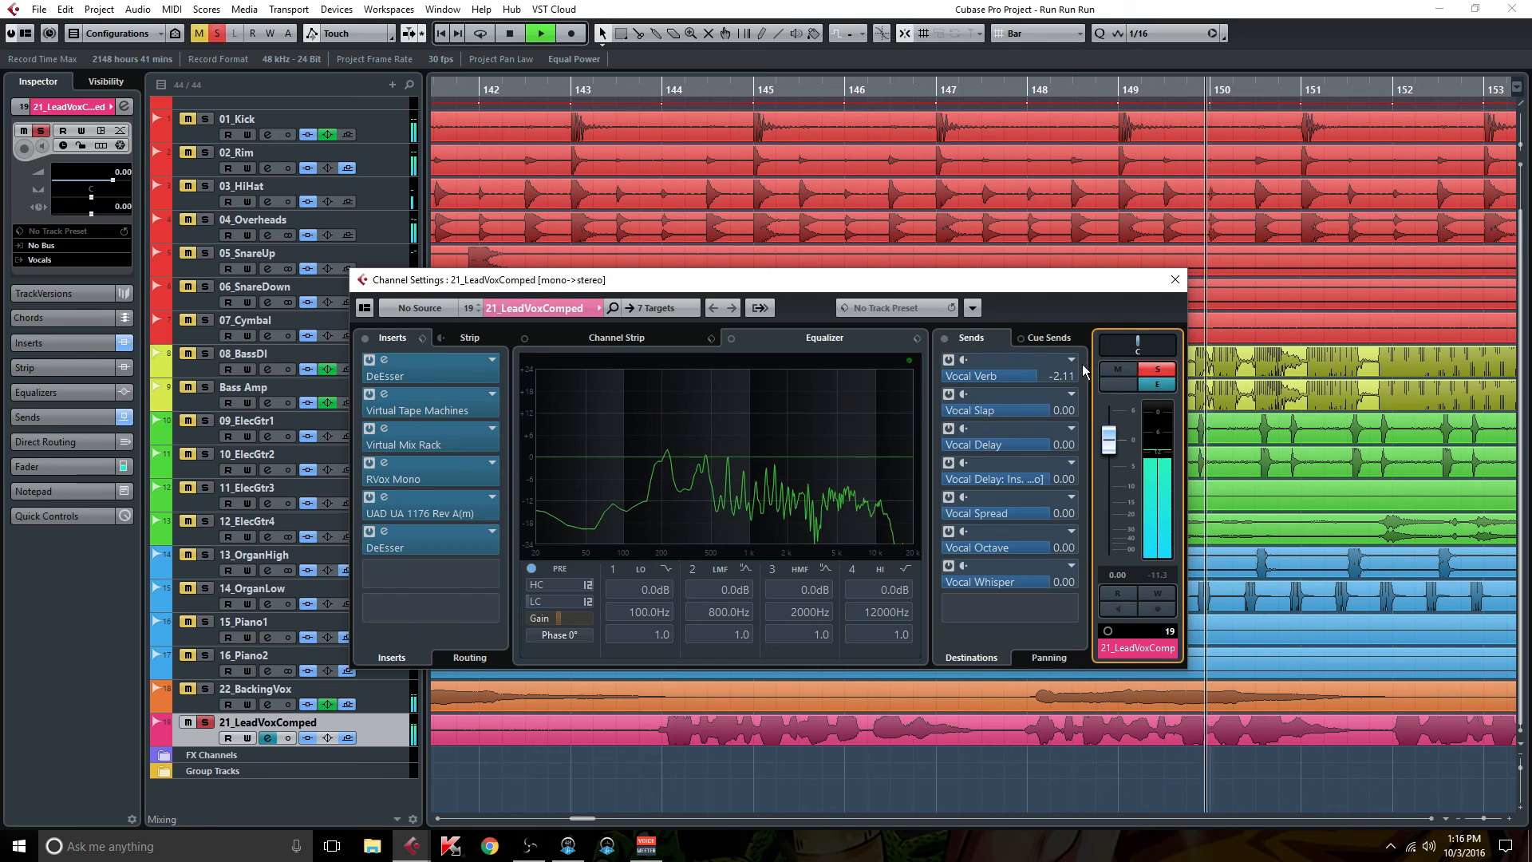
pyautogui.click(946, 339)
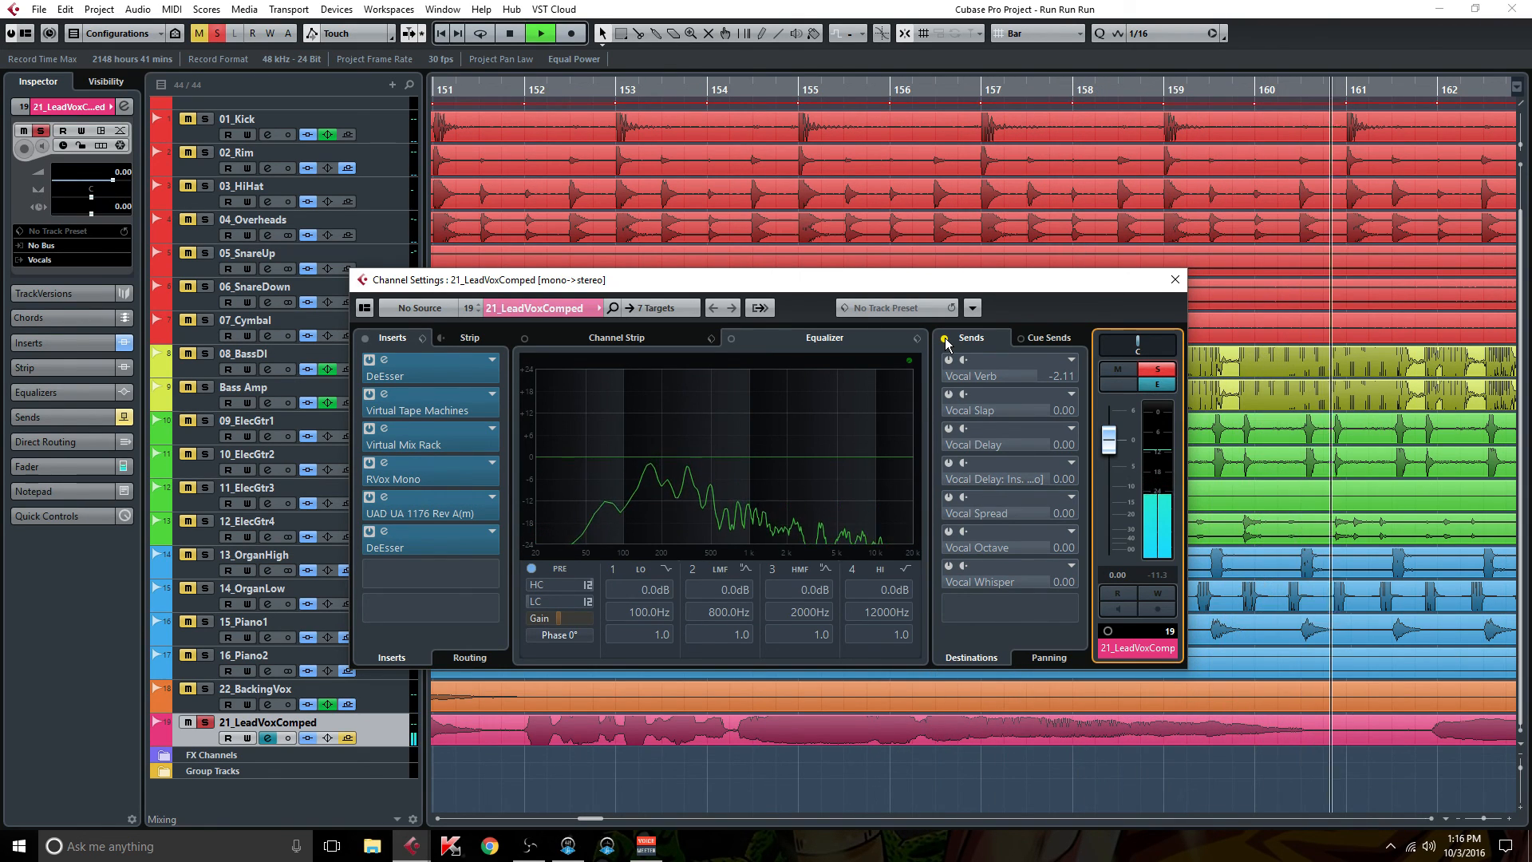
pyautogui.click(945, 339)
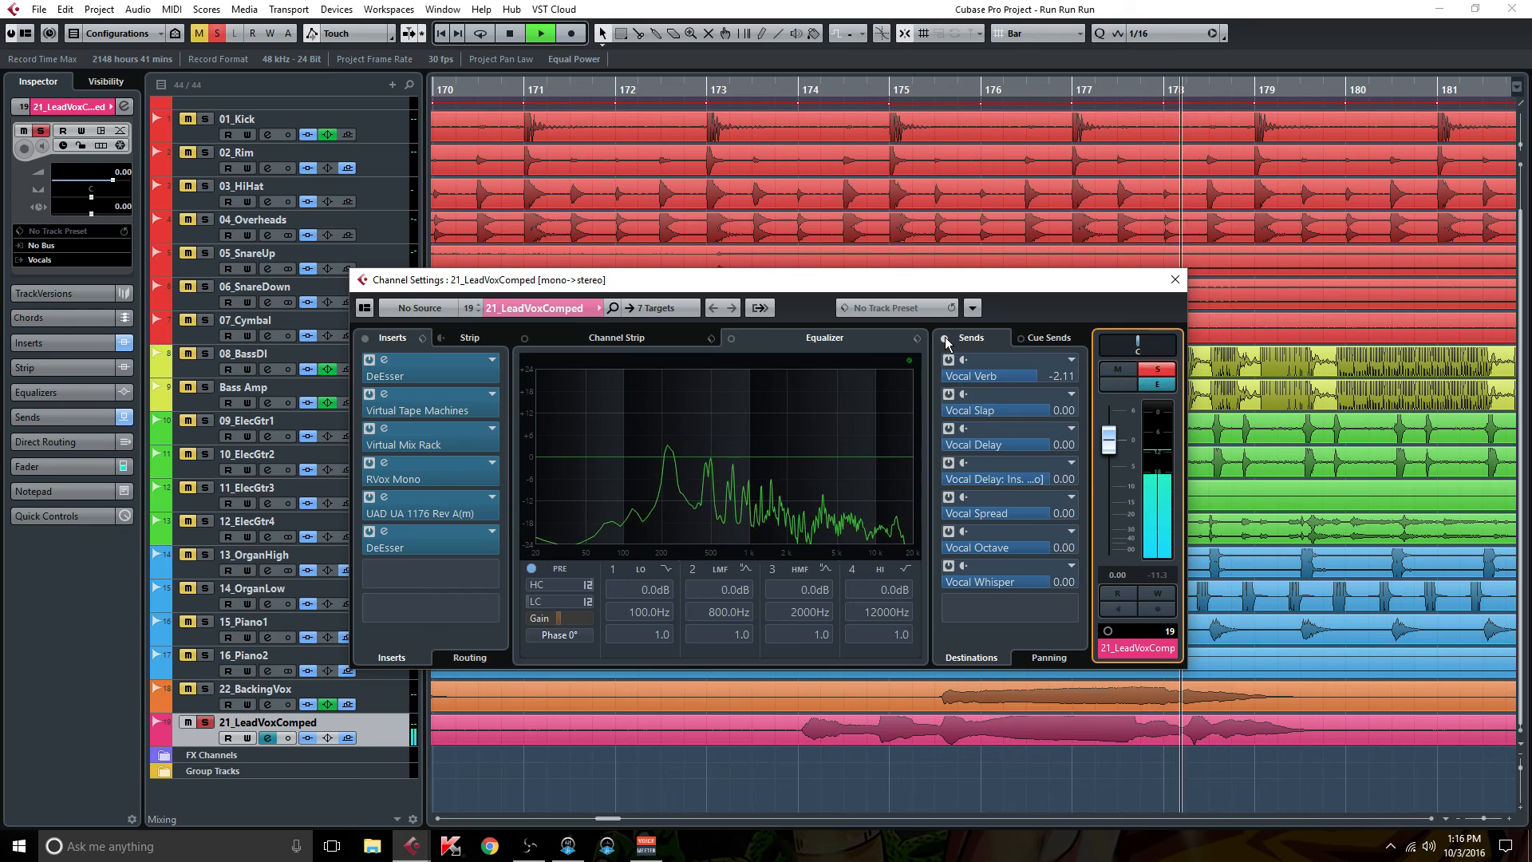
pyautogui.click(944, 337)
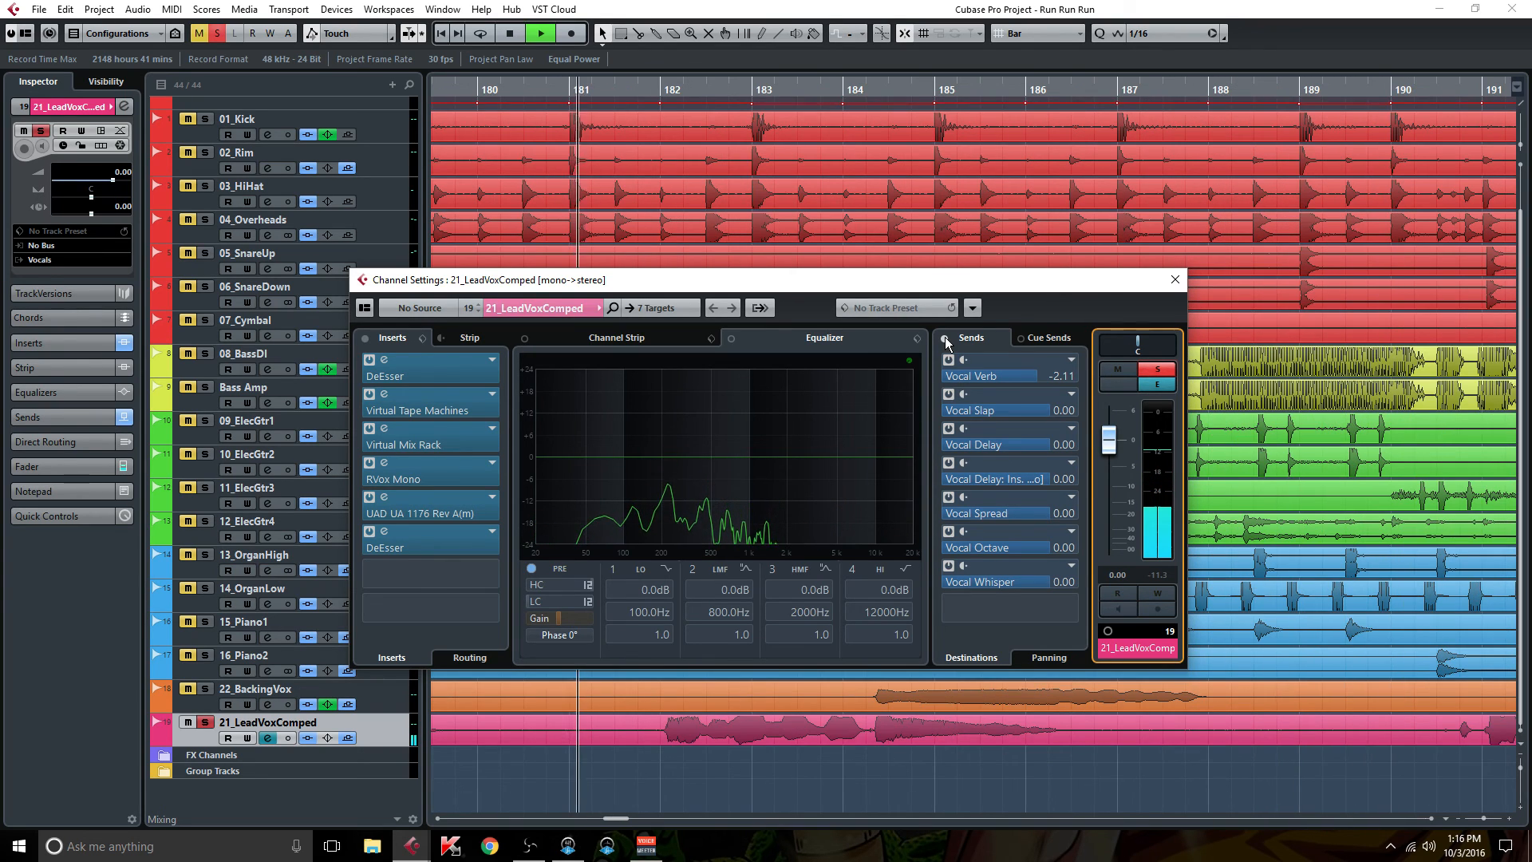
pyautogui.click(945, 337)
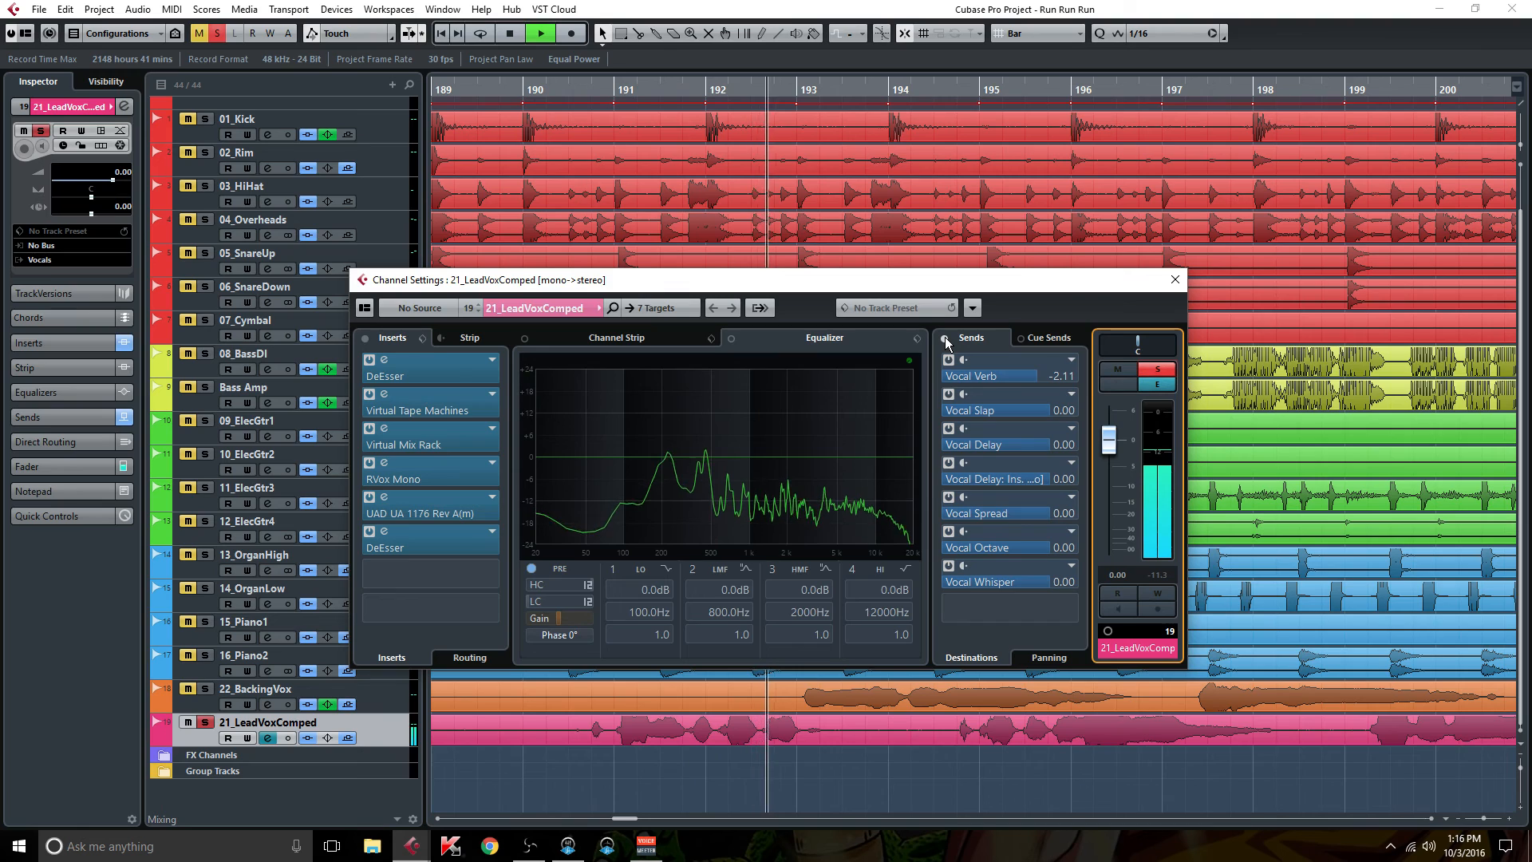
# Compare the soloed lead vocal once more with all its sends bypassed and active, stop playback and close its channel settings.
pyautogui.click(945, 337)
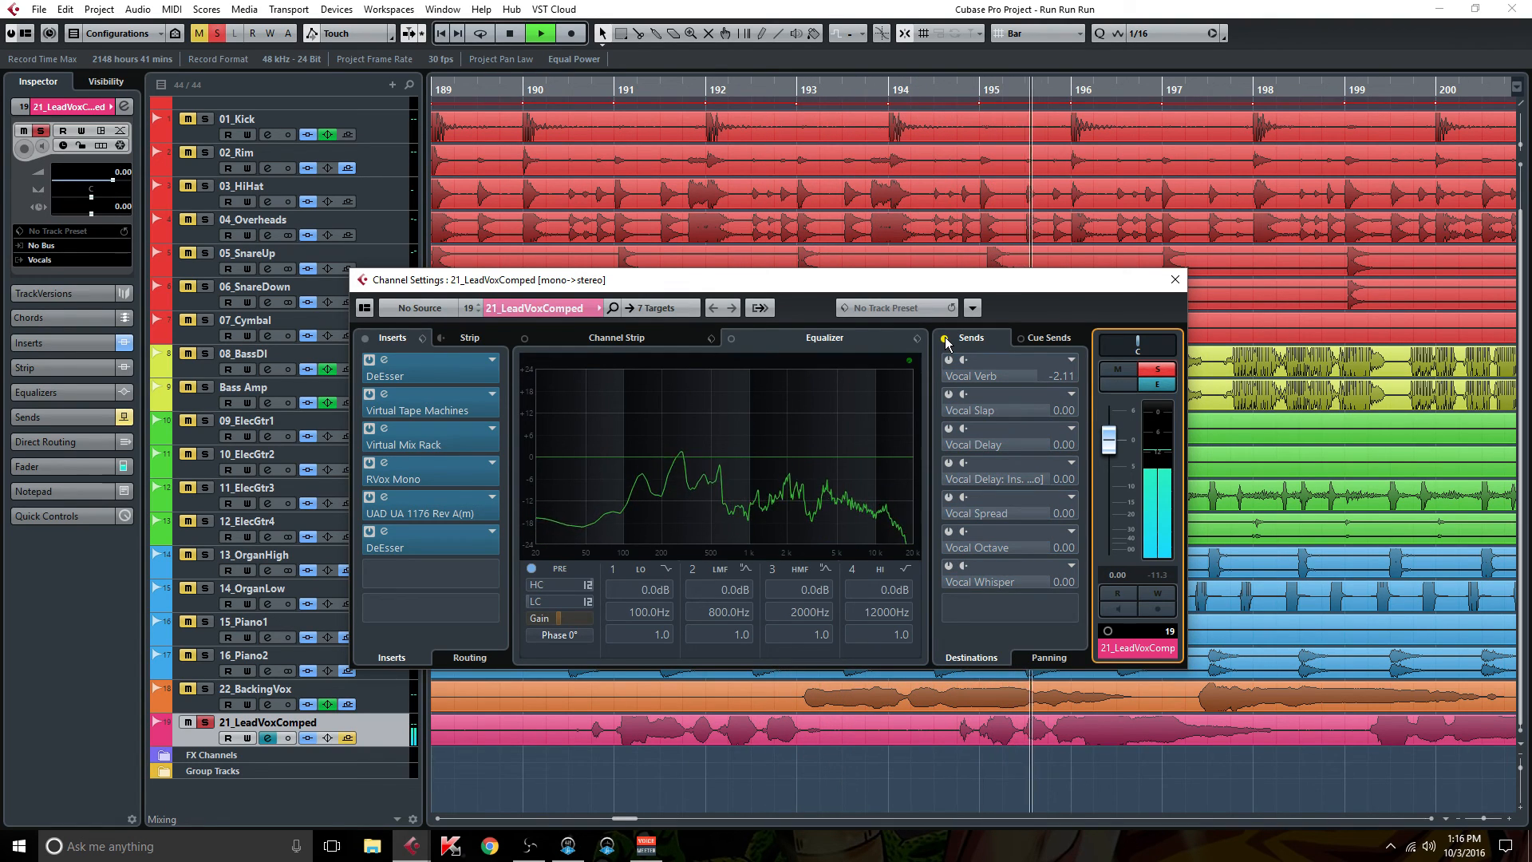
pyautogui.click(945, 337)
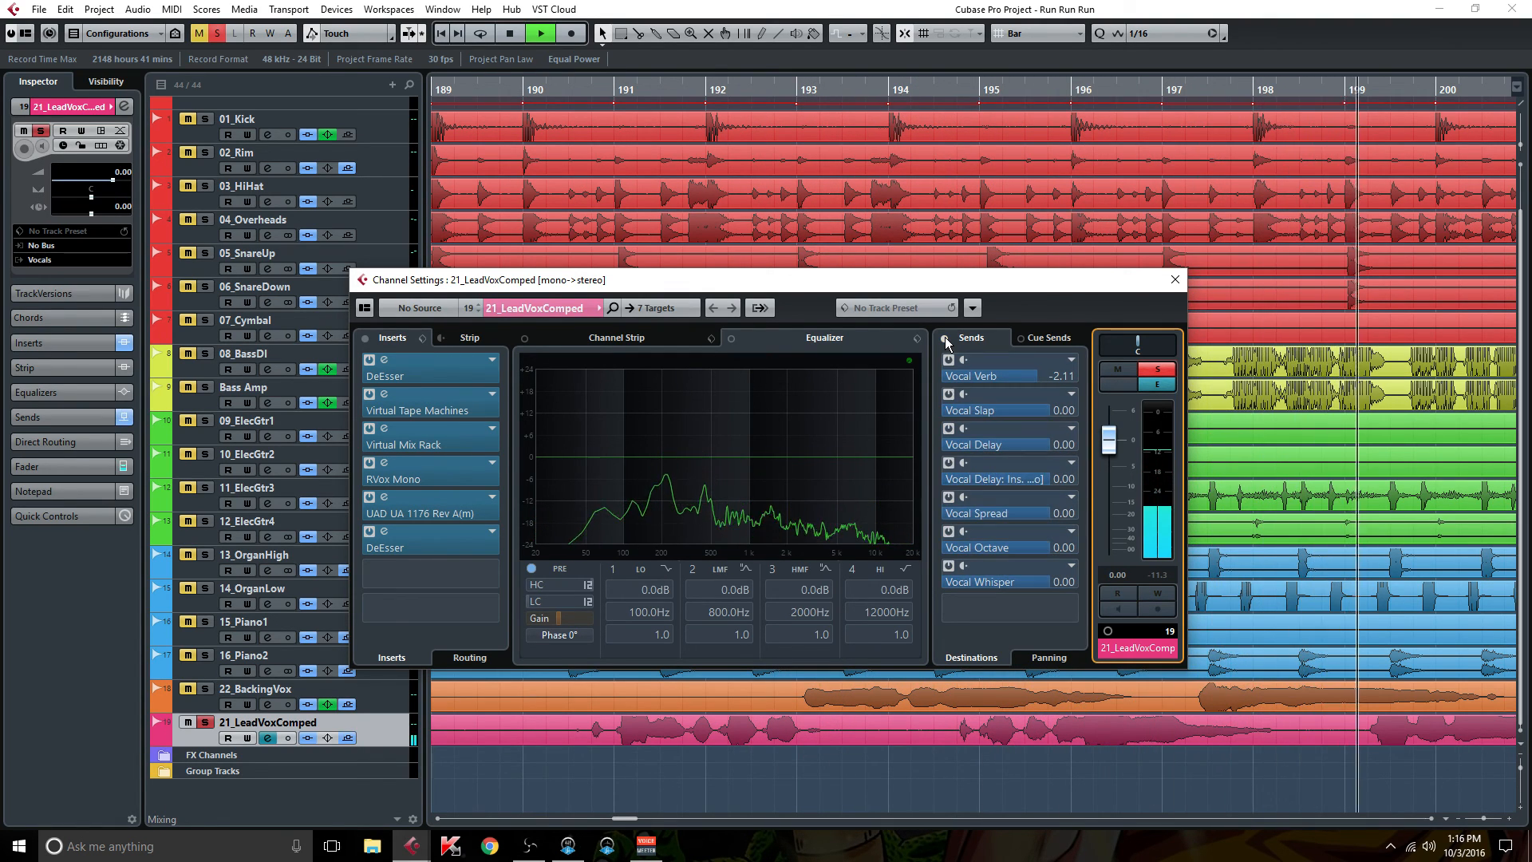
pyautogui.click(1174, 280)
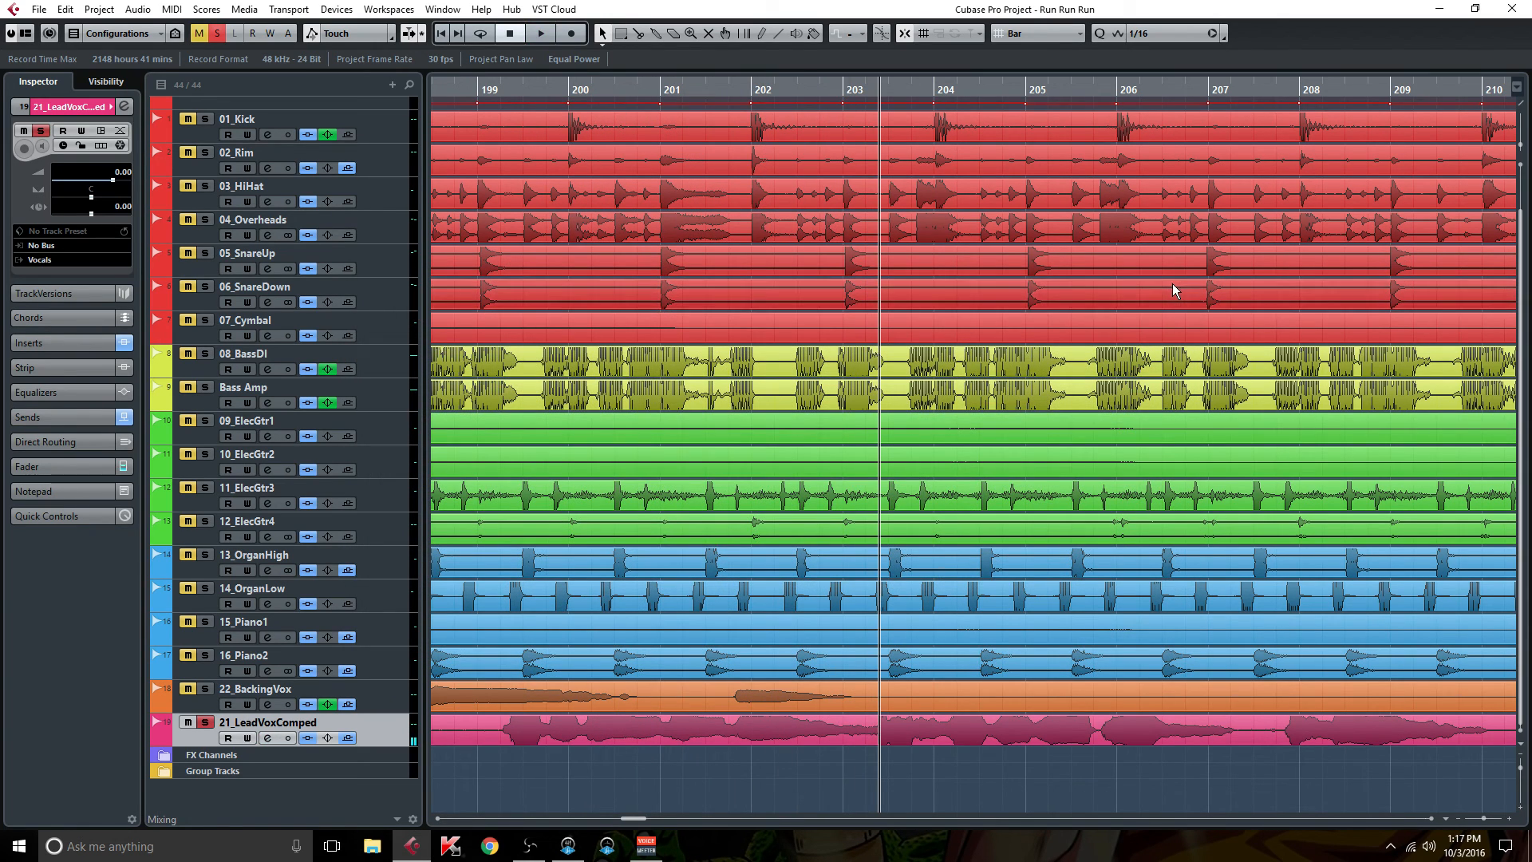
# Inspect the UAD EMT 140 reverb behind the Vocal Verb send in the 21_LeadVoxComped channel settings.
pyautogui.click(268, 738)
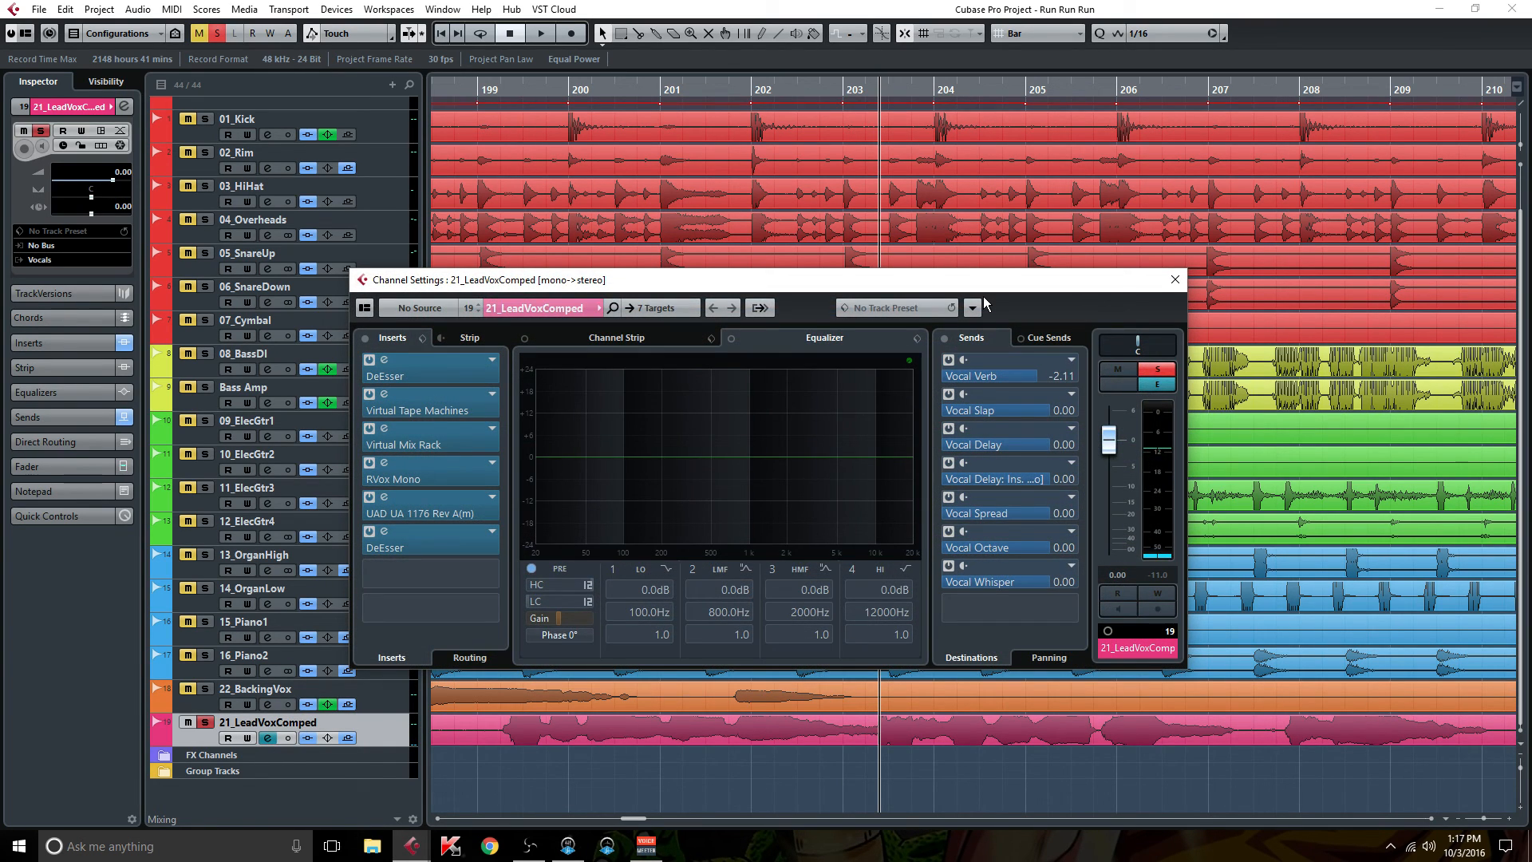
pyautogui.rightClick(1007, 373)
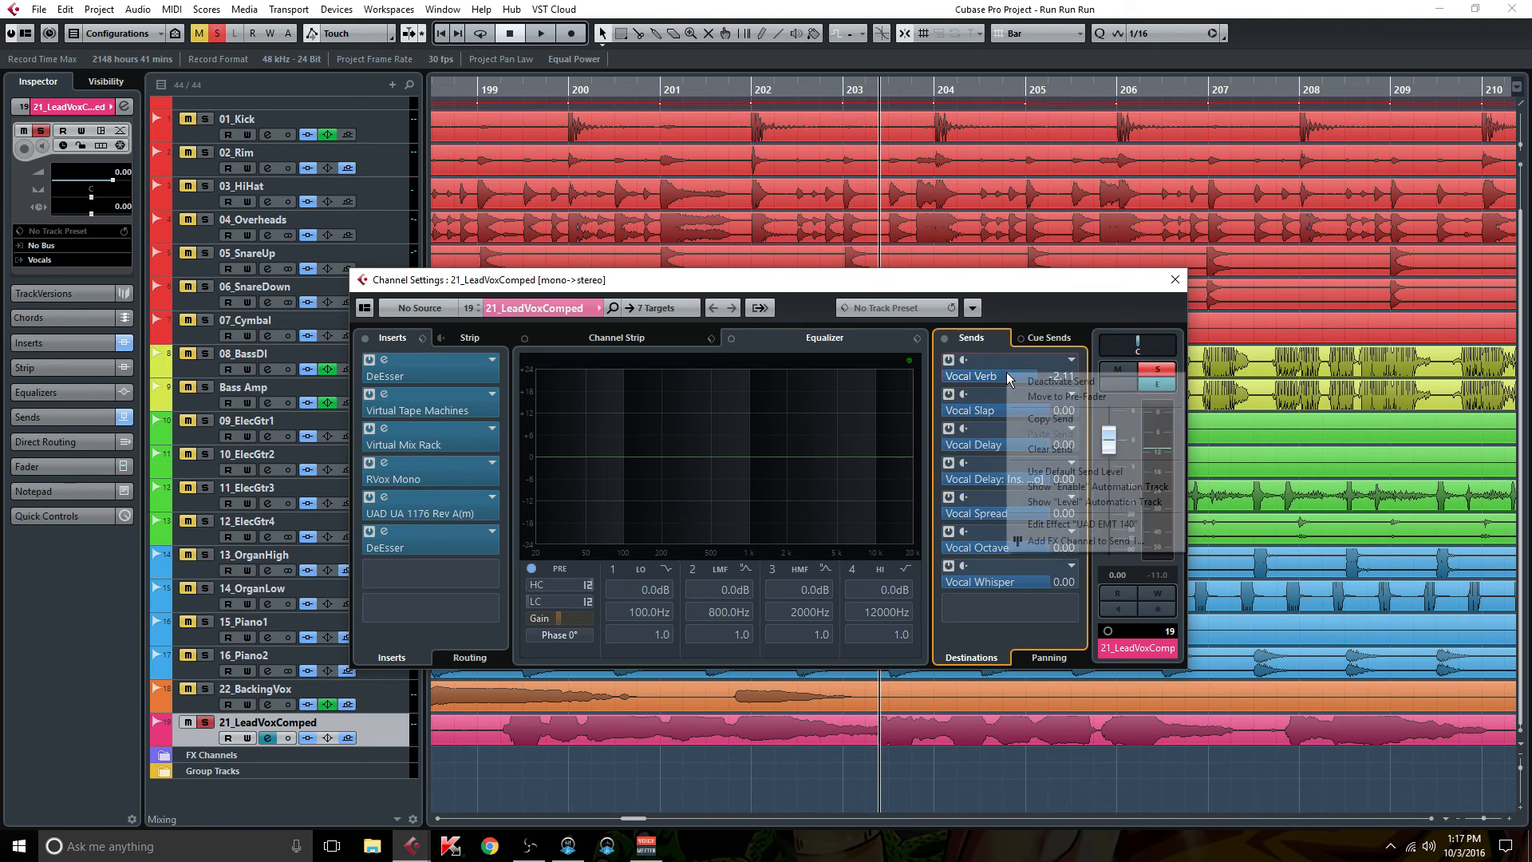
pyautogui.click(1084, 525)
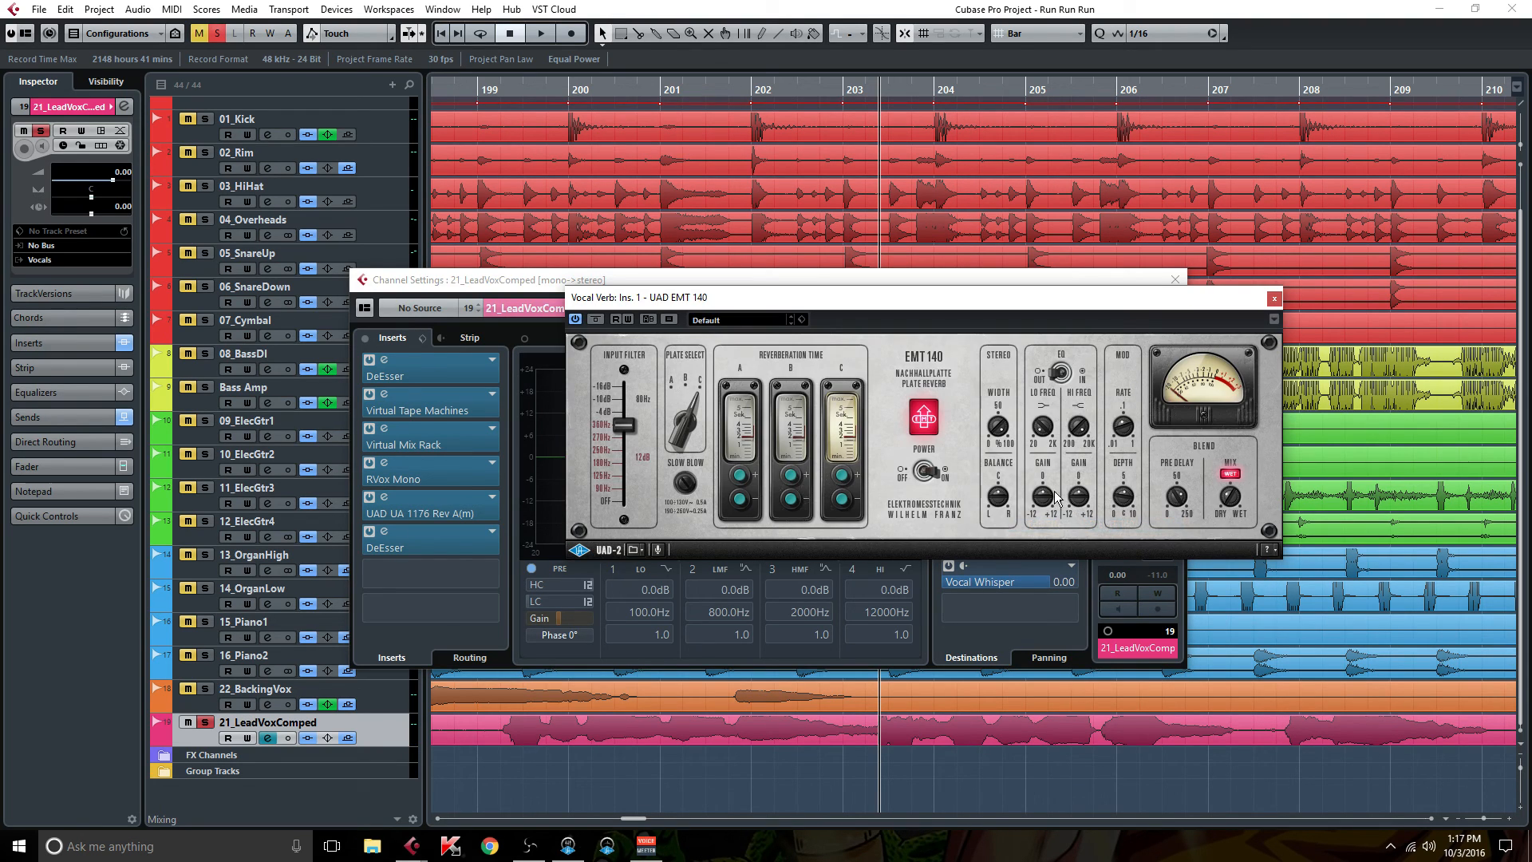
pyautogui.moveTo(882, 293); pyautogui.dragTo(833, 180)
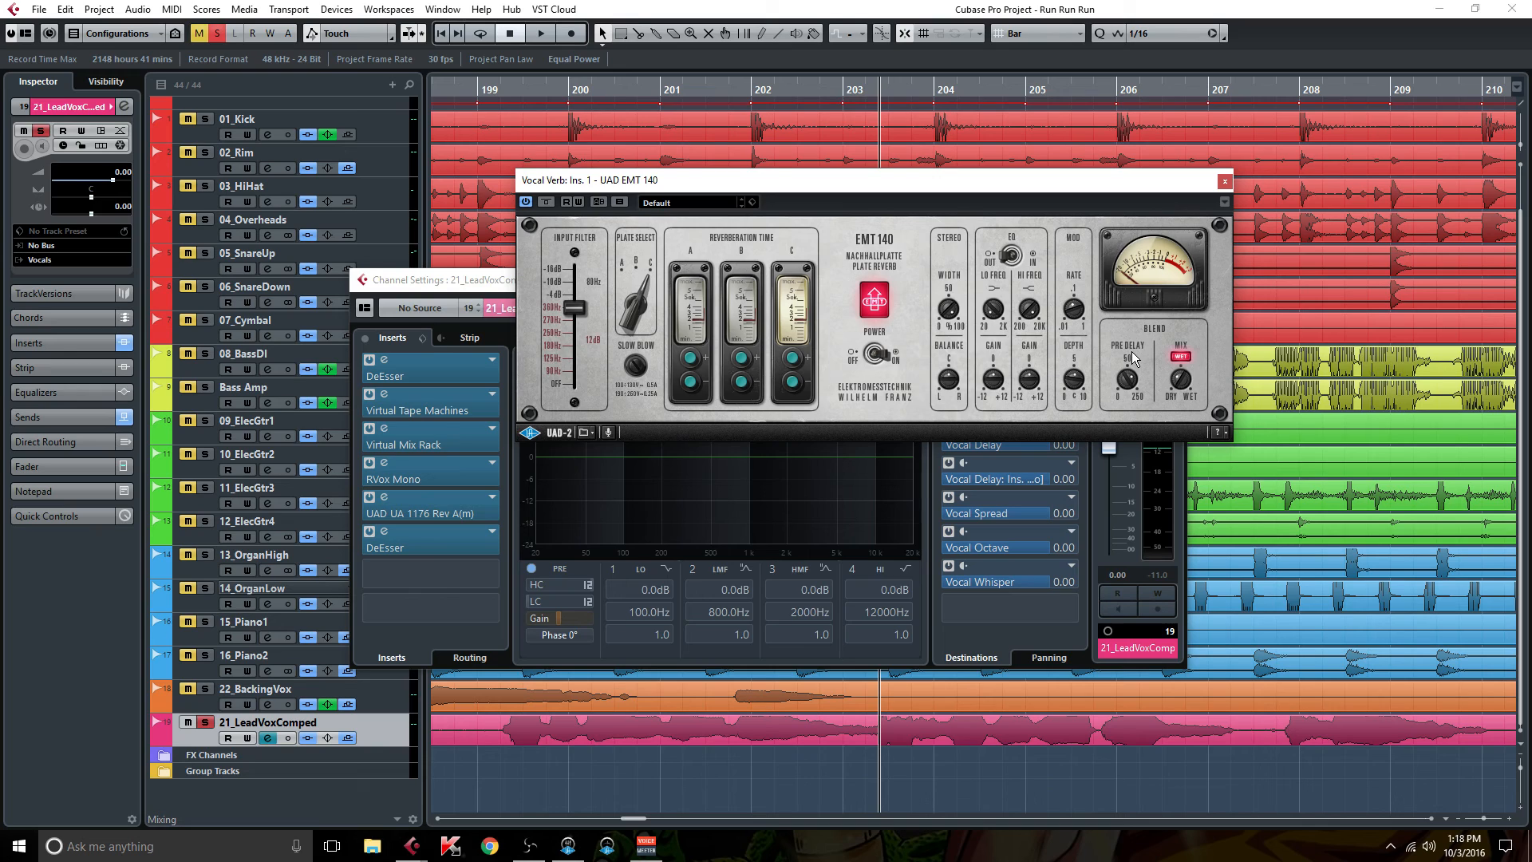
pyautogui.click(1224, 181)
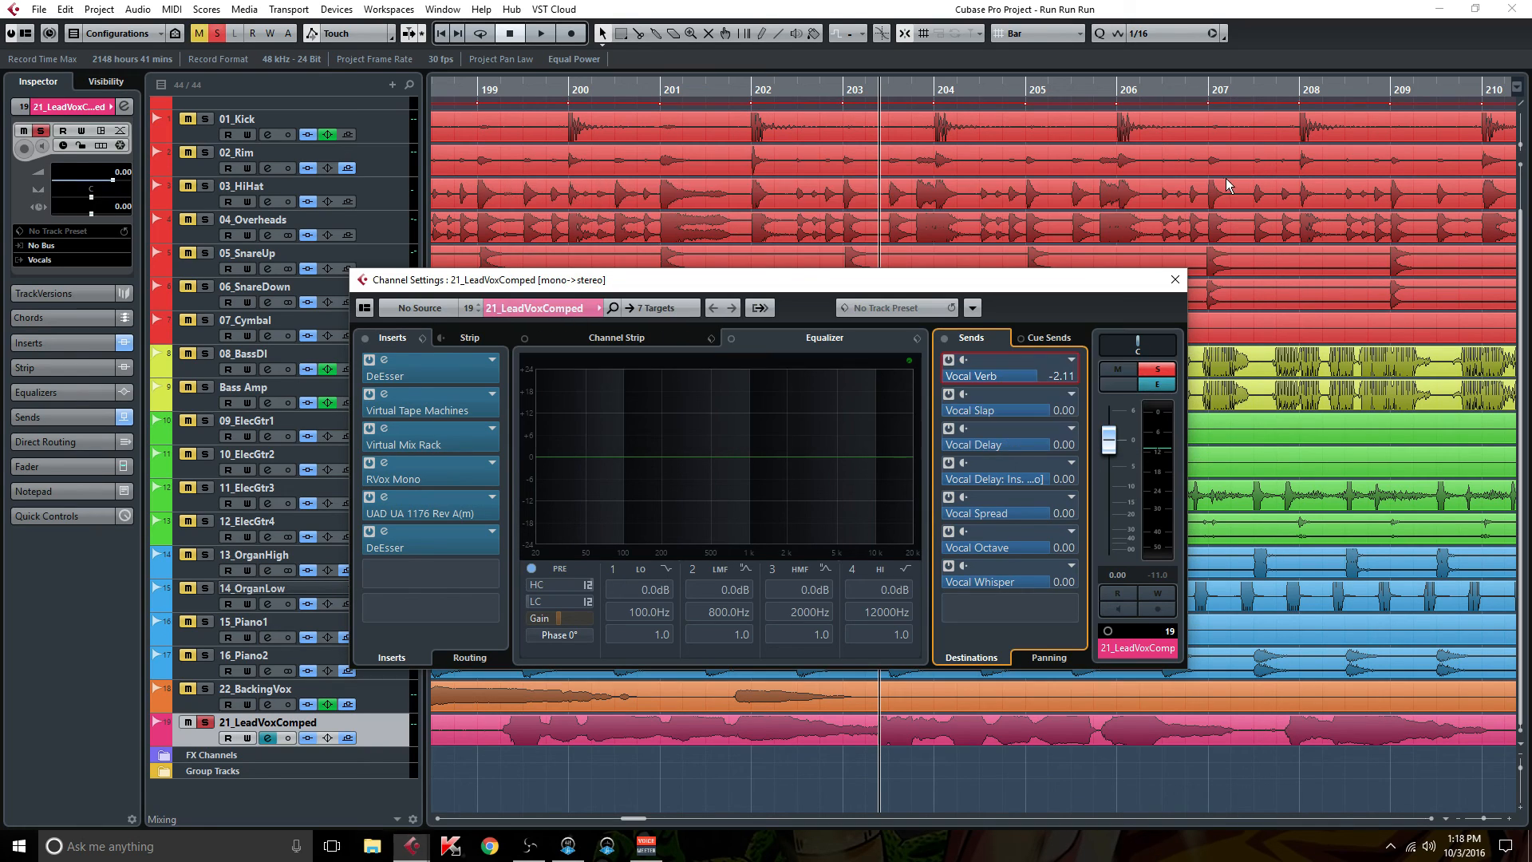
# Inspect the StereoDelay effect behind the lead vocal's Vocal Slap send.
pyautogui.rightClick(1008, 410)
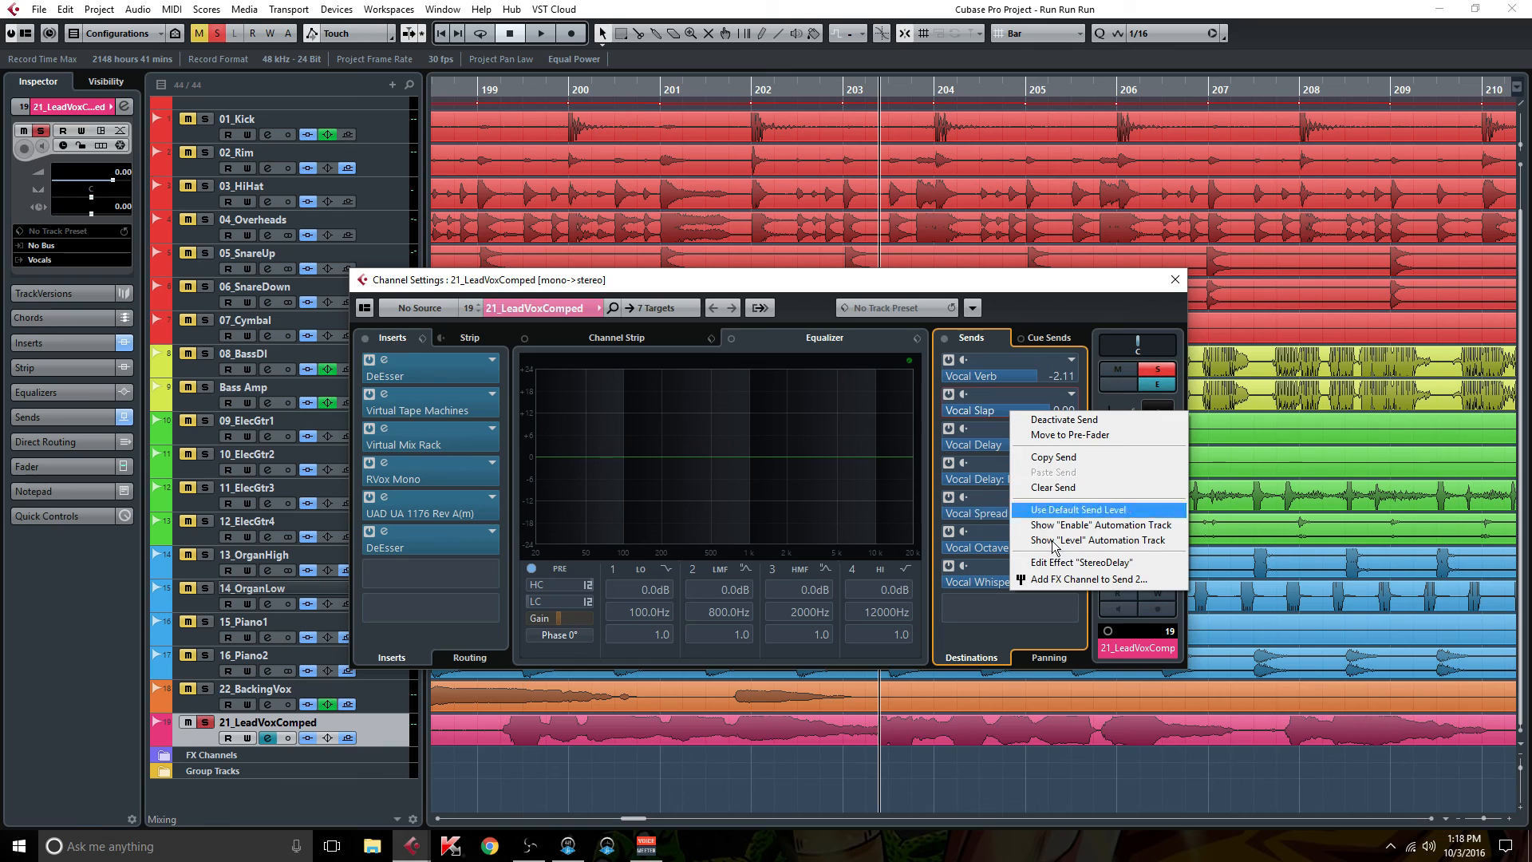
pyautogui.click(1070, 562)
pyautogui.moveTo(810, 365); pyautogui.dragTo(899, 221)
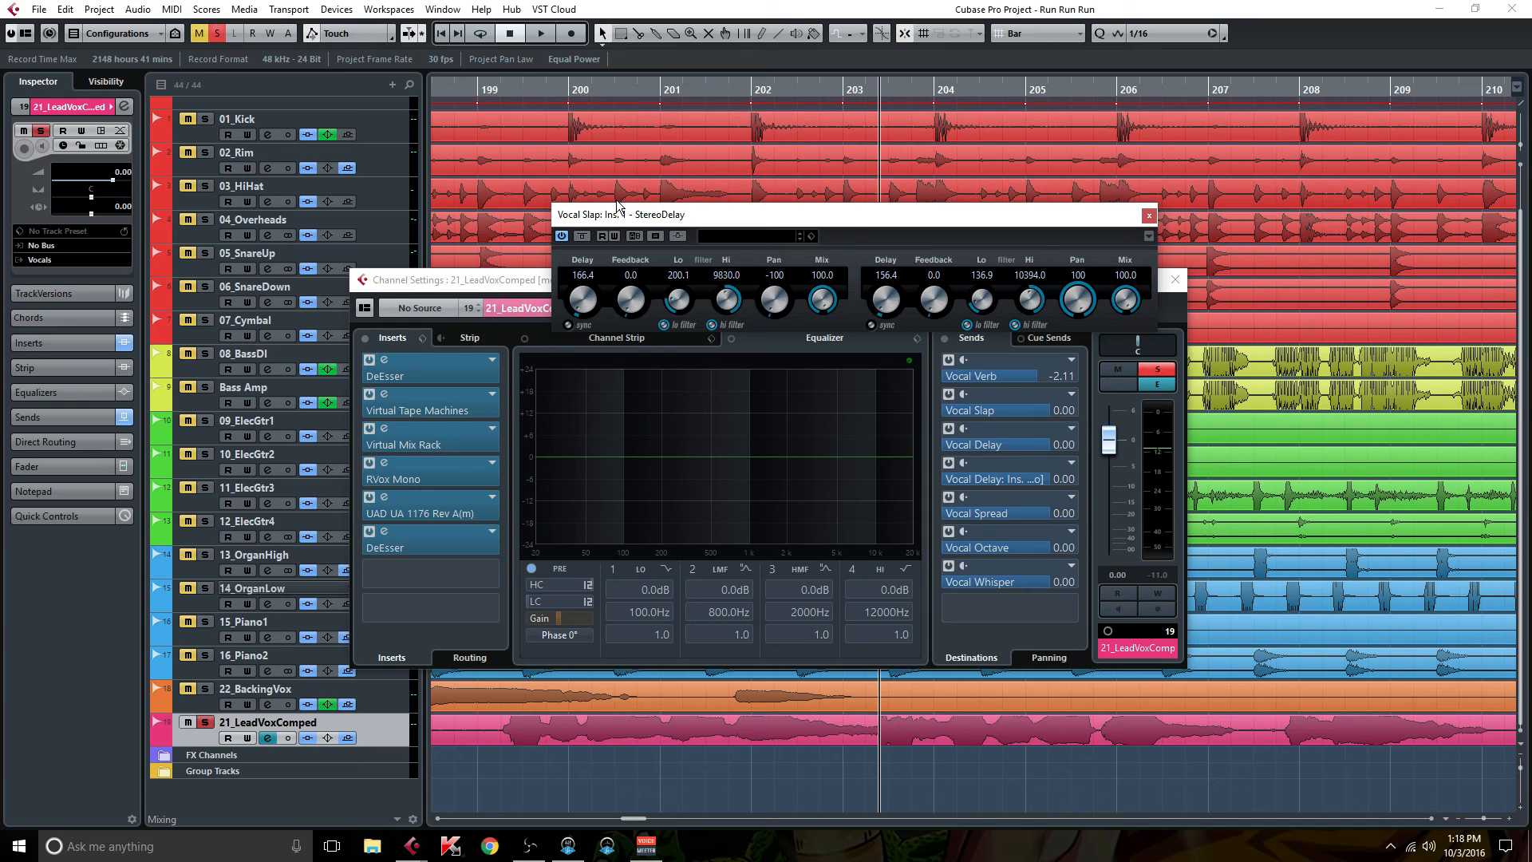
pyautogui.click(1146, 216)
# Inspect the Lexicon PSP42 effect behind the lead vocal's Vocal Delay send.
pyautogui.rightClick(989, 444)
pyautogui.click(1063, 593)
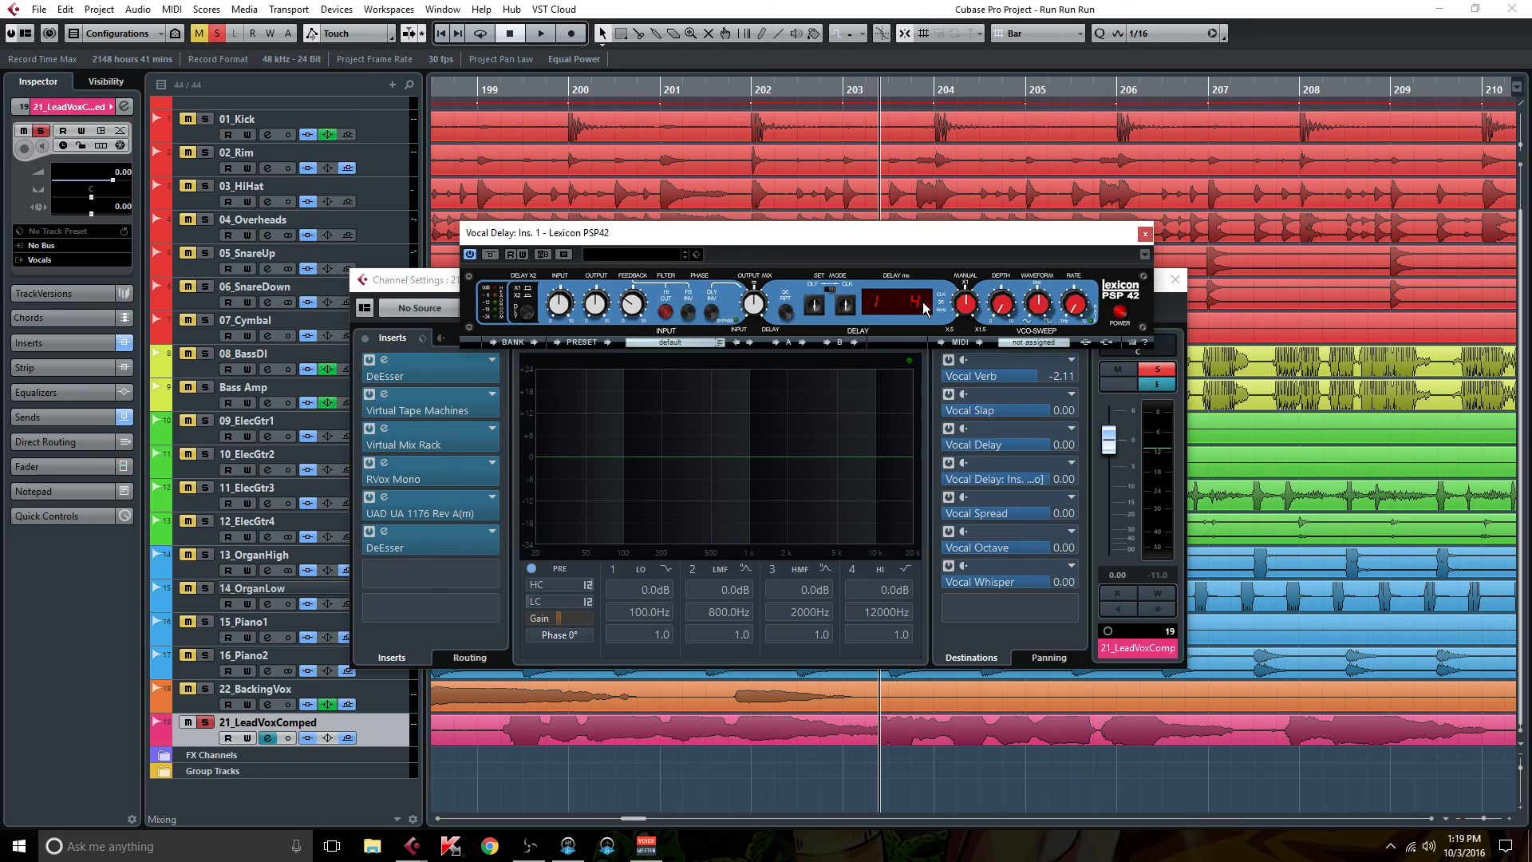
pyautogui.click(1145, 236)
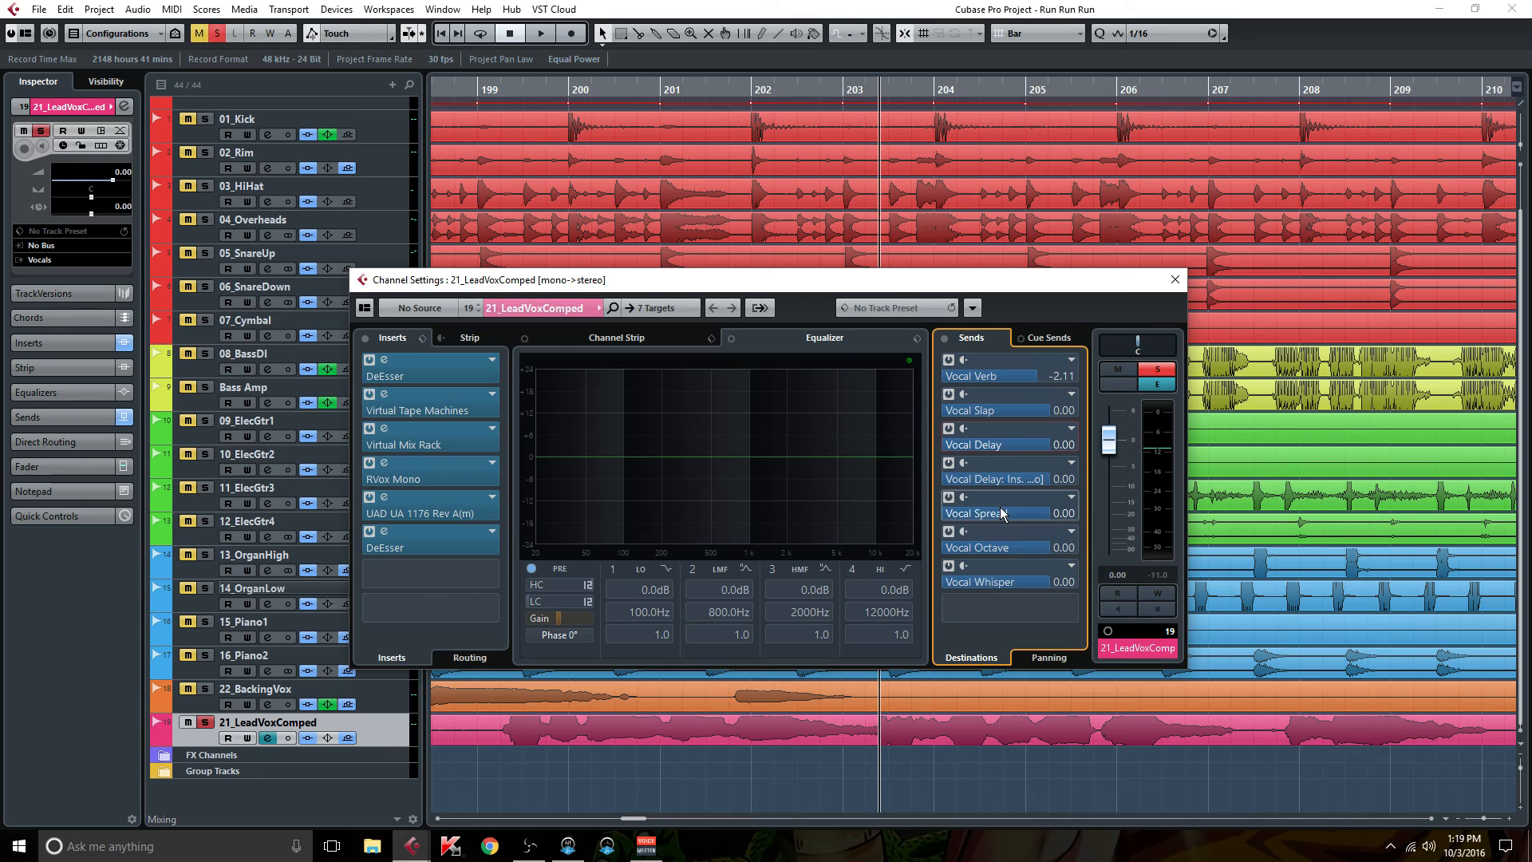
# Check which effect the Vocal Spread send uses and inspect the LittleAlterBoy settings behind the Vocal Octave send.
pyautogui.rightClick(1002, 513)
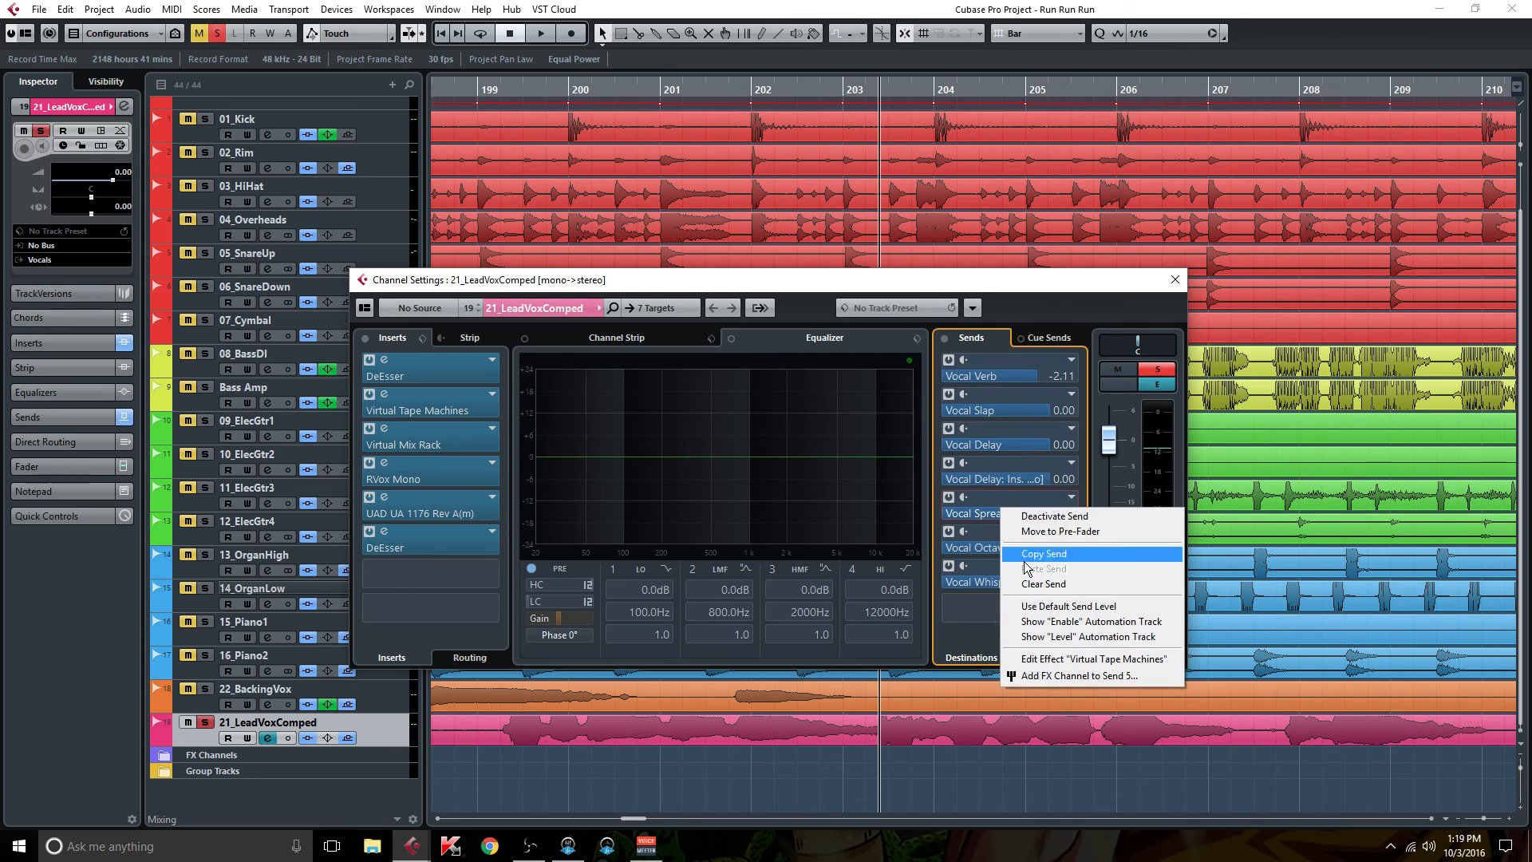
pyautogui.click(982, 286)
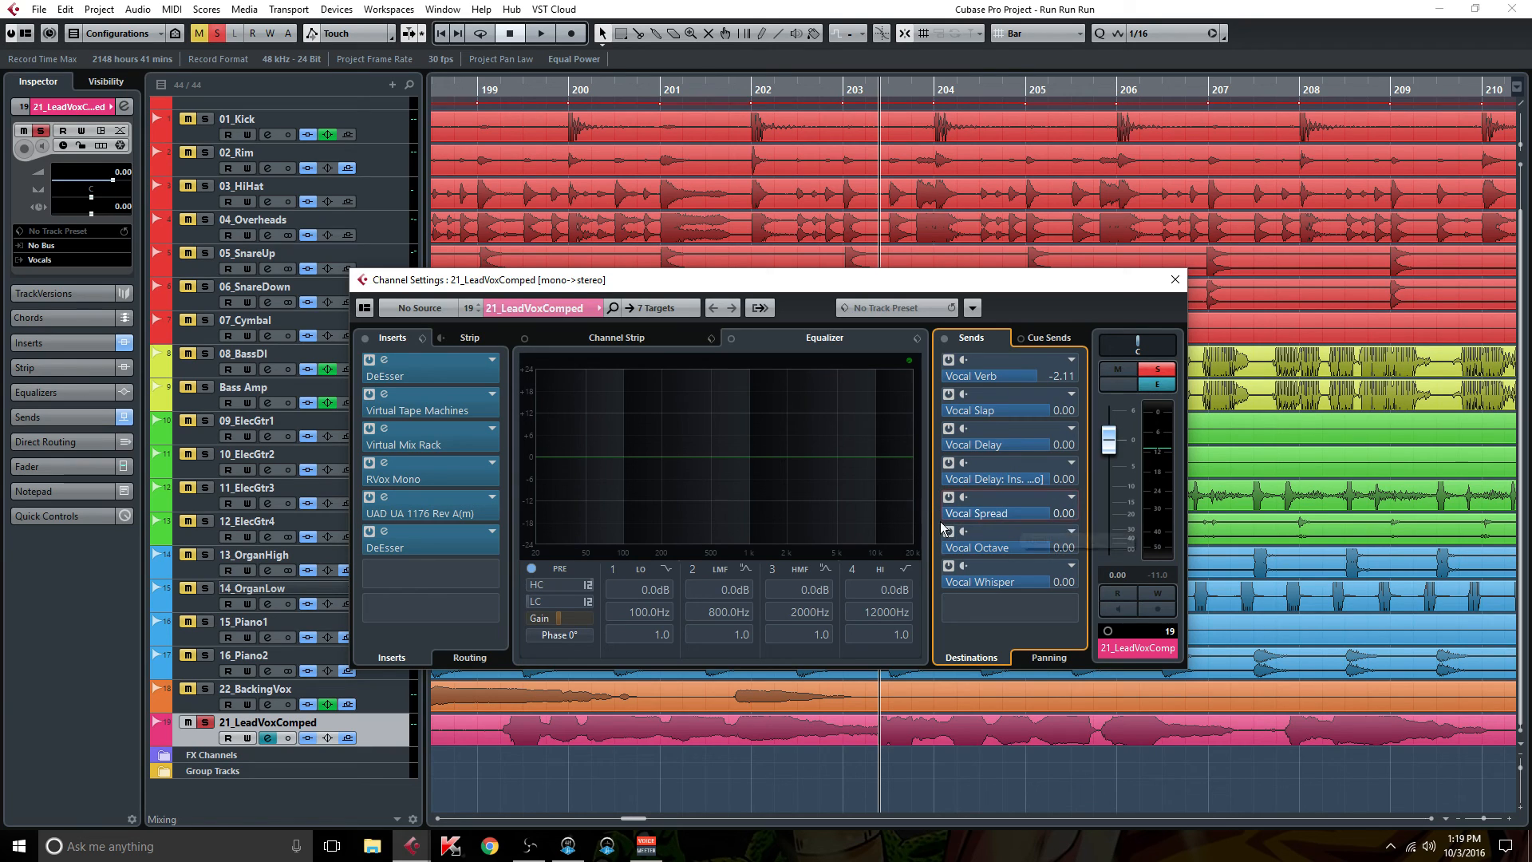
pyautogui.rightClick(1007, 547)
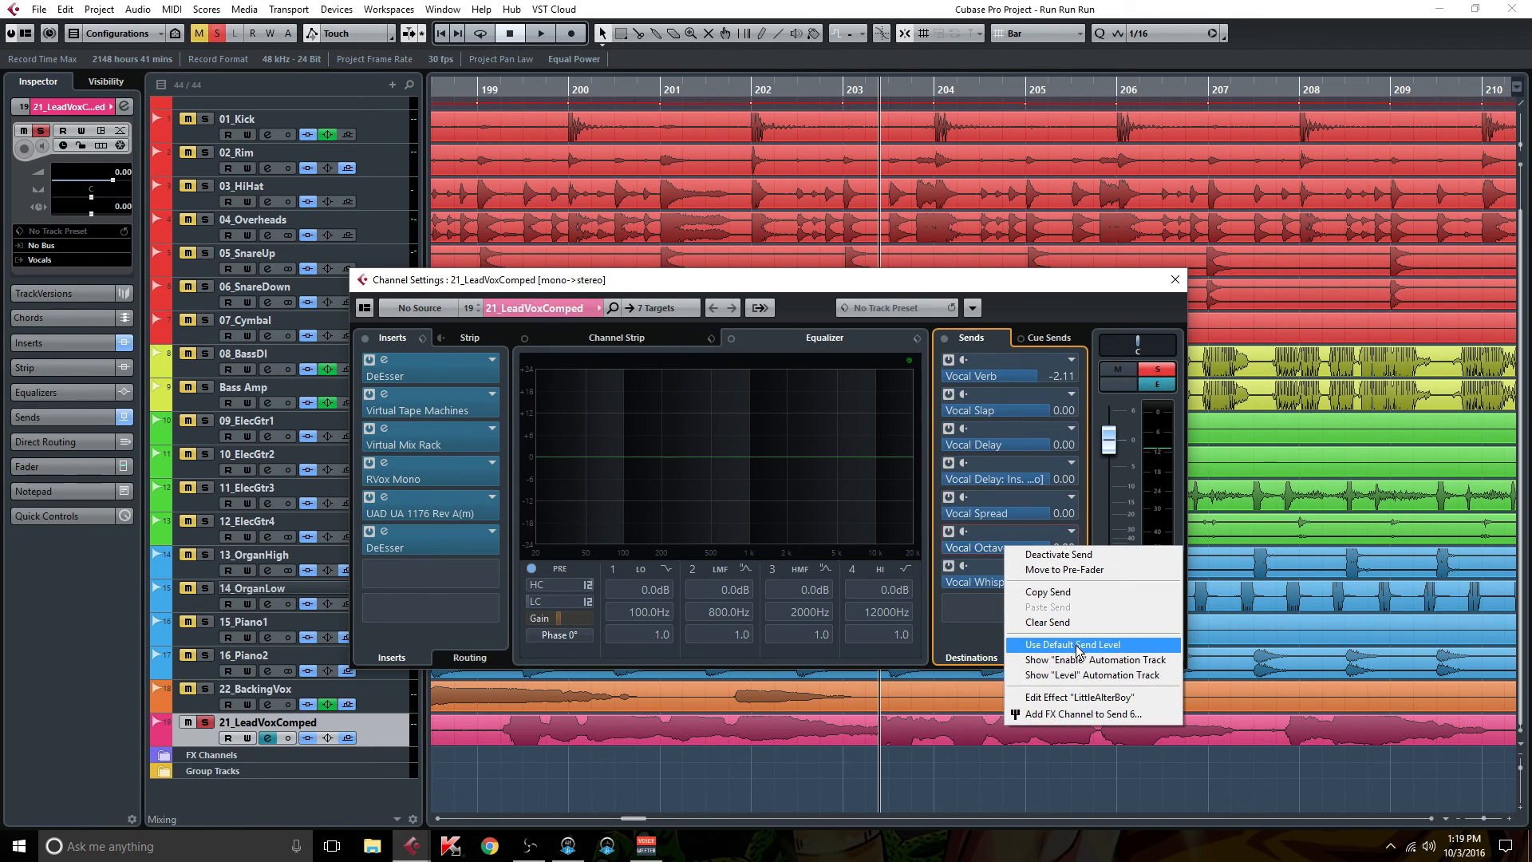
pyautogui.click(1074, 699)
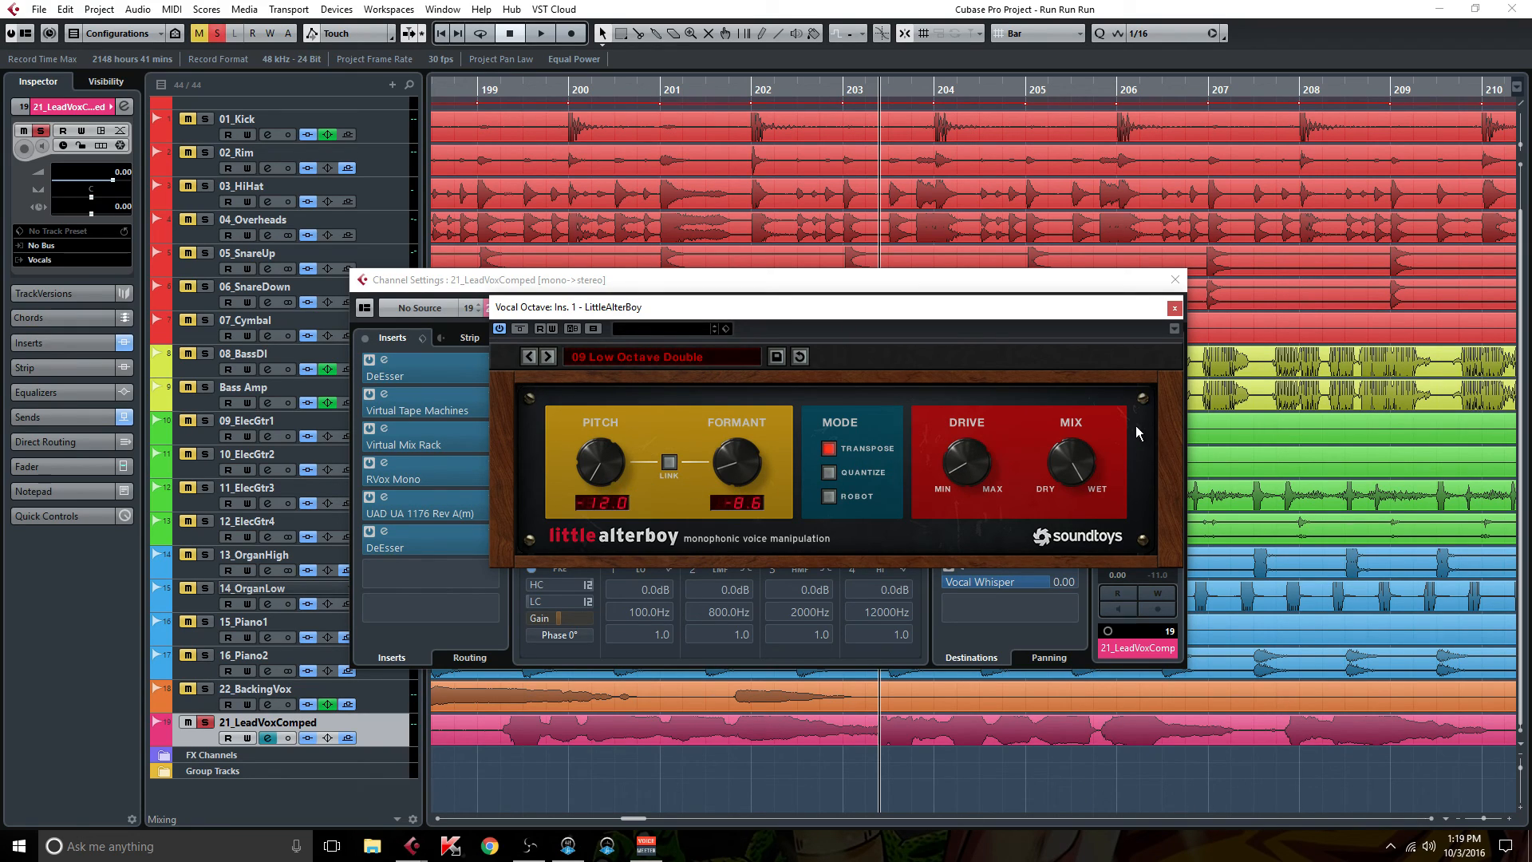
pyautogui.click(1174, 308)
# Inspect the Morphoder Mono effect behind the Vocal Whisper send and close the lead vocal's channel settings.
pyautogui.rightClick(1028, 580)
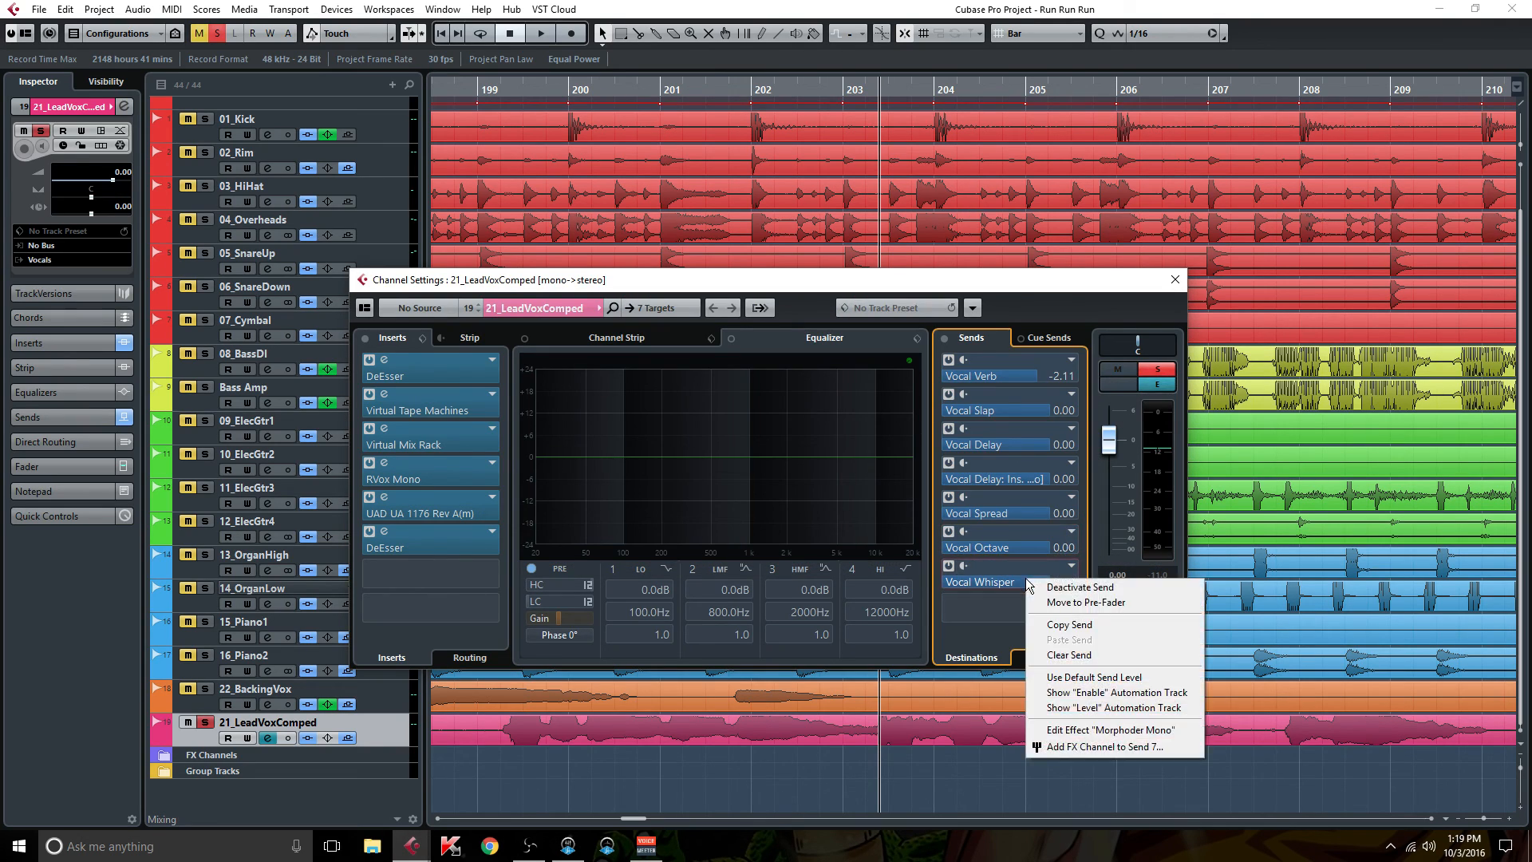
pyautogui.click(1091, 730)
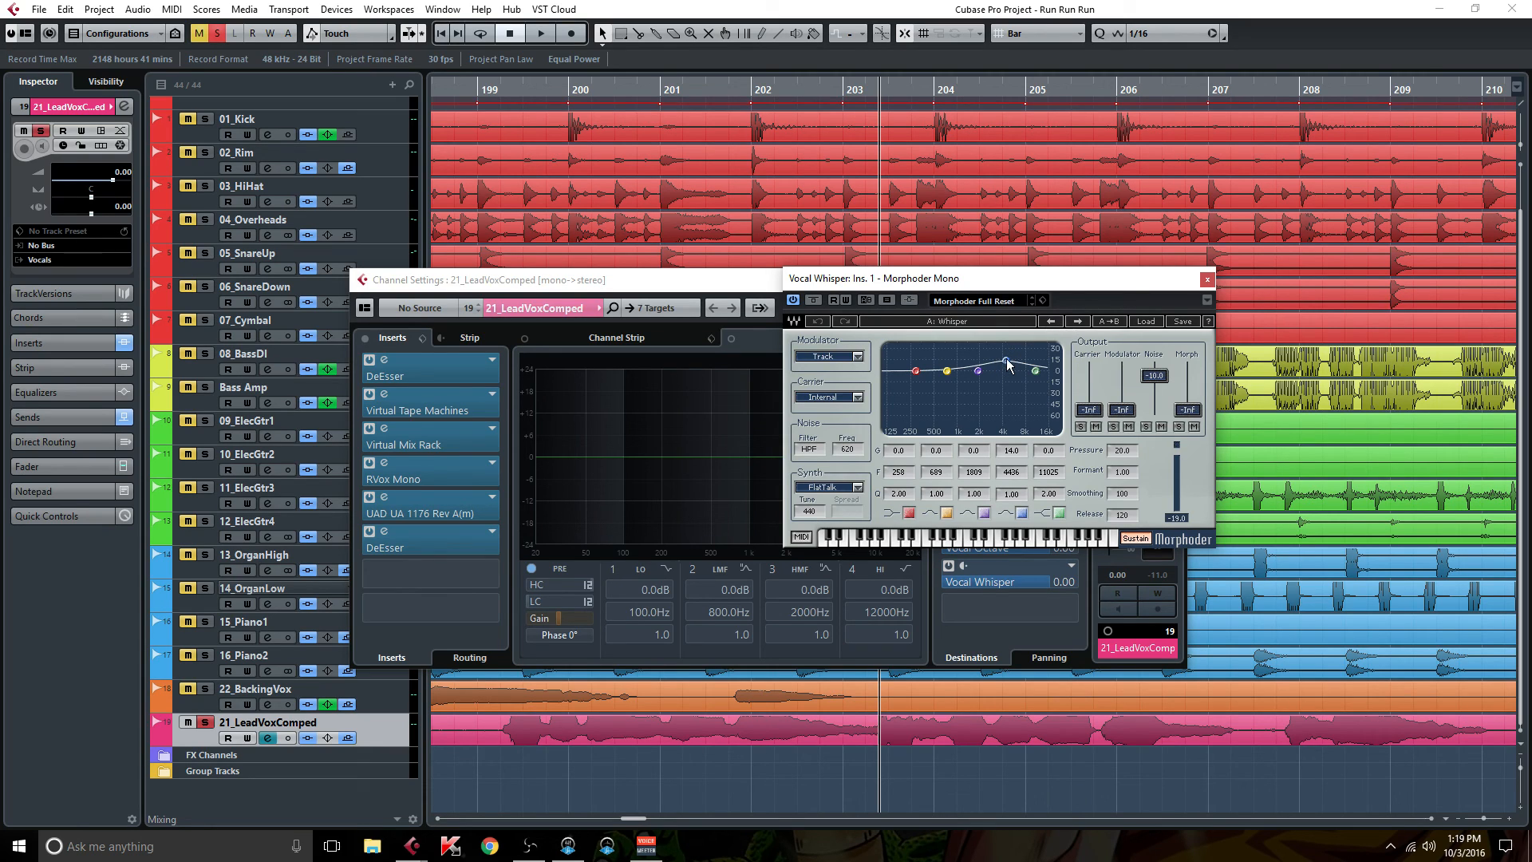
pyautogui.click(1207, 279)
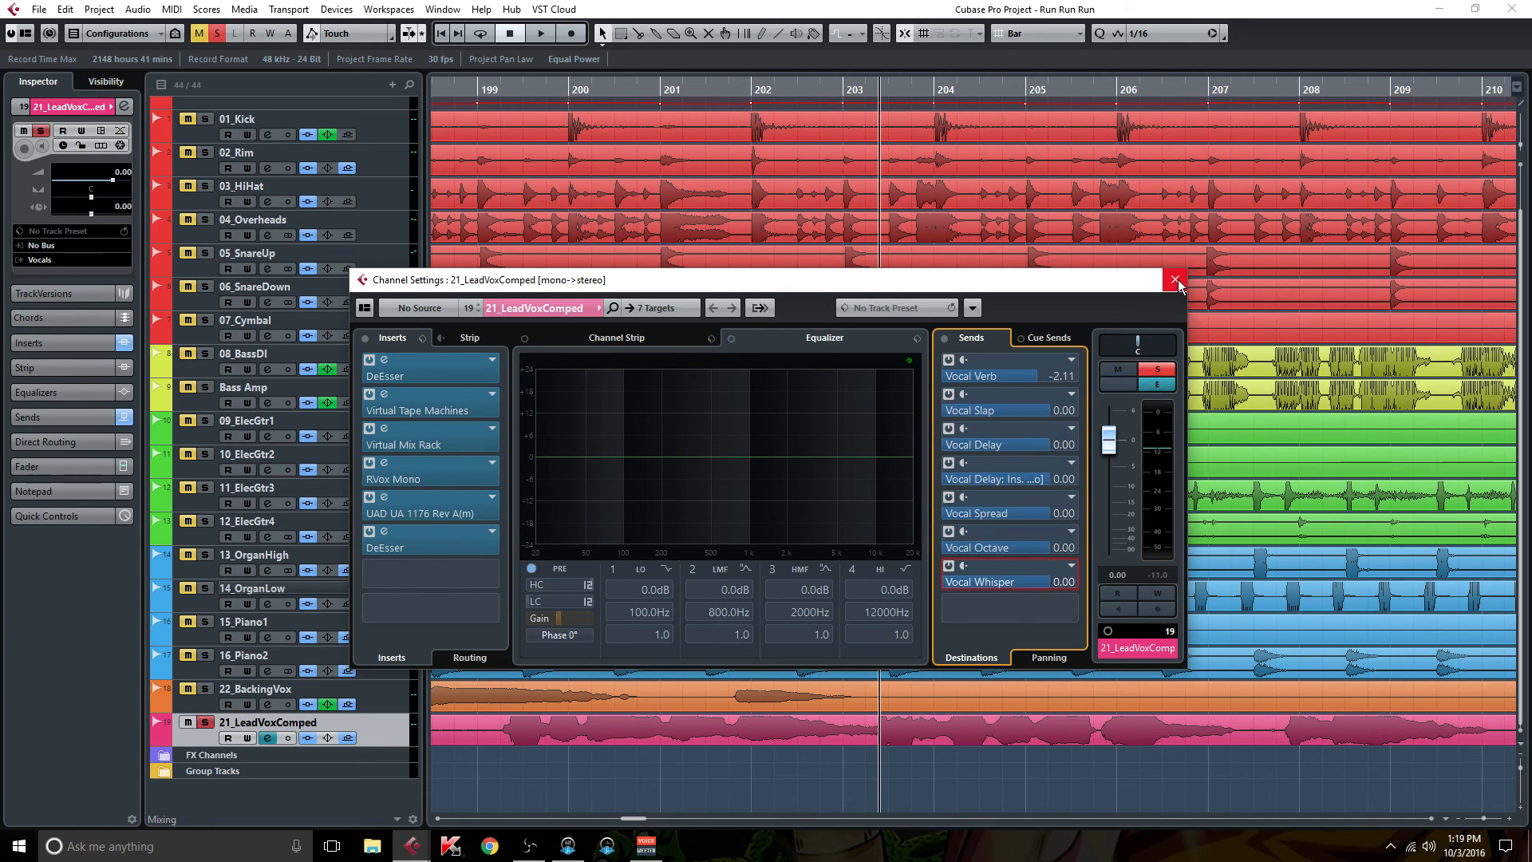
pyautogui.click(1176, 281)
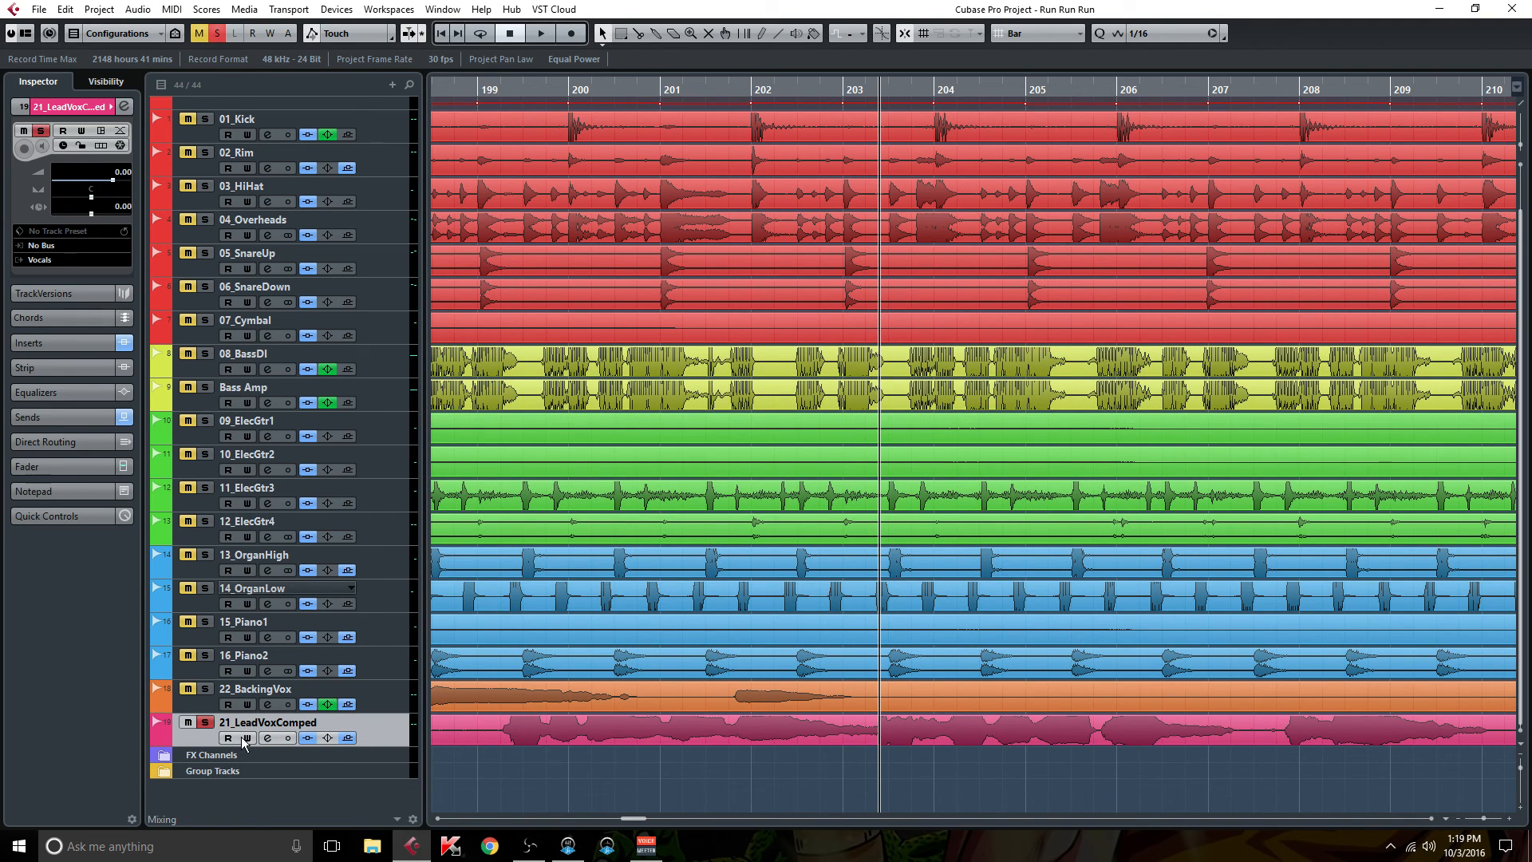
# Expand the Group Tracks folder and inspect the UAD EMT 140(m) insert on the Premaster group, keeping only the plug-in window open.
pyautogui.click(165, 757)
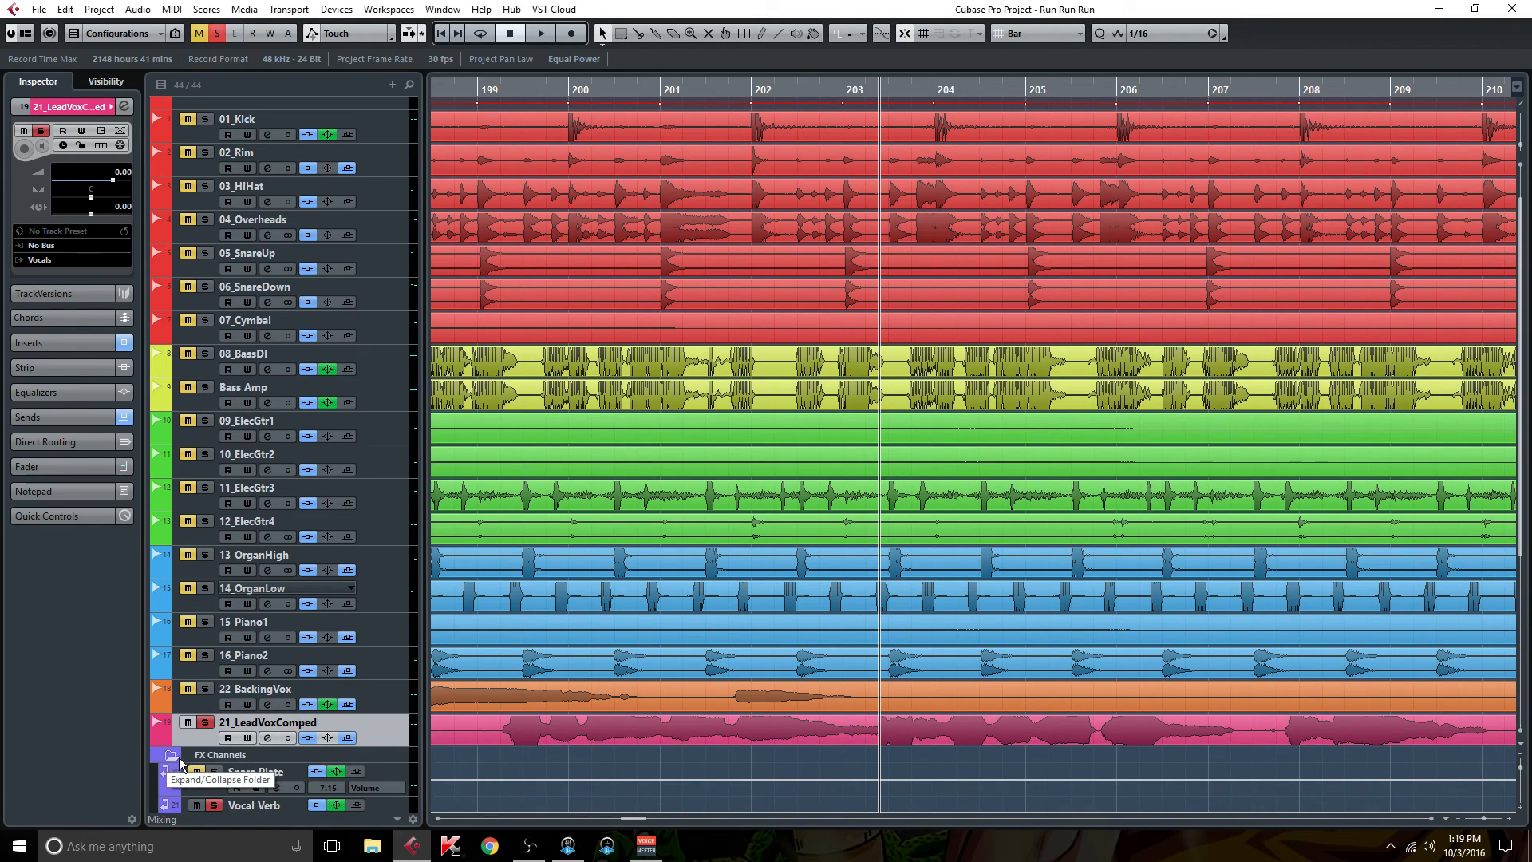
pyautogui.click(178, 759)
pyautogui.click(164, 771)
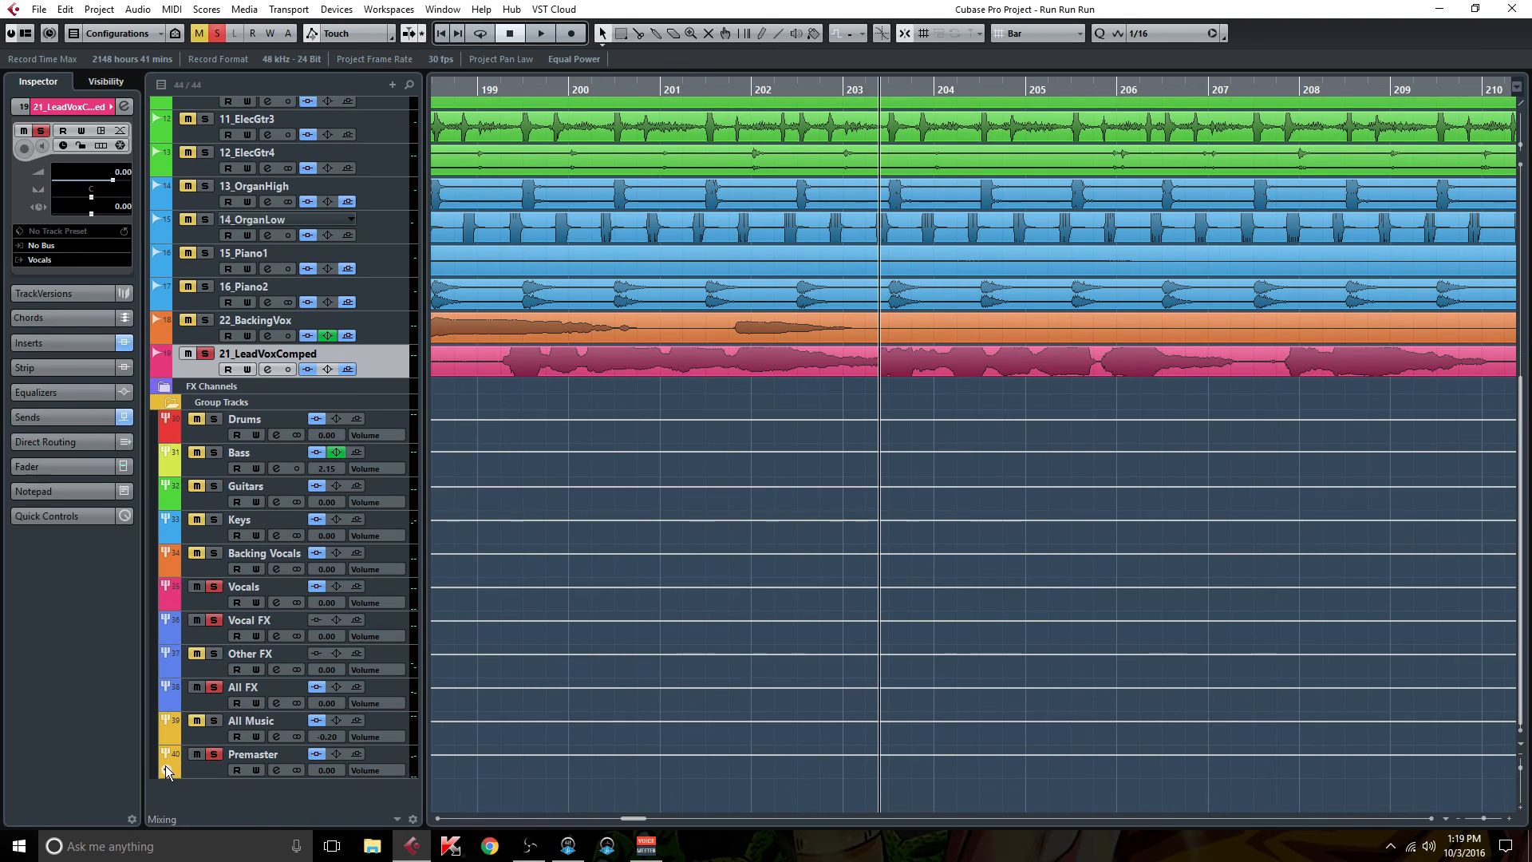
pyautogui.click(278, 767)
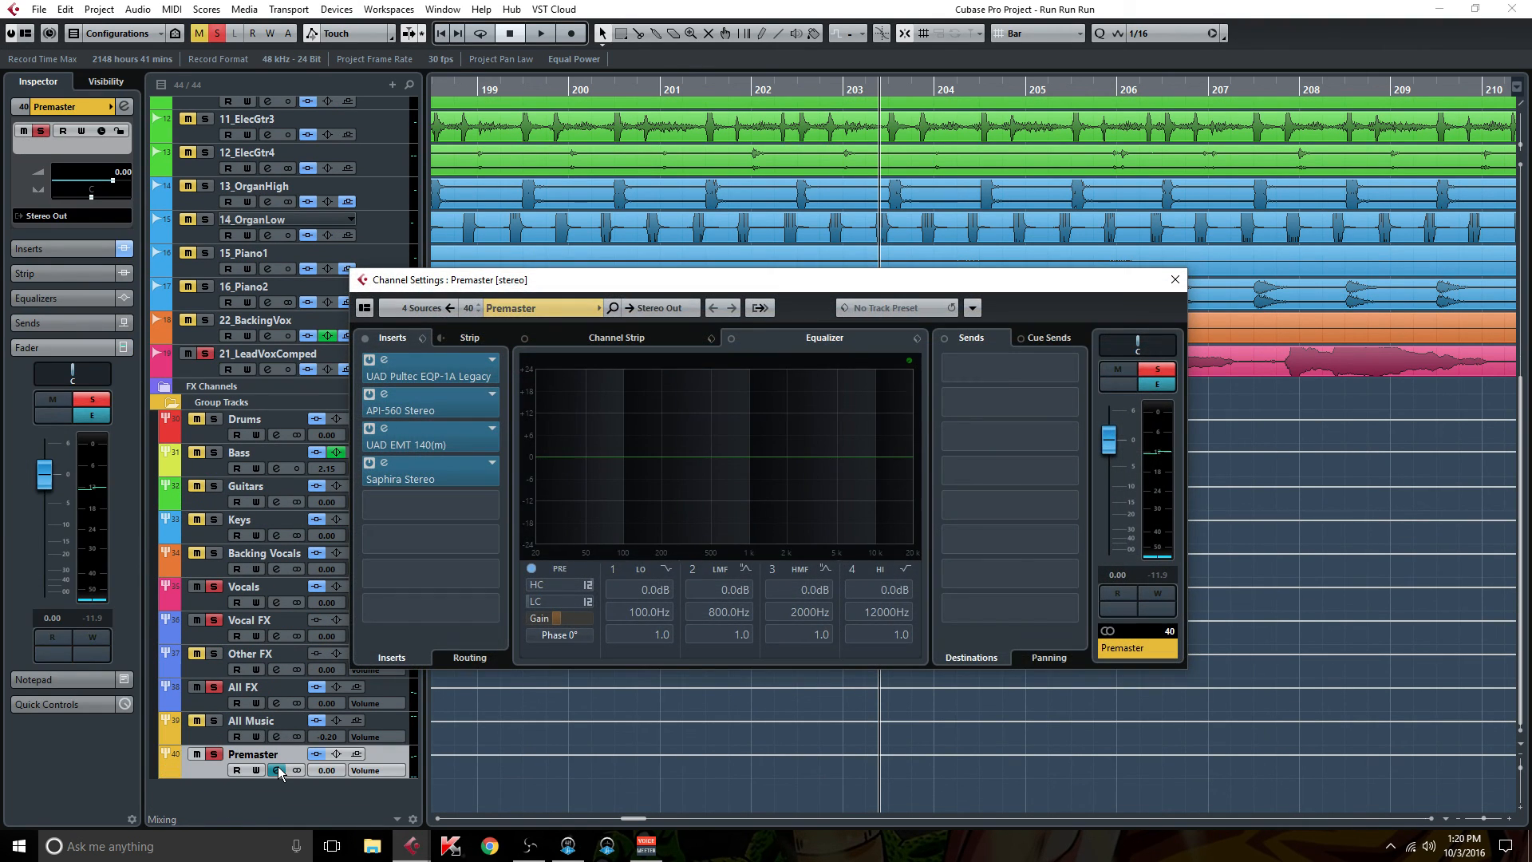
pyautogui.click(443, 442)
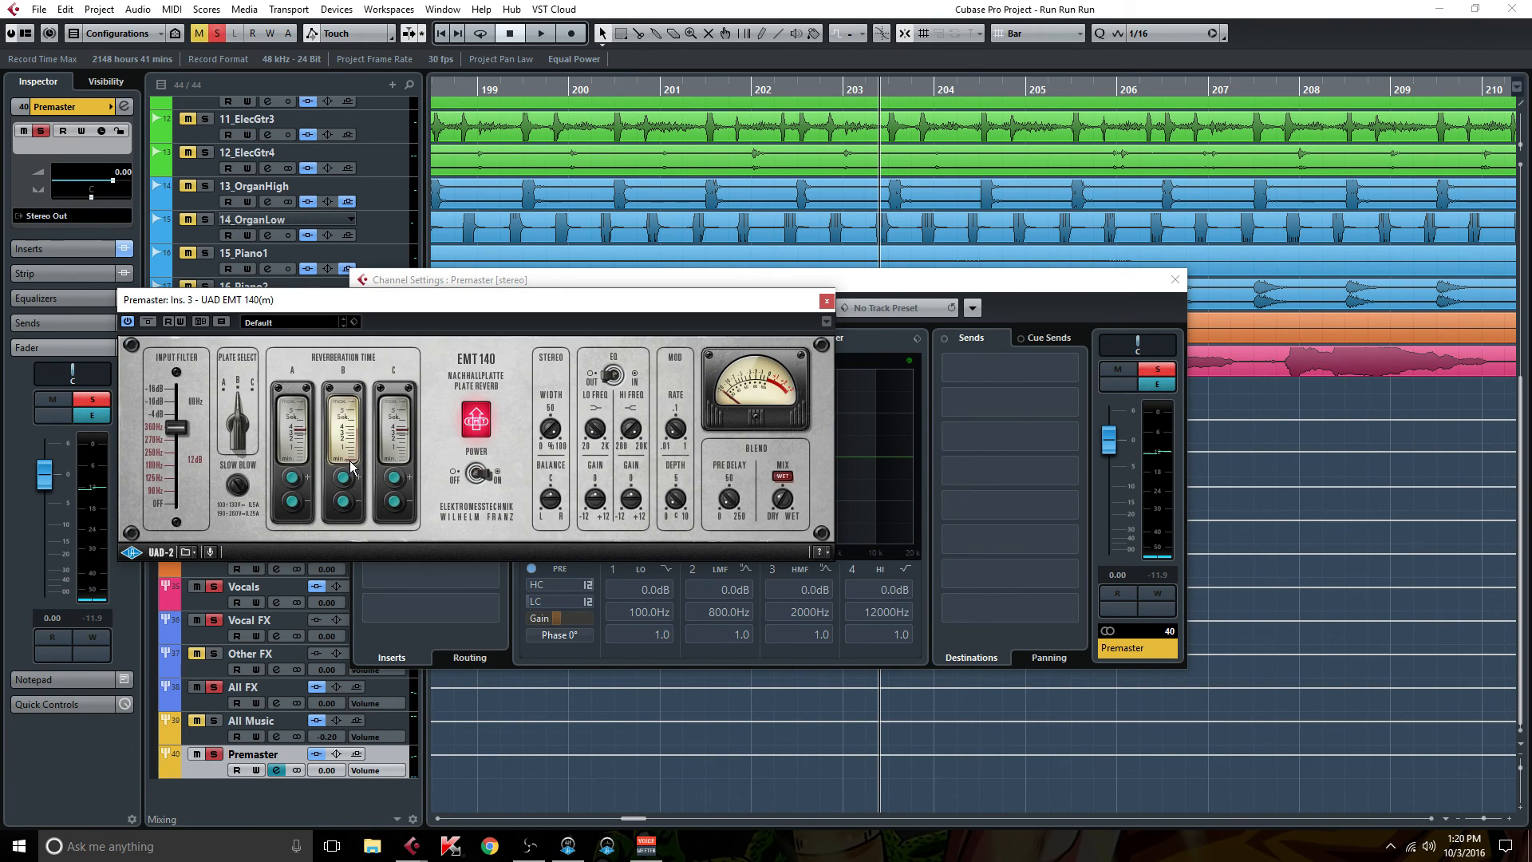
pyautogui.click(1175, 279)
pyautogui.moveTo(689, 301); pyautogui.dragTo(1116, 238)
# Solo only 01_Kick, listen to it during playback with the Premaster reverb open, unsolo it and stop playback.
pyautogui.scroll(10, 279, 385)
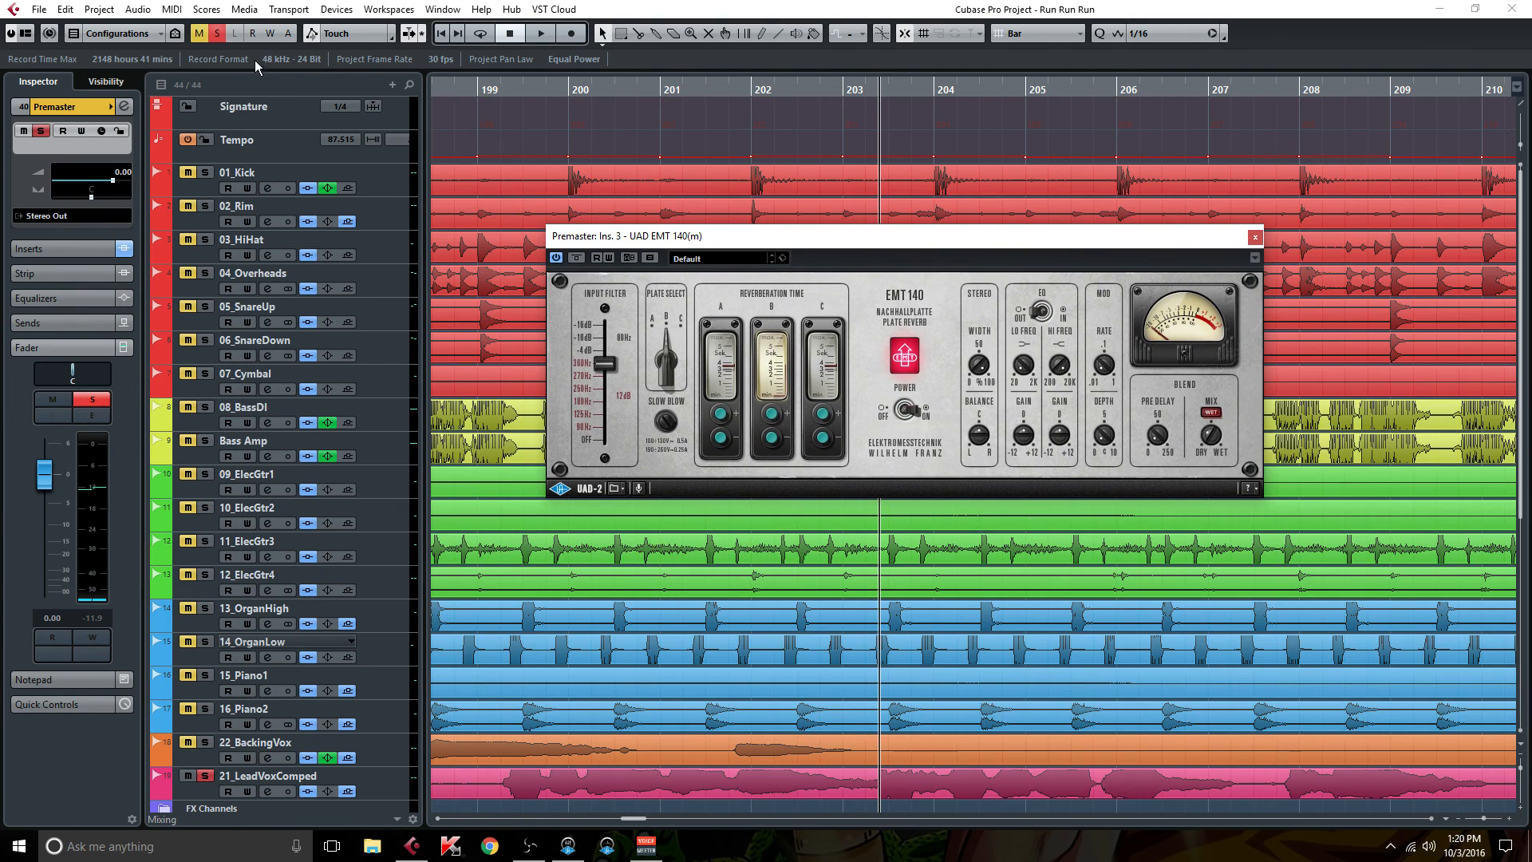
pyautogui.click(222, 34)
pyautogui.click(205, 174)
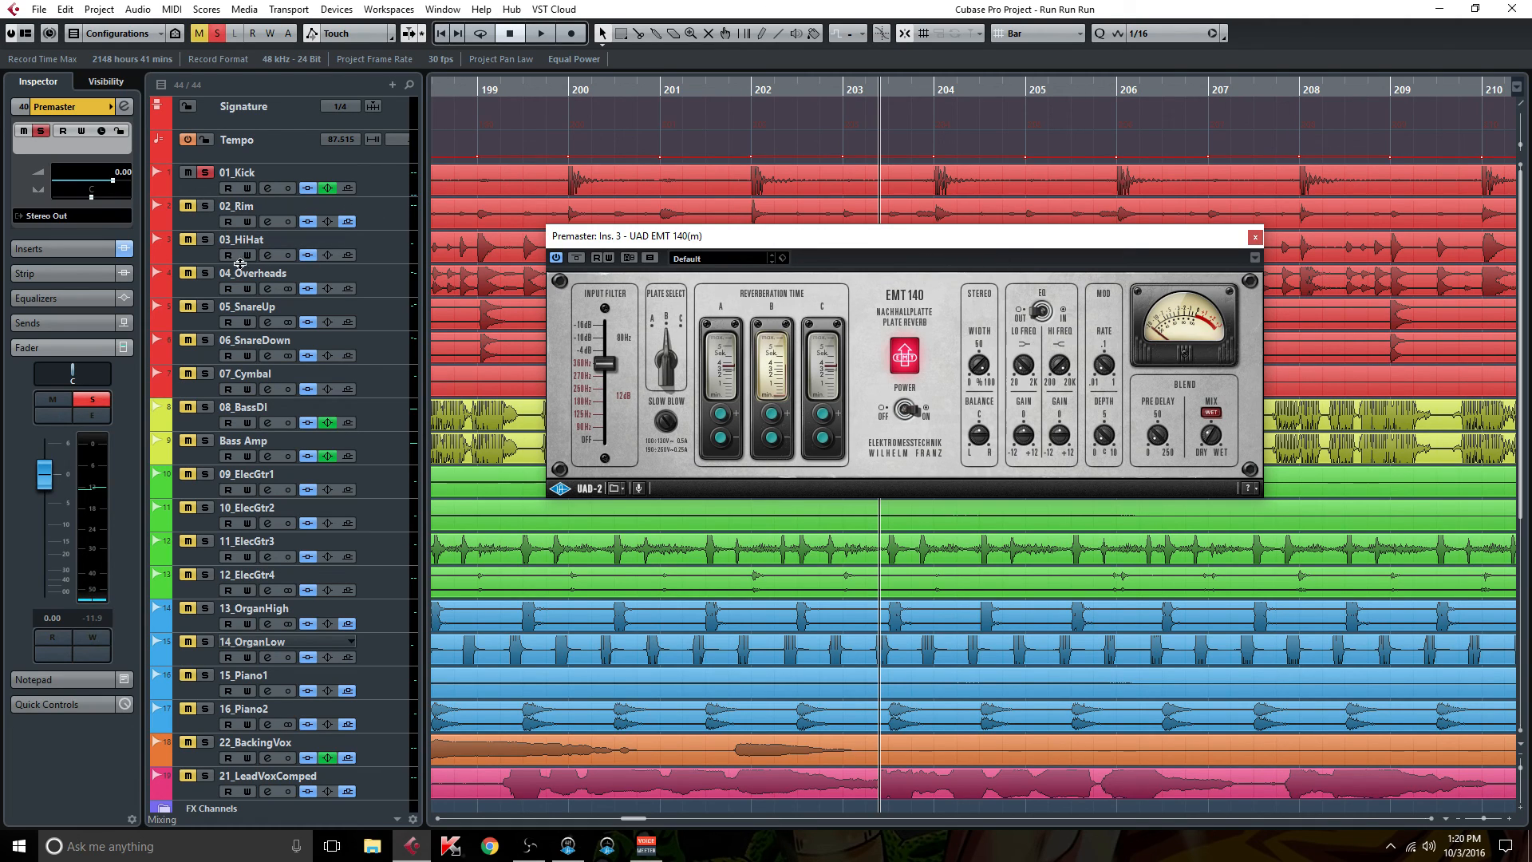
pyautogui.press('space')
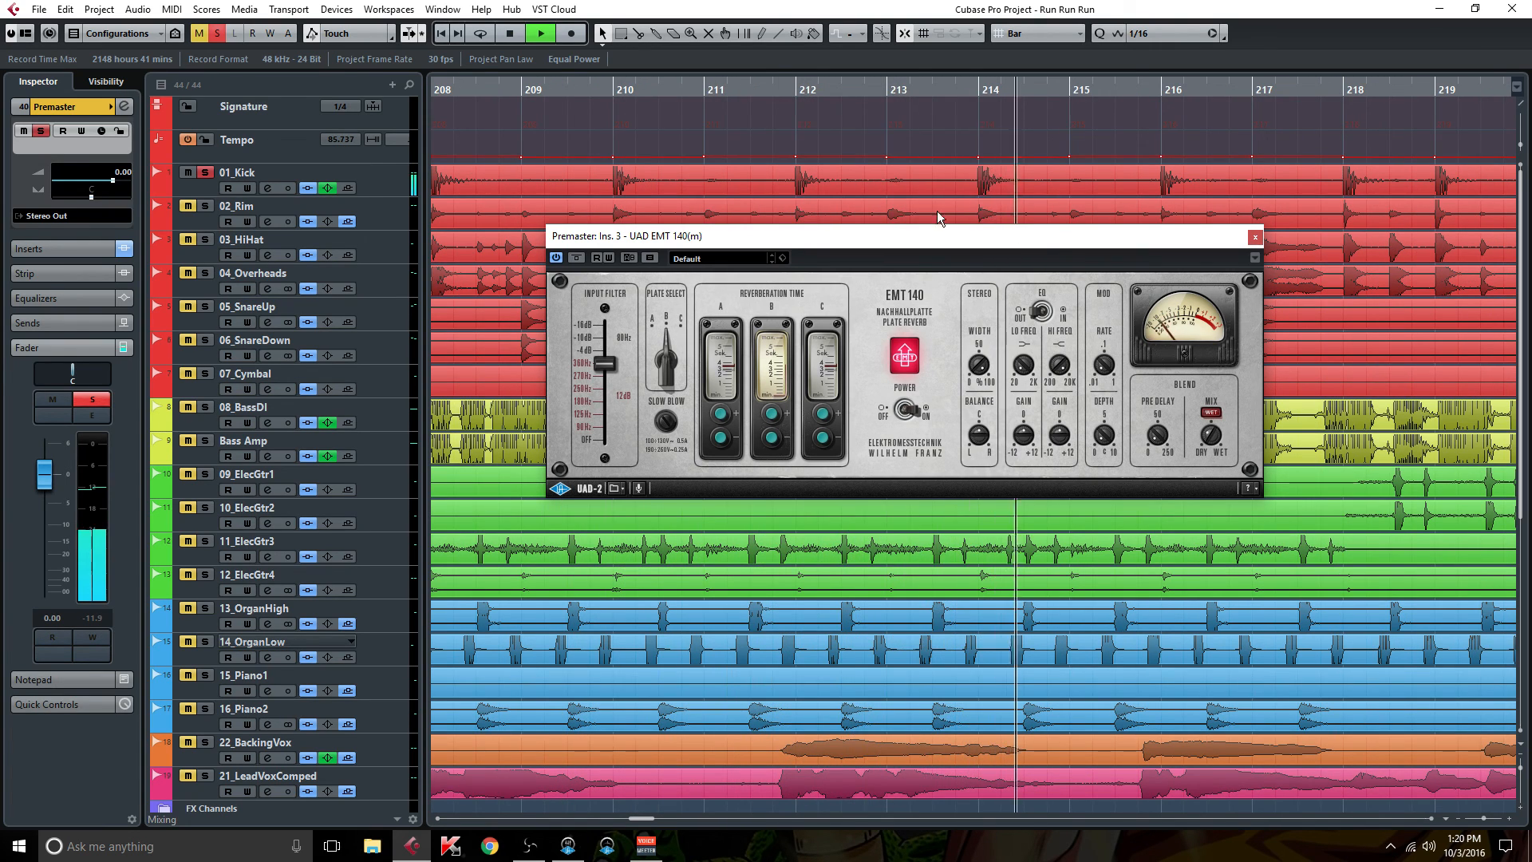
pyautogui.click(204, 172)
pyautogui.press('space')
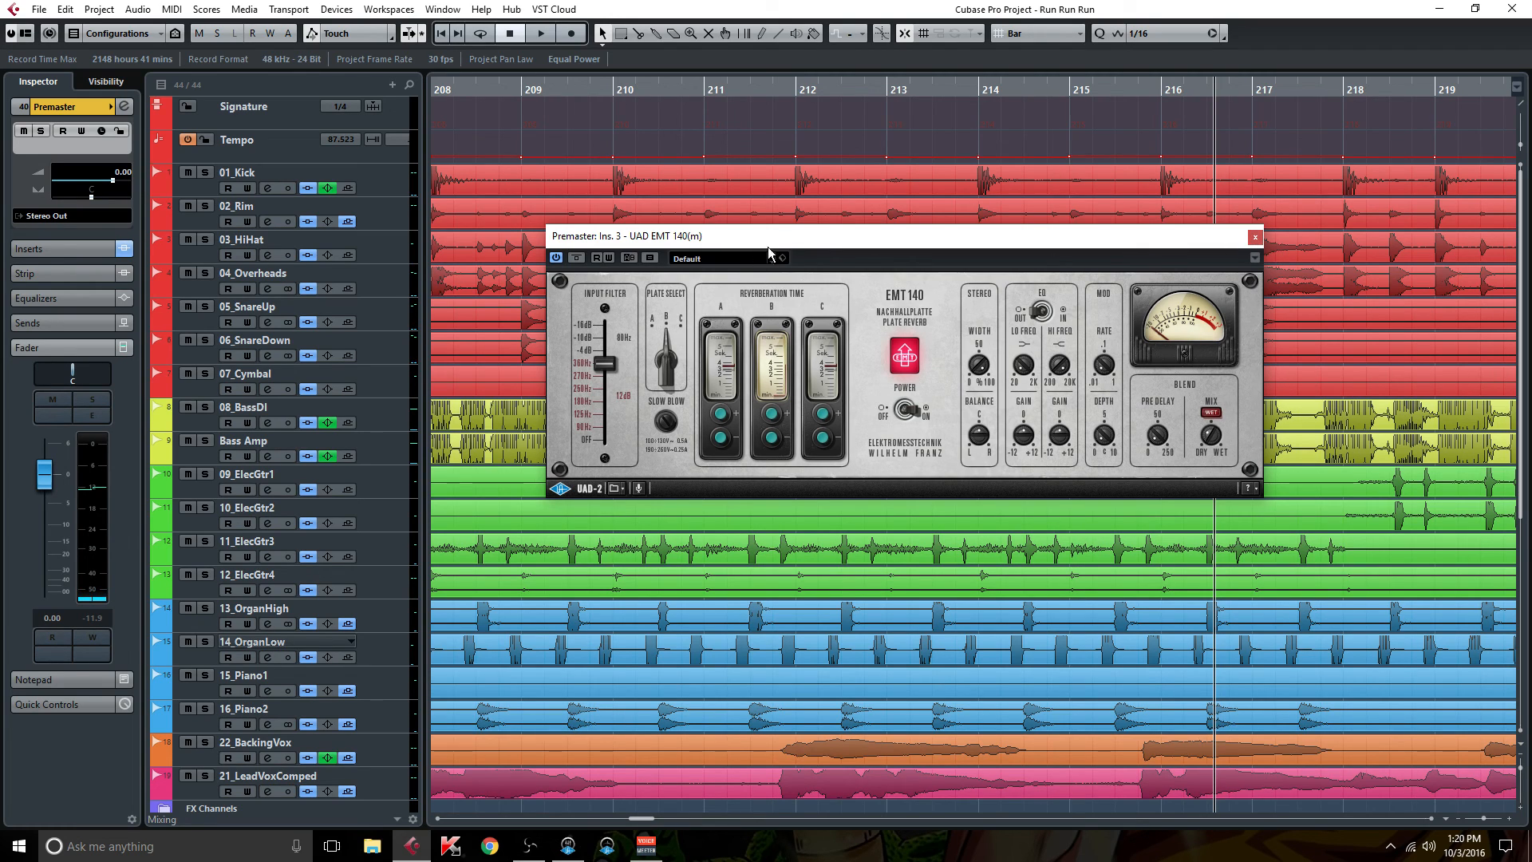
# Close the Premaster reverb, return the playhead to the project start and collapse the Group Tracks folder.
pyautogui.click(1255, 238)
pyautogui.click(441, 34)
pyautogui.scroll(-5, 263, 595)
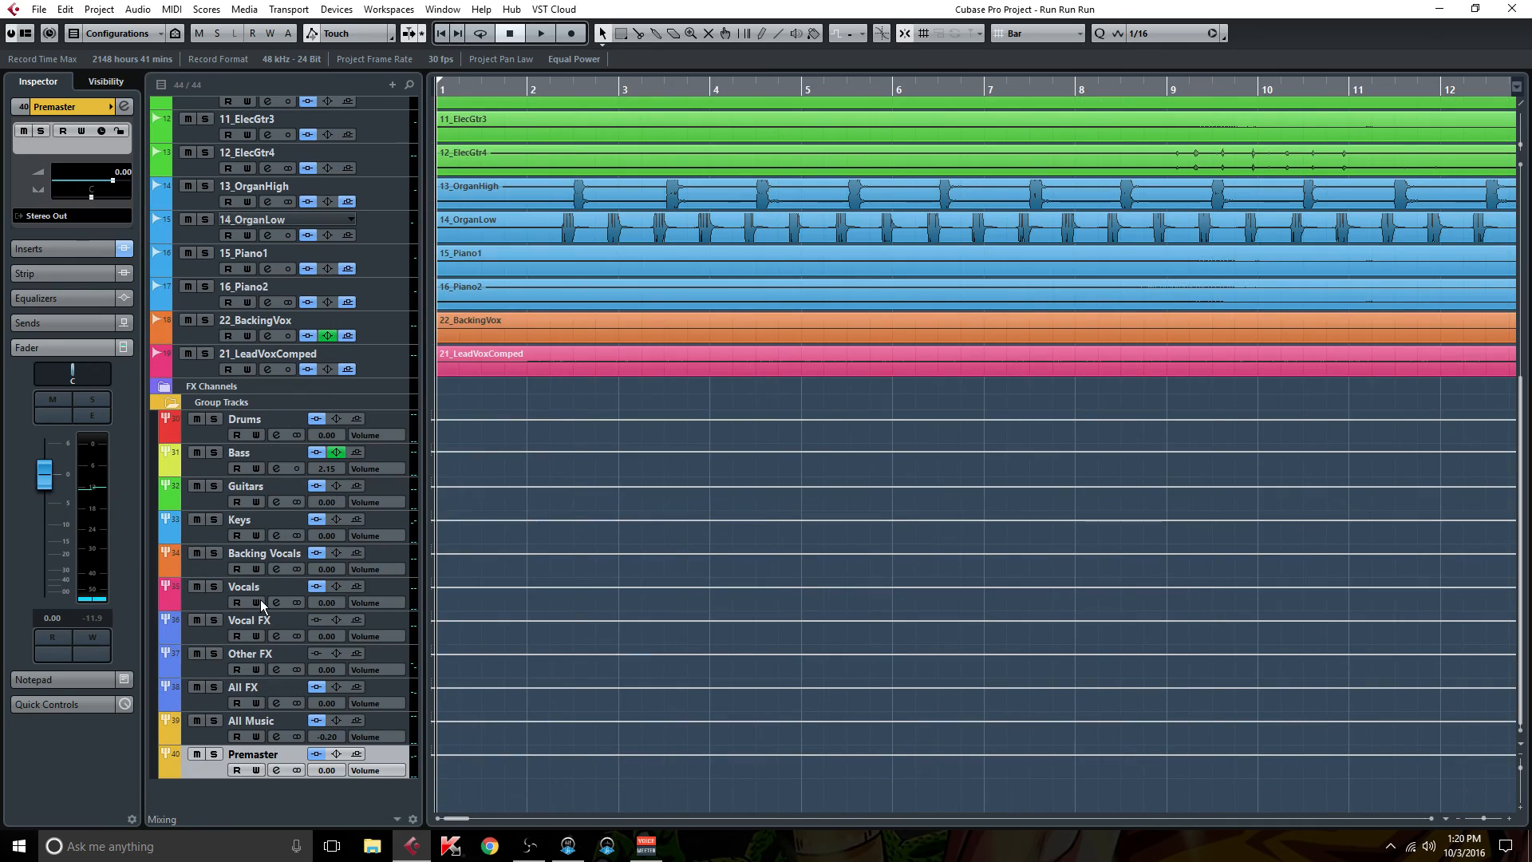
pyautogui.click(174, 401)
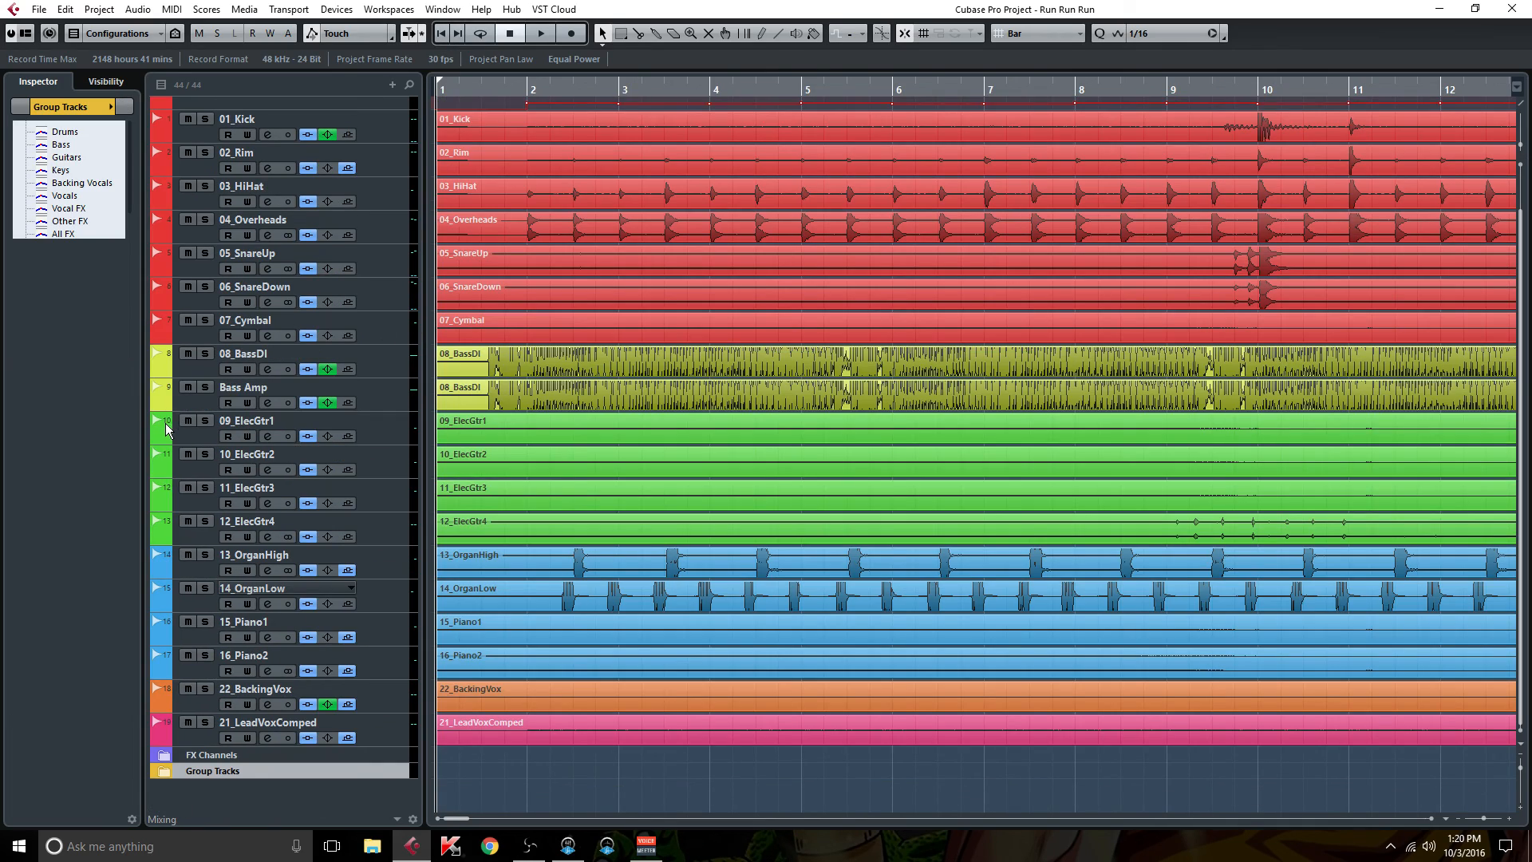
# Open the iZotope Ozone 7 Imager insert on Stereo Out in the MixConsole, dismiss its preset manager and review the band widths.
pyautogui.press('F3')
pyautogui.moveTo(963, 822); pyautogui.dragTo(1450, 841)
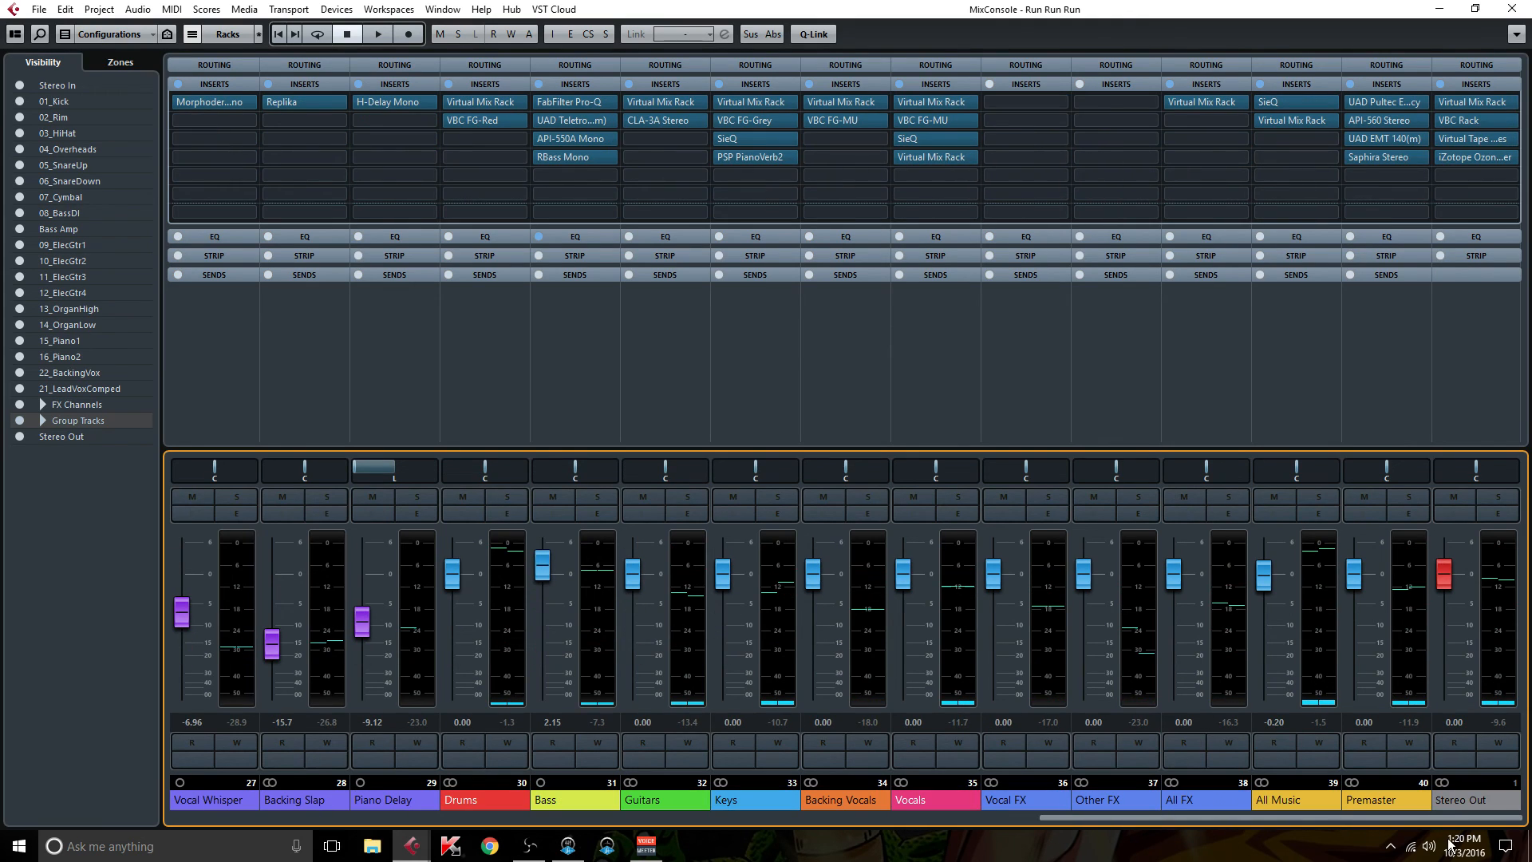
pyautogui.click(1496, 160)
pyautogui.click(1495, 160)
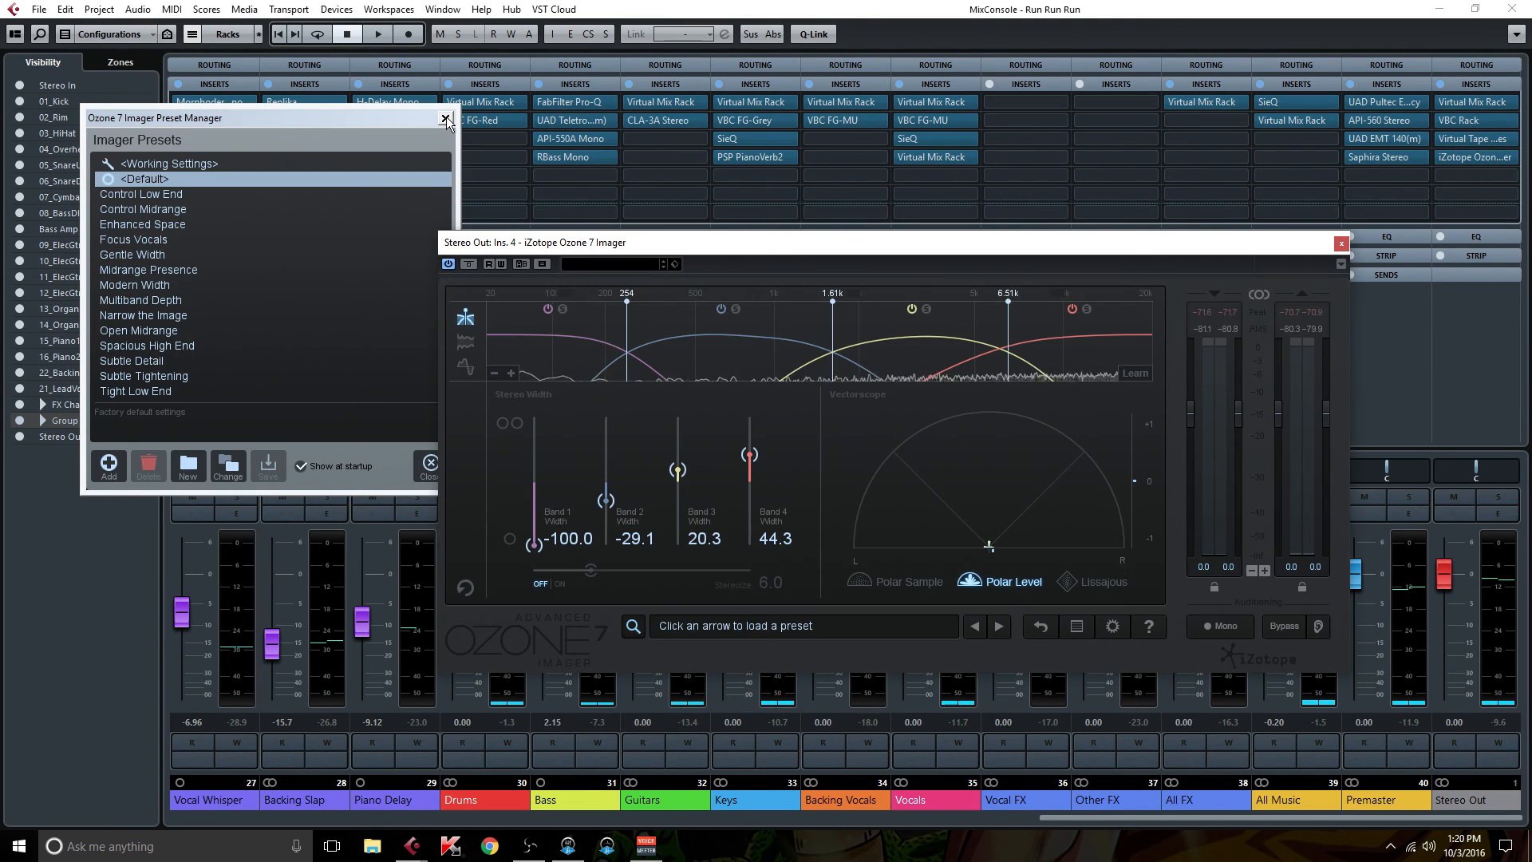
pyautogui.moveTo(746, 252); pyautogui.dragTo(772, 174)
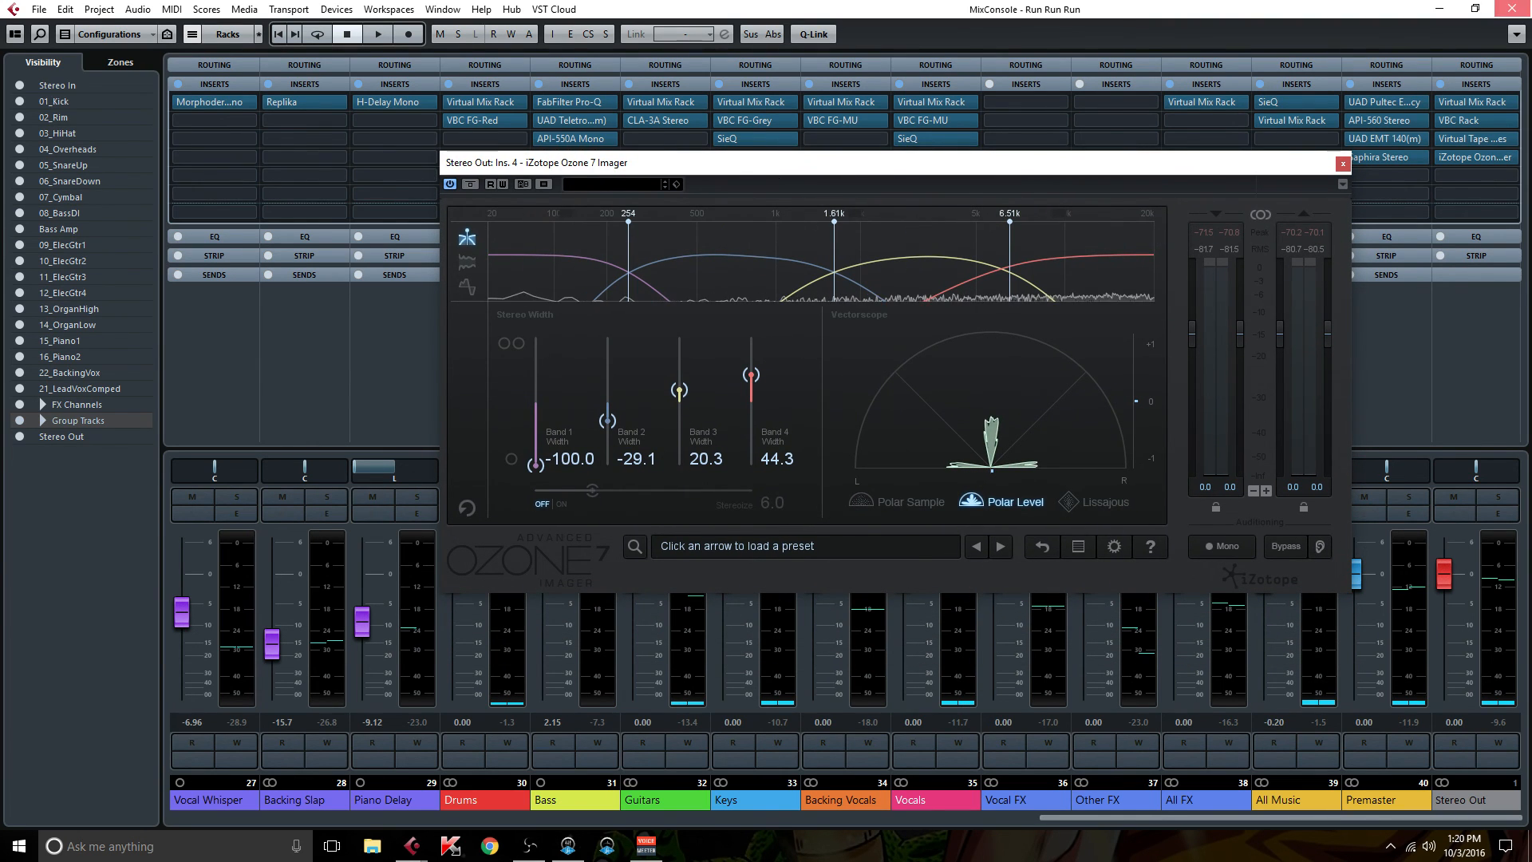
# Close the MixConsole and play the full mix from the start while watching the Ozone 7 Imager's vectorscope.
pyautogui.click(1512, 9)
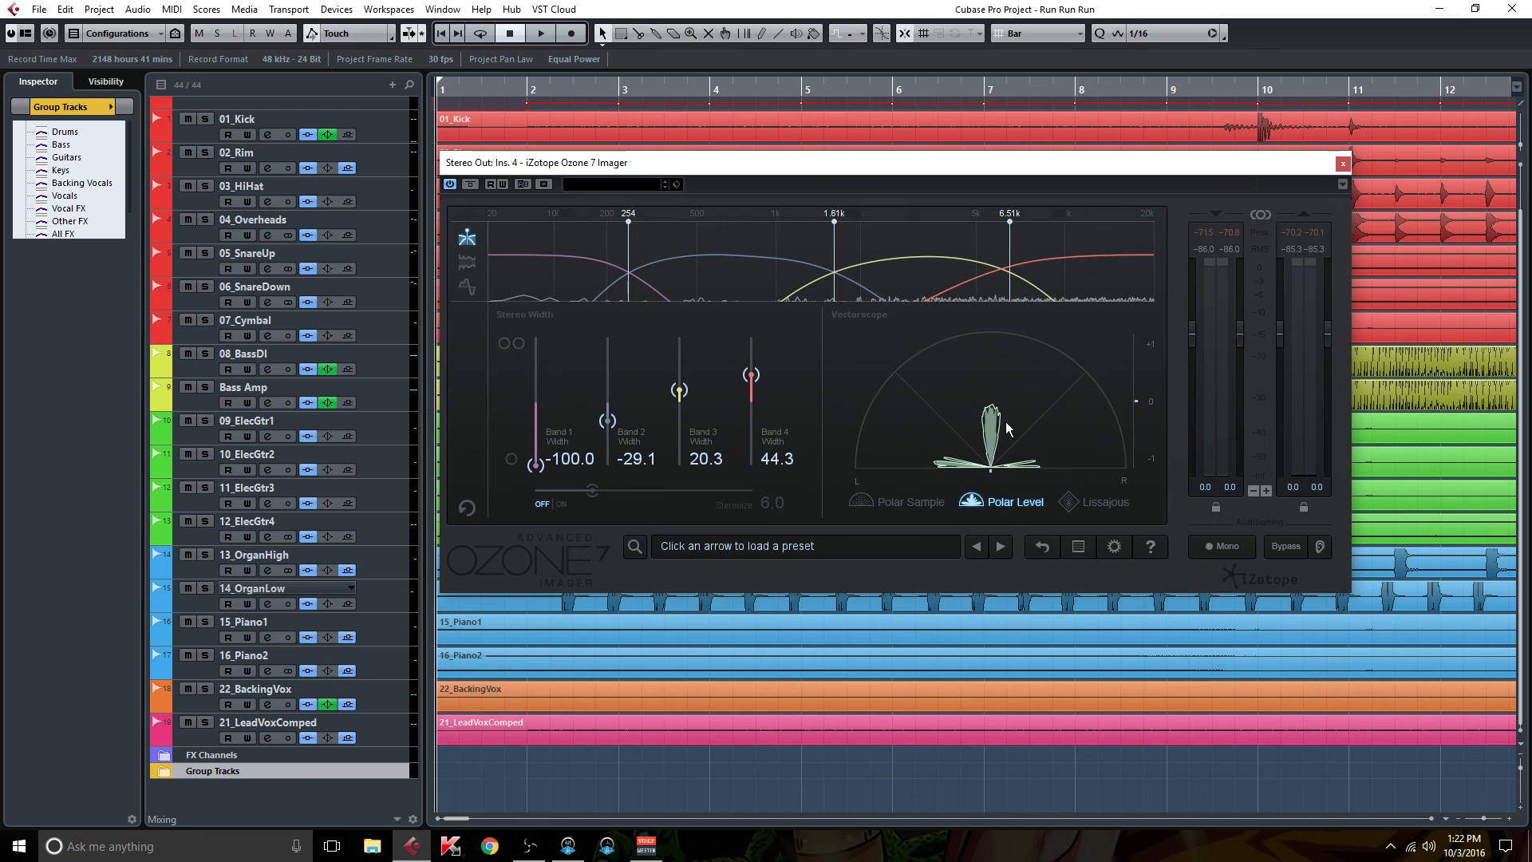
pyautogui.press('space')
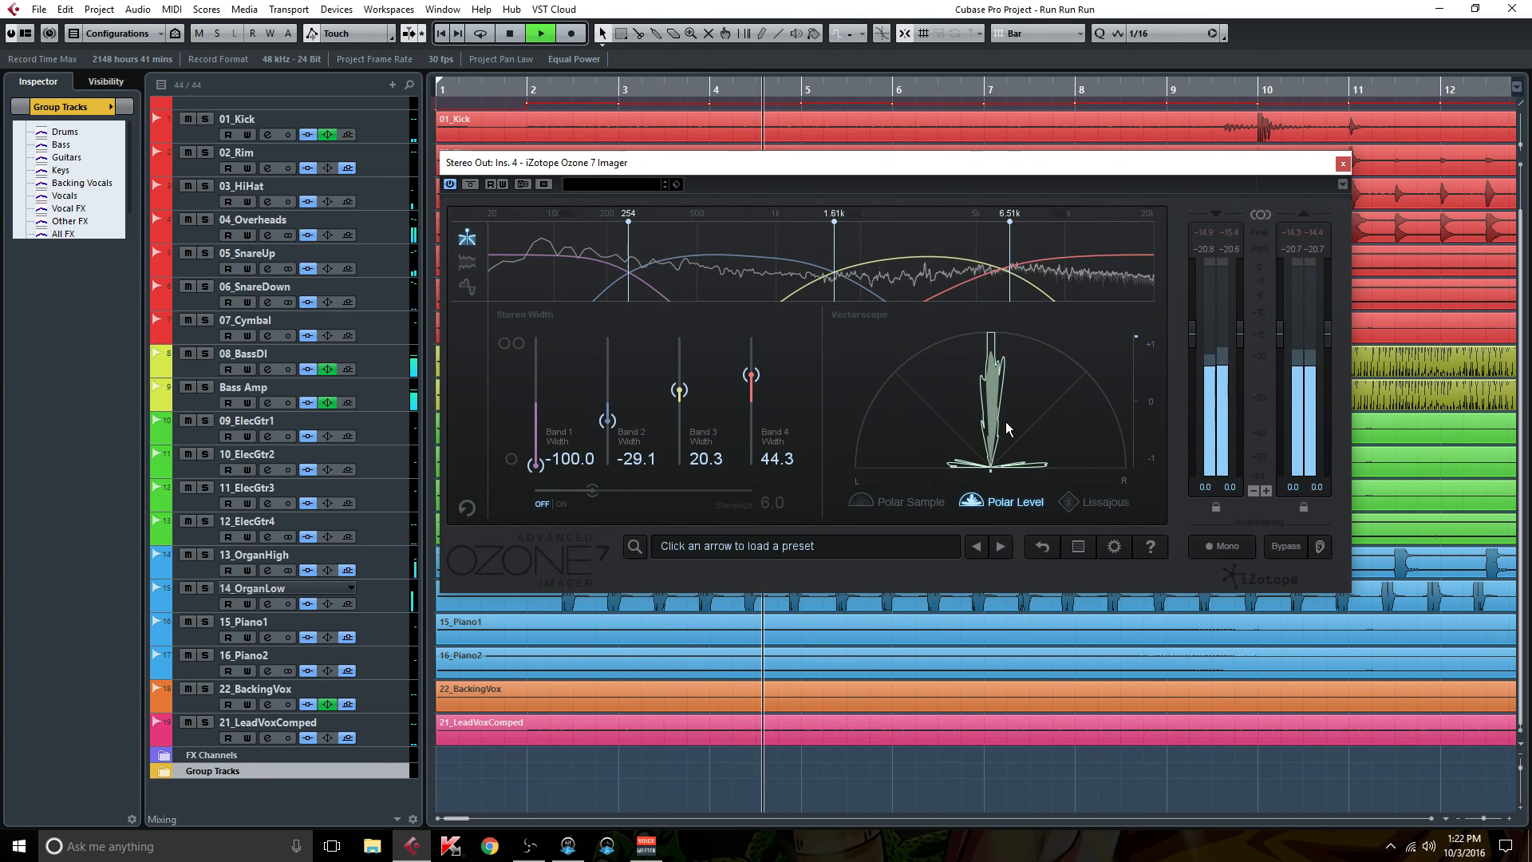
# Open the MixConsole and bypass and reactivate all channel inserts three times during playback to compare the unprocessed and processed mix.
pyautogui.press('F3')
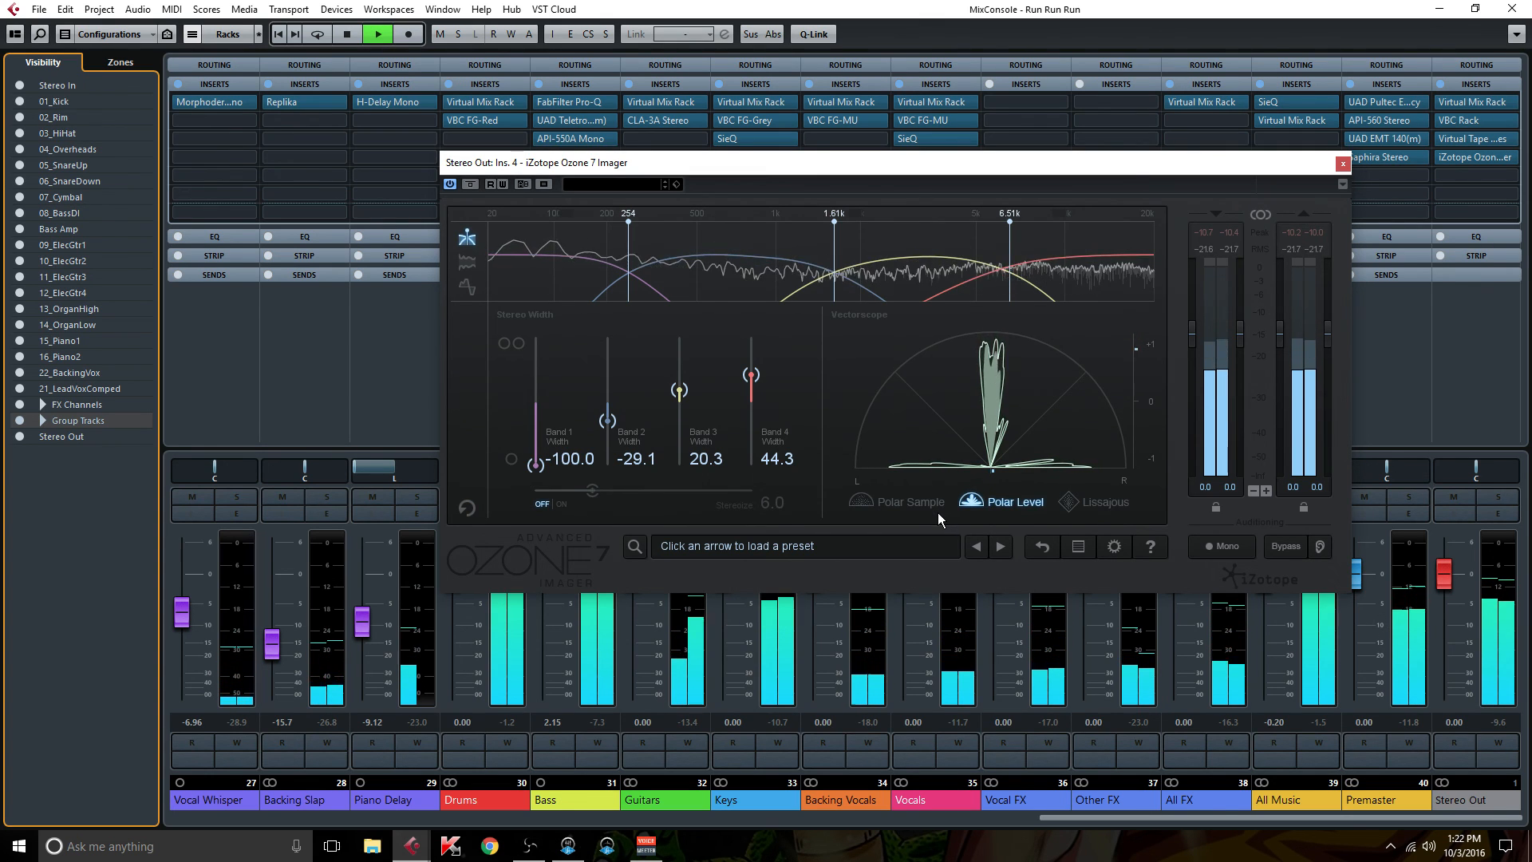
pyautogui.press('b')
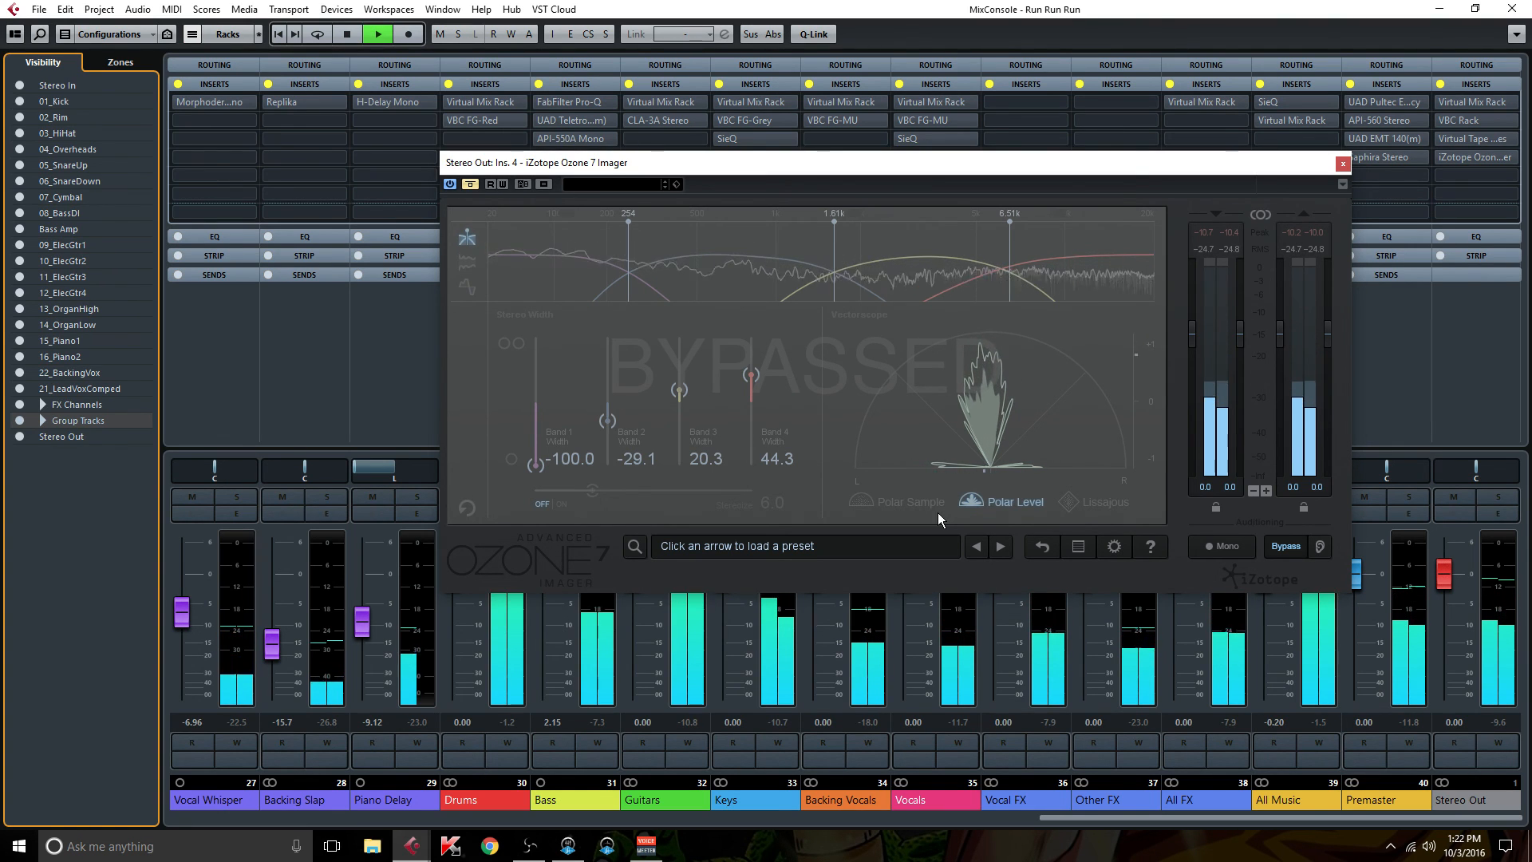
pyautogui.press('b')
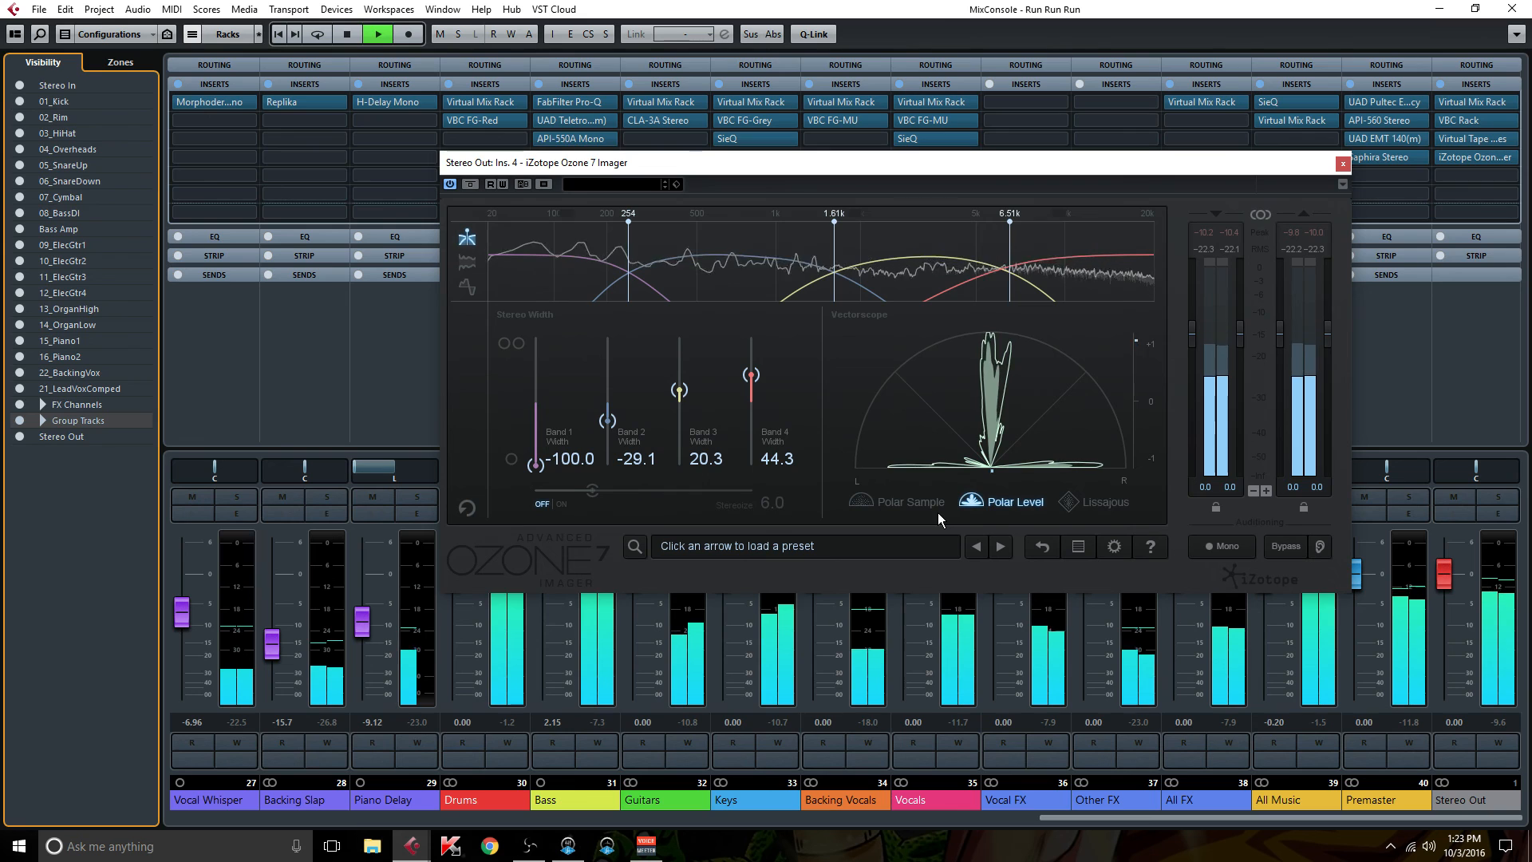
pyautogui.hotkey('ctrl', 'b')
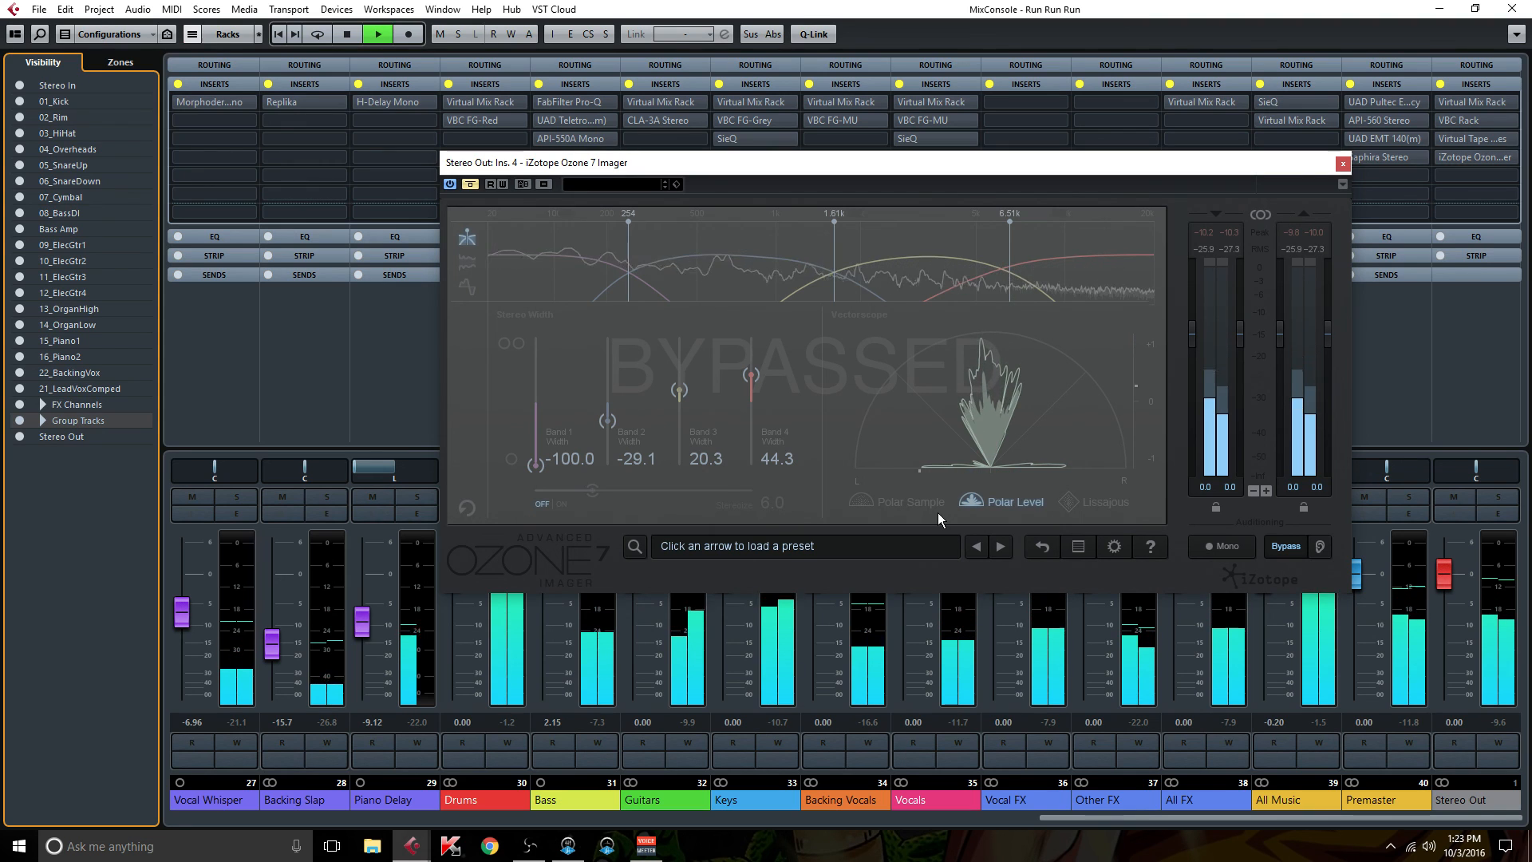
pyautogui.hotkey('ctrl', 'b')
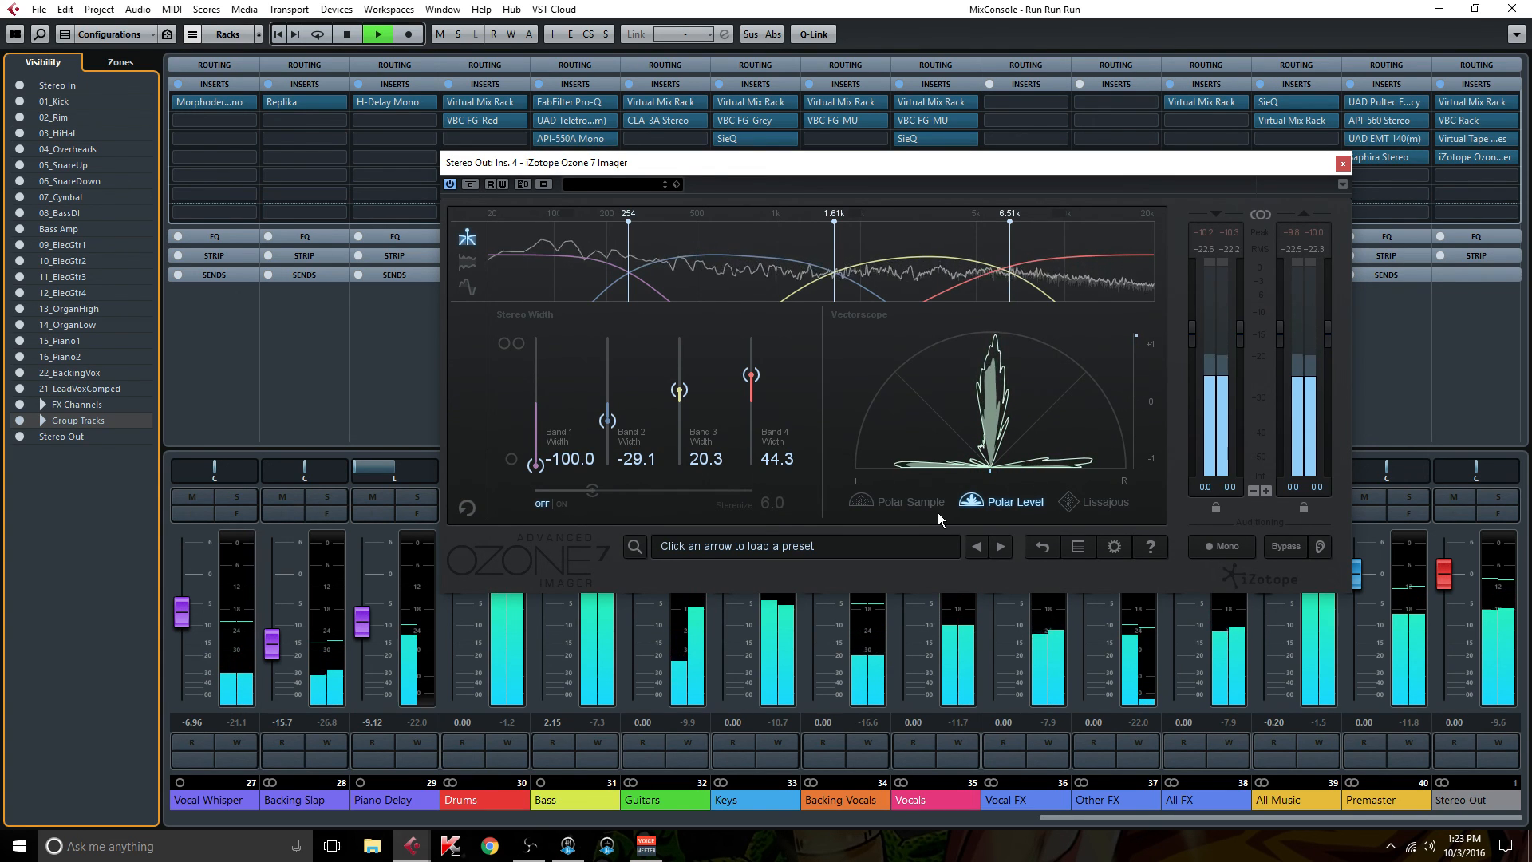
pyautogui.press('b')
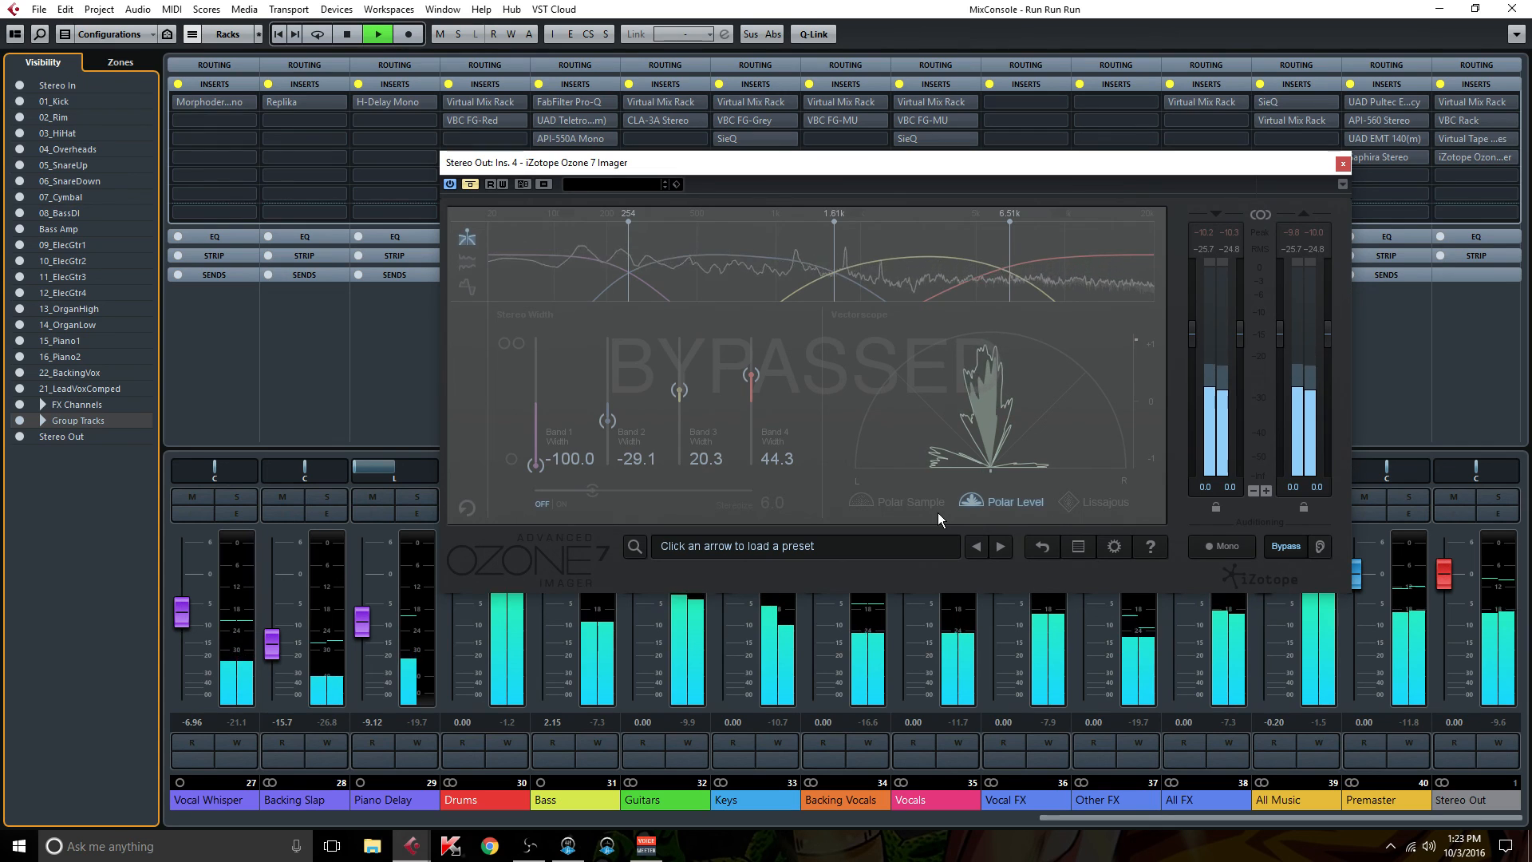
pyautogui.press('b')
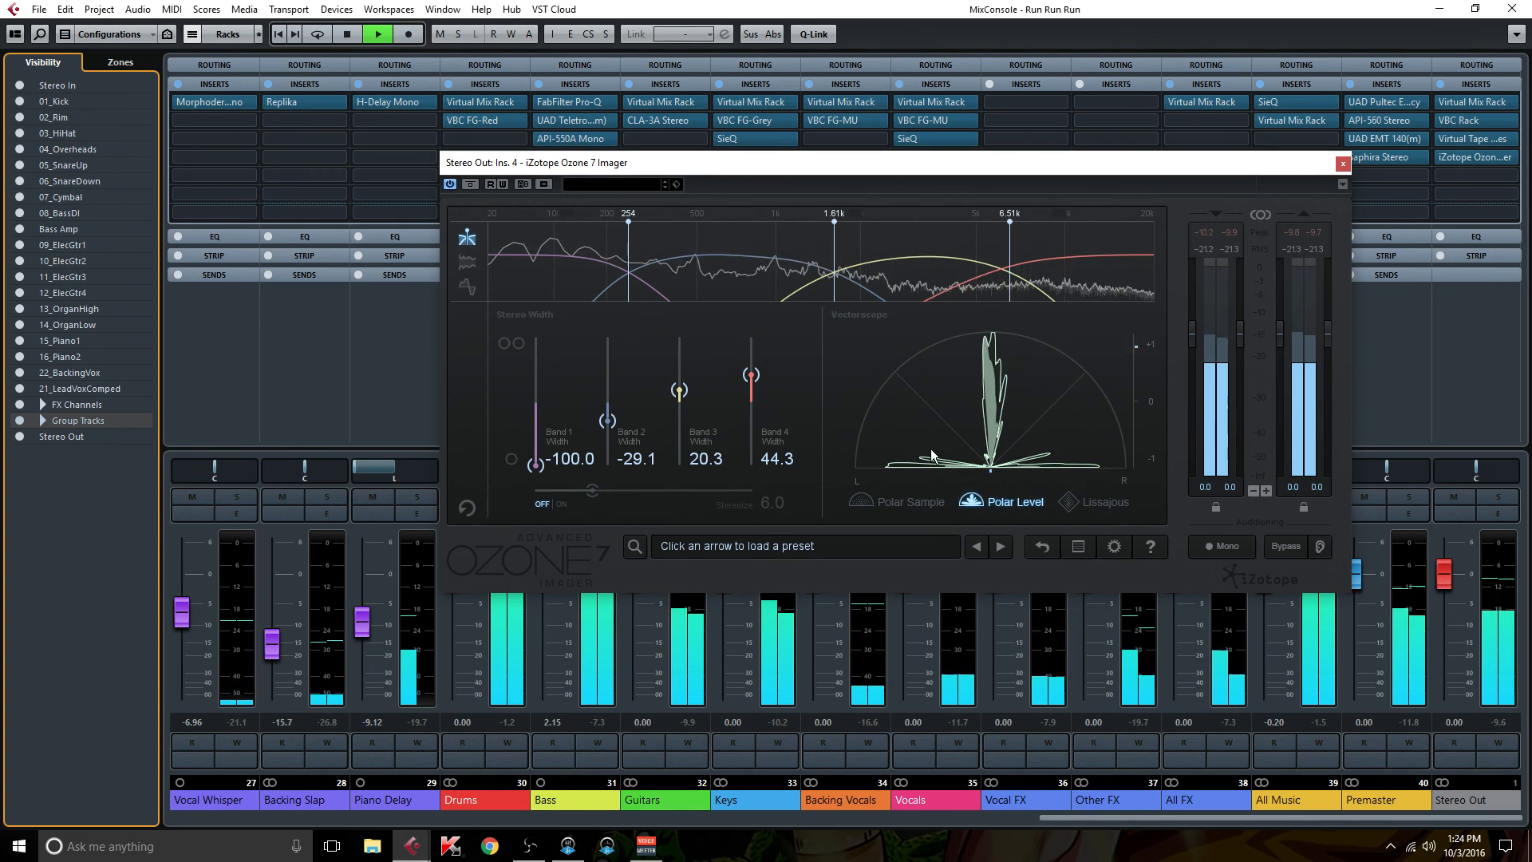
# Bypass and reactivate only the Ozone 7 Imager on Stereo Out during playback, and examine its frequency band display.
pyautogui.click(471, 184)
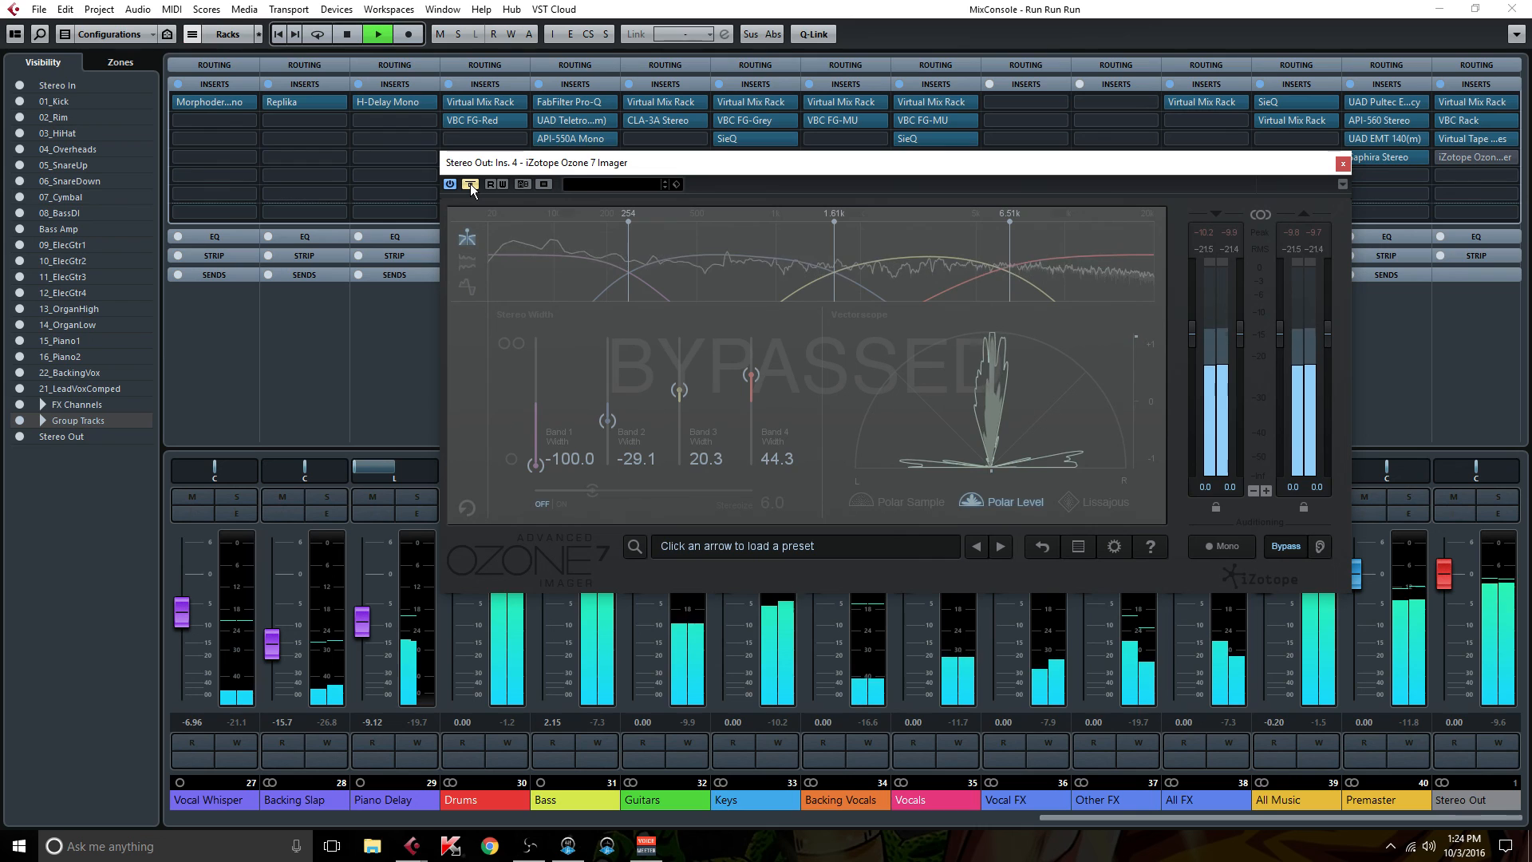
pyautogui.click(471, 184)
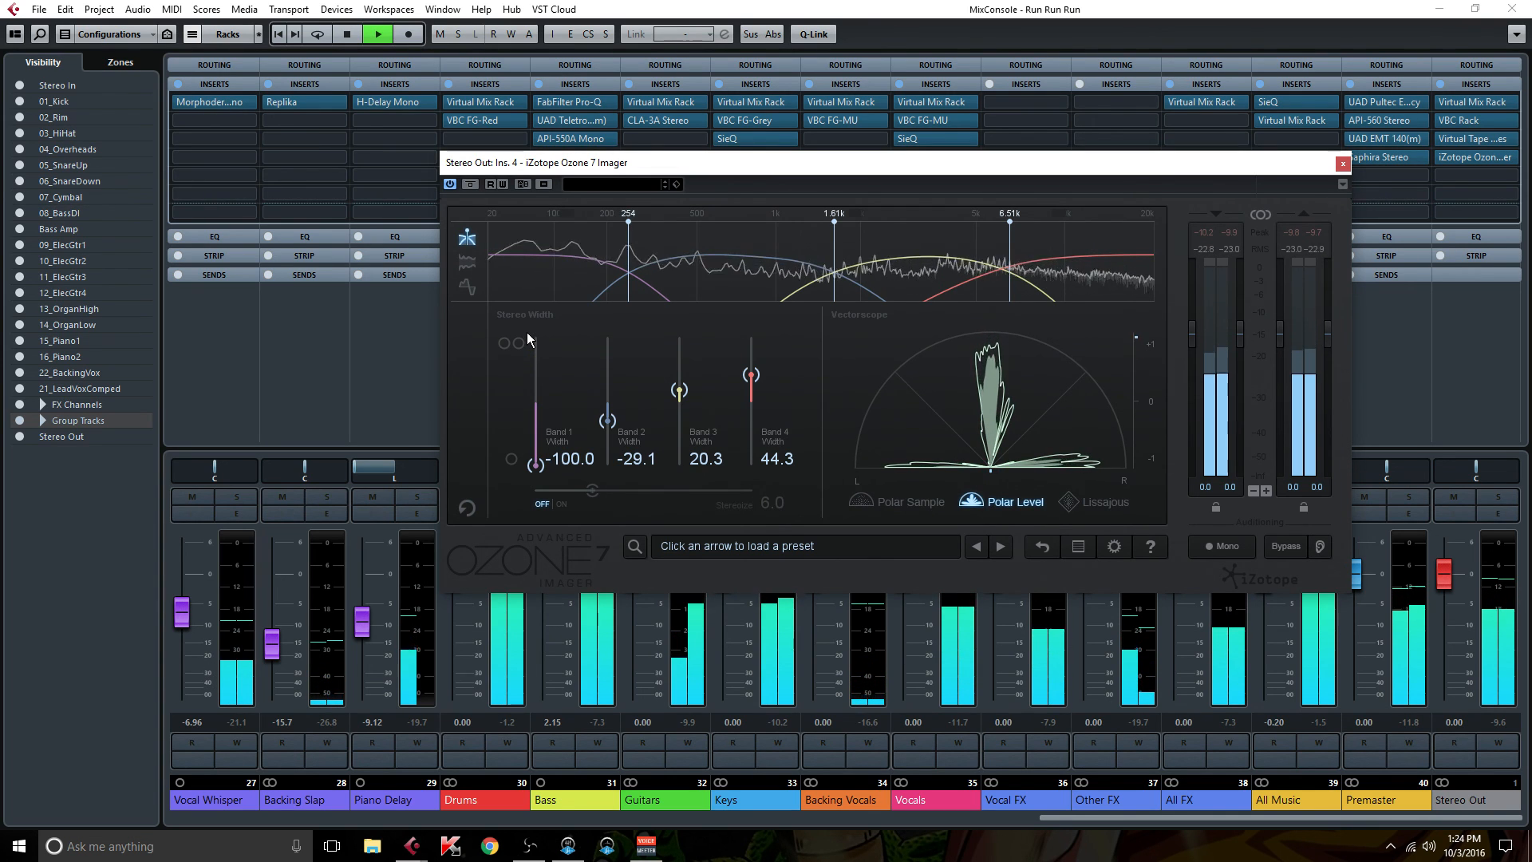
pyautogui.moveTo(523, 241)
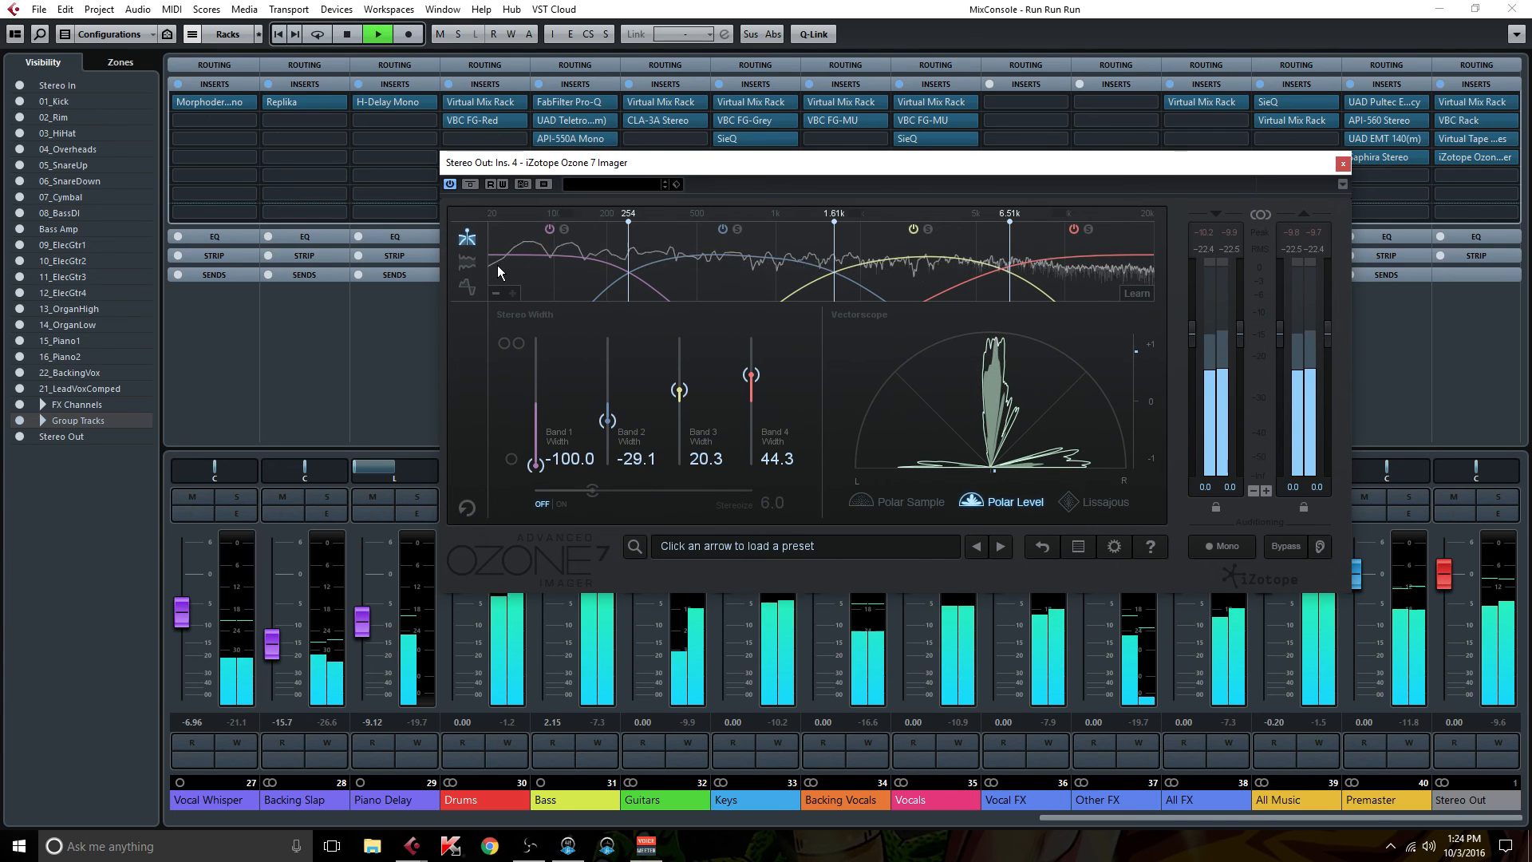
# Compare the playing mix with all inserts bypassed and active two more times, stop playback and close the Ozone 7 Imager.
pyautogui.press('b')
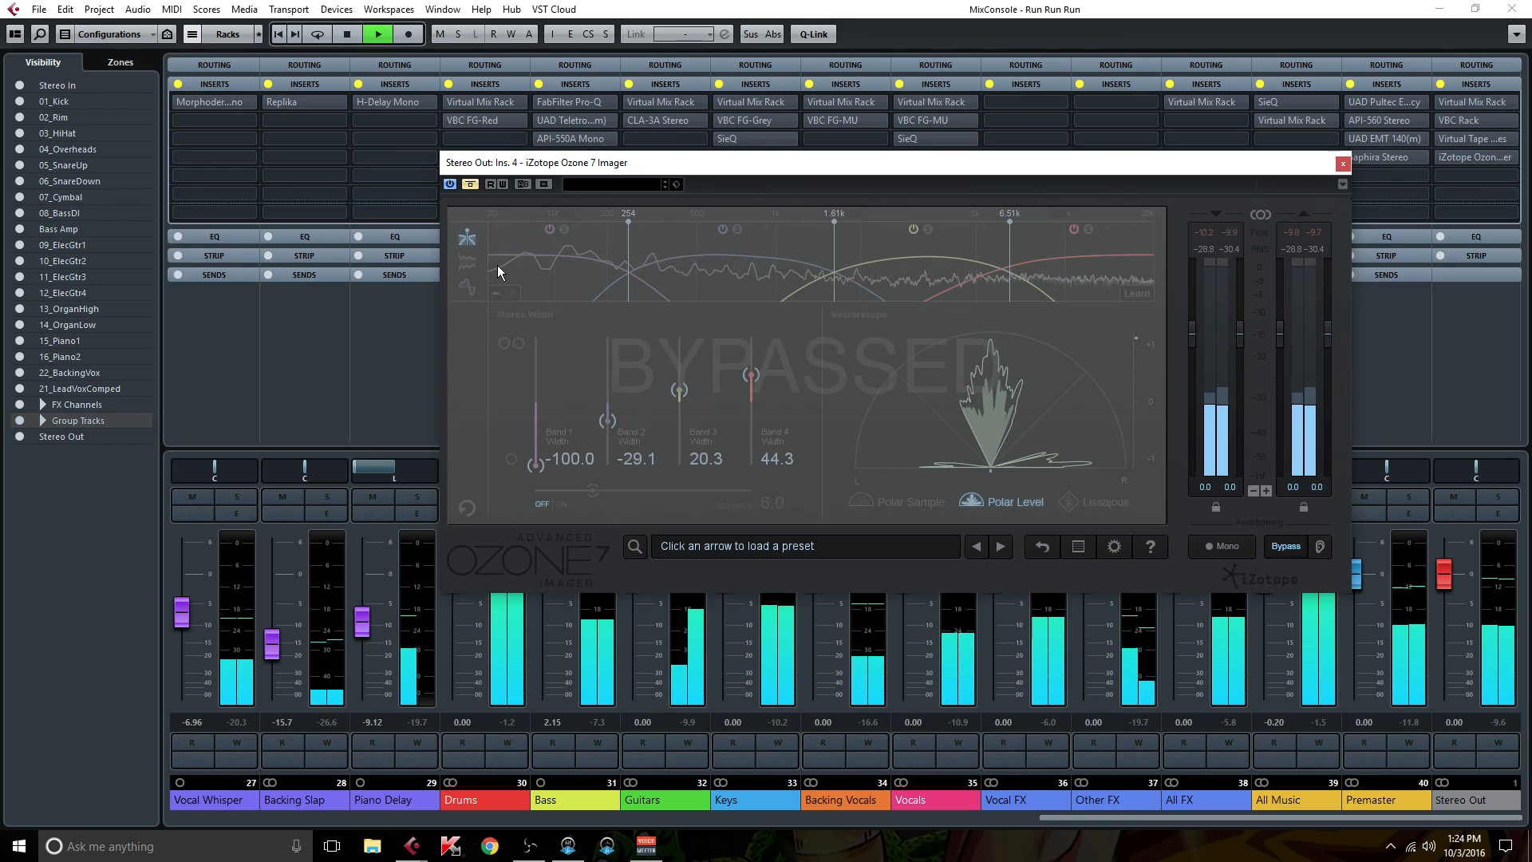
pyautogui.press('b')
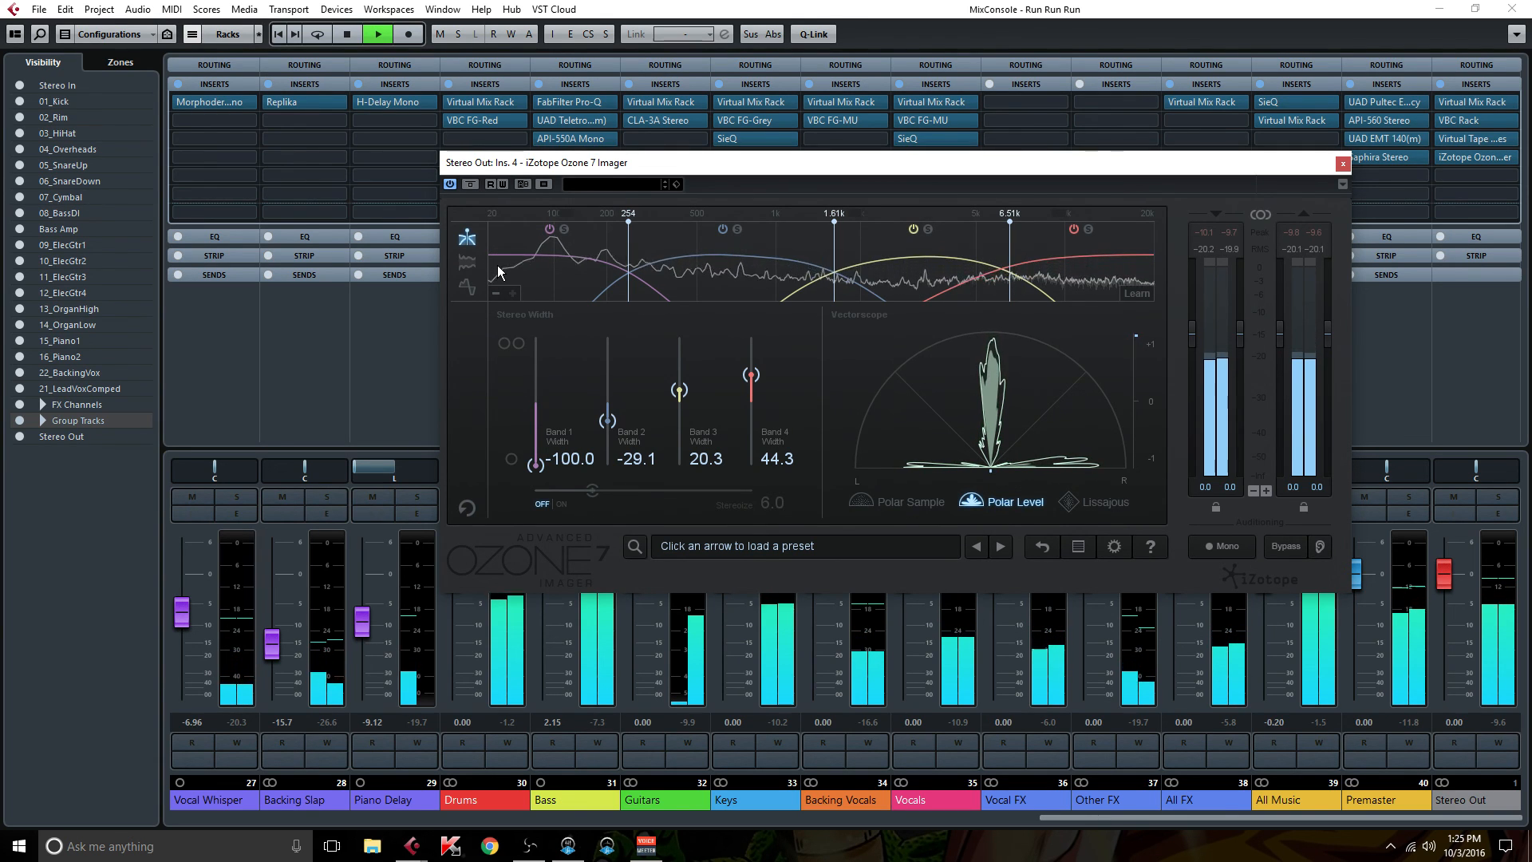
pyautogui.press('b')
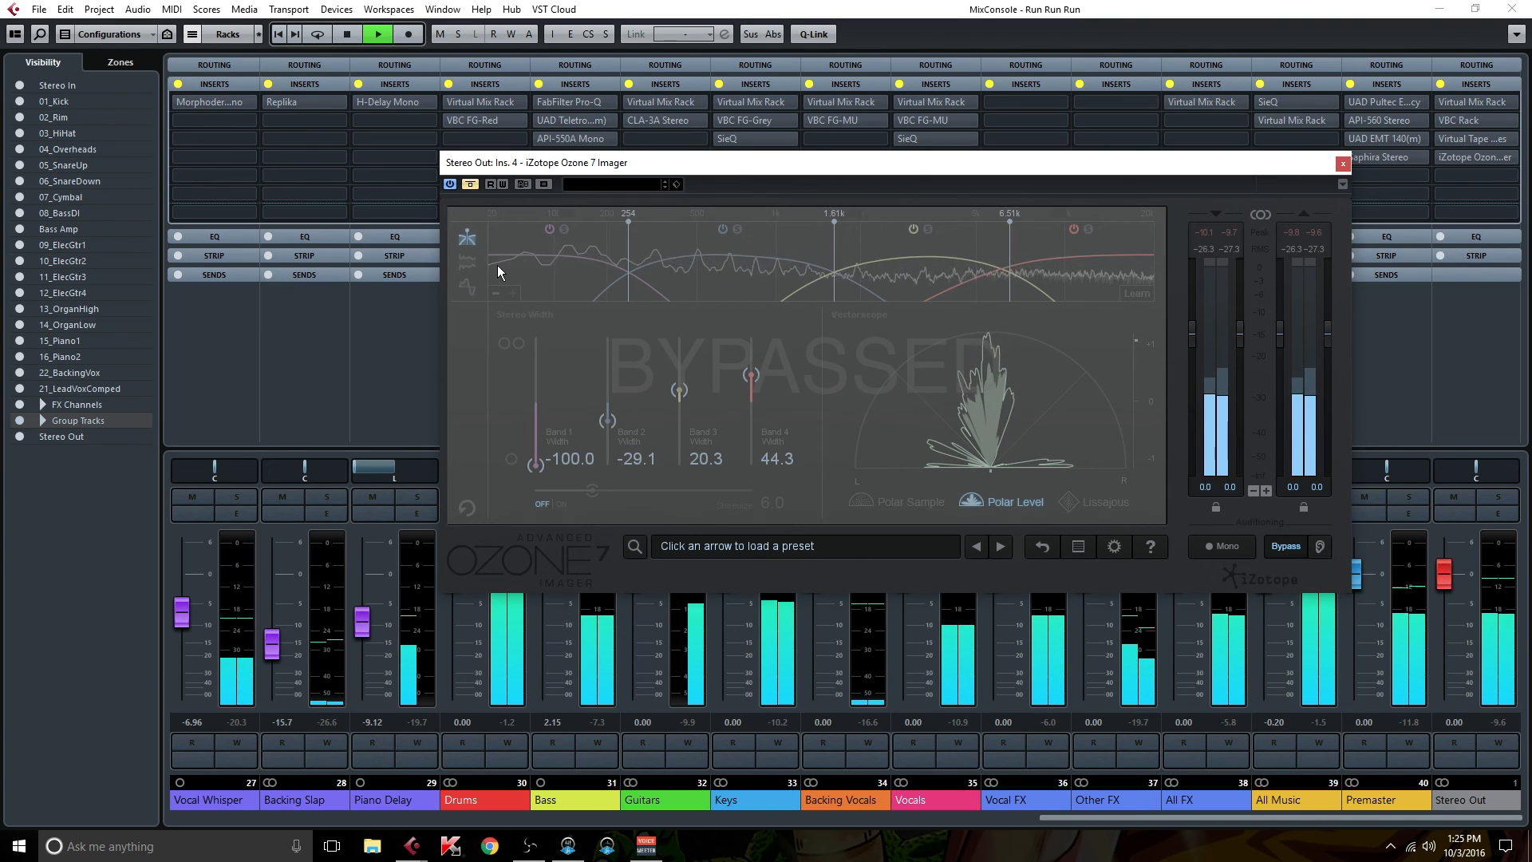
pyautogui.press('b')
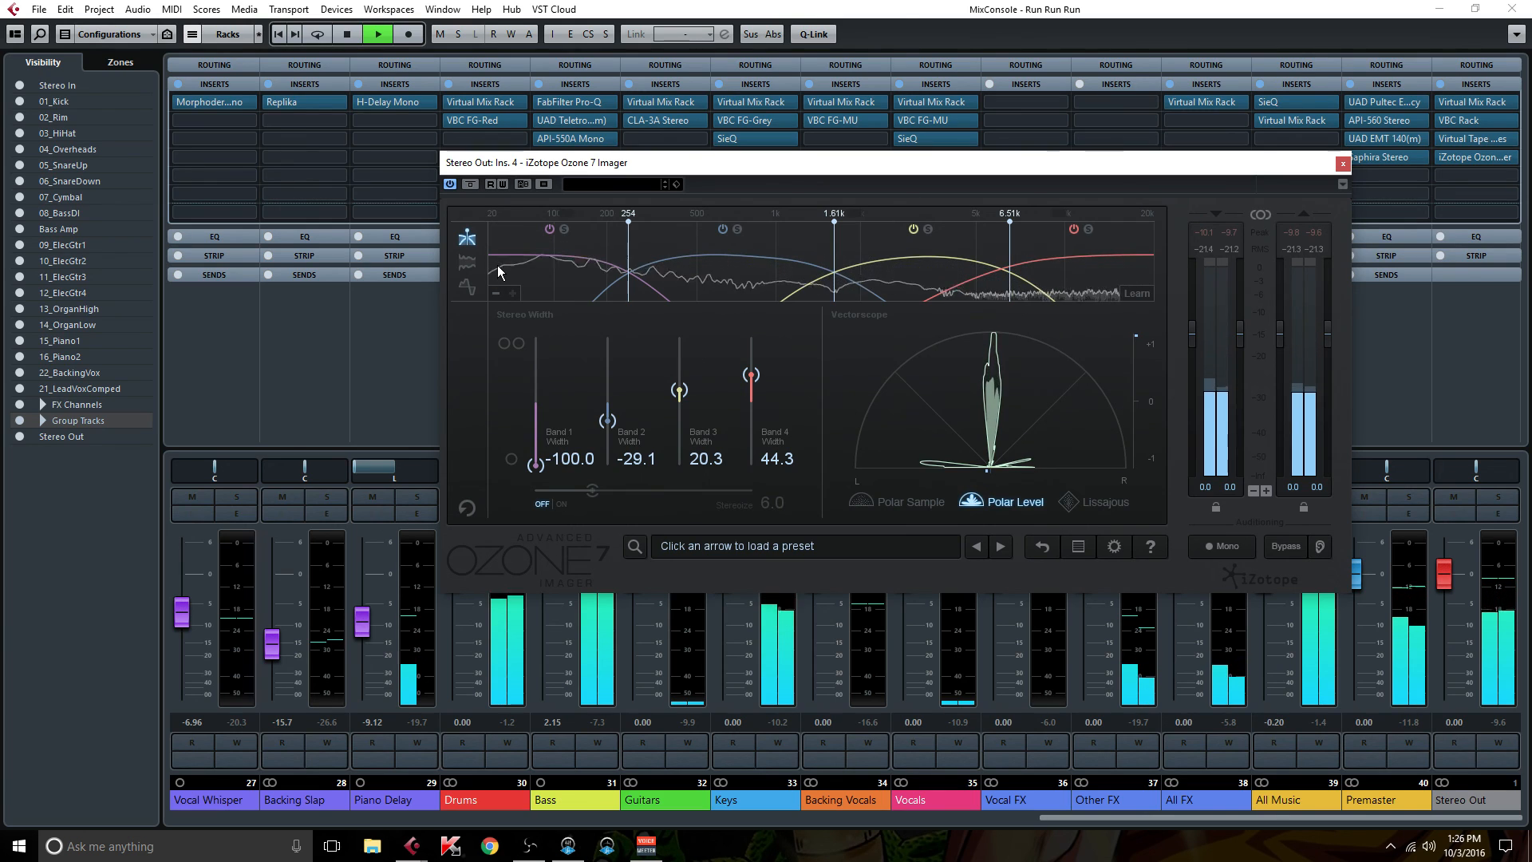
pyautogui.press('space')
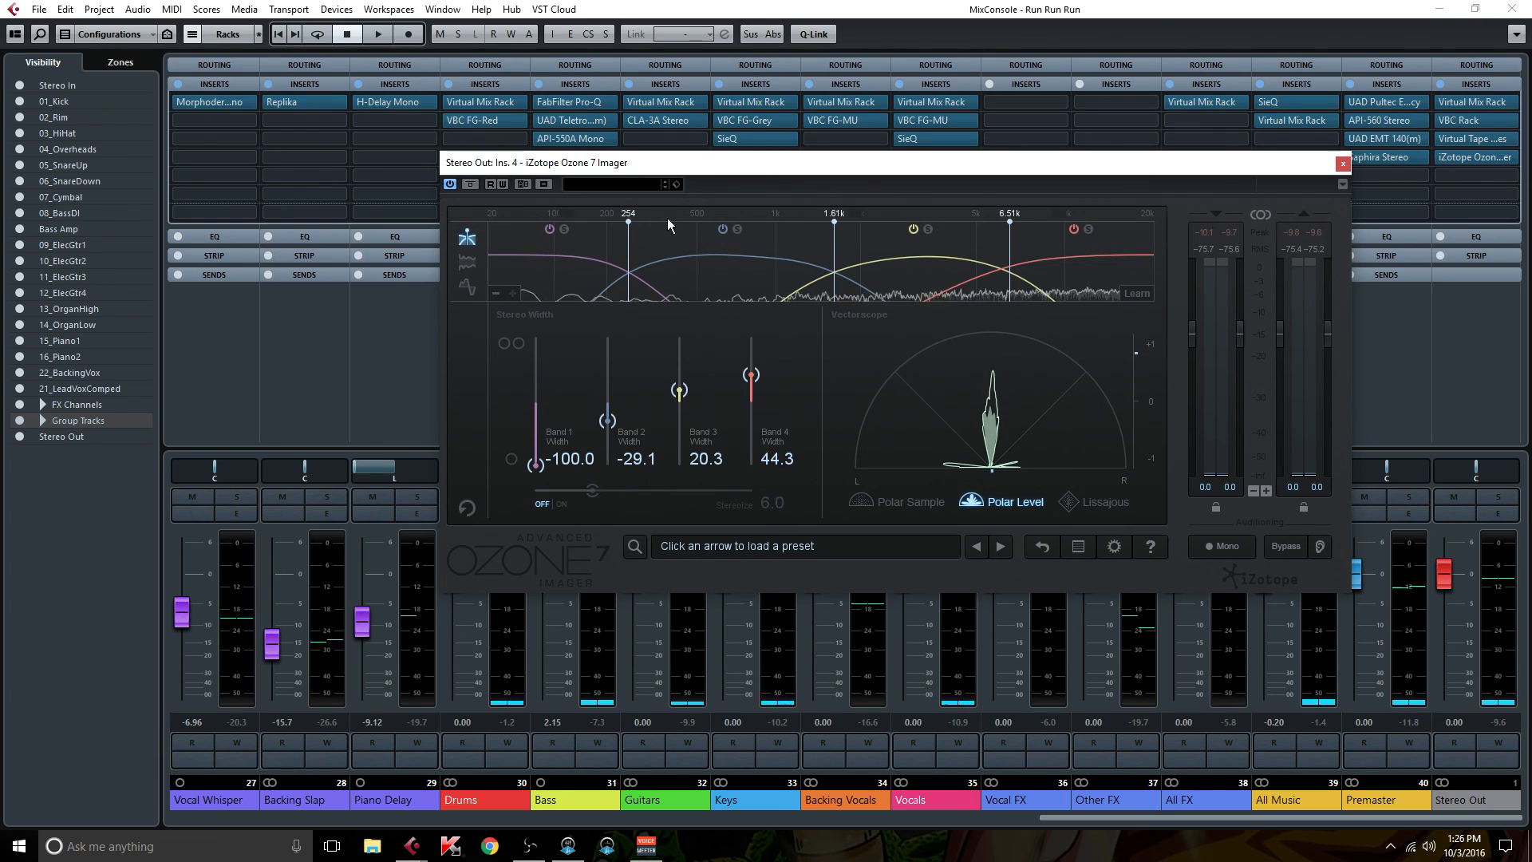
pyautogui.click(1342, 163)
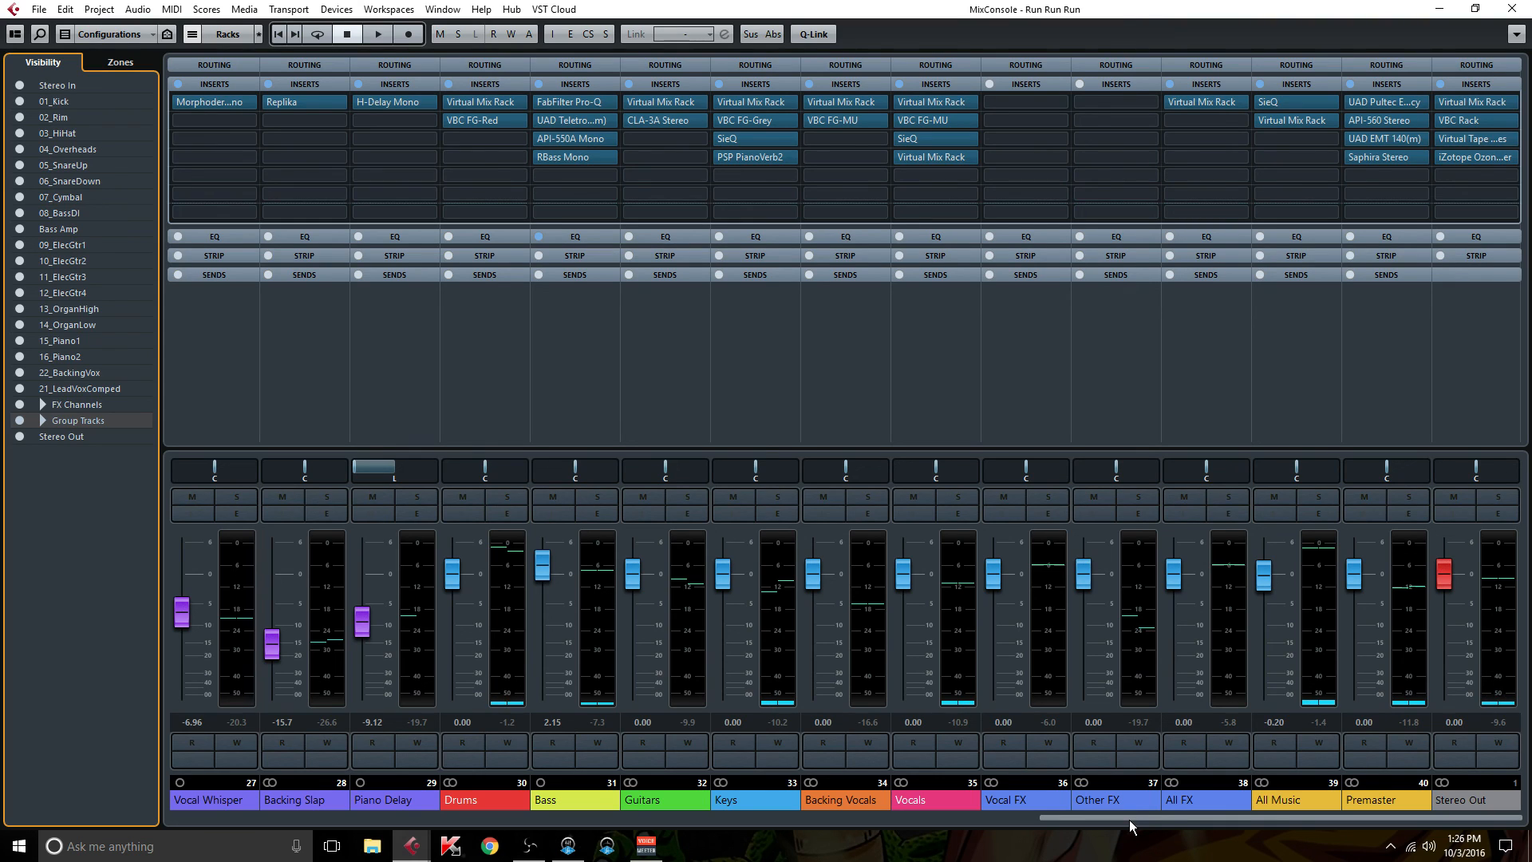
# Reopen the iZotope Ozone 7 Imager insert on Stereo Out, dismiss its preset manager, review the band widths and close the plug-in.
pyautogui.doubleClick(1487, 153)
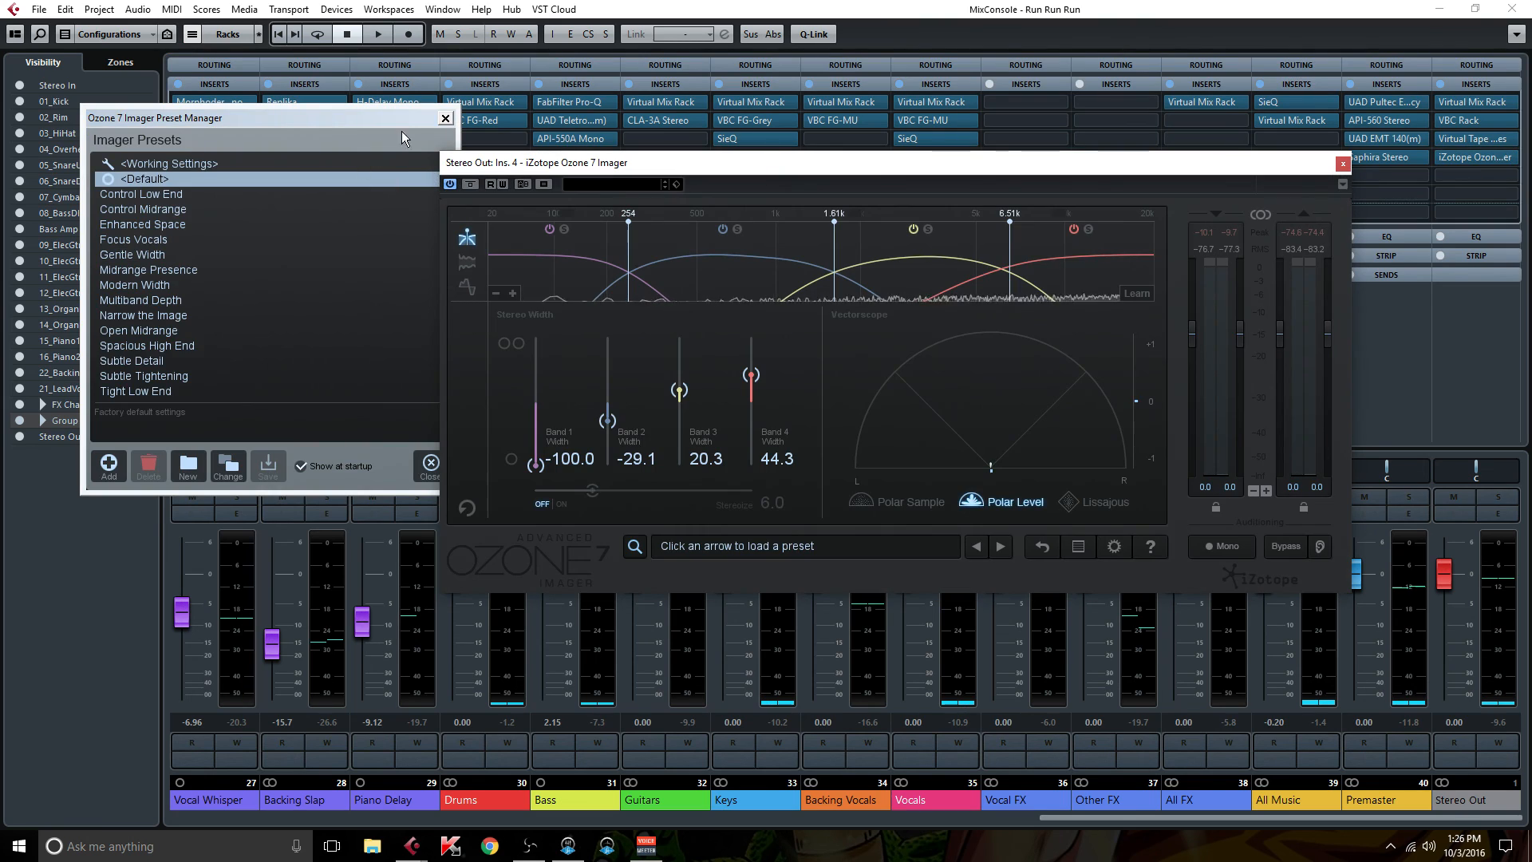
pyautogui.click(447, 119)
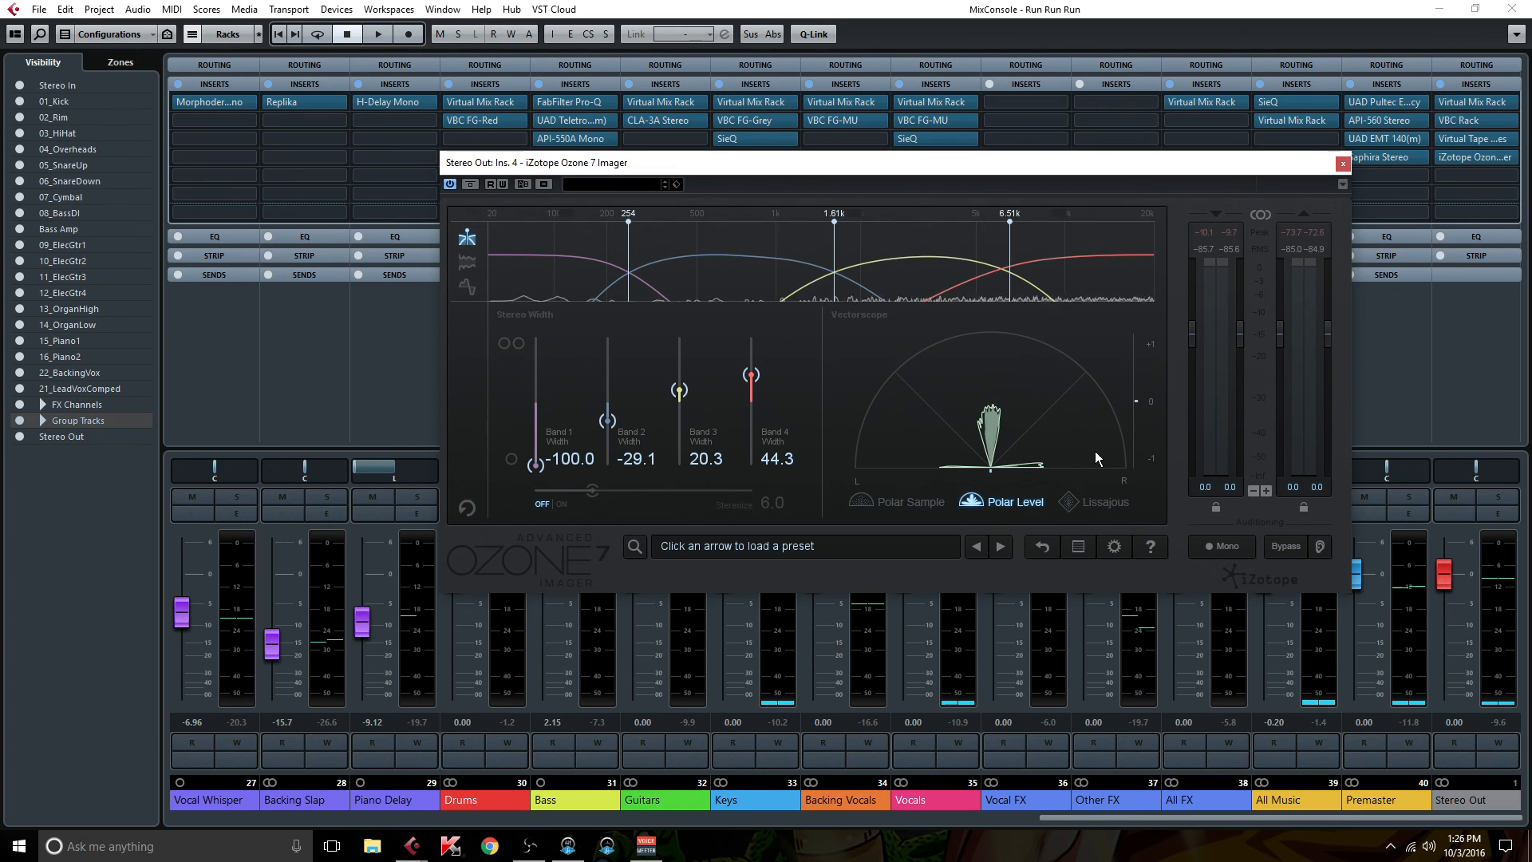
pyautogui.click(1343, 165)
# Open the Virtual Mix Rack in the first Stereo Out insert slot, review its Virtual MixBuss, FG-S and FG-N modules, and close it.
pyautogui.click(1478, 102)
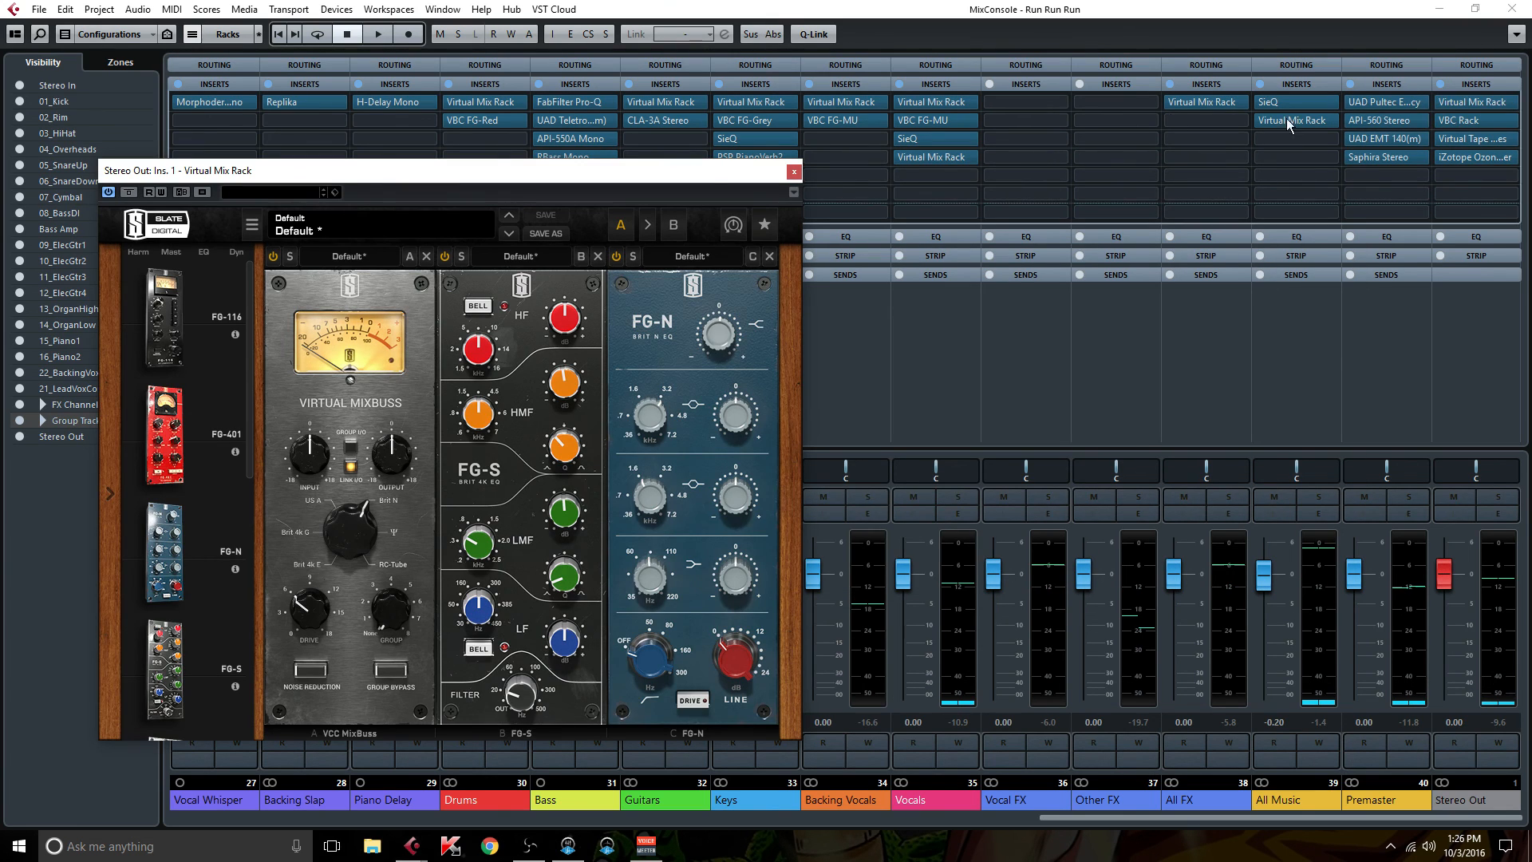
pyautogui.moveTo(513, 166); pyautogui.dragTo(686, 147)
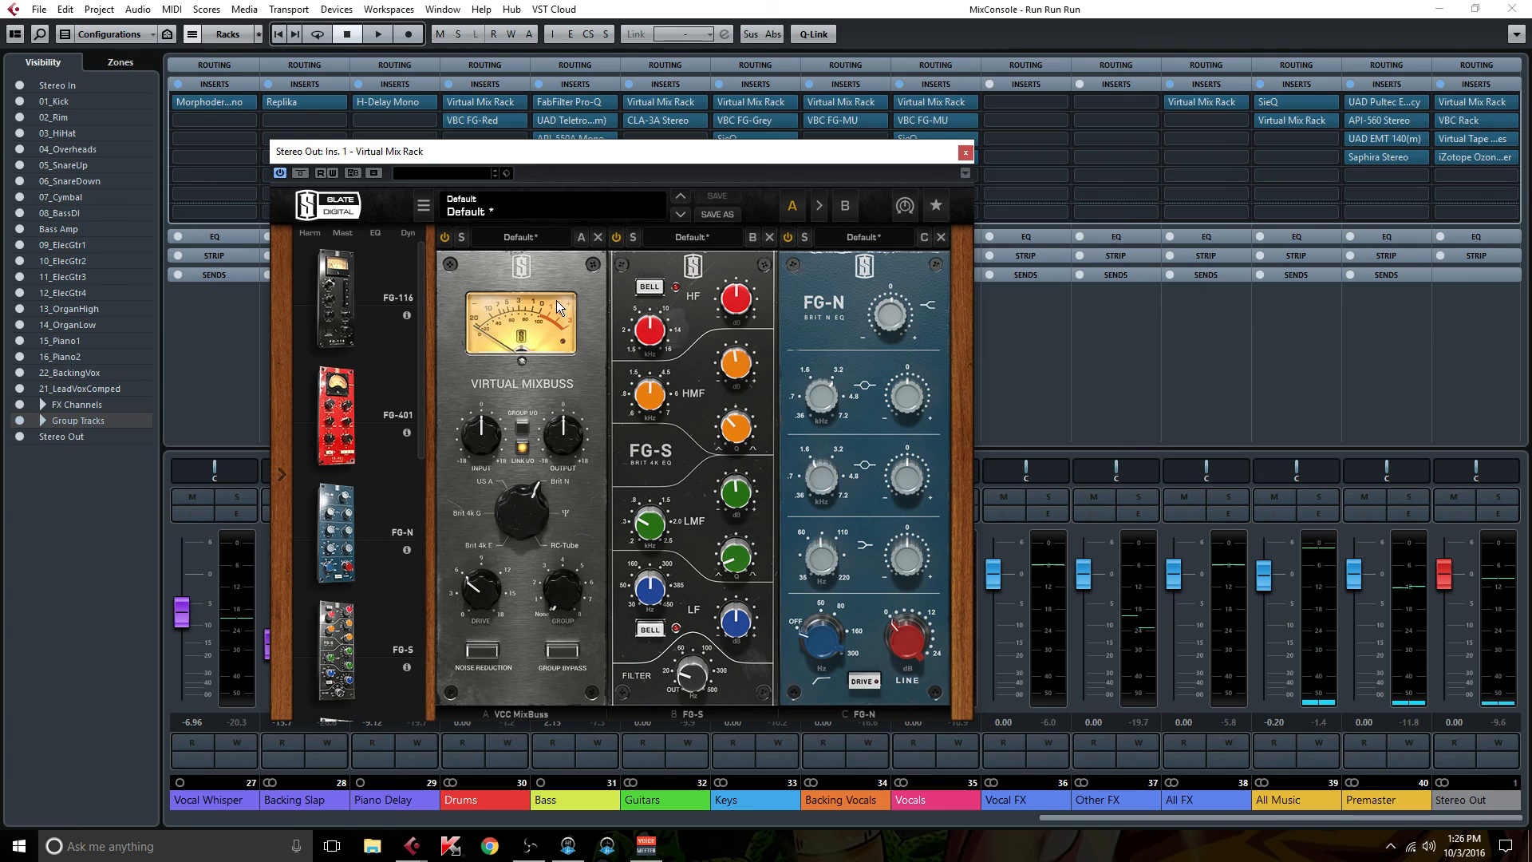
pyautogui.click(965, 153)
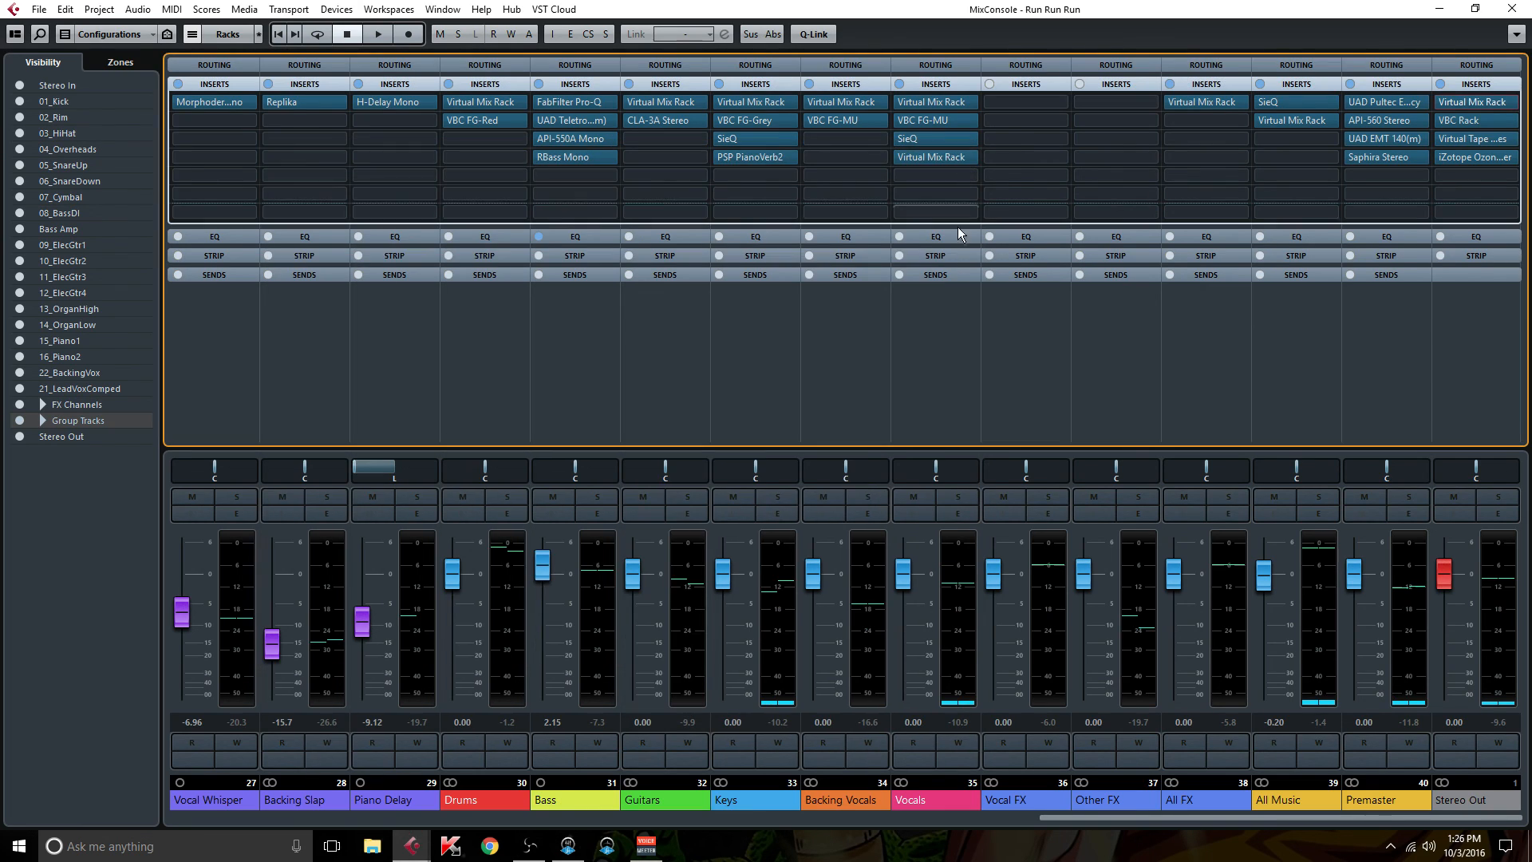